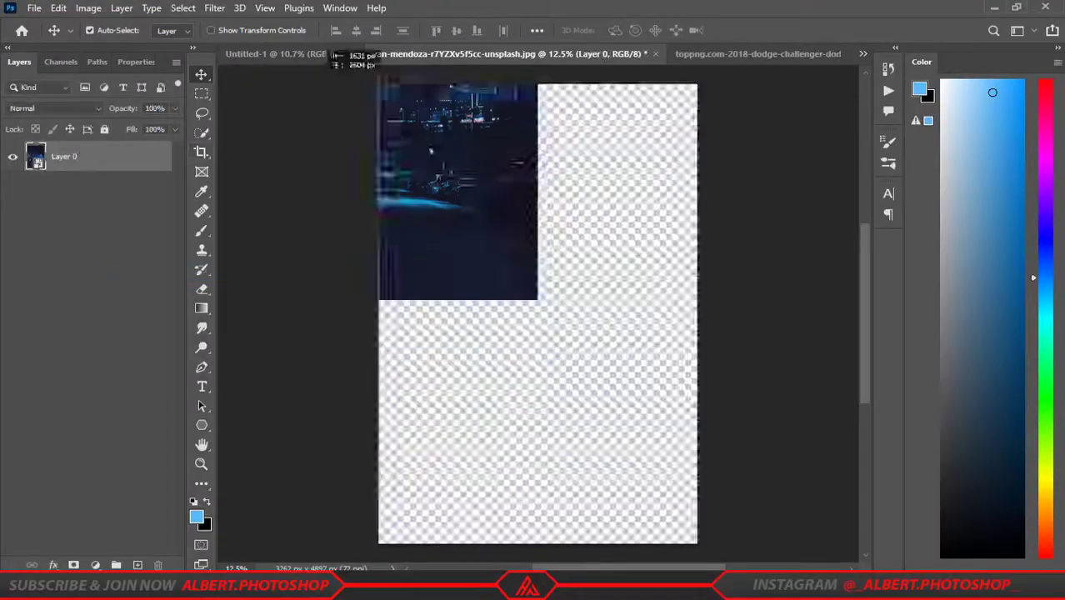
Step: Scale the night city photo down to fit the poster and apply a Camera Raw filter
left_click_drag(751, 286, 696, 154)
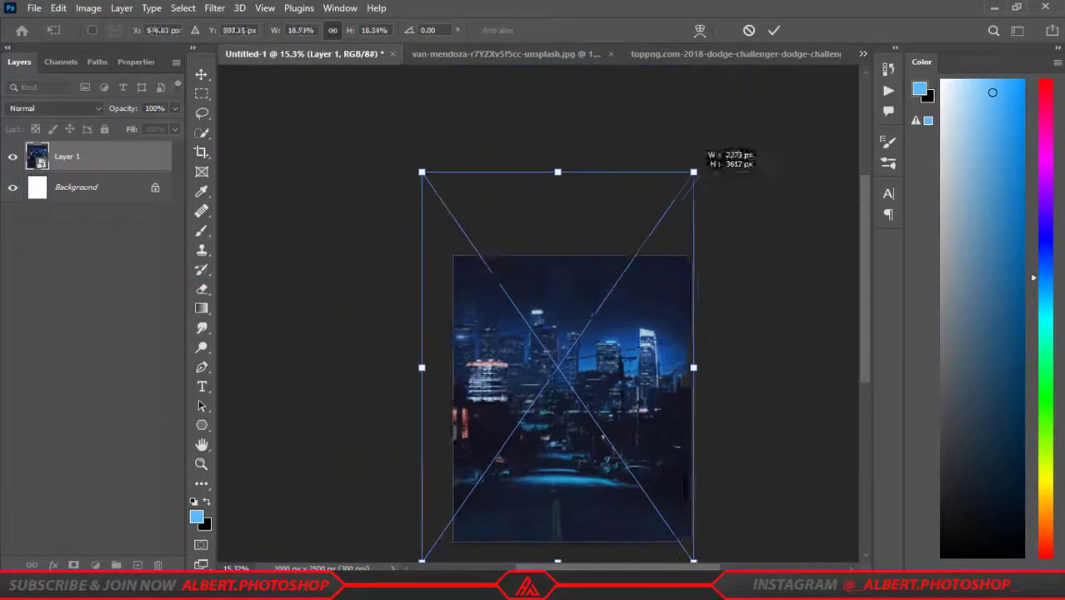
key("Escape")
left_click(214, 7)
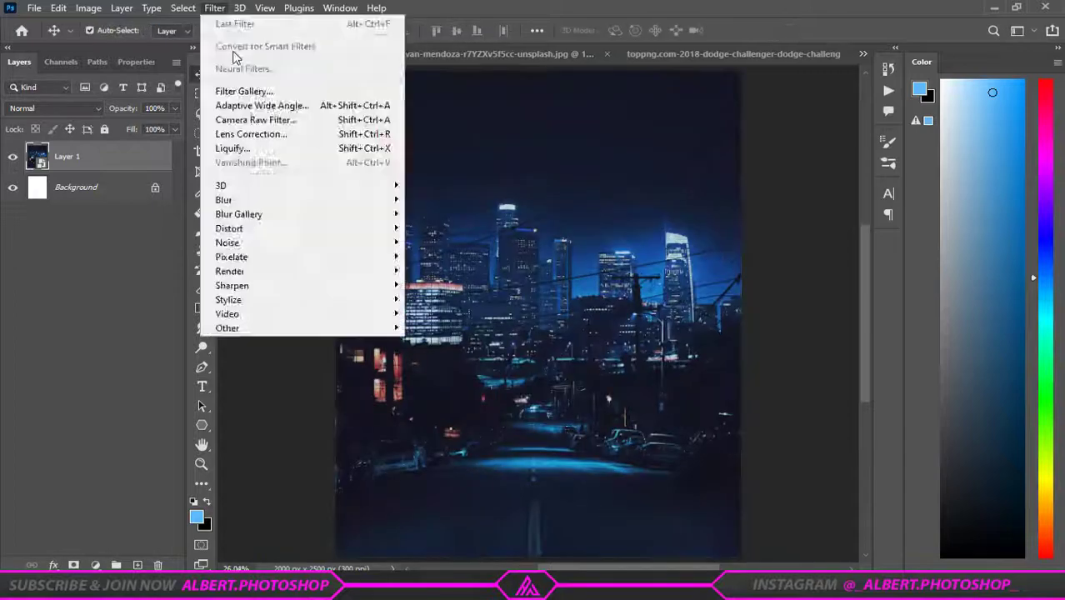
left_click(250, 131)
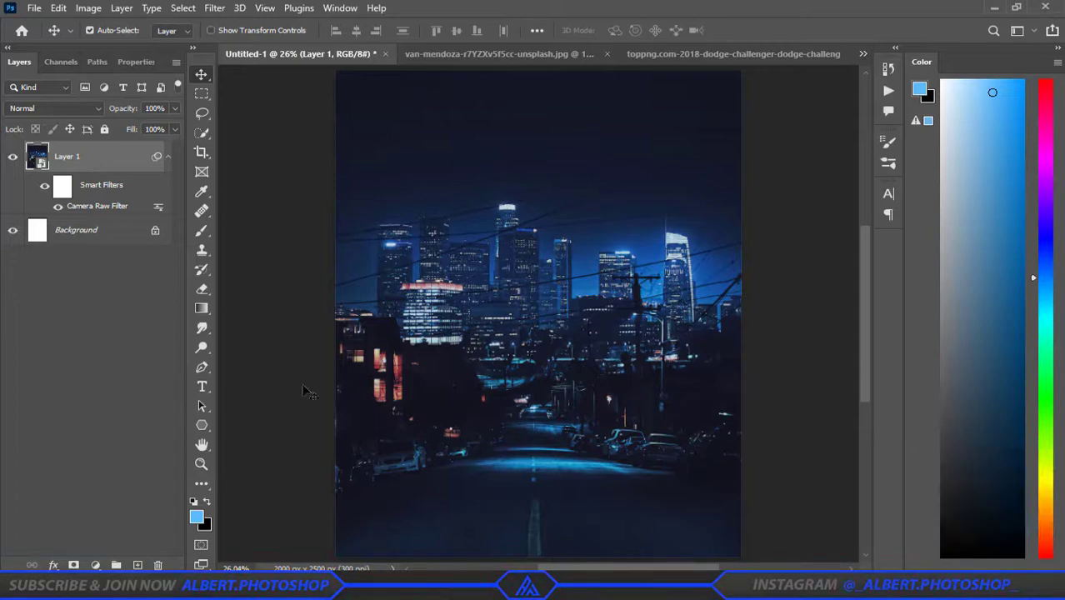
left_click(214, 8)
Step: Apply a 15 px tilt-shift blur at -21% distortion, with the focus band raised above the road
left_click(308, 391)
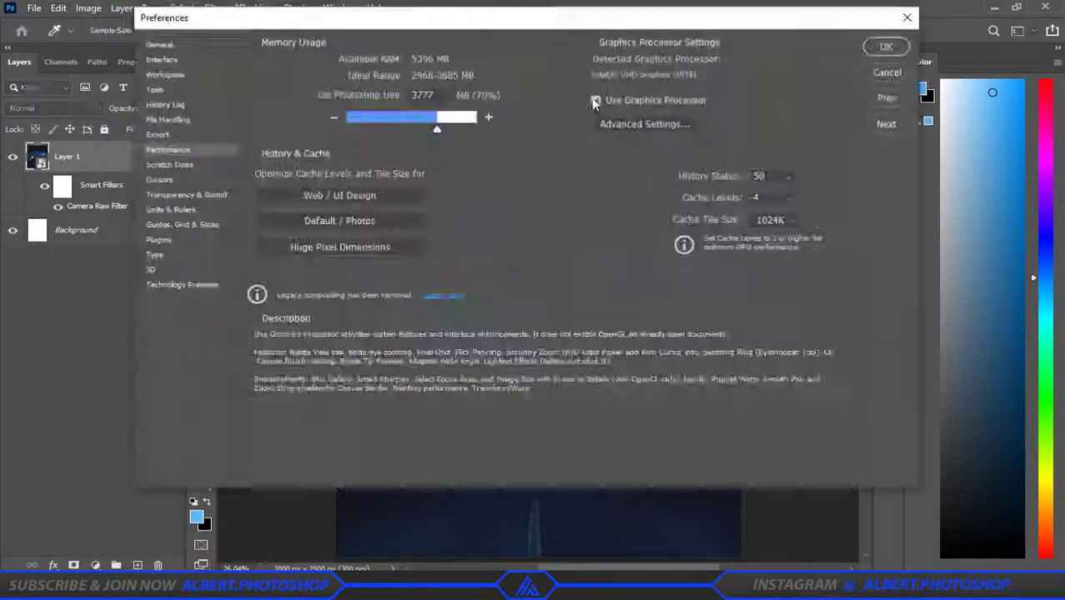
left_click(435, 240)
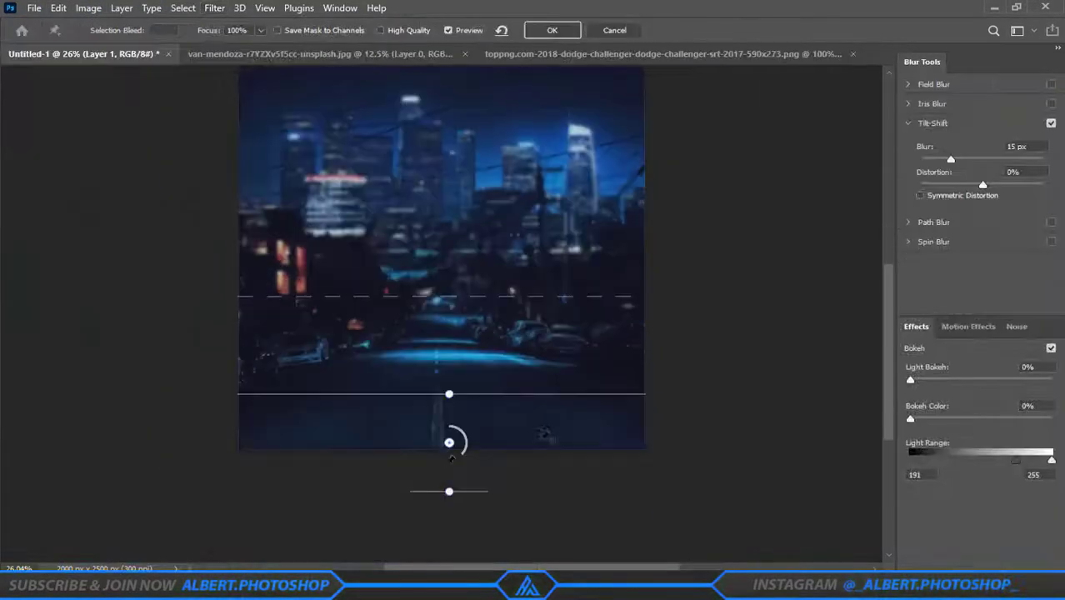
scroll(446, 431, "up", 2)
mouse_move(450, 487)
left_mouse_down()
mouse_move(451, 423)
mouse_move(451, 495)
mouse_move(488, 417)
left_mouse_up()
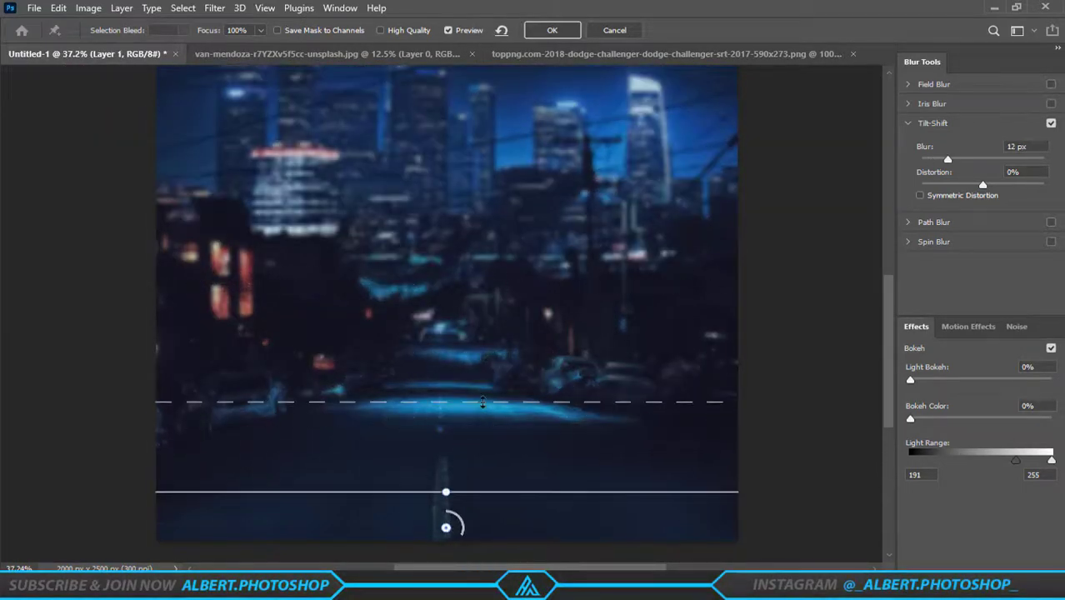
scroll(482, 402, "up", 2)
key("Return")
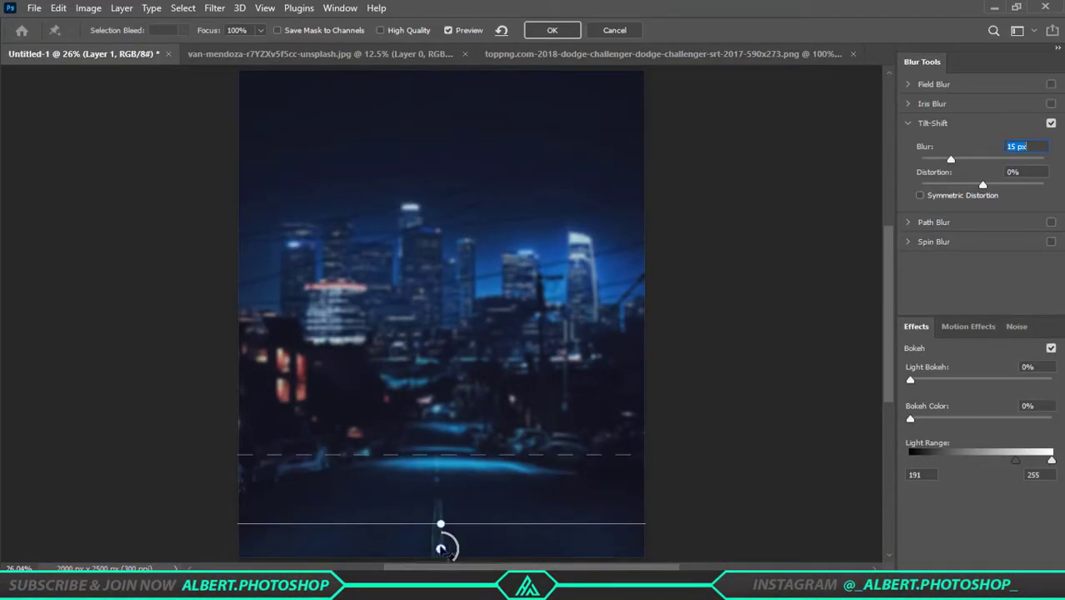
mouse_move(442, 550)
left_mouse_down()
mouse_move(438, 497)
mouse_move(437, 524)
left_mouse_up()
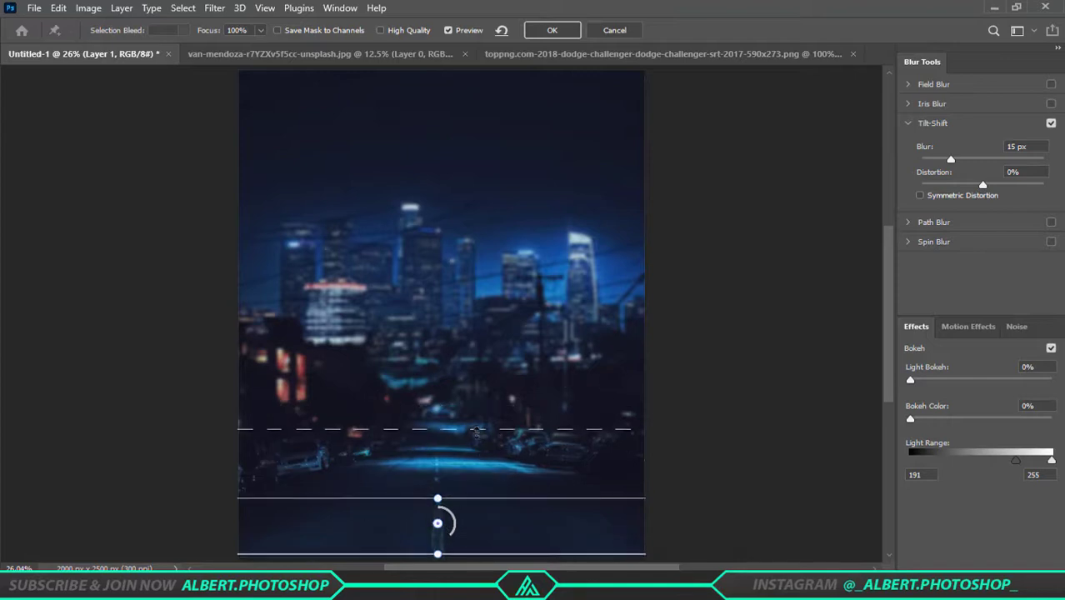
left_click_drag(984, 185, 968, 183)
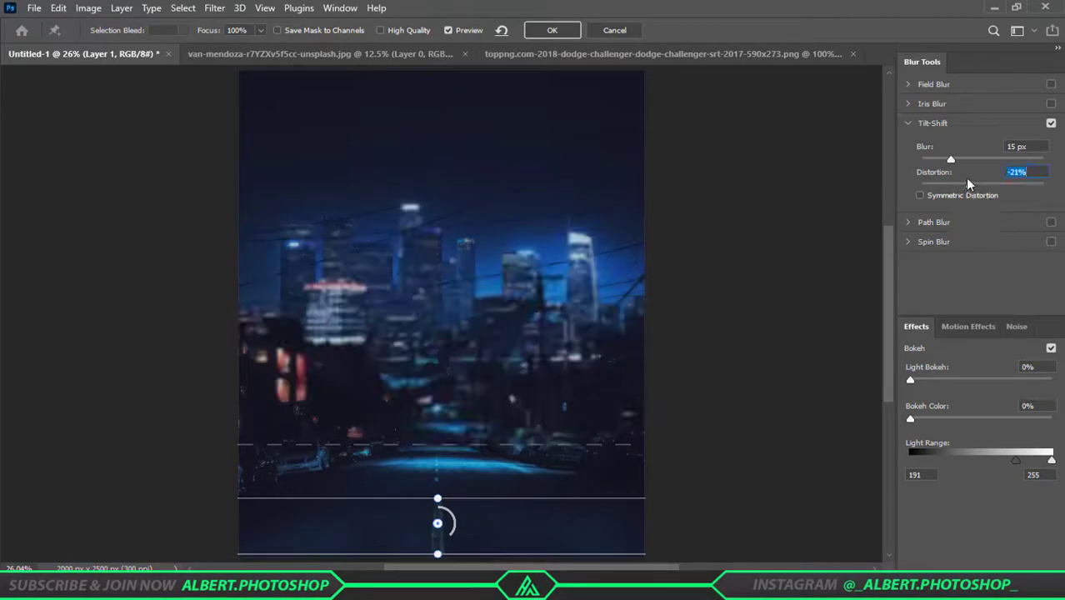
key("Return")
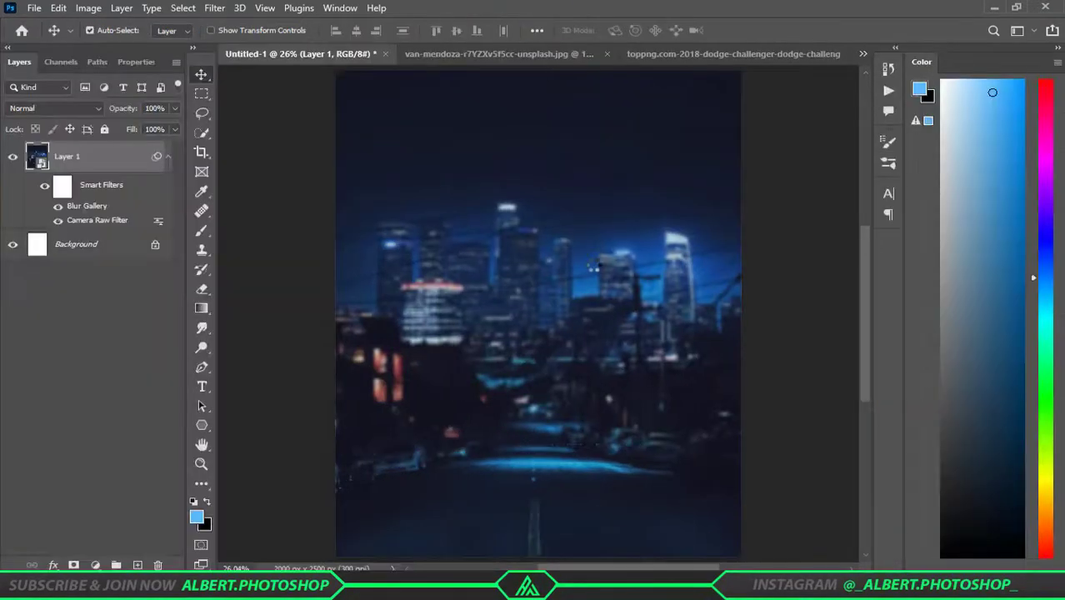
Step: Add a deep blue Solid Color fill layer set to Linear Dodge (Add)
left_click(94, 565)
left_click(108, 283)
left_click(776, 316)
left_click(933, 308)
left_click(54, 108)
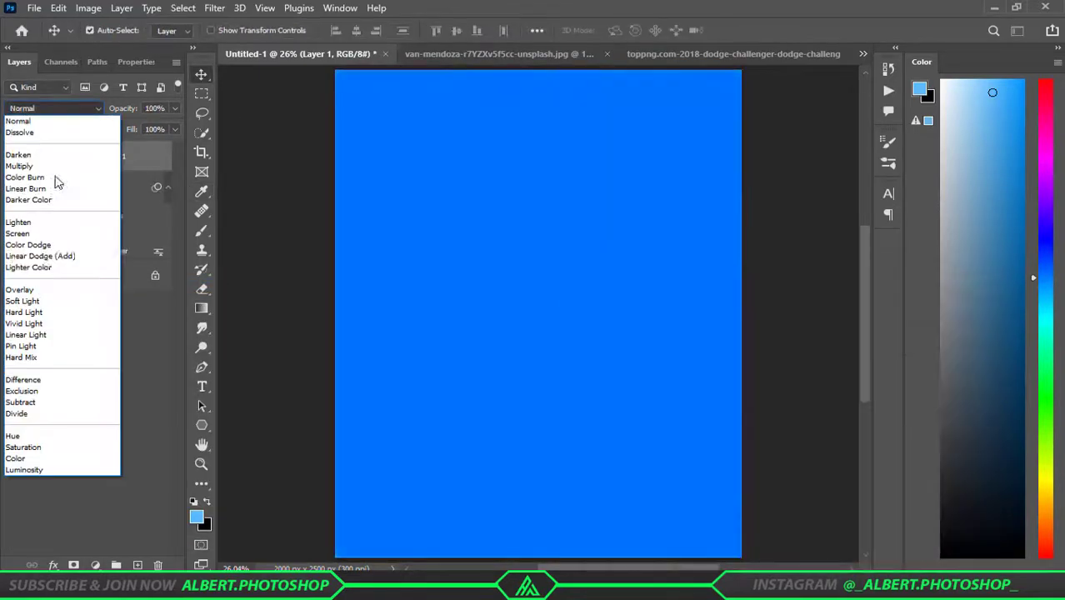
left_click(50, 254)
double_click(40, 160)
left_click(799, 396)
key("Return")
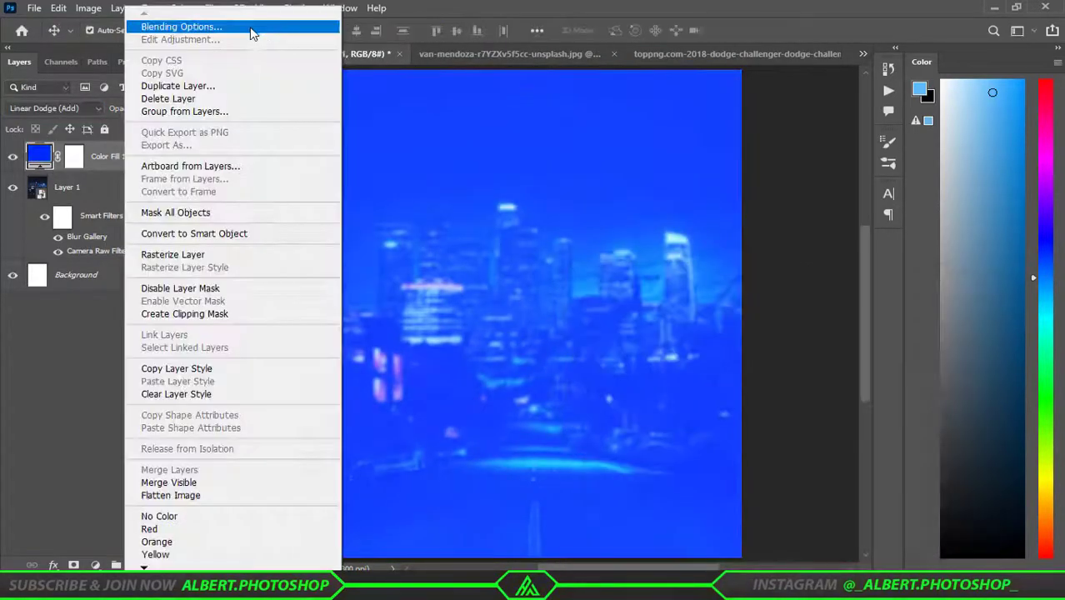
Step: Limit the blue glow to bright areas with Blend If, mask it black, and paint it over the skyline
left_click_drag(224, 367, 295, 368)
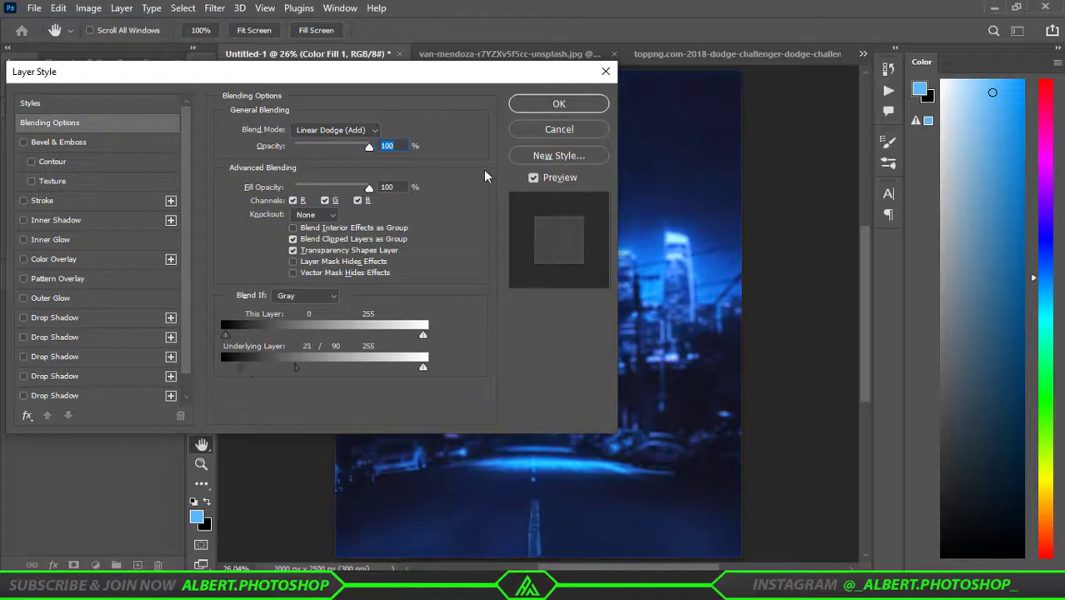
key("Return")
key("ctrl+i")
key("b")
scroll(506, 209, "up", 2)
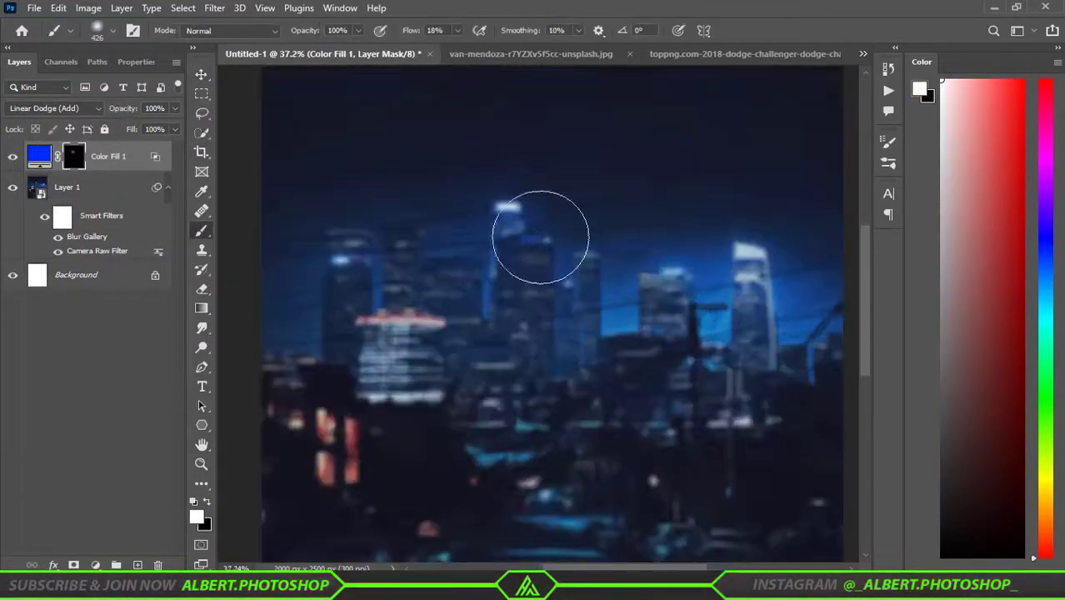
key("bracketright")
key("bracketright")
scroll(792, 345, "down", 2)
mouse_move(487, 304)
left_mouse_down()
mouse_move(748, 344)
mouse_move(643, 375)
left_mouse_up()
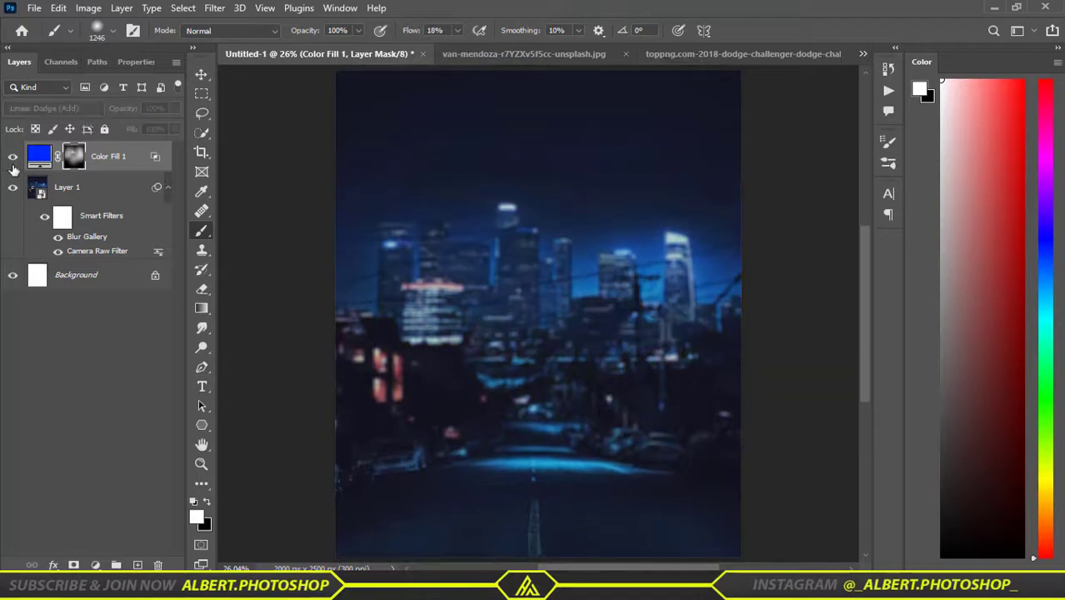
left_click(95, 565)
Step: Add a red Solid Color fill layer in Linear Dodge (Add) and adjust its blending options
left_click(128, 293)
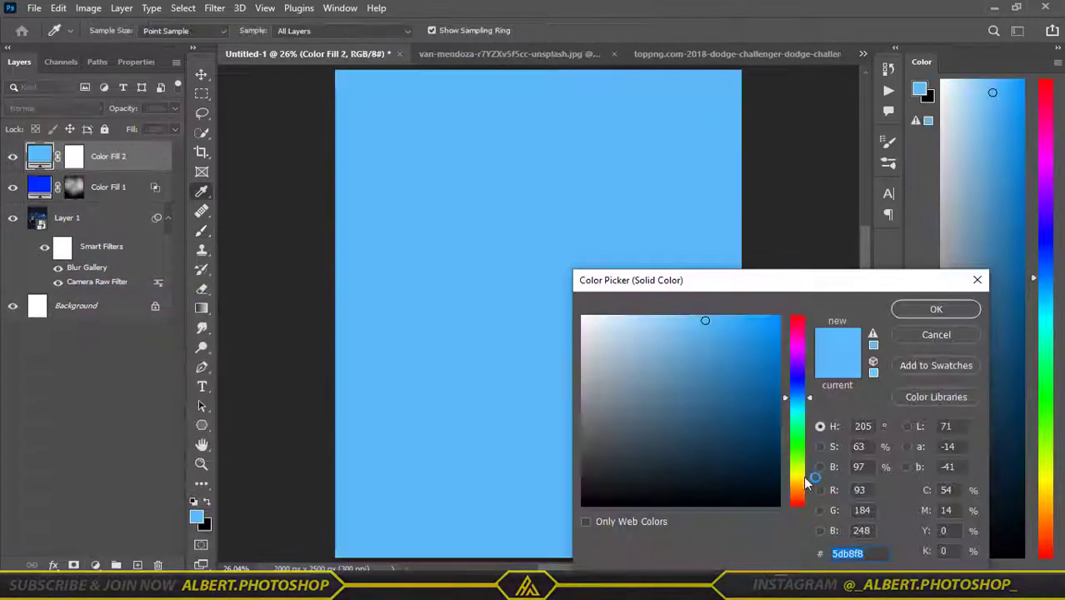
left_click(798, 316)
left_click(928, 307)
left_click(55, 107)
left_click(40, 256)
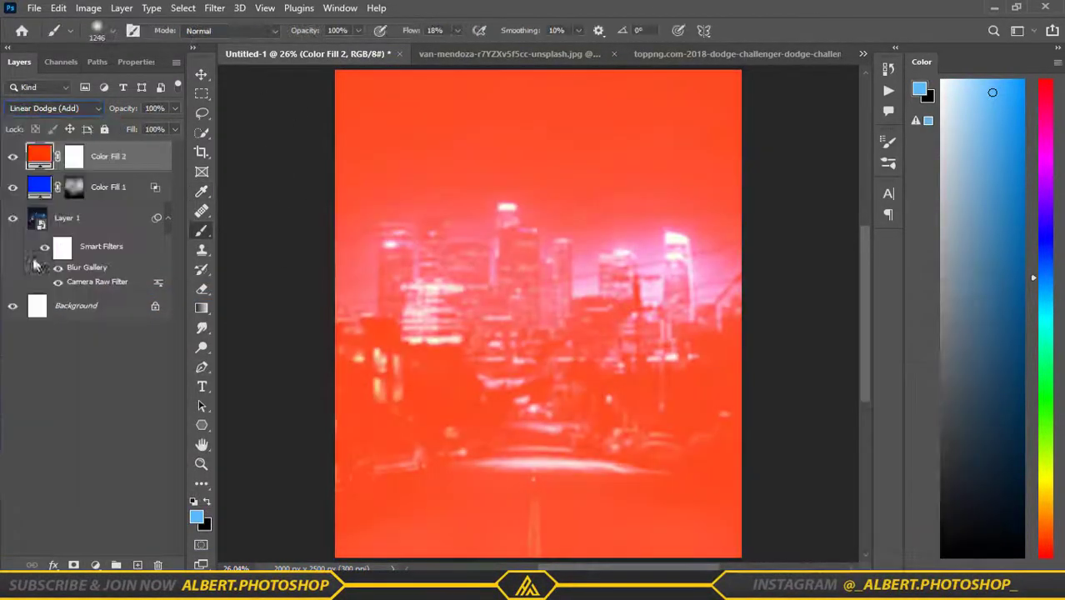
double_click(133, 156)
mouse_move(424, 75)
left_mouse_down()
mouse_move(792, 176)
mouse_move(449, 349)
left_mouse_up()
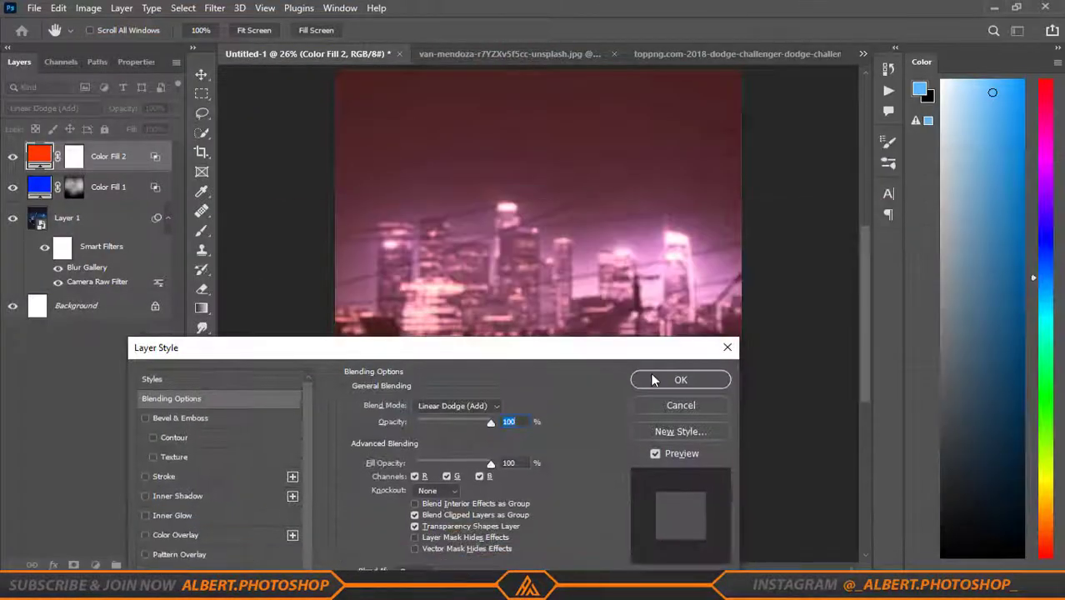
left_click(675, 375)
Step: Mask the red glow black and paint it onto the lit buildings on the left
key("ctrl+i")
key("b")
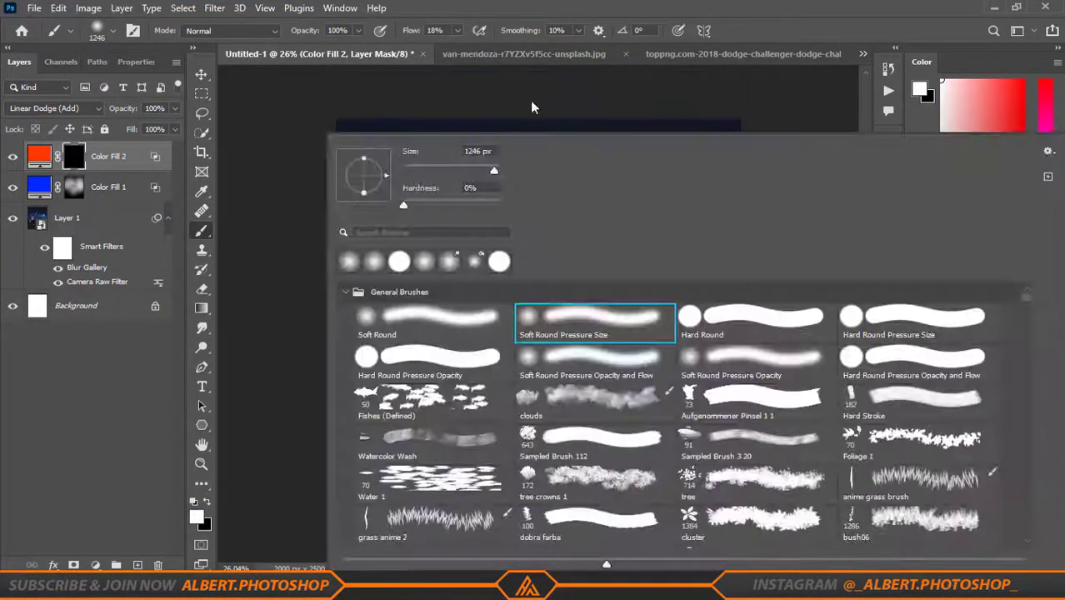
left_click_drag(358, 417, 388, 370)
scroll(412, 309, "up", 1)
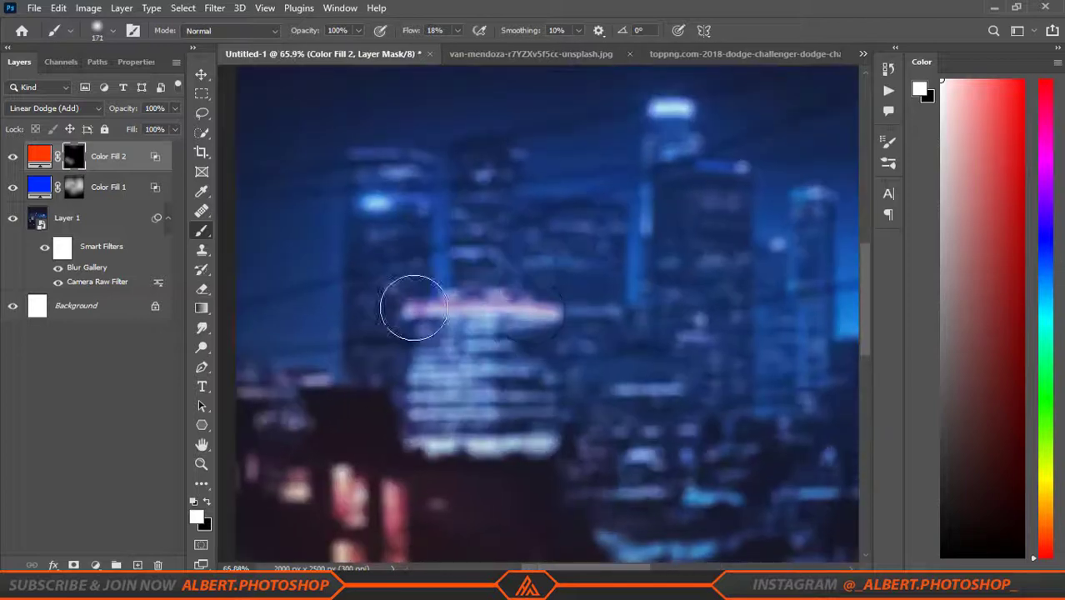
scroll(411, 310, "down", 2)
scroll(672, 352, "up", 1)
key("bracketleft")
key("bracketleft")
key("bracketleft")
Step: Close the original city photo without saving and bring the car image into the poster
left_click(626, 53)
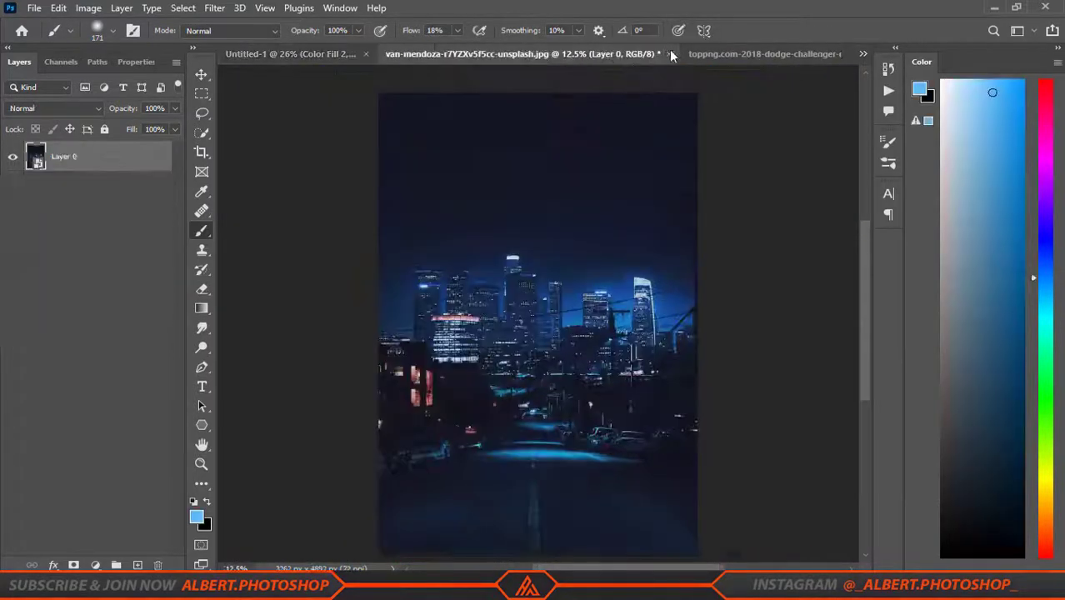
left_click(523, 228)
mouse_move(533, 334)
left_mouse_down()
mouse_move(517, 514)
mouse_move(533, 400)
left_mouse_up()
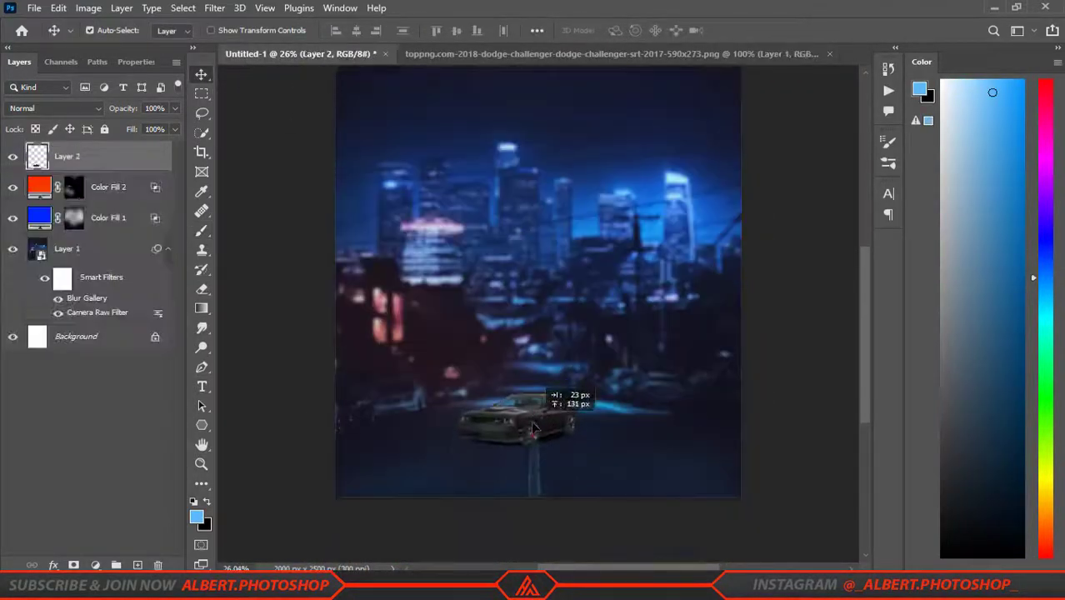
left_click(557, 53)
Step: Place the suited man in front of the car as a smart object, scaled to about 110%
left_click_drag(533, 250, 300, 53)
left_click_drag(500, 275, 533, 275)
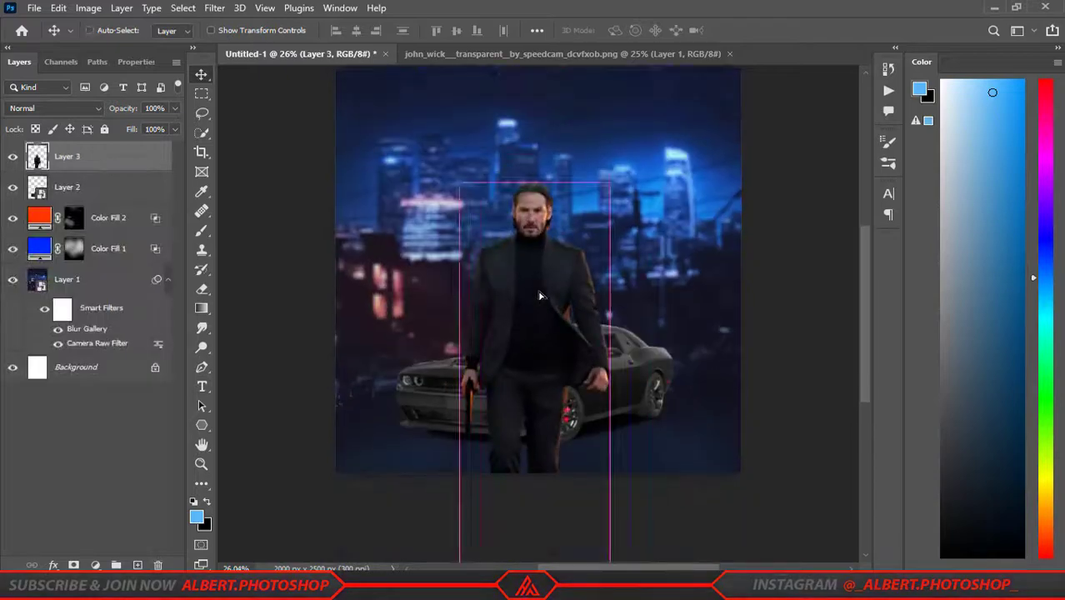
right_click(117, 156)
left_click(192, 230)
key("ctrl+t")
left_click_drag(610, 218, 659, 179)
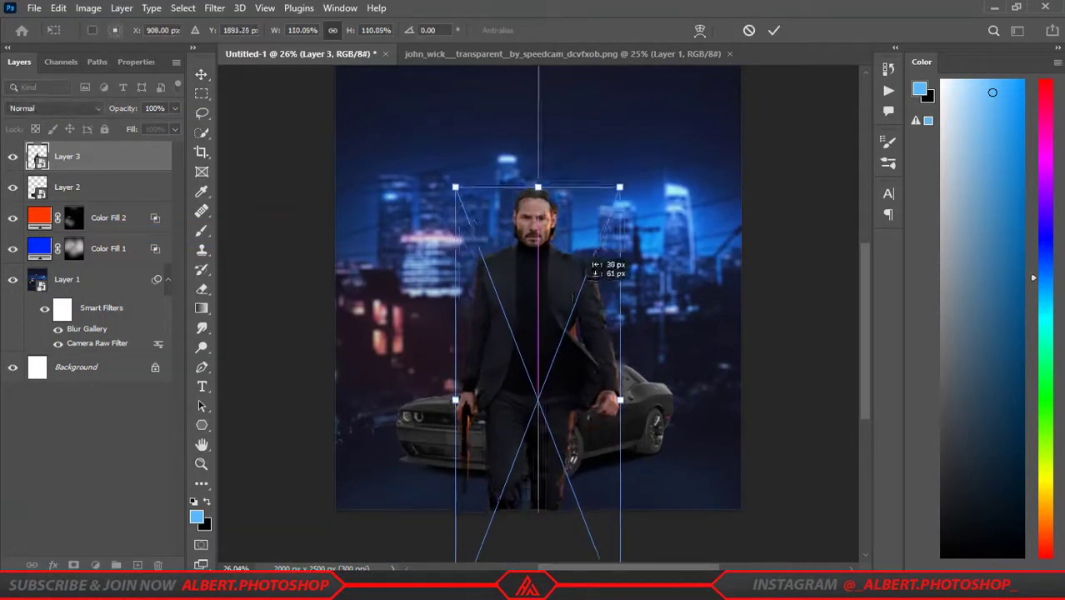
key("Return")
scroll(675, 427, "up", 3)
Step: Move the city background layer lower in the poster
left_click(675, 427)
key("ctrl+t")
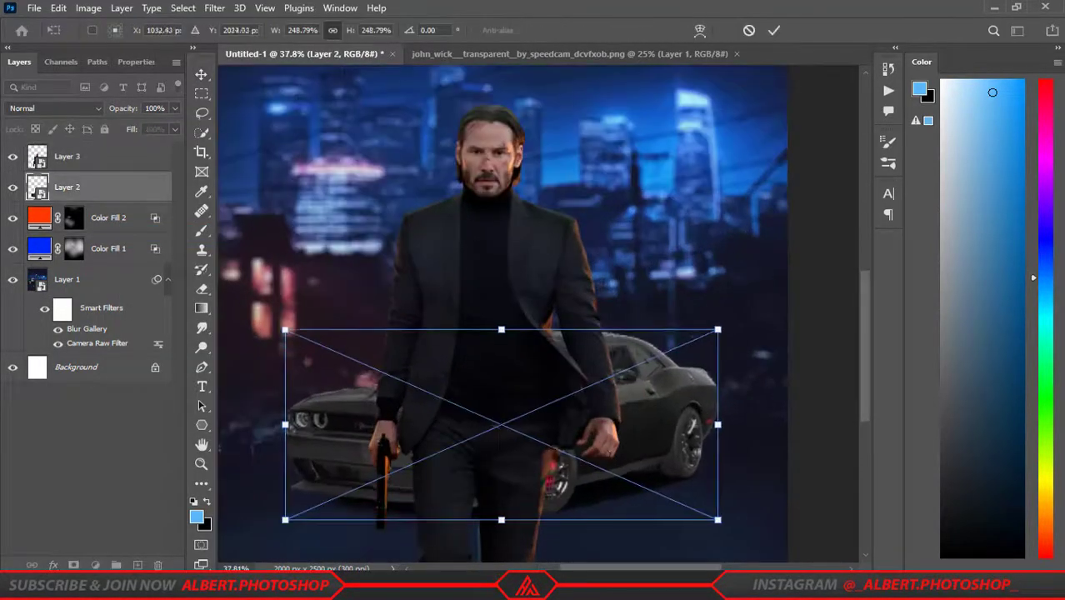
key("Return")
key("ctrl+minus")
left_click(67, 279)
key("ctrl+t")
left_click(560, 242)
scroll(604, 238, "down", 2)
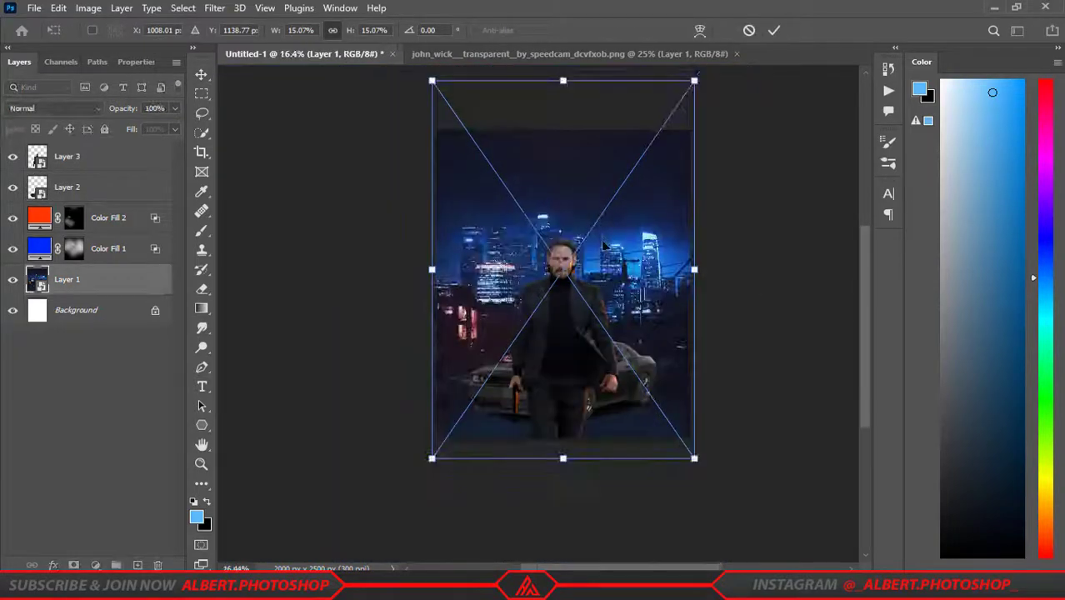
left_click_drag(605, 237, 604, 271)
scroll(656, 248, "up", 3)
scroll(796, 241, "down", 5)
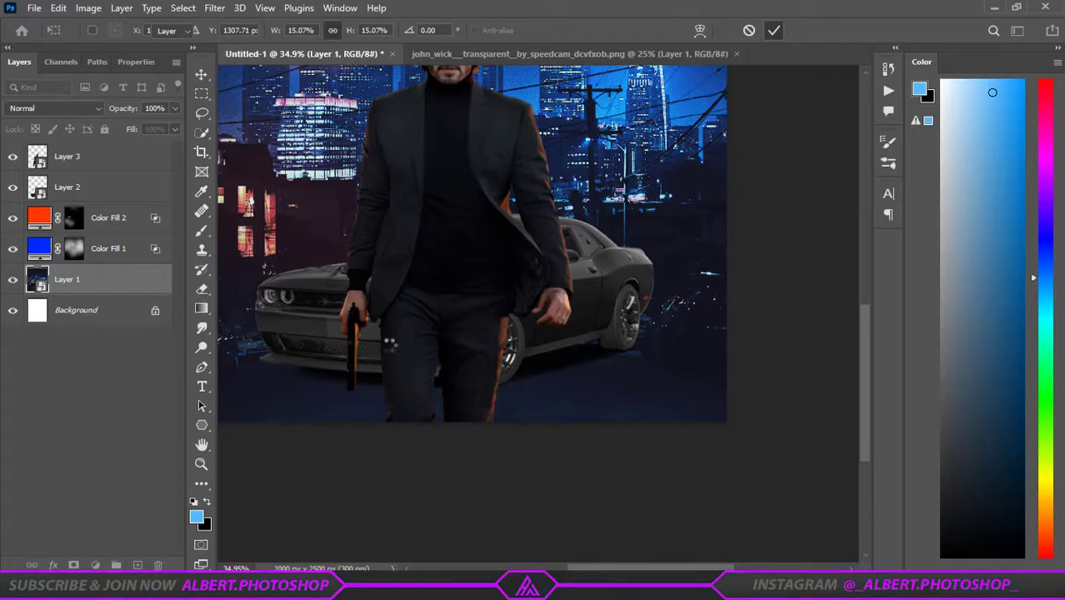
key("Return")
scroll(527, 292, "up", 3)
Step: Slide the car to the right so it sits behind the man
left_click(567, 350)
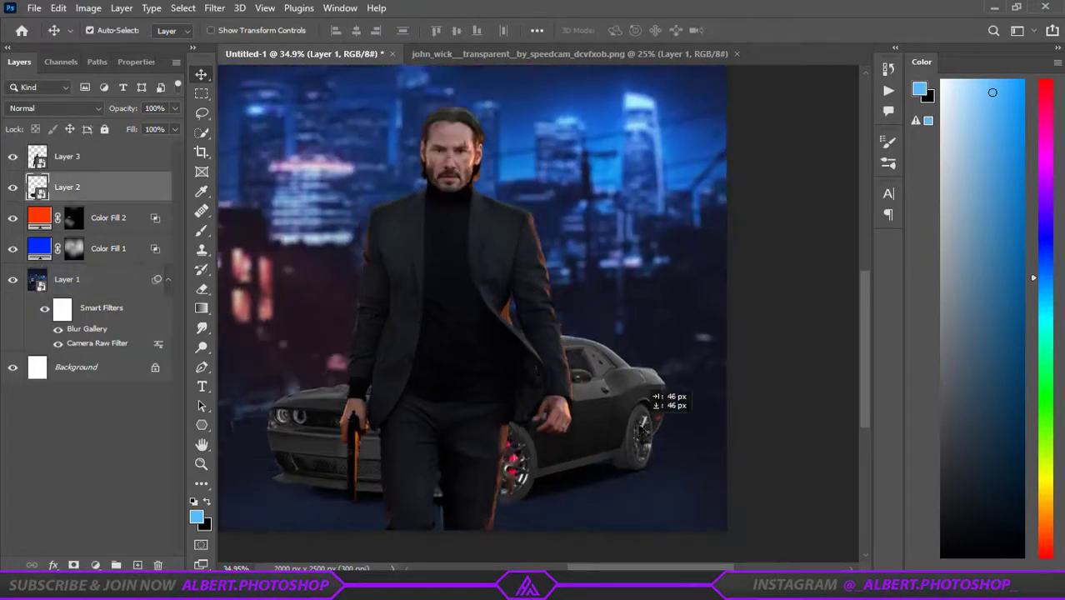
key("ctrl+t")
key("ctrl+0")
left_click_drag(575, 424, 671, 431)
key("Return")
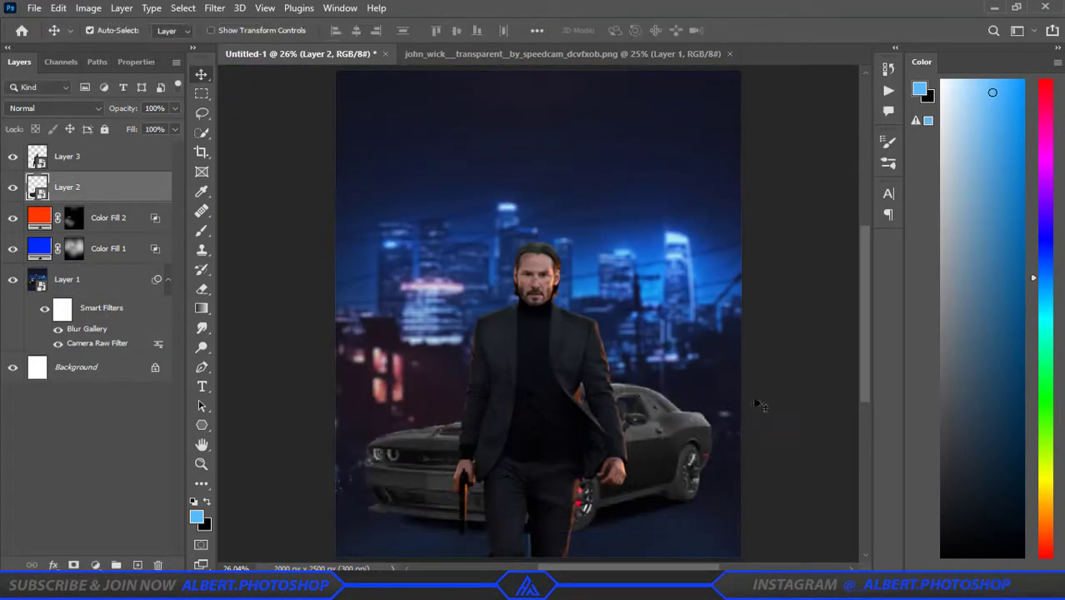
scroll(756, 405, "down", 2)
left_click(108, 217)
left_click(109, 248, "shift")
Step: Enlarge the city background and glow layers together to about 107%
key("ctrl+t")
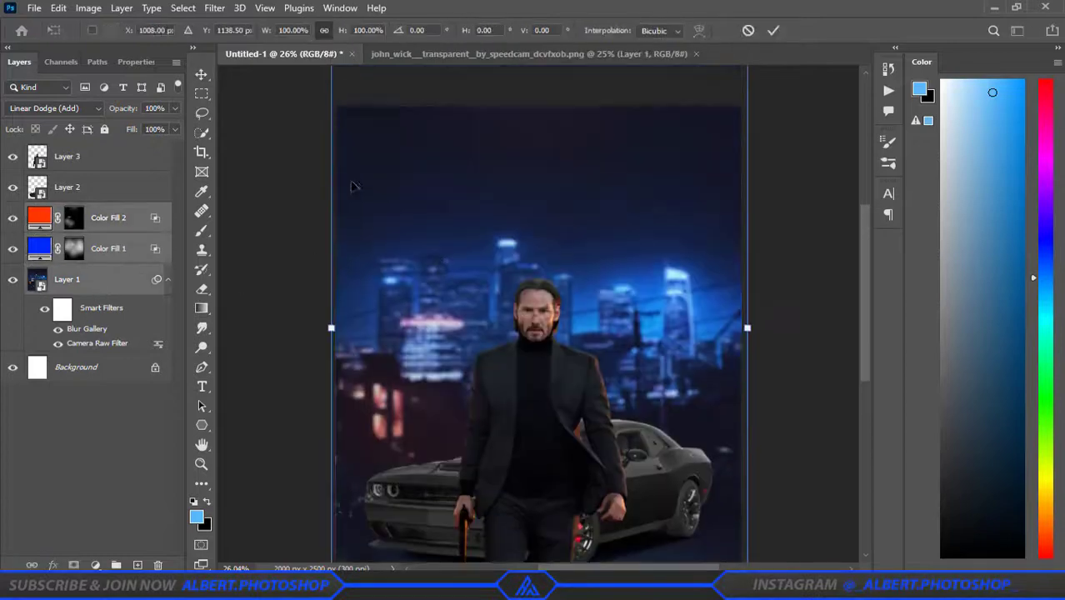
key("ctrl+0")
left_click_drag(385, 73, 377, 65)
left_click_drag(704, 97, 707, 97)
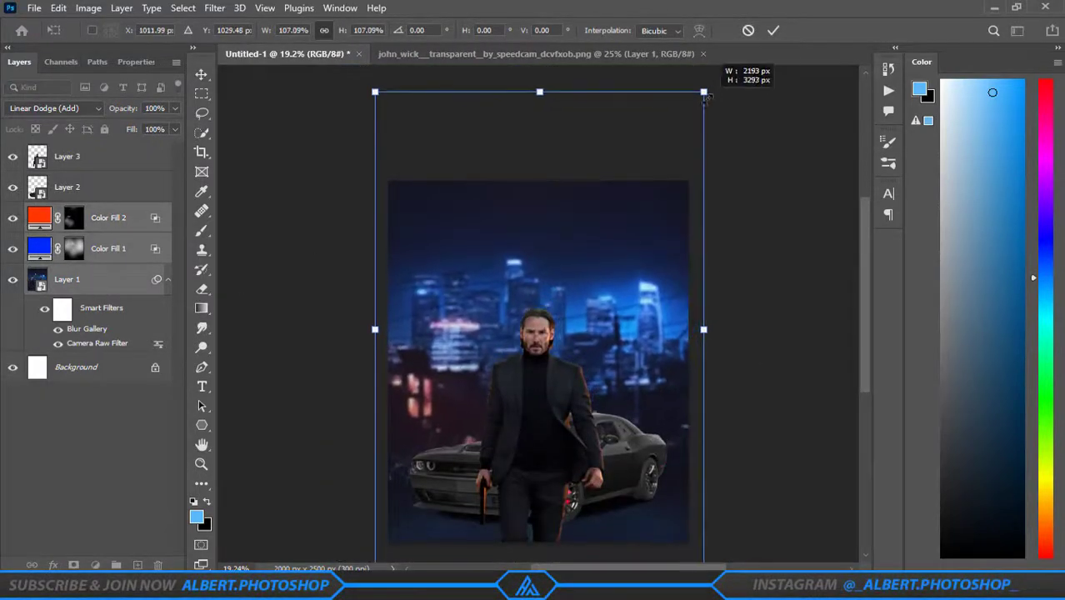
left_click(772, 31)
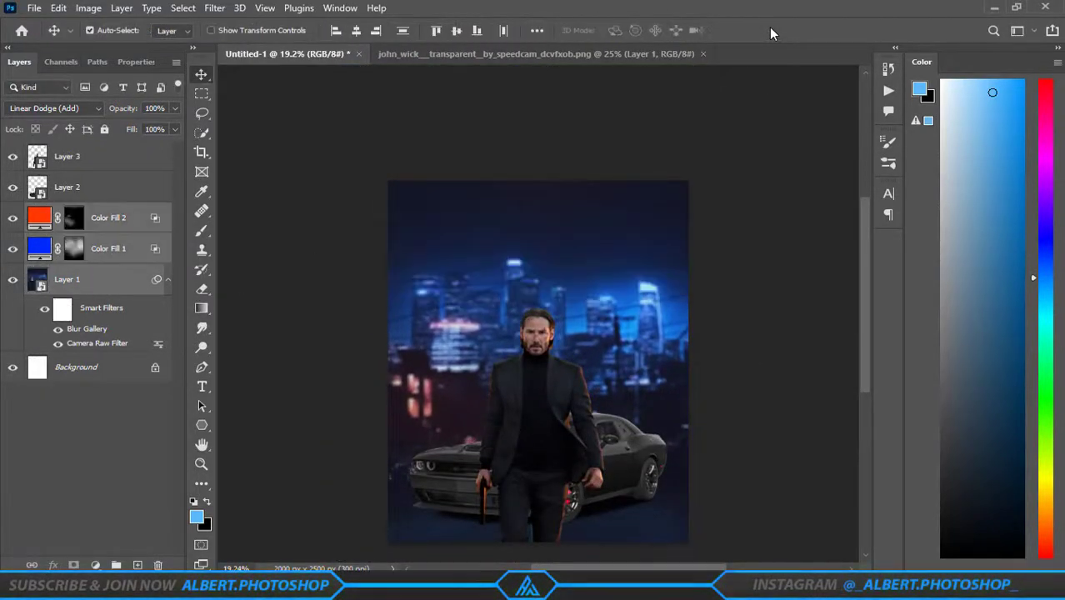
key("ctrl+0")
Step: Mask the orange glow except a soft touch on the window lights, and duplicate Layer 2
left_click(74, 217)
right_click(79, 227)
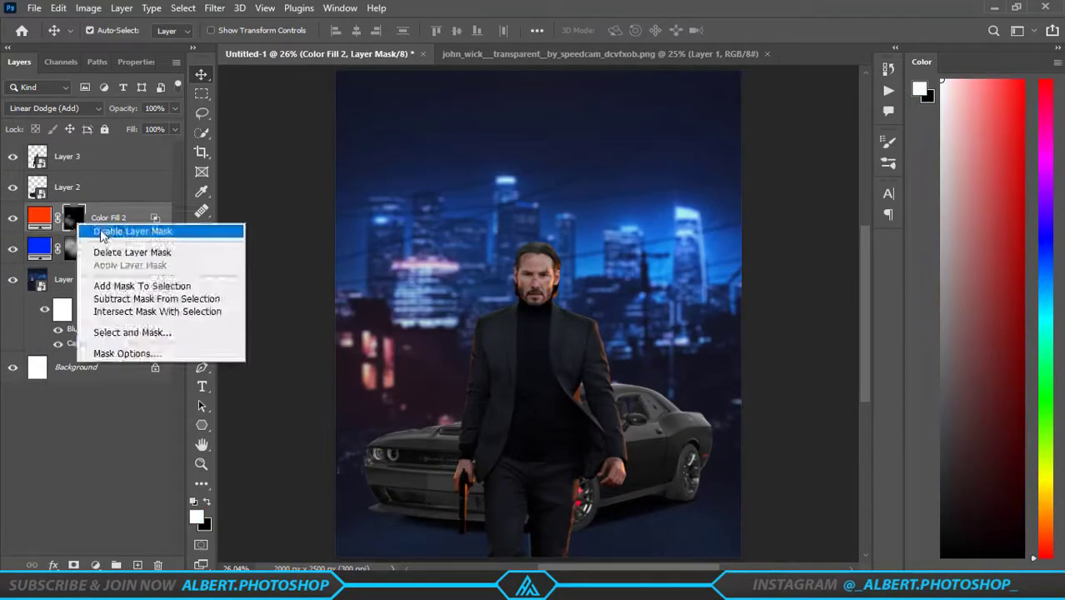
key("Escape")
key("d")
key("alt+BackSpace")
key("x")
scroll(357, 342, "up", 2)
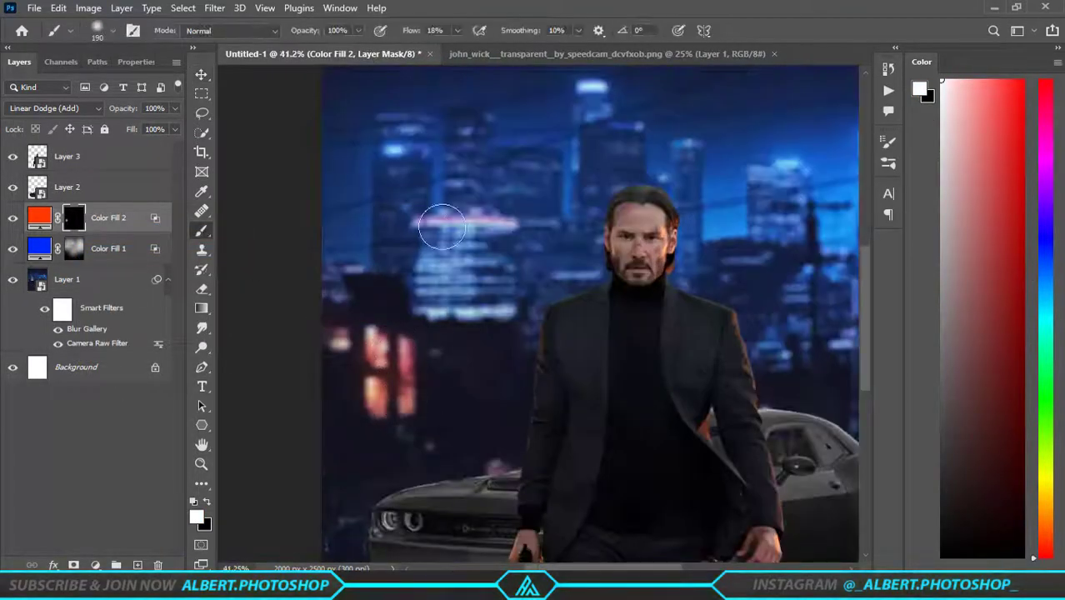
scroll(442, 226, "down", 2)
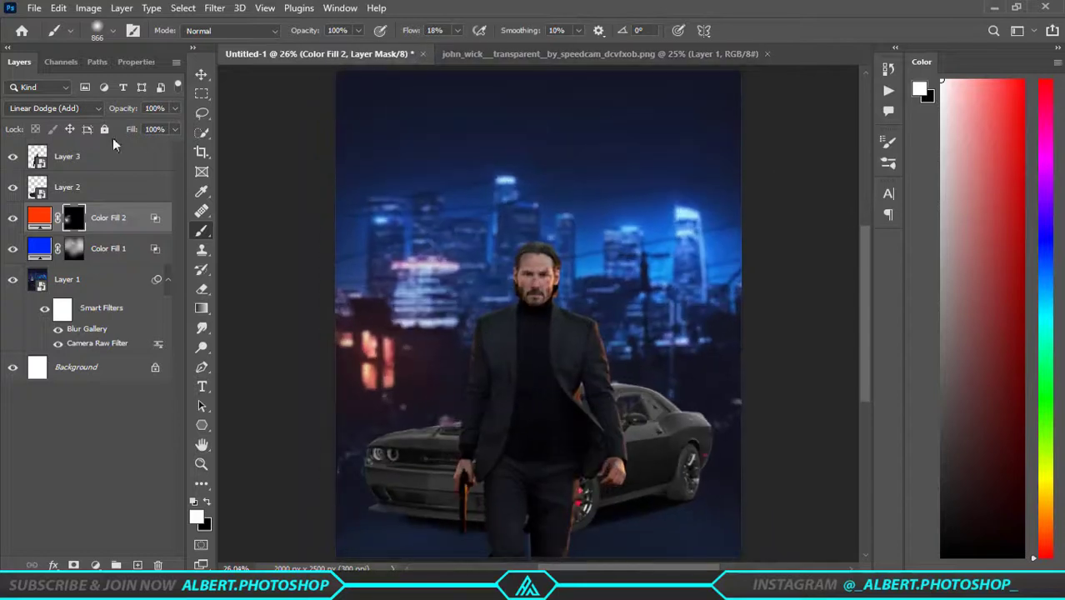
scroll(617, 450, "up", 1)
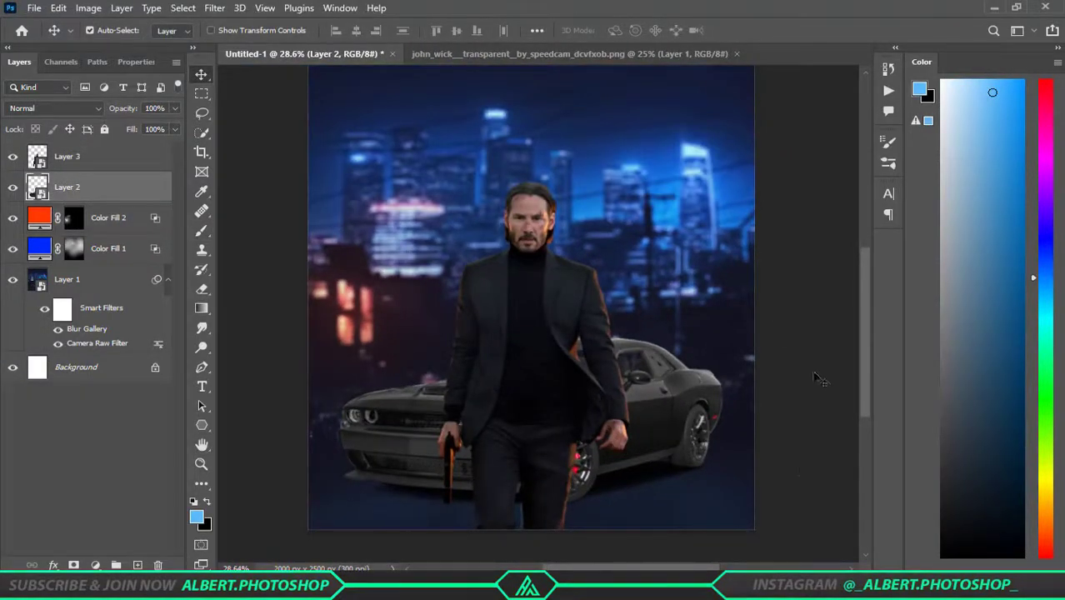
scroll(348, 339, "up", 2)
scroll(417, 392, "down", 1)
scroll(490, 443, "down", 1)
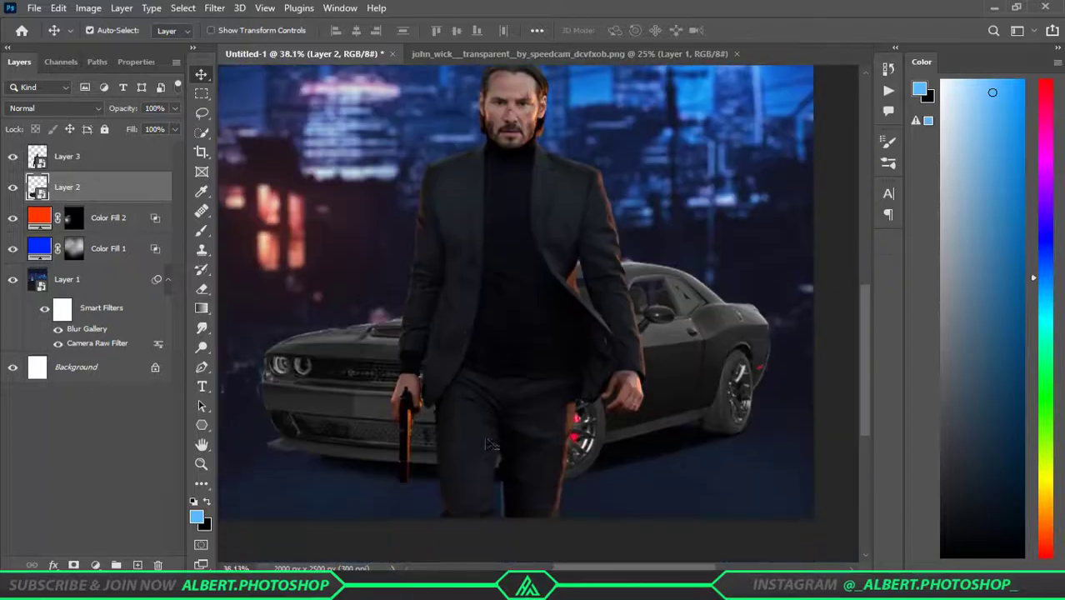
key("ctrl+0")
key("ctrl+j")
Step: Add a clipped Curves adjustment to the car, lowering the RGB white point and bending the blue and green curves
left_click(95, 565)
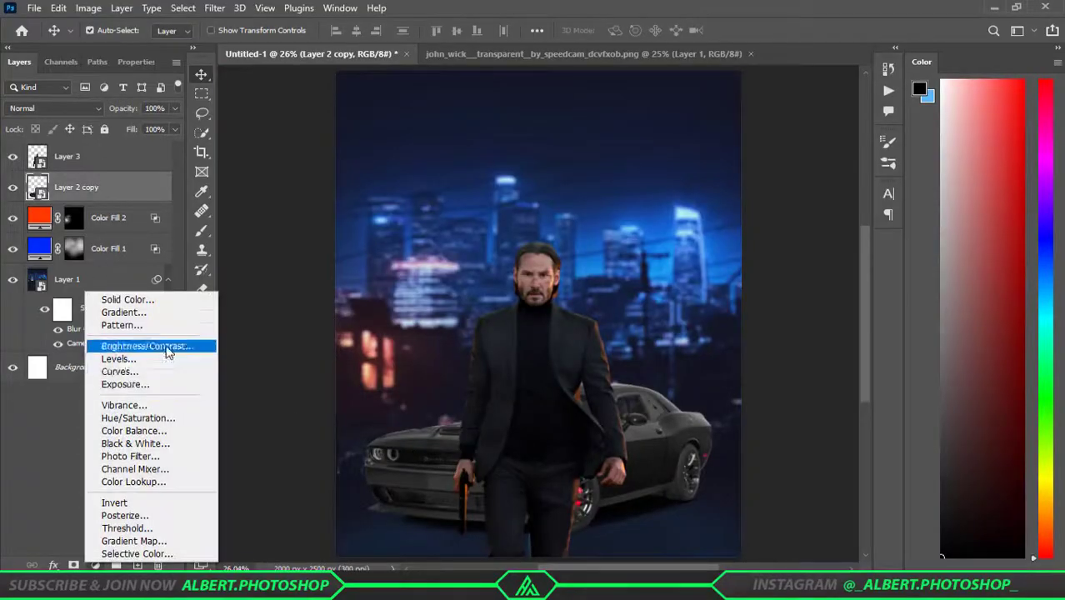
left_click(200, 349)
left_click_drag(157, 148, 158, 187)
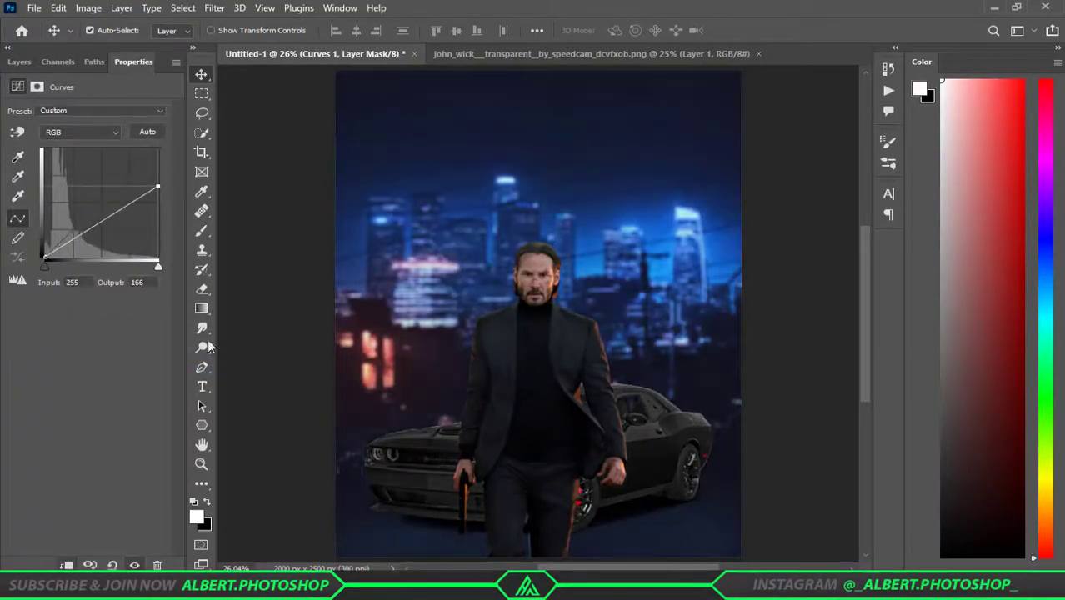
left_click(84, 178)
left_click(109, 196)
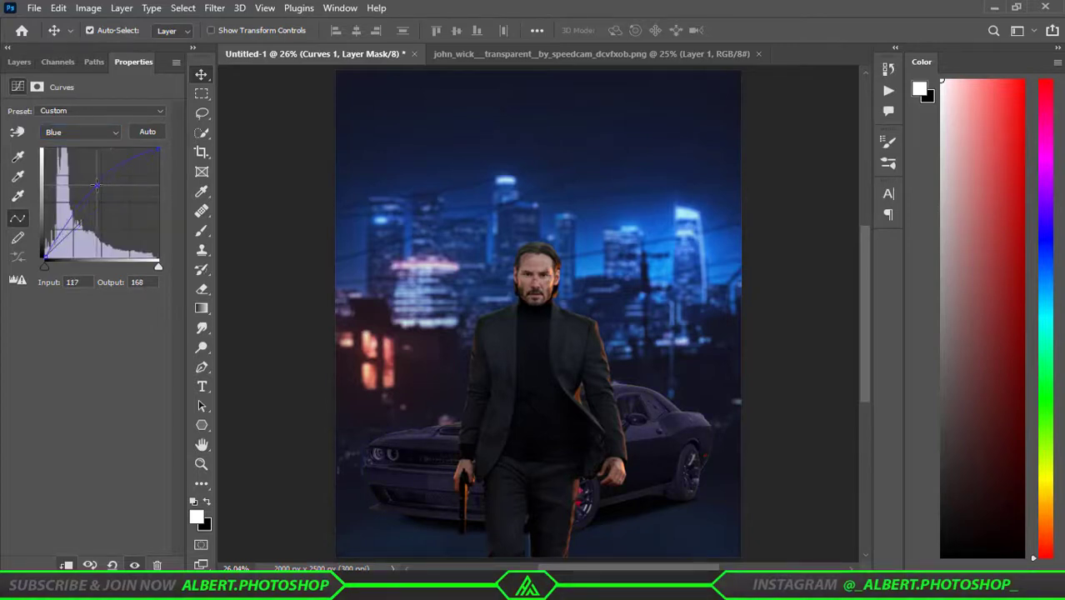
left_click(61, 158)
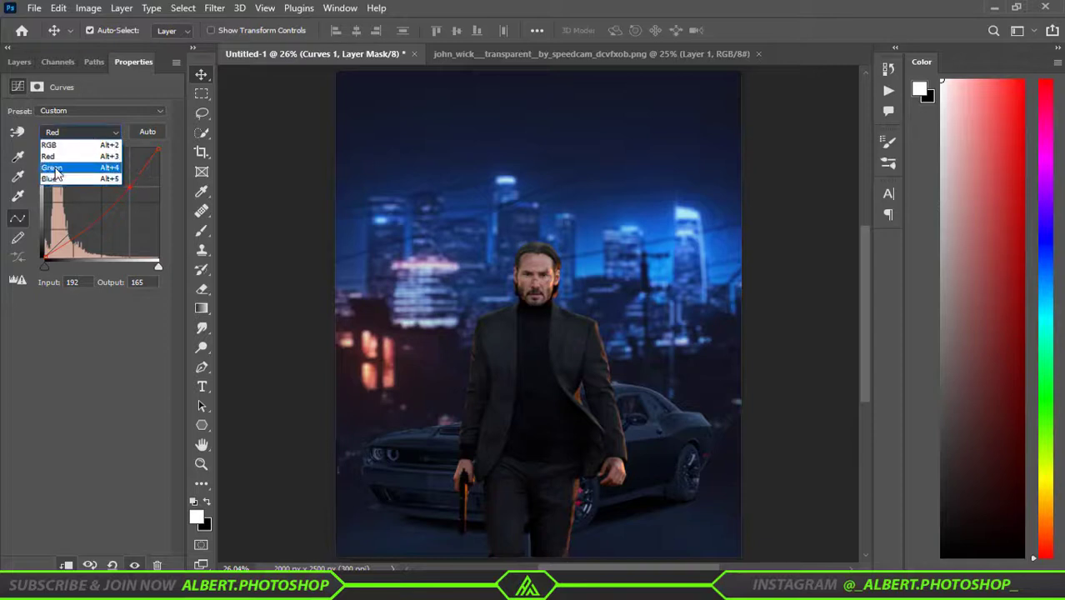
left_click(55, 167)
left_click(93, 198)
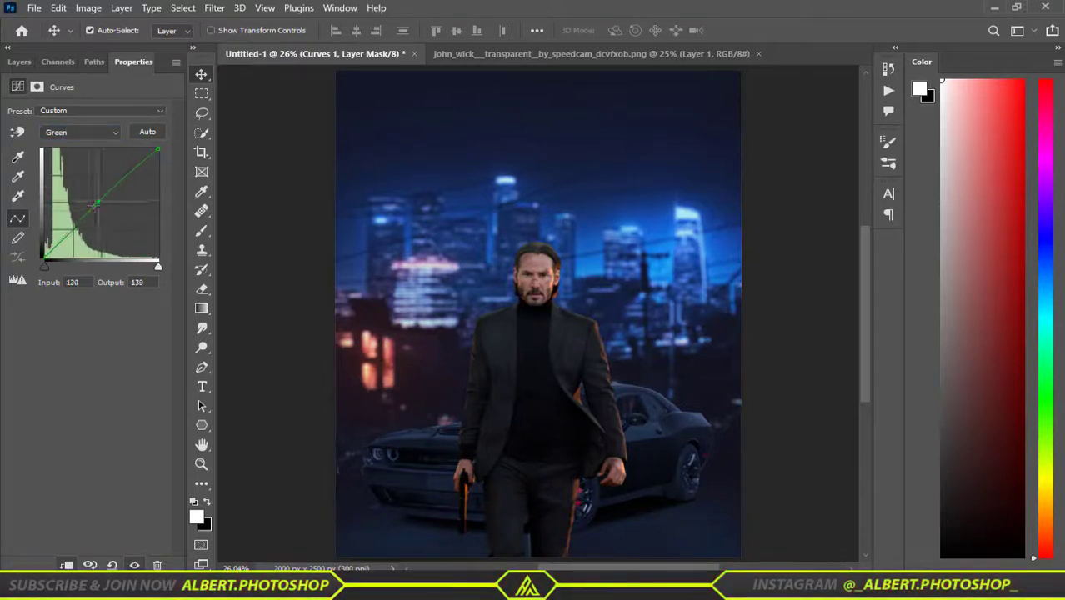
scroll(527, 210, "down", 1)
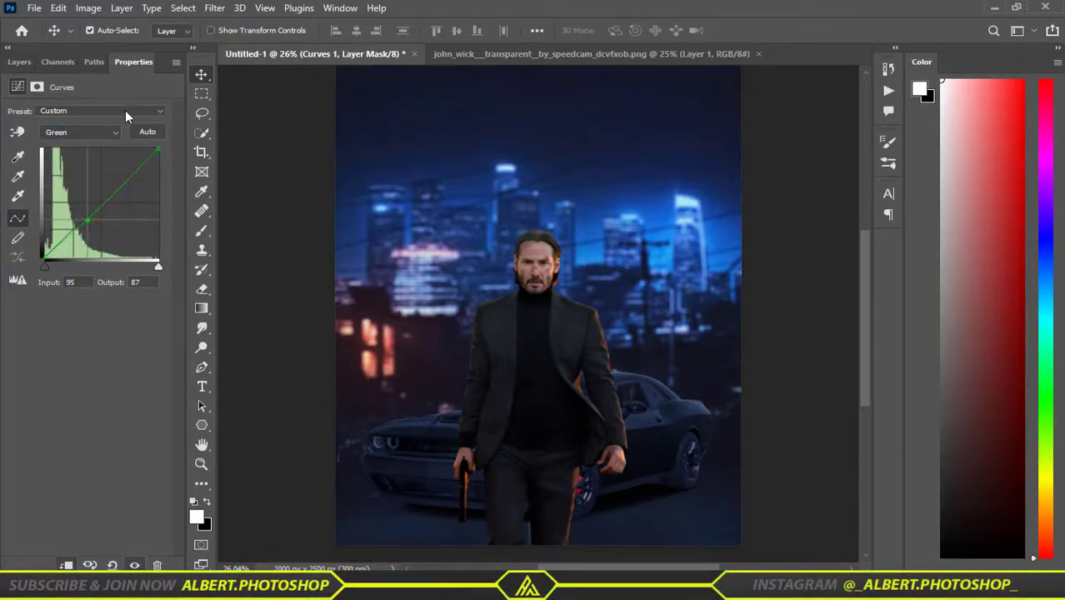
Step: Pull the Curves 1 red curve down to remove the purple tint, then review the green and blue curves
left_click(18, 62)
scroll(629, 498, "up", 5)
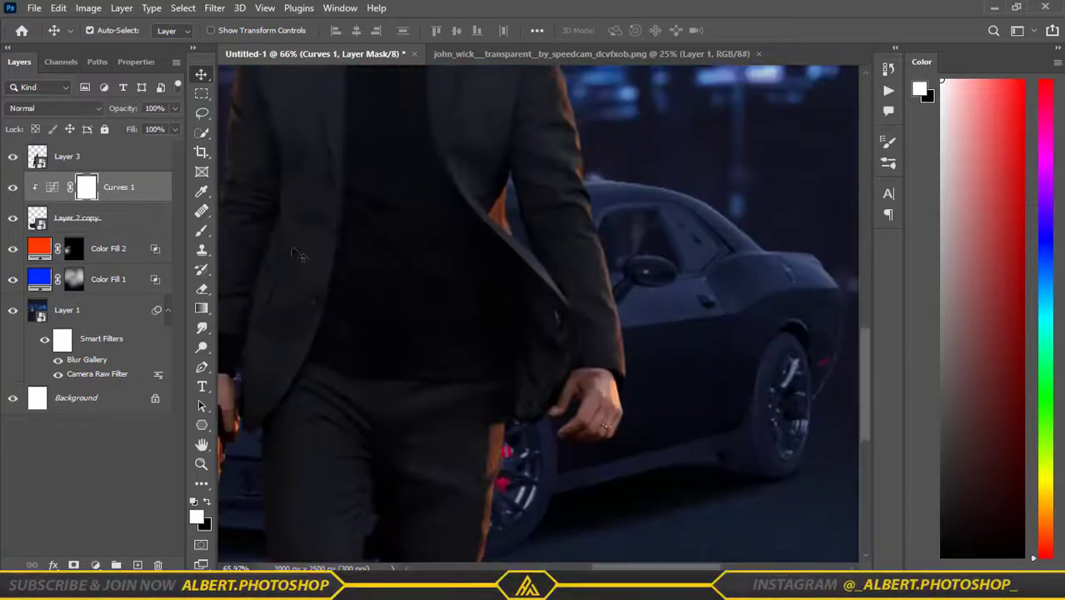
double_click(52, 187)
left_click(59, 157)
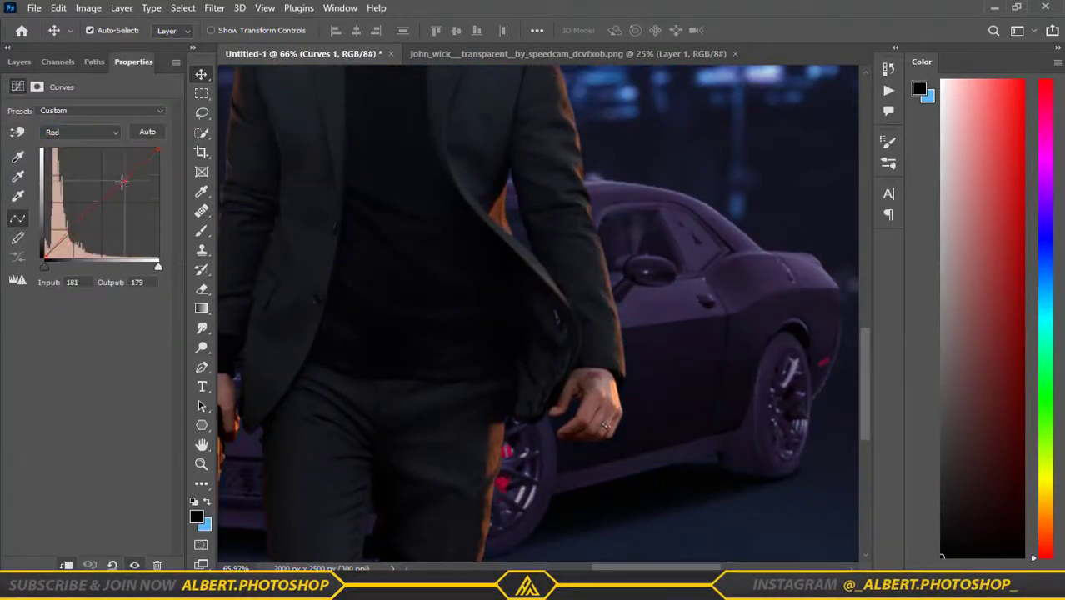
left_click_drag(122, 181, 126, 188)
key("ctrl+0")
left_click(81, 133)
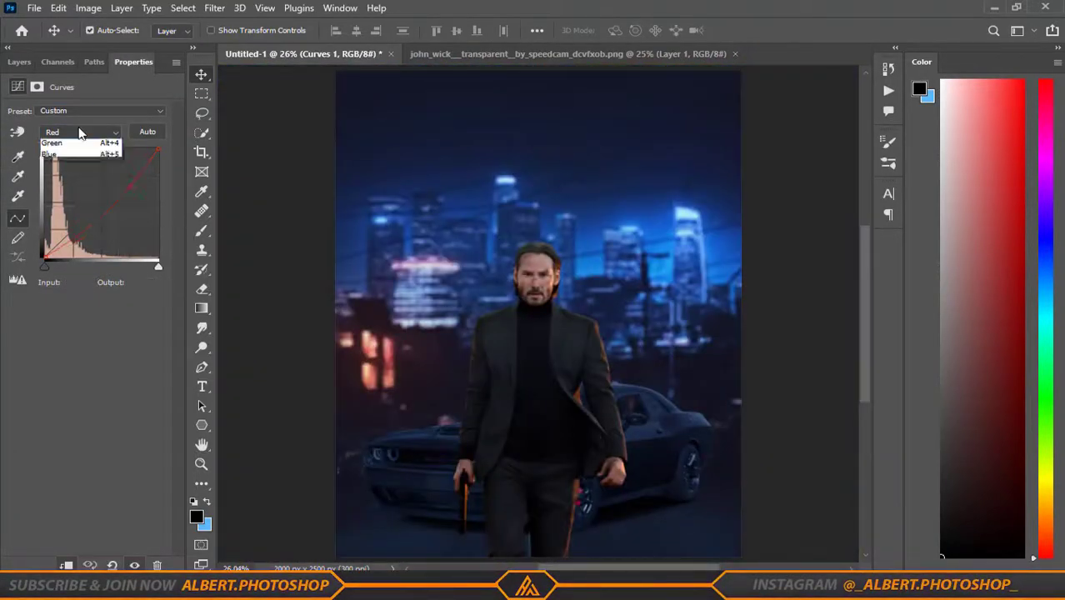
left_click(53, 144)
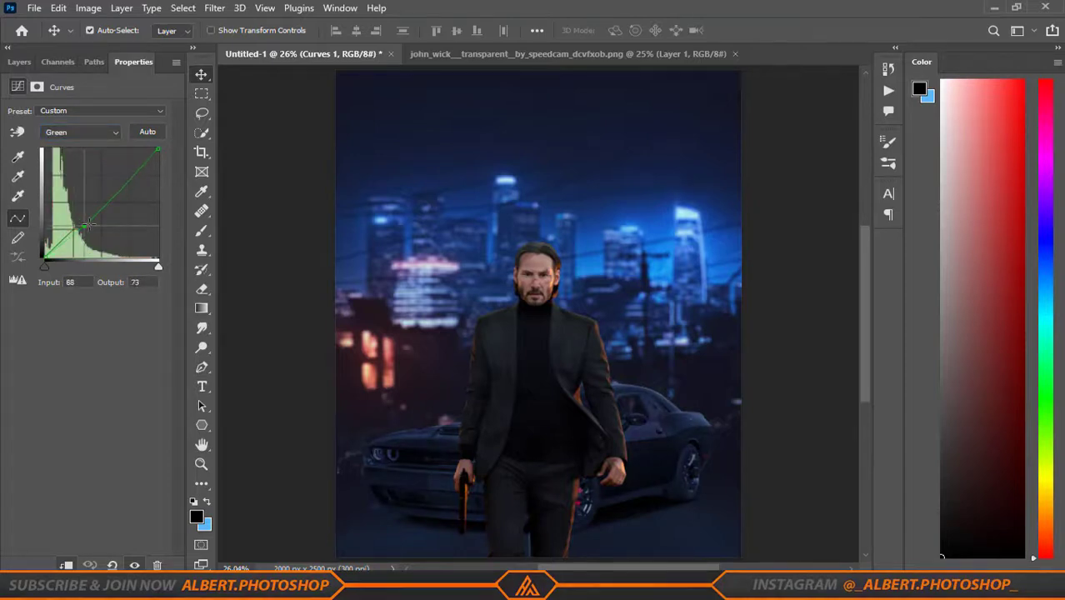
left_click(59, 131)
left_click(59, 171)
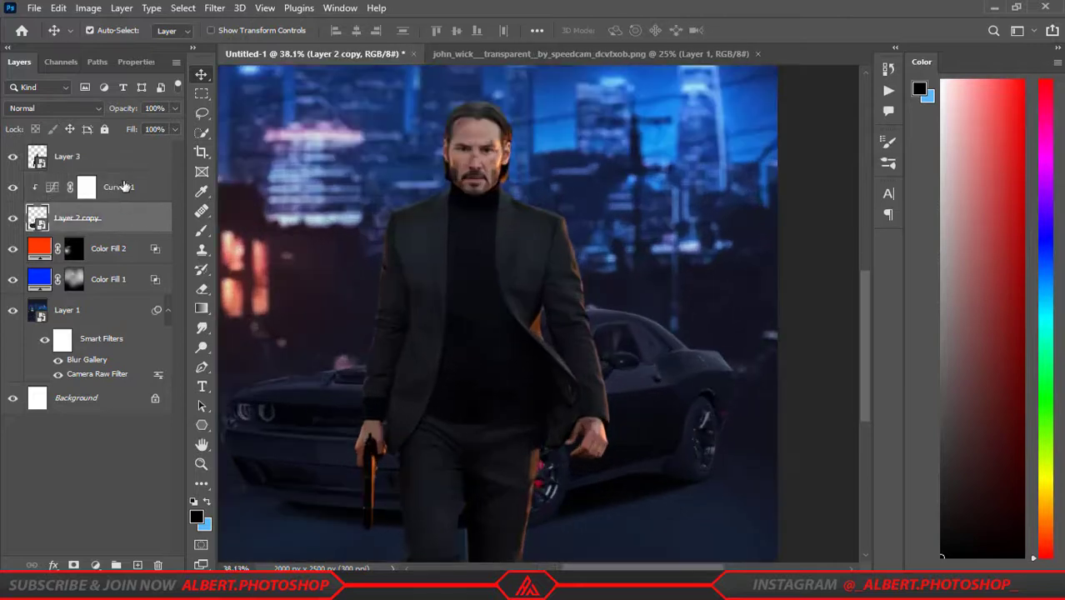
Step: Add an Exposure adjustment layer above Curves 1
left_click(123, 187)
left_click(95, 565)
left_click(116, 371)
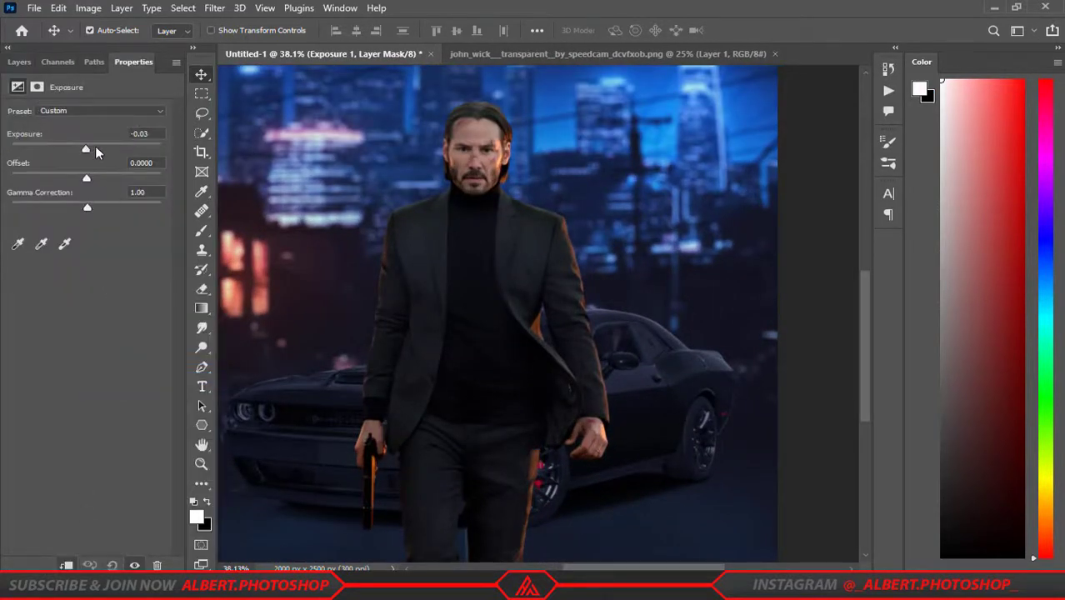
Step: Set Exposure to about -1.31 and turn its mask black, ready to paint over the lower car
left_click_drag(96, 153, 73, 155)
left_click(18, 62)
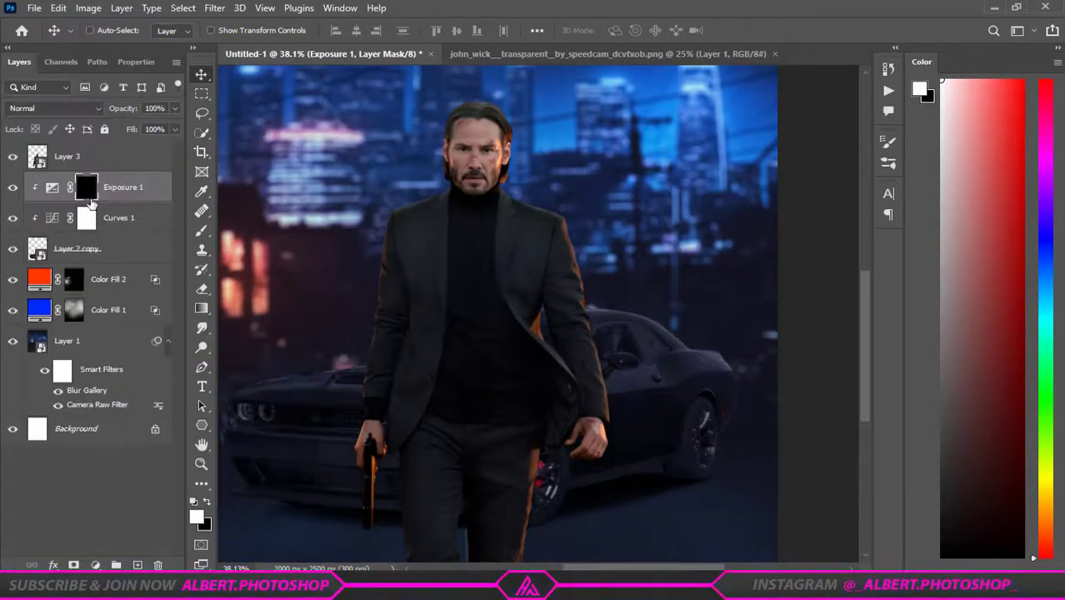
key("b")
right_click(416, 368)
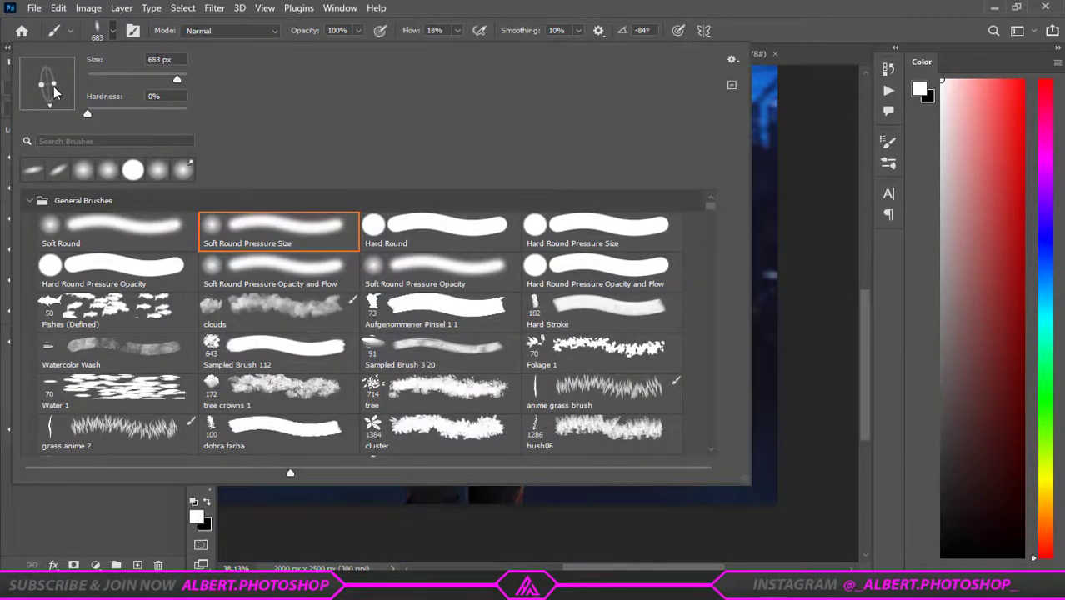
key("Return")
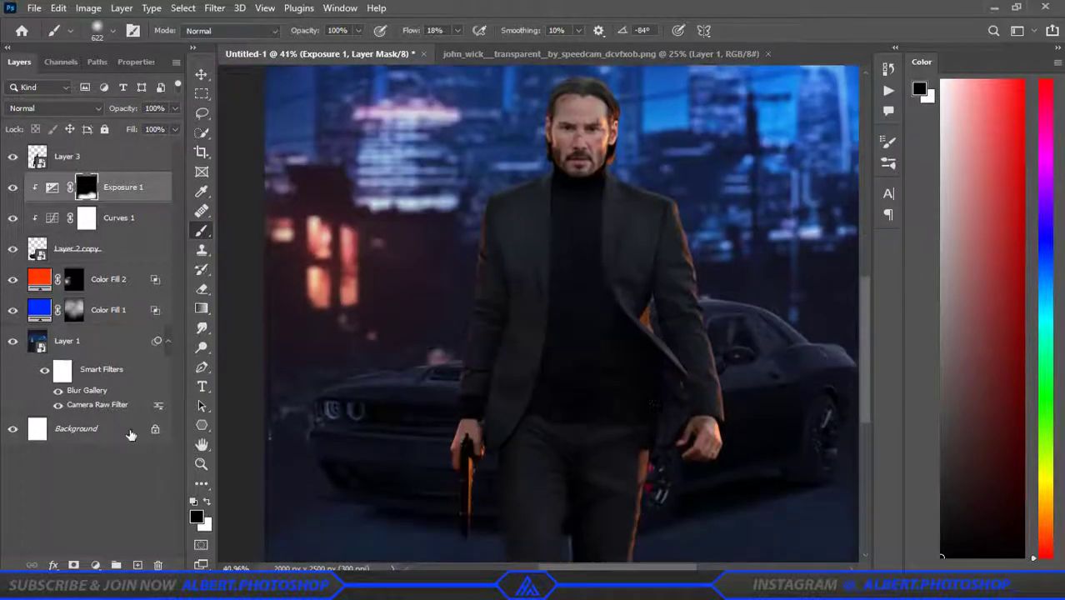
Step: Add a second Exposure adjustment brightened to +2.76
left_click(95, 565)
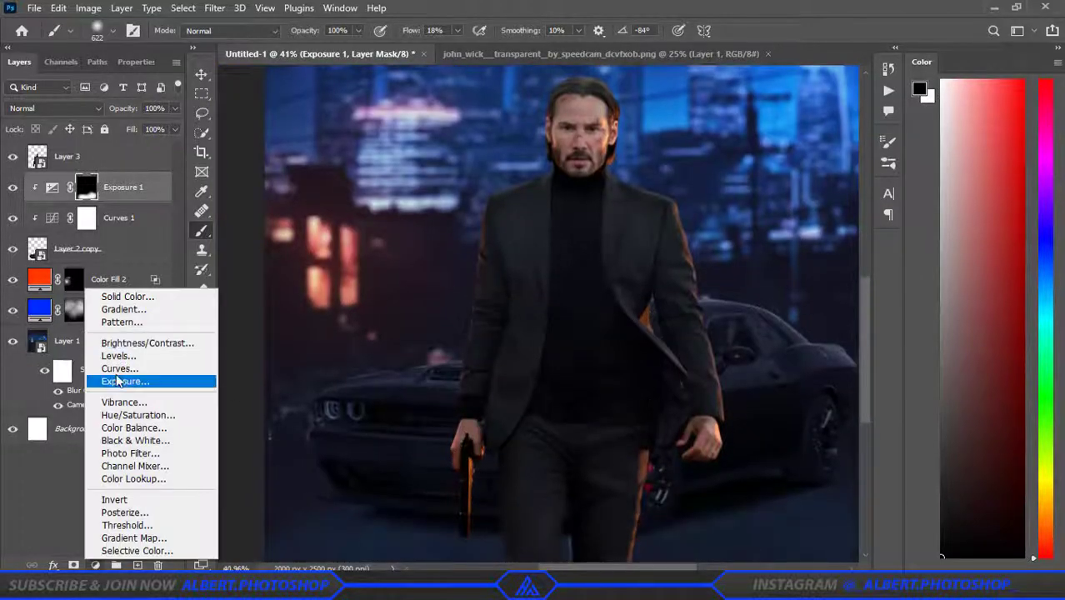
left_click(42, 490)
left_click(95, 565)
left_click(125, 381)
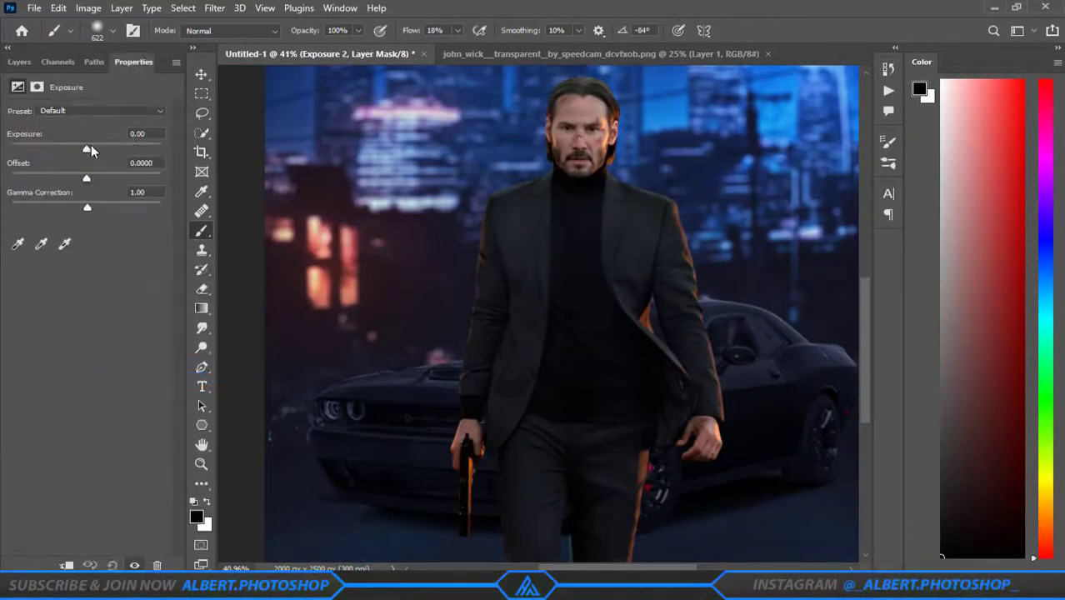
left_click_drag(87, 149, 118, 149)
left_click(20, 62)
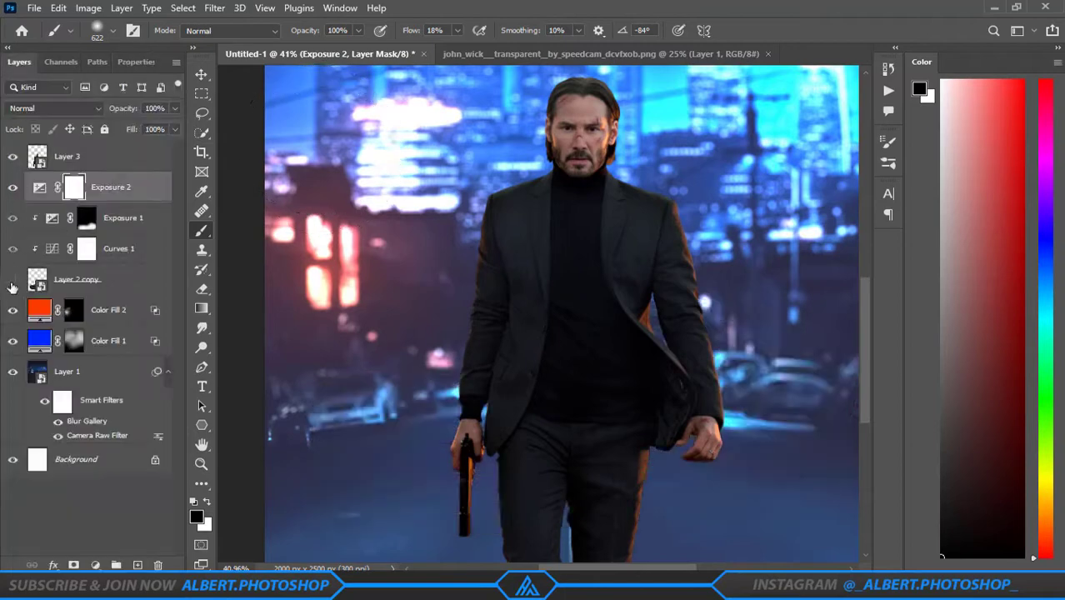
Step: Hide Layer 3 (the man), invert the Exposure 2 mask and switch to white
left_click(12, 156)
scroll(296, 414, "up", 3)
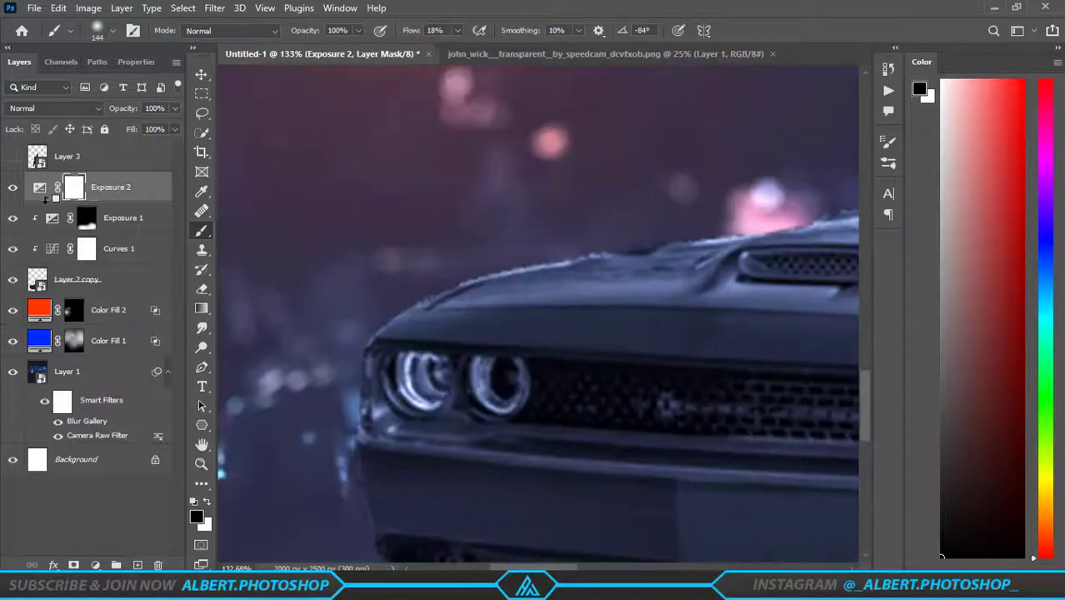
key("ctrl+i")
scroll(406, 420, "up", 3)
key("x")
Step: Paint the brightening onto the left and right headlight rings at 100% flow
left_click_drag(406, 419, 428, 452)
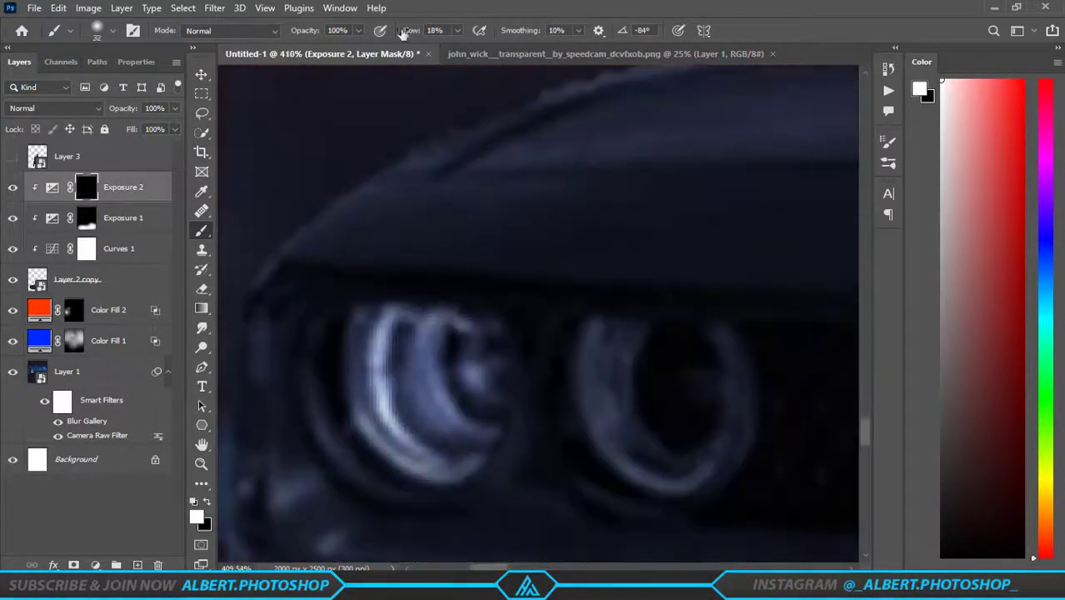
scroll(591, 425, "down", 2)
key("shift+0")
scroll(551, 380, "down", 3)
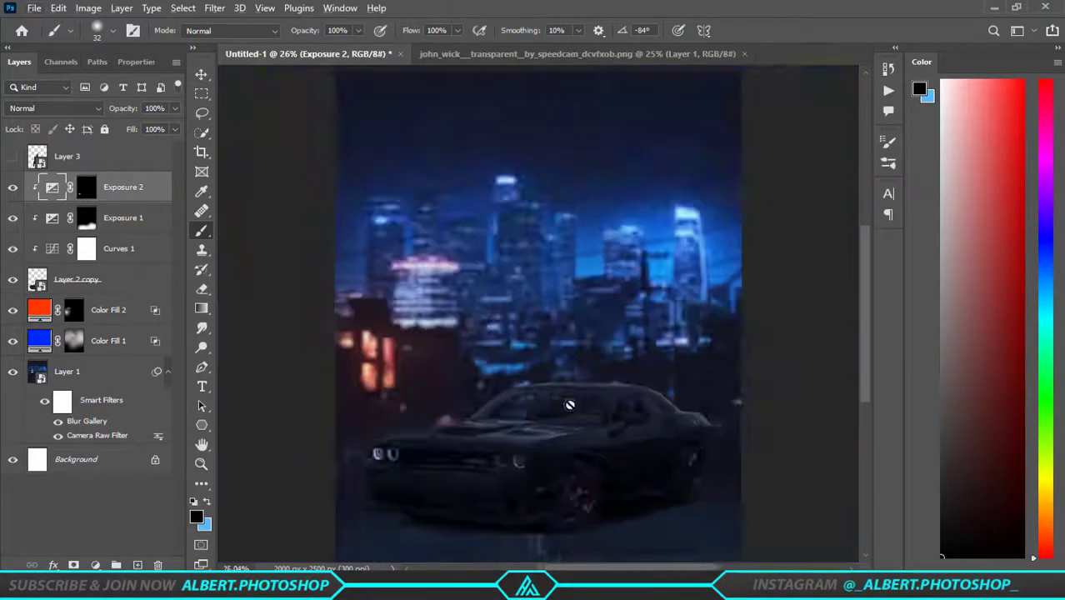
scroll(474, 385, "up", 3)
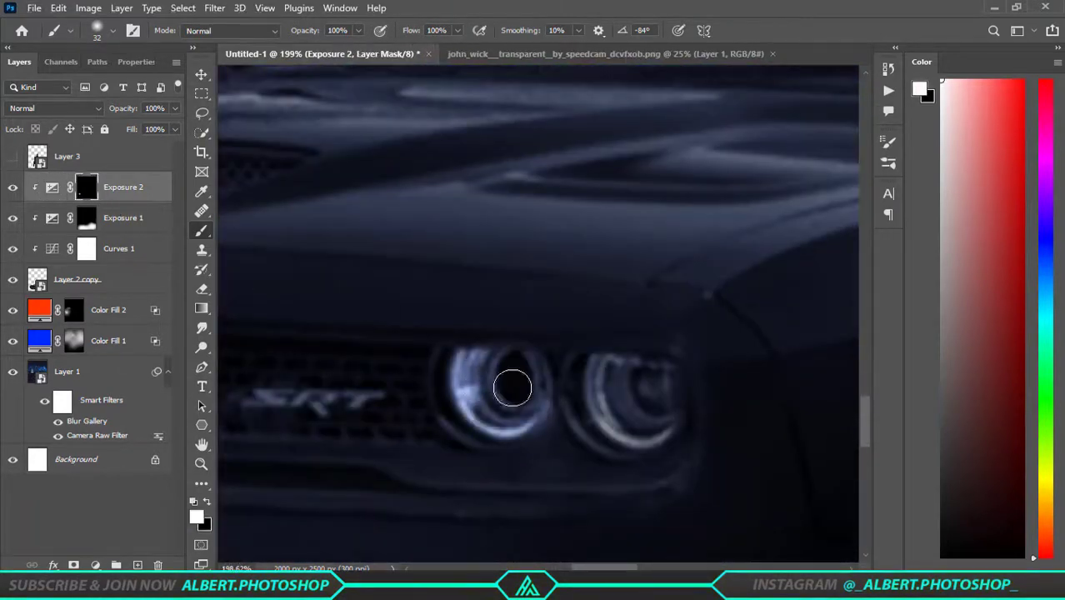
left_click_drag(612, 375, 561, 401)
scroll(561, 401, "down", 2)
scroll(561, 402, "down", 2)
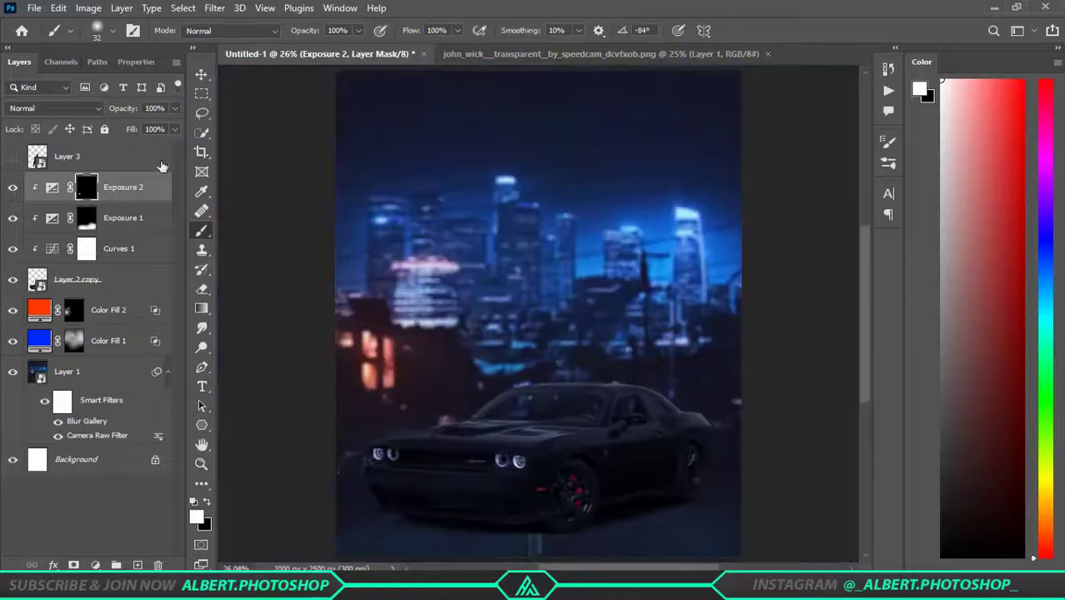
double_click(52, 186)
left_click(18, 62)
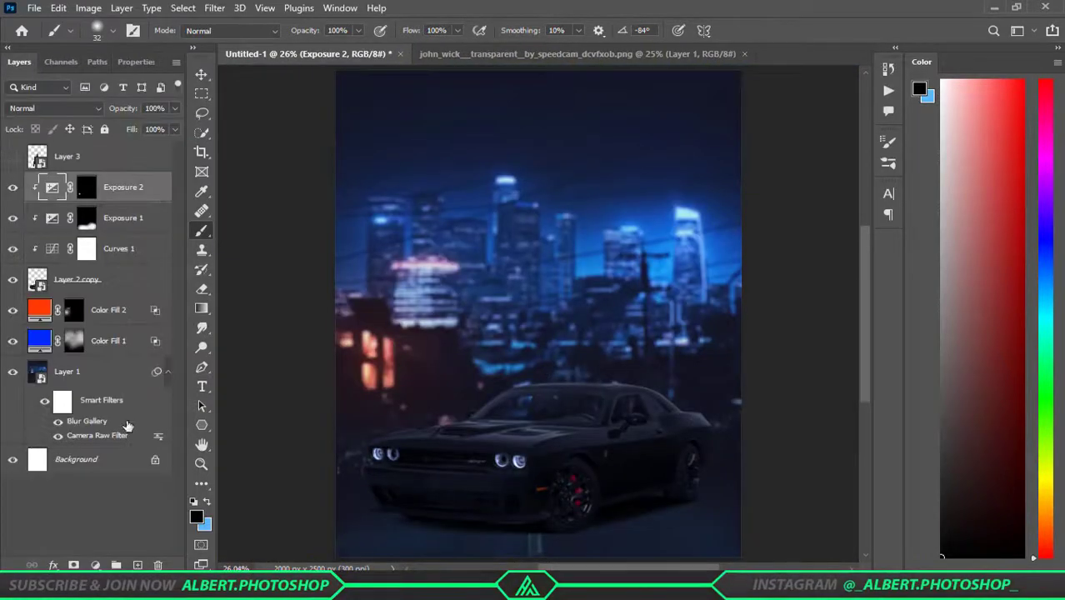
left_click(97, 565)
Step: Add an orange solid colour fill layer, Color Fill 3
left_click(124, 290)
left_click_drag(761, 434, 777, 326)
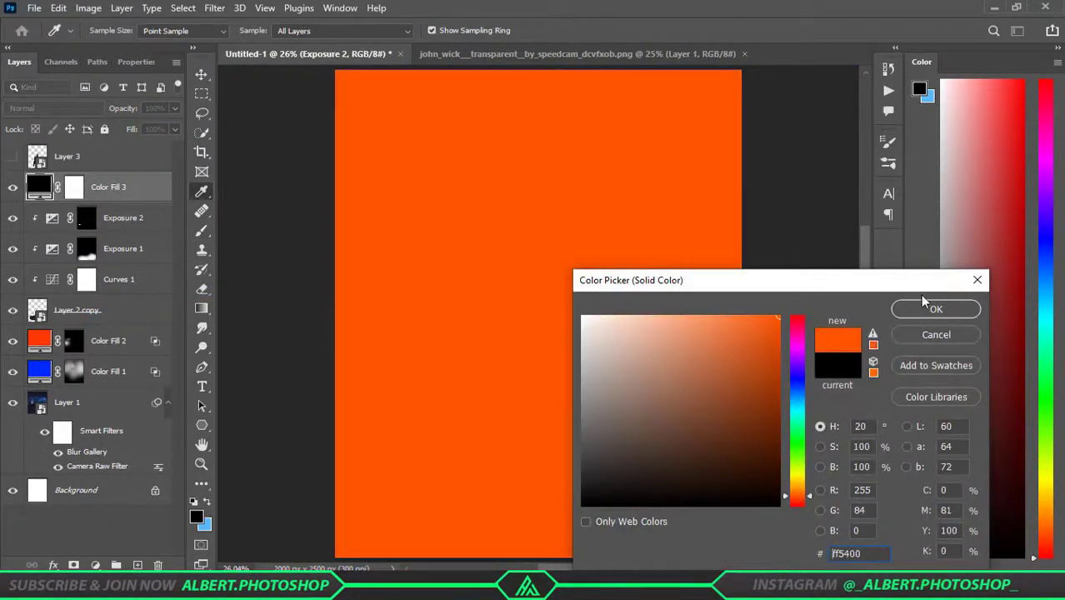
left_click(800, 500)
key("Return")
Step: Keep Color Fill 3 at Normal and split its Blend If underlying slider so dark car detail shows through
key("b")
left_click(98, 194, "alt")
left_click(88, 189)
key("d")
left_click(54, 109)
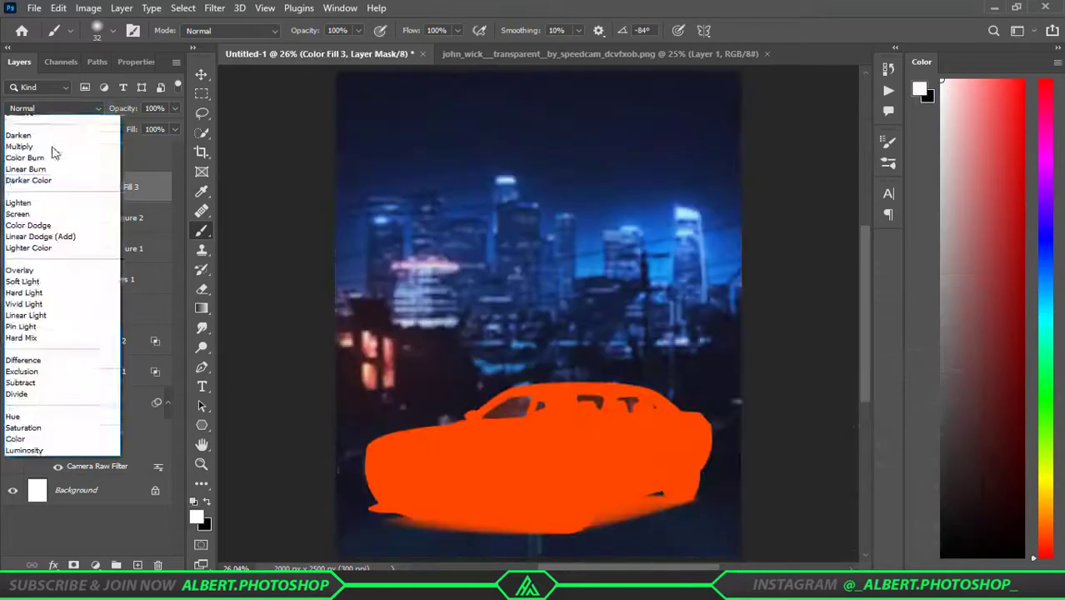
key("Escape")
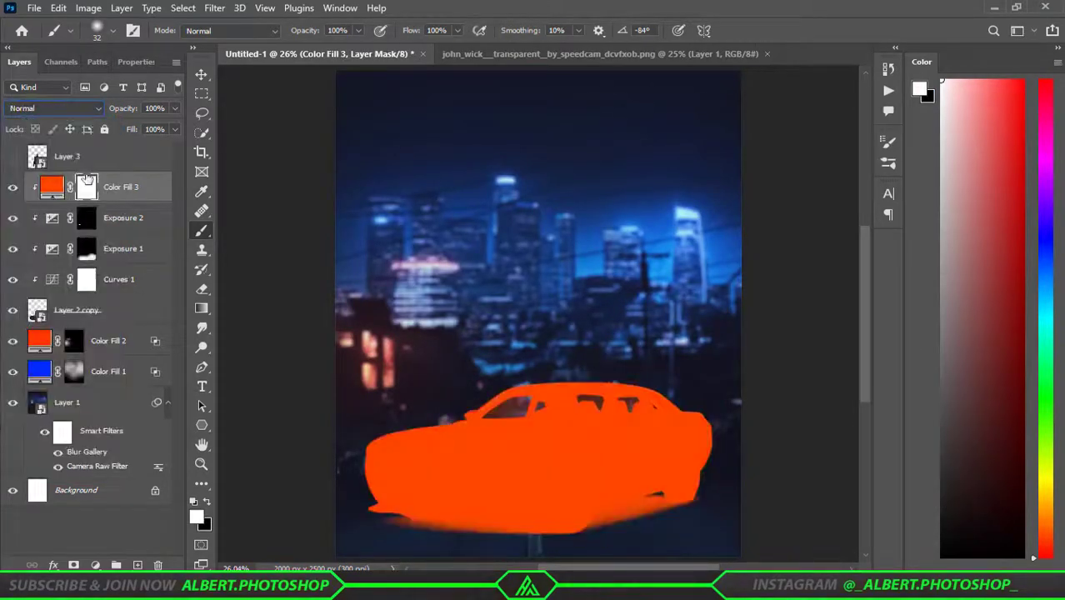
double_click(155, 190)
left_click_drag(430, 224, 91, 96)
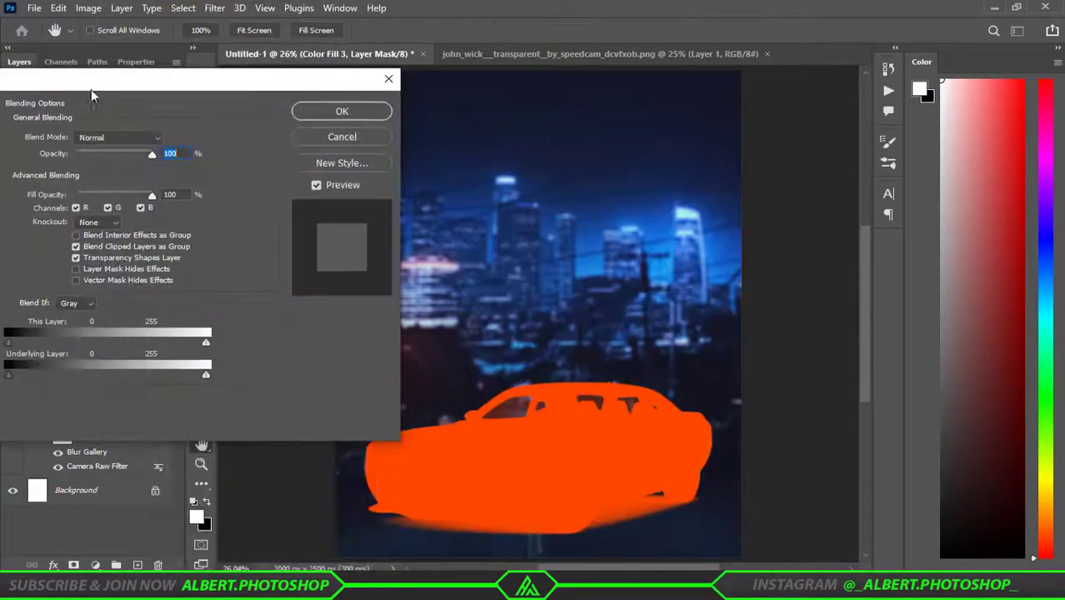
left_click_drag(17, 377, 67, 373)
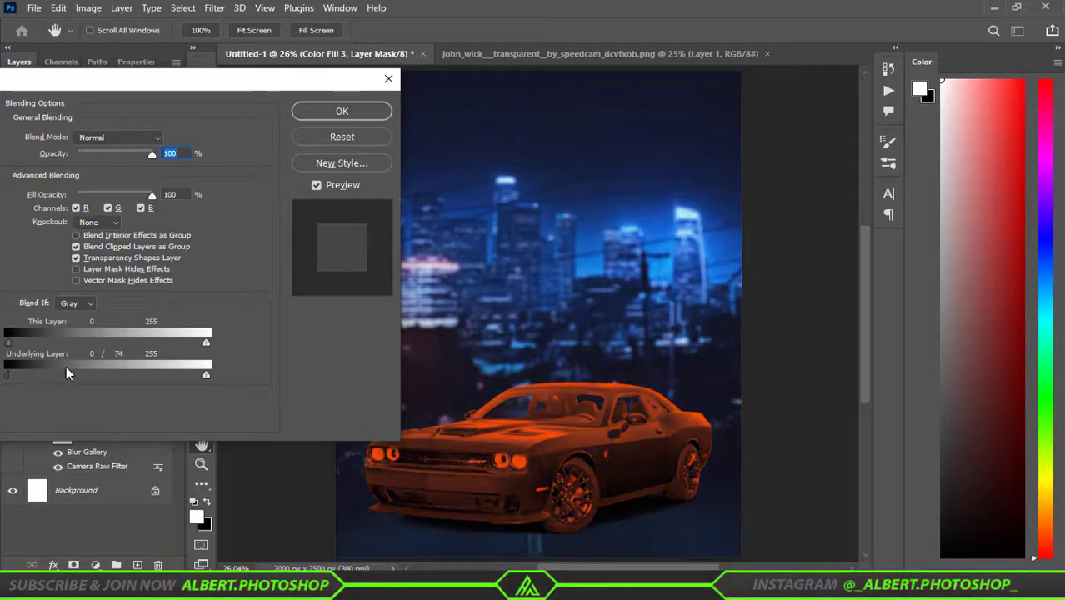
left_click(325, 116)
Step: Shift the fill to a stronger orange and invert its mask to hide it
double_click(51, 187)
mouse_move(799, 499)
left_mouse_down()
mouse_move(799, 480)
mouse_move(799, 498)
left_mouse_up()
key("Return")
key("b")
left_click(86, 186)
key("ctrl+i")
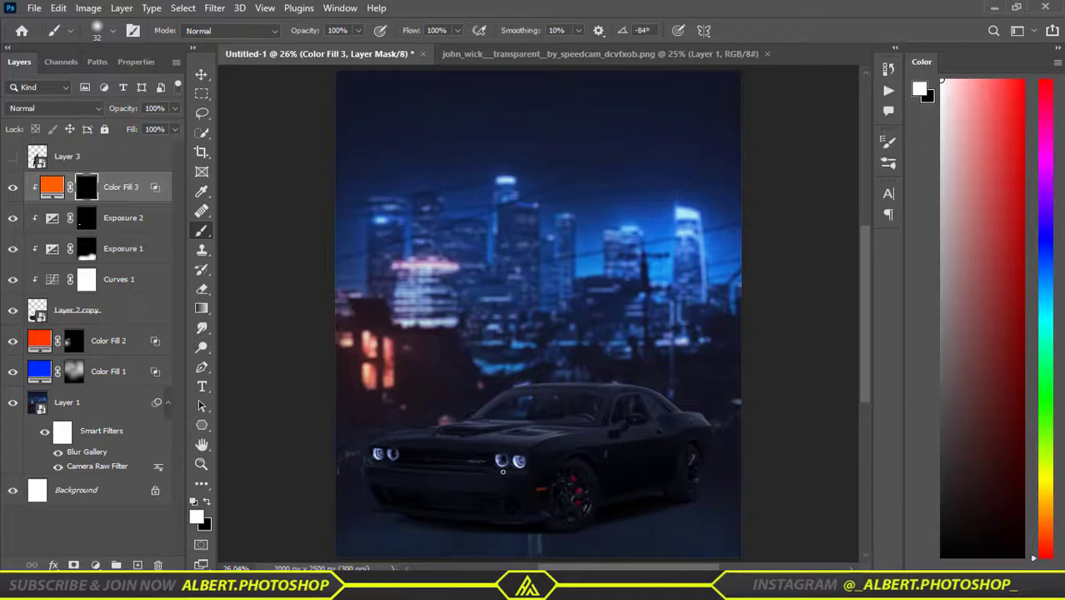
Step: Paint the orange tint onto both headlights
scroll(503, 472, "up", 5)
left_click_drag(504, 471, 535, 457)
left_click_drag(597, 464, 599, 447)
scroll(514, 388, "down", 5)
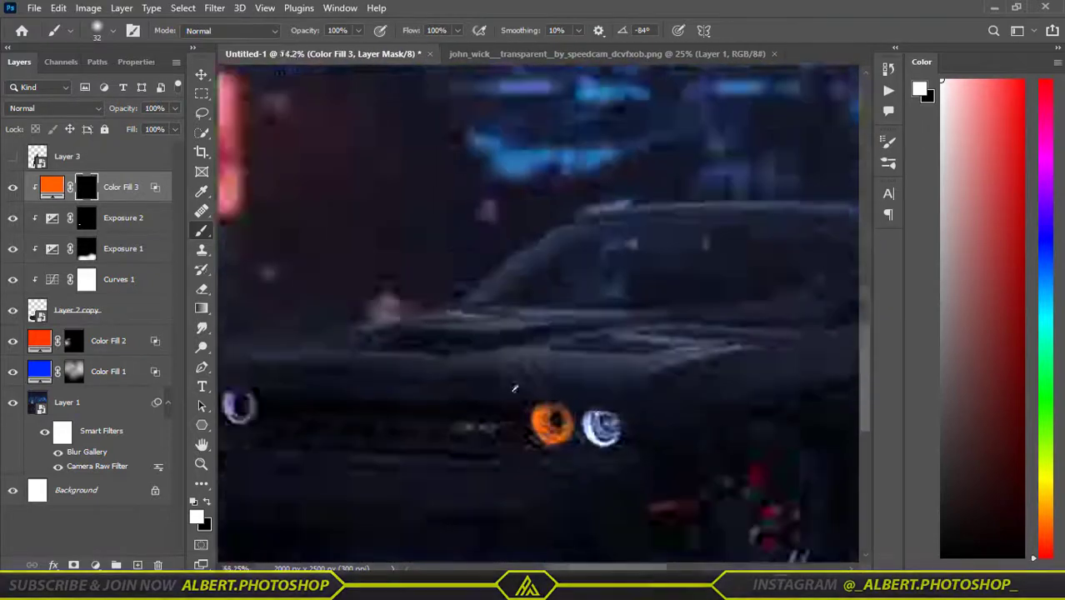
scroll(334, 392, "up", 4)
left_click_drag(300, 383, 338, 396)
scroll(306, 420, "down", 3)
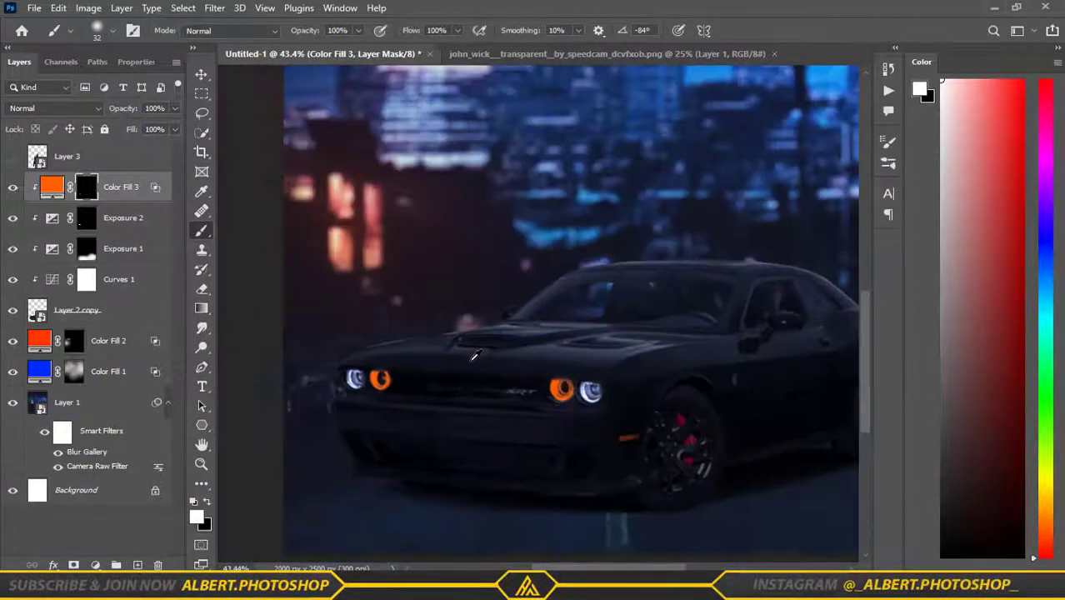
scroll(334, 434, "down", 2)
scroll(378, 466, "up", 4)
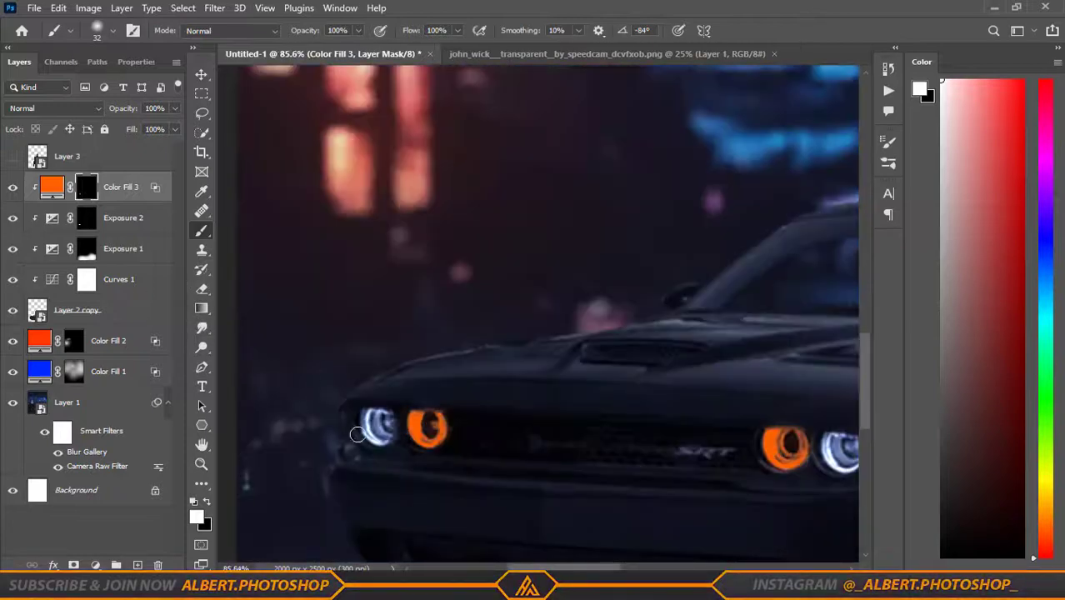
Step: Add a new yellow solid colour fill layer, Color Fill 4
left_click(95, 565)
left_click(176, 284)
left_click_drag(799, 483, 798, 466)
Step: Clip yellow Color Fill 4 to the car and split its Blend If underlying slider
key("Return")
key("ctrl+alt+g")
right_click(132, 187)
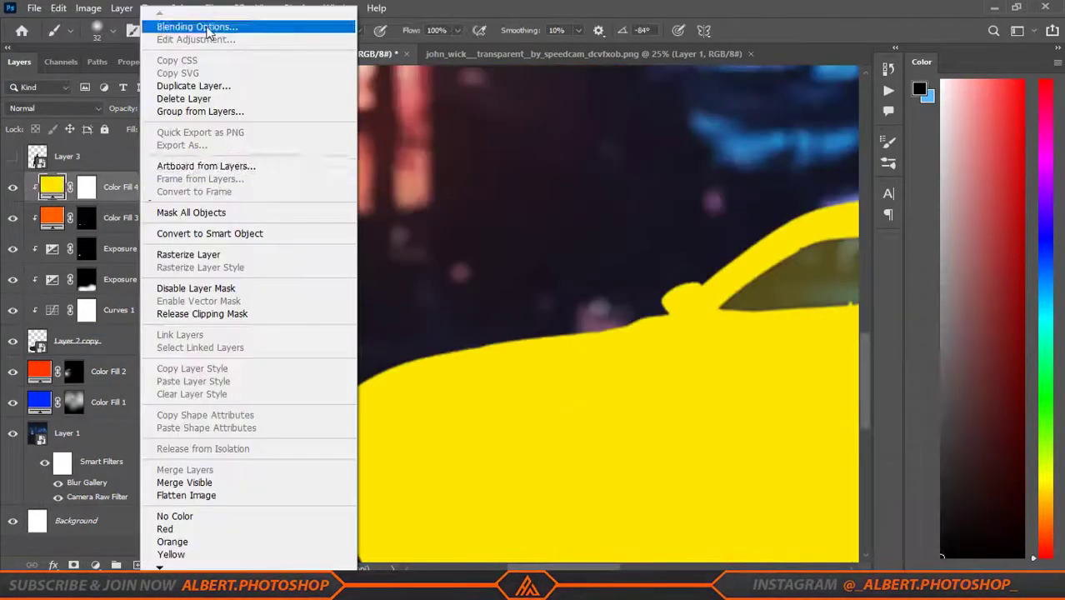
left_click(179, 14)
left_click_drag(247, 376, 310, 376)
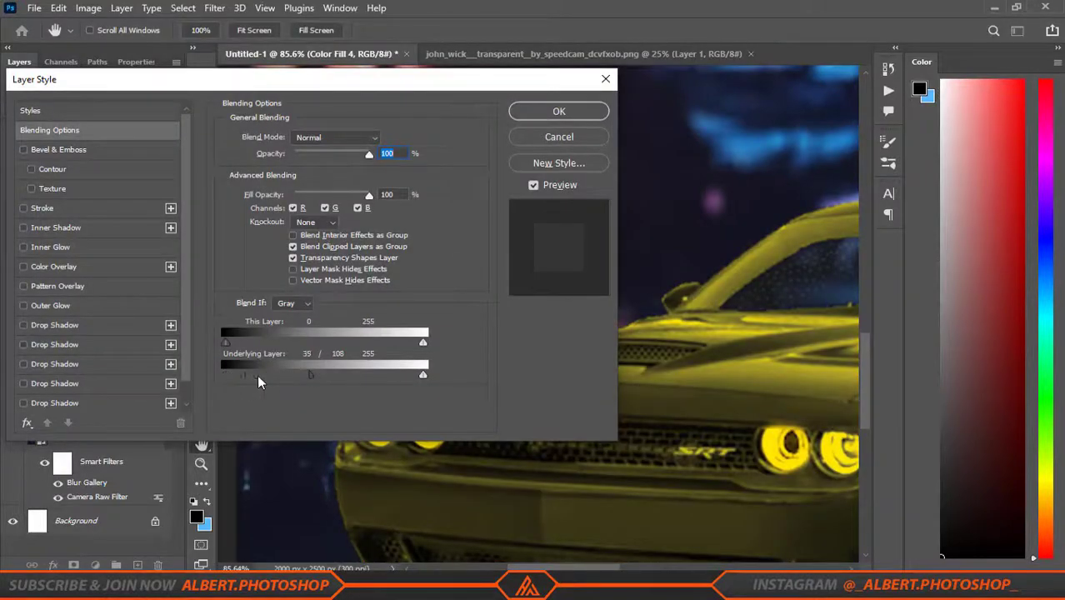
key("Return")
Step: Narrow the underlying split to 47/108 for highlights only, then invert the mask to hide it
key("b")
double_click(153, 190)
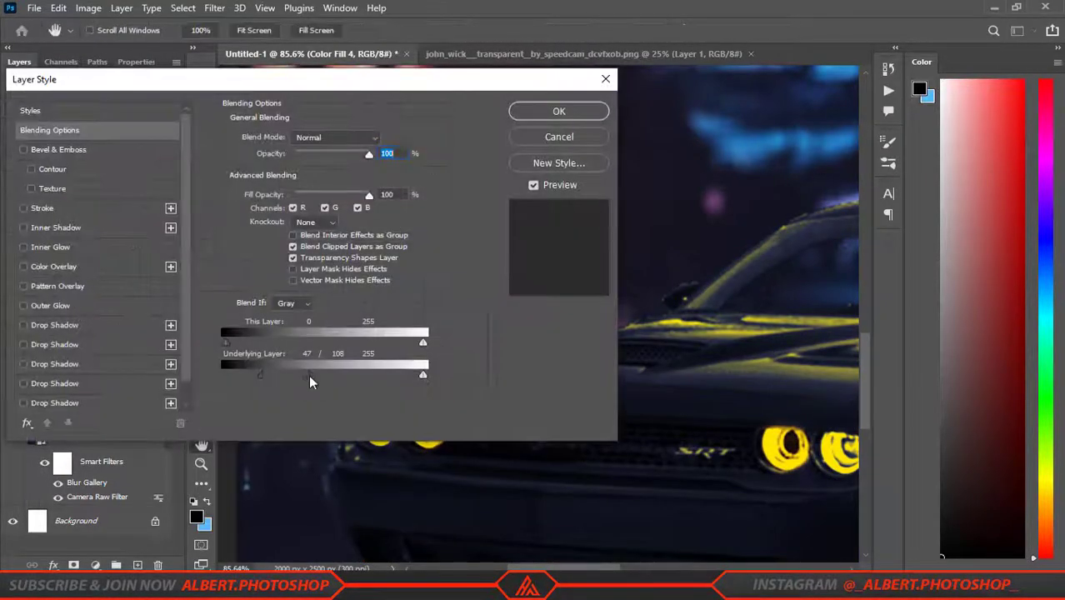
left_click_drag(309, 375, 340, 373)
key("Return")
key("ctrl+i")
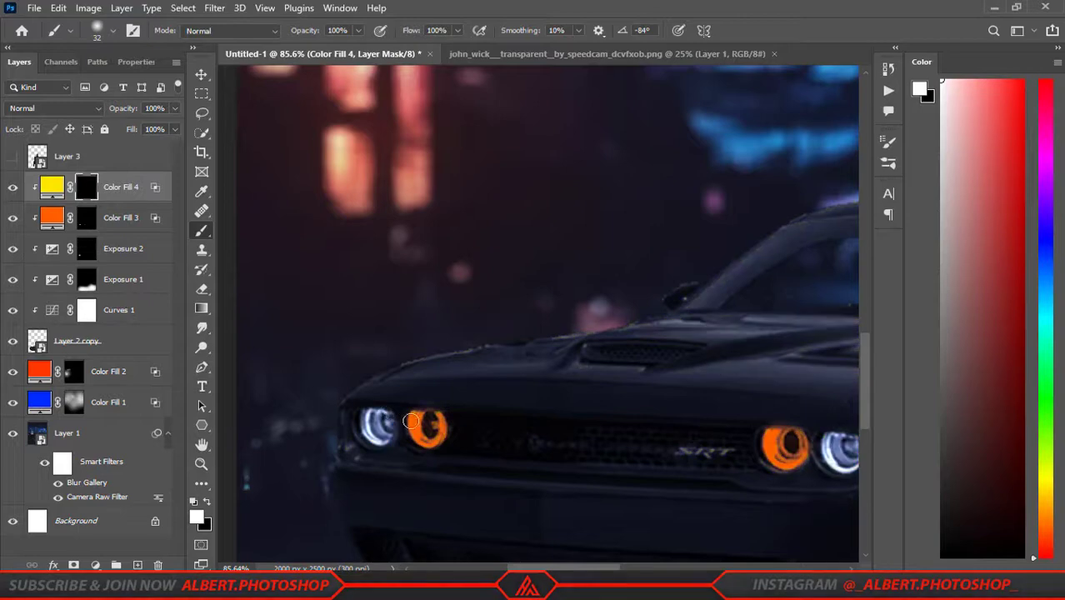
scroll(411, 425, "up", 5)
scroll(583, 392, "down", 4)
scroll(645, 368, "down", 3)
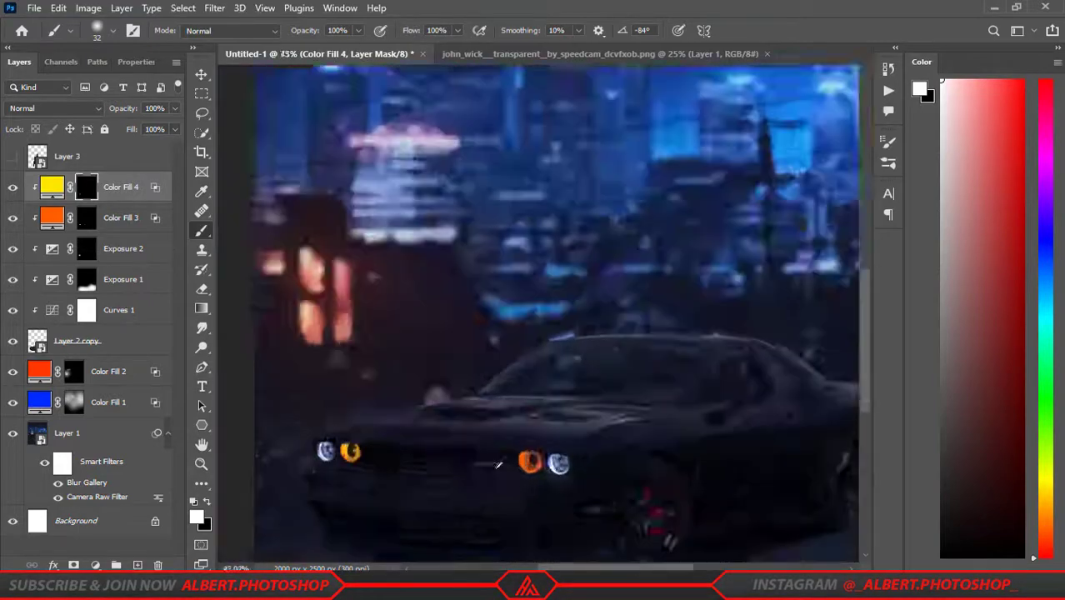
scroll(598, 406, "up", 5)
scroll(580, 440, "down", 4)
scroll(613, 396, "down", 3)
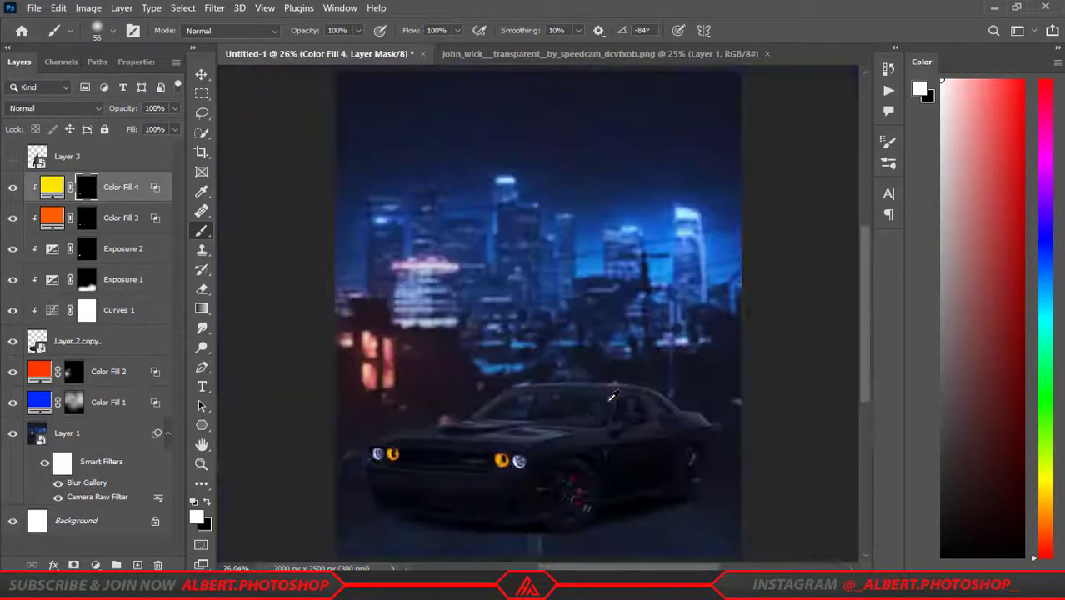
Step: Add an orange solid colour fill in Linear Dodge (Add) blend mode
left_click(95, 565)
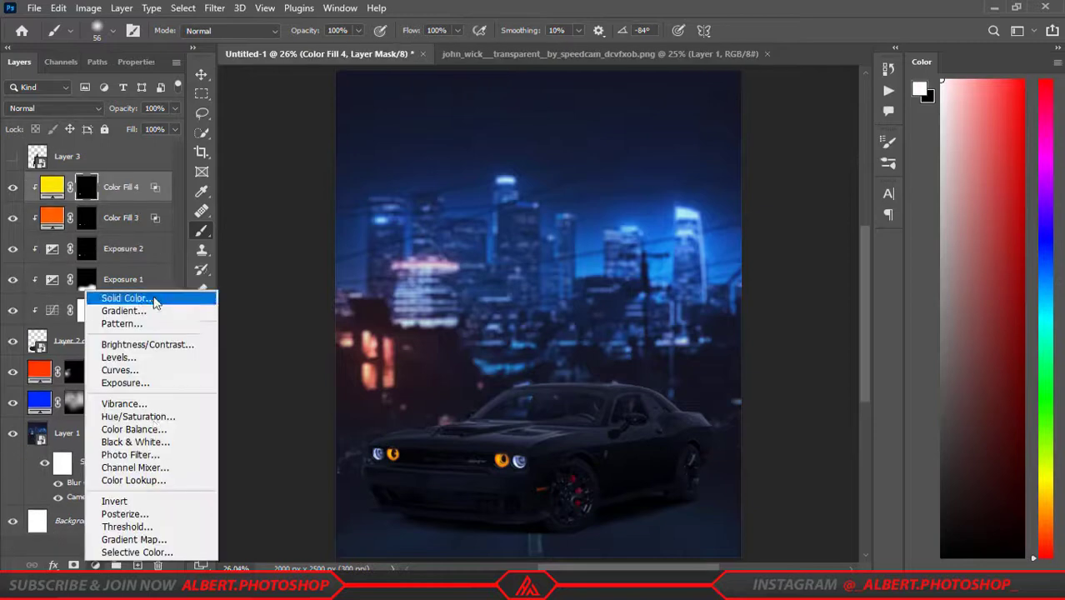
left_click(178, 295)
left_click(778, 316)
left_click(799, 500)
left_click(38, 121)
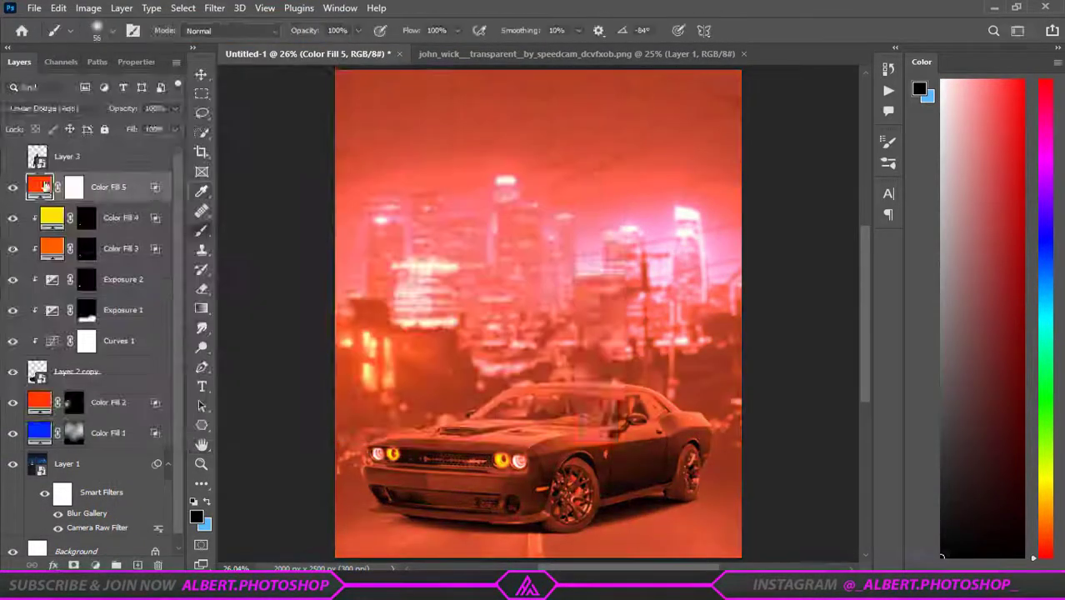
left_click_drag(802, 501, 805, 503)
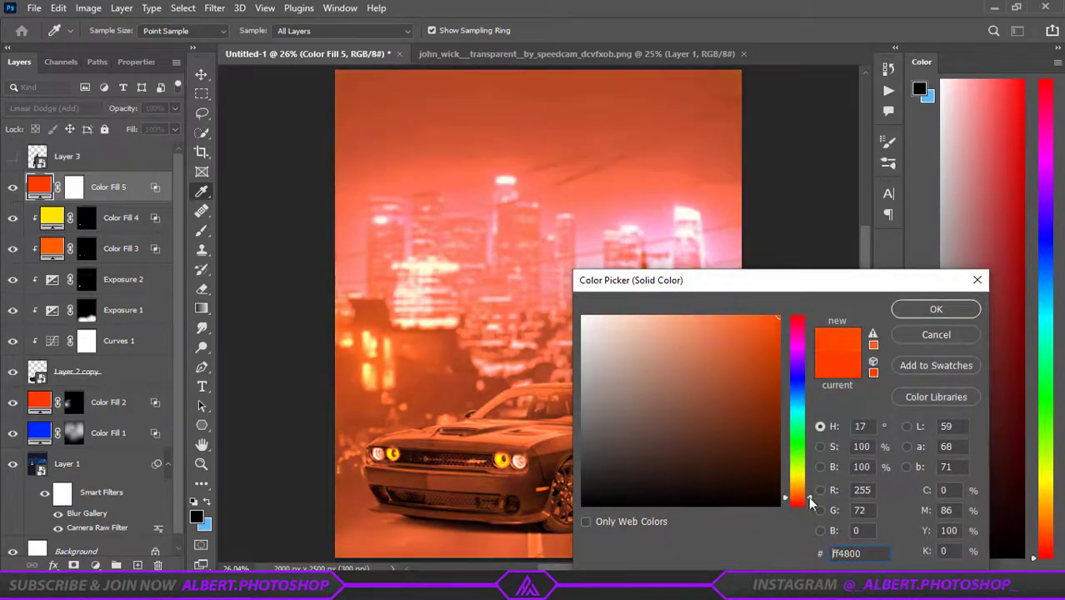
key("Return")
Step: Invert the glow fill's mask and paint the orange glow across the headlights
key("b")
left_click(74, 186)
key("ctrl+i")
scroll(534, 467, "up", 3)
left_click_drag(679, 477, 384, 460)
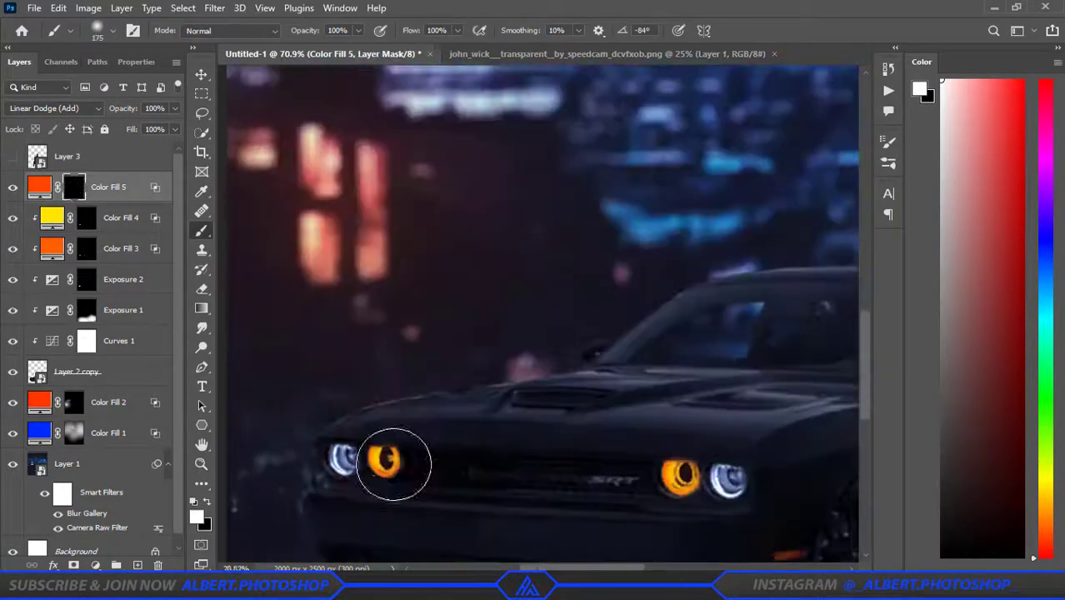
scroll(688, 504, "down", 3)
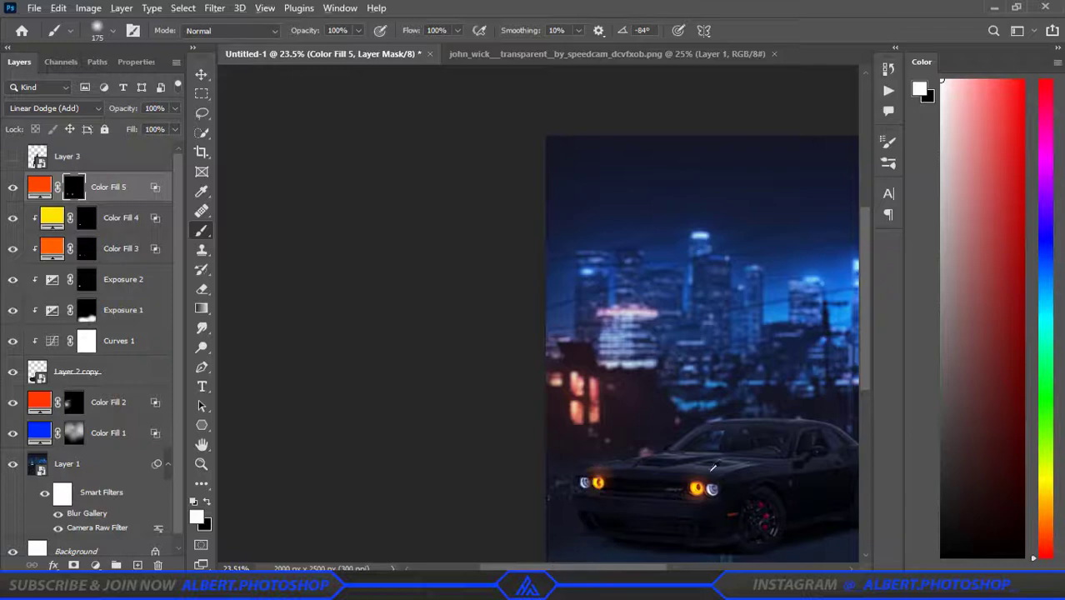
scroll(713, 469, "up", 1)
scroll(387, 454, "up", 5)
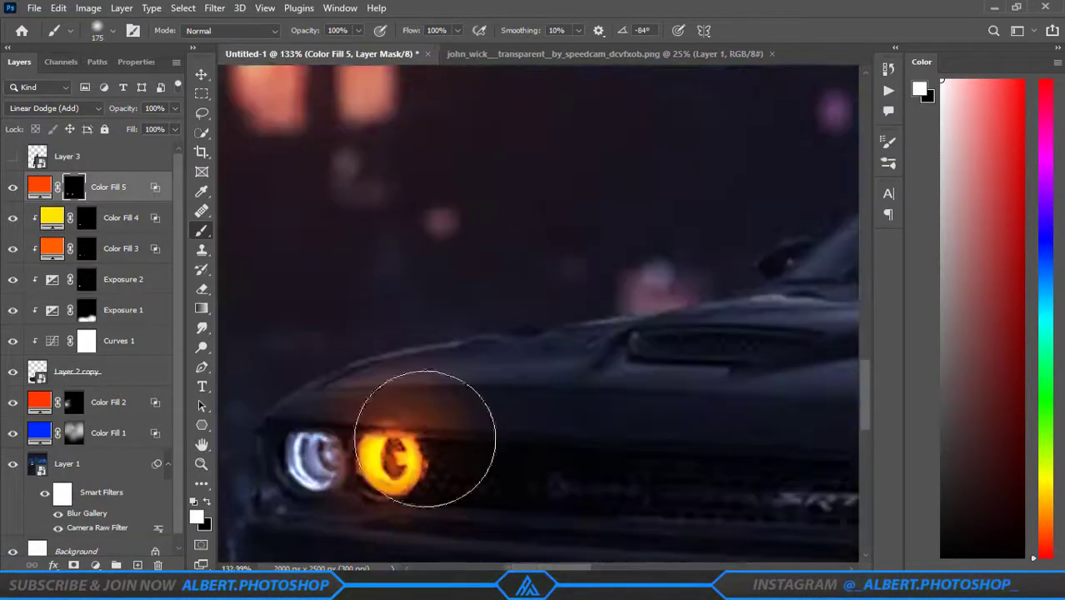
Step: Set the brush to paint white at 16% flow
key("x")
scroll(507, 325, "down", 2)
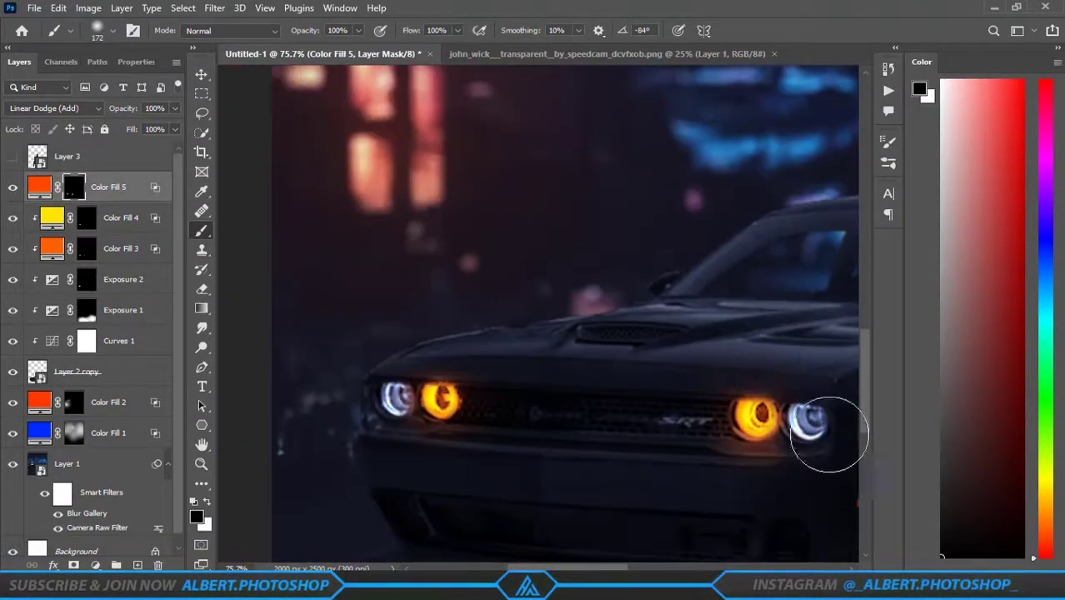
scroll(501, 423, "down", 3)
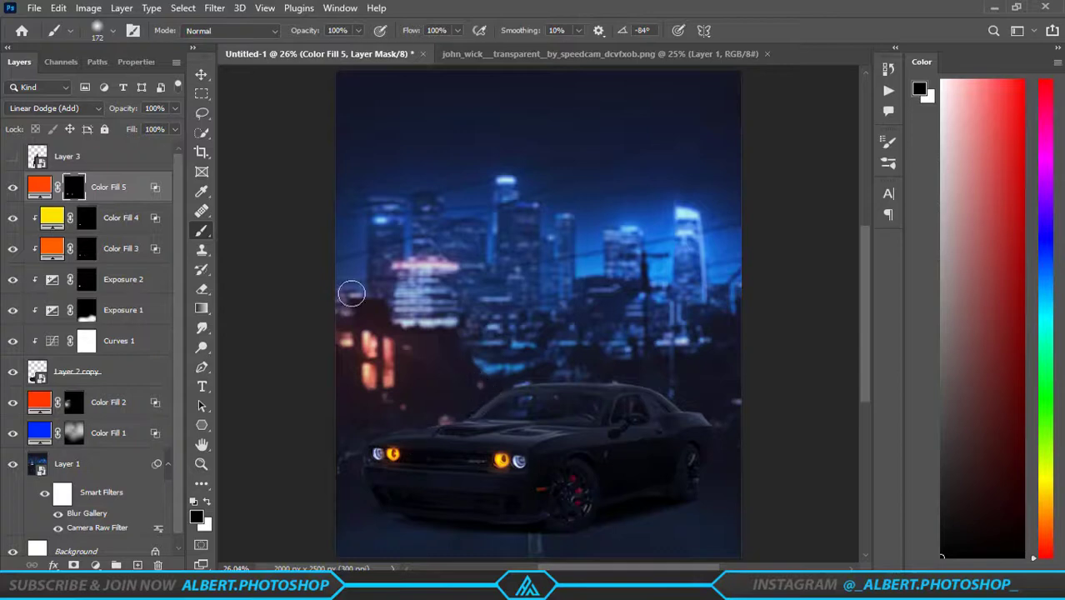
scroll(416, 463, "up", 2)
key("x")
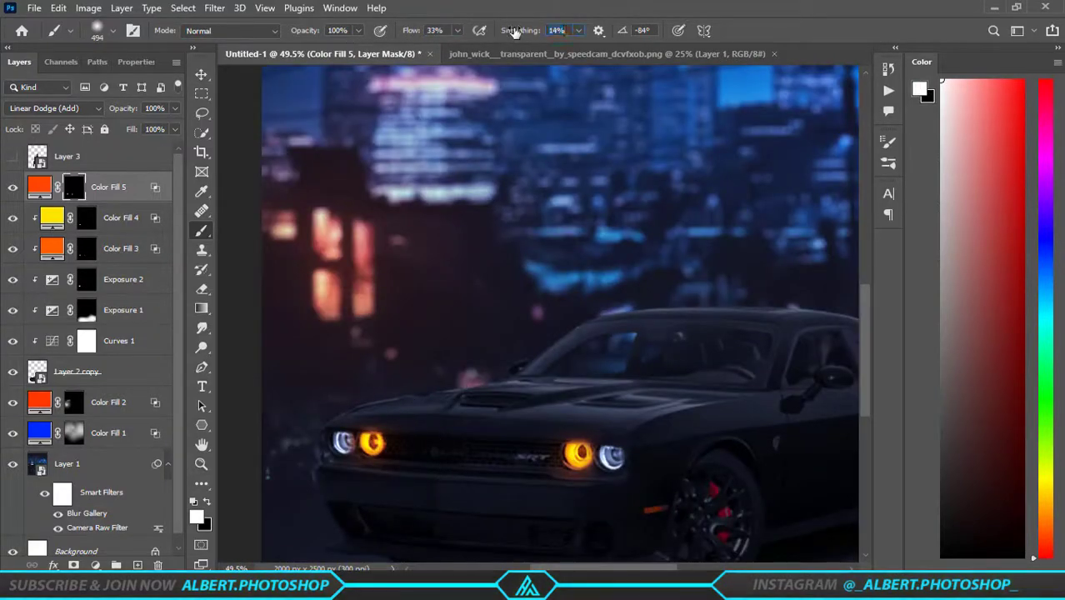
type("16")
key("Return")
Step: Shift the glow colour slightly more orange and fit the image in view
double_click(39, 187)
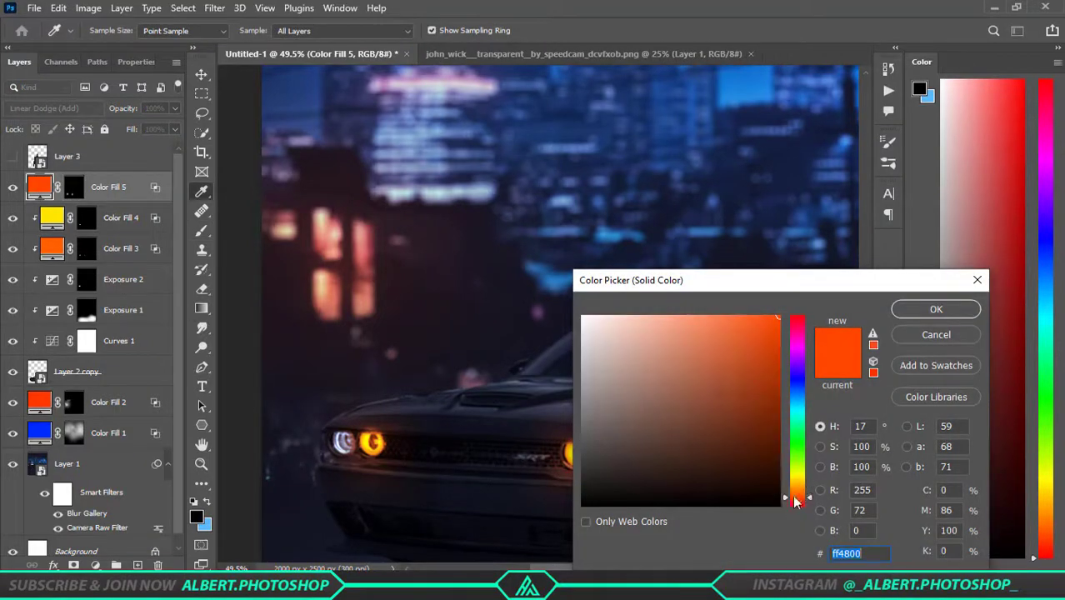
left_click_drag(798, 497, 805, 495)
key("ctrl+0")
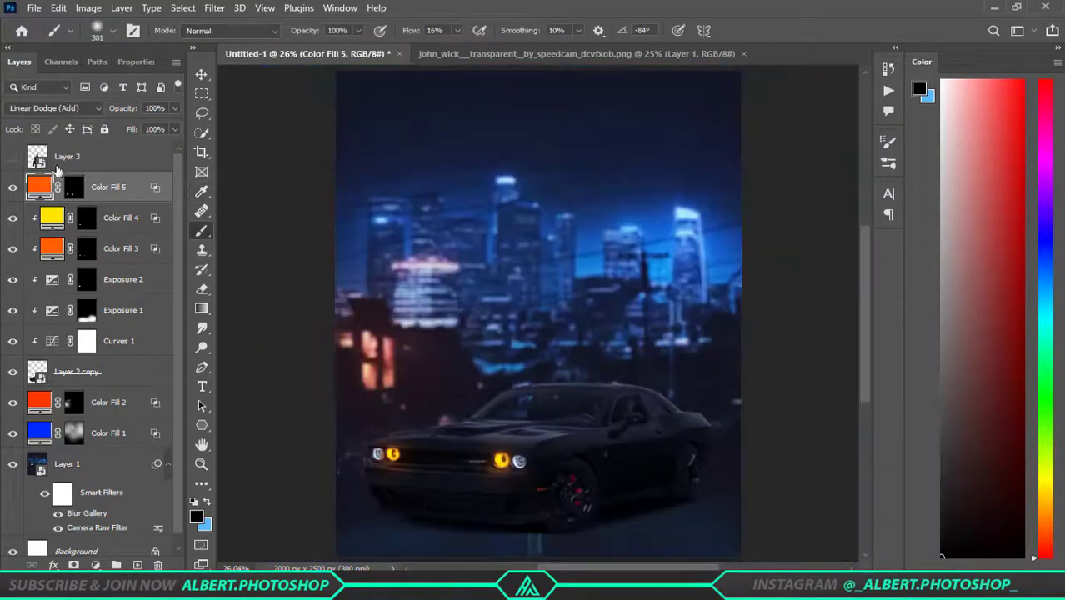
left_click(900, 315)
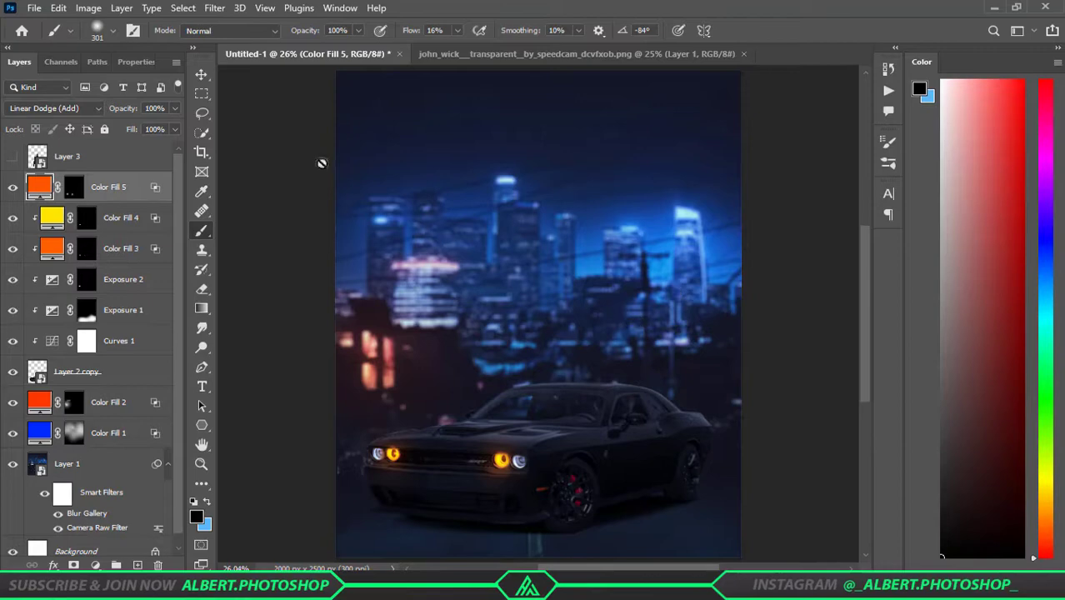
left_click(202, 76)
Step: Add a colorized Hue/Saturation at Hue 213, Saturation 71, Lightness +16
left_click(95, 565)
left_click(125, 416)
left_click(90, 247)
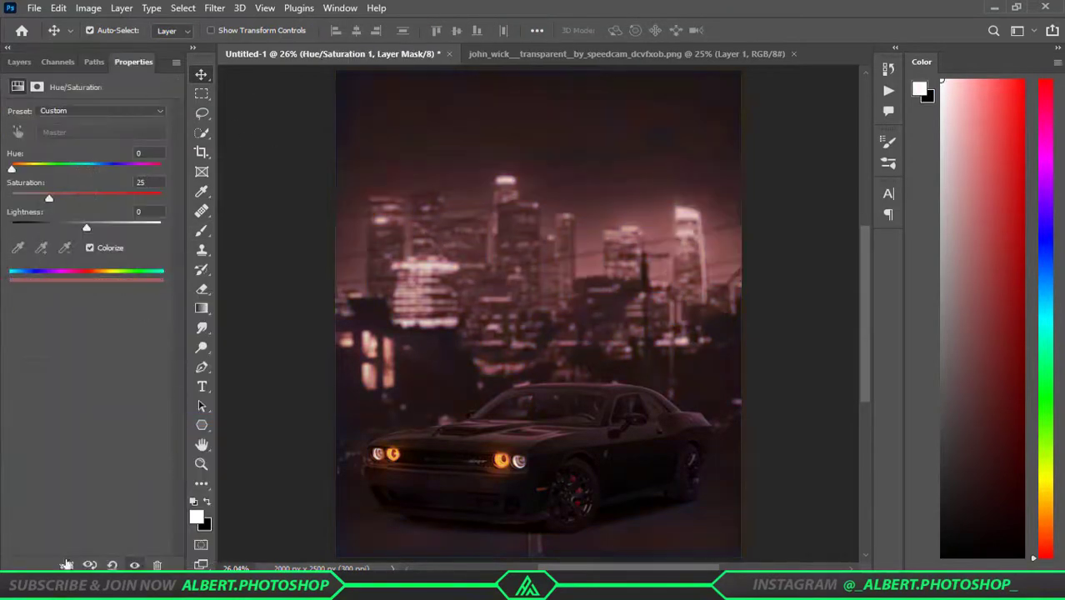
mouse_move(15, 164)
left_mouse_down()
mouse_move(115, 169)
mouse_move(99, 166)
left_mouse_up()
mouse_move(87, 228)
left_mouse_down()
mouse_move(130, 224)
mouse_move(98, 228)
left_mouse_up()
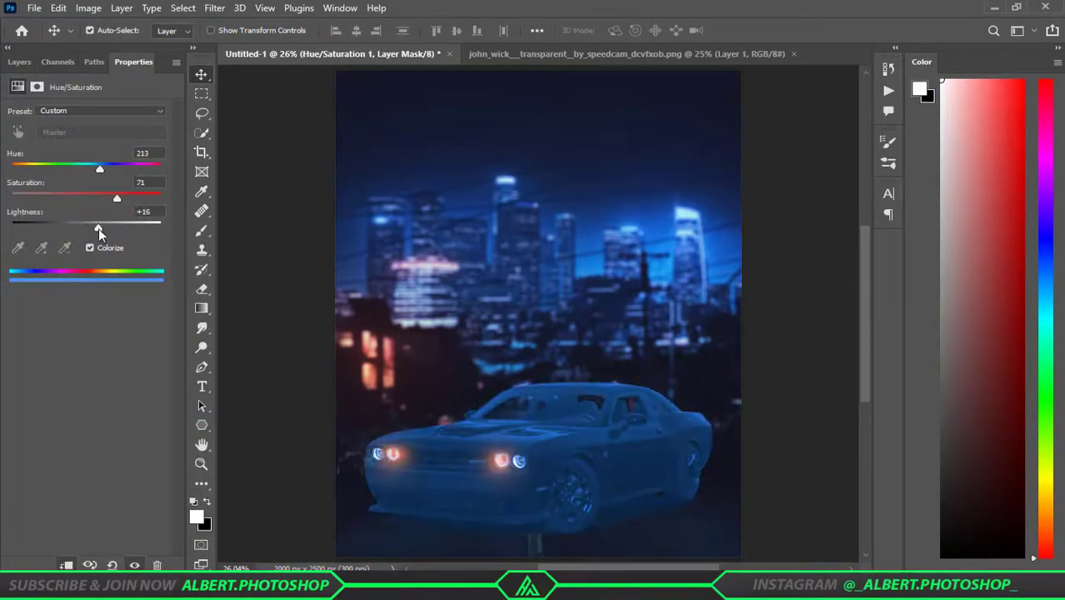
left_click(19, 62)
Step: Limit the blue tint to lighter tones with Blend If Underlying Layer 0/76
right_click(126, 185)
left_click(158, 31)
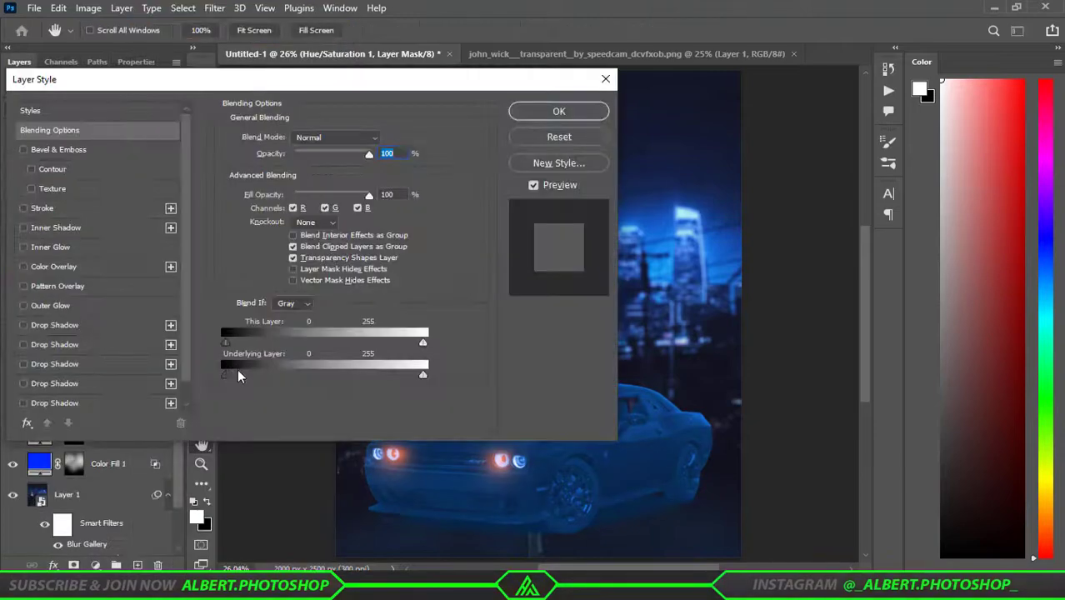
left_click_drag(16, 322, 78, 323)
key("Return")
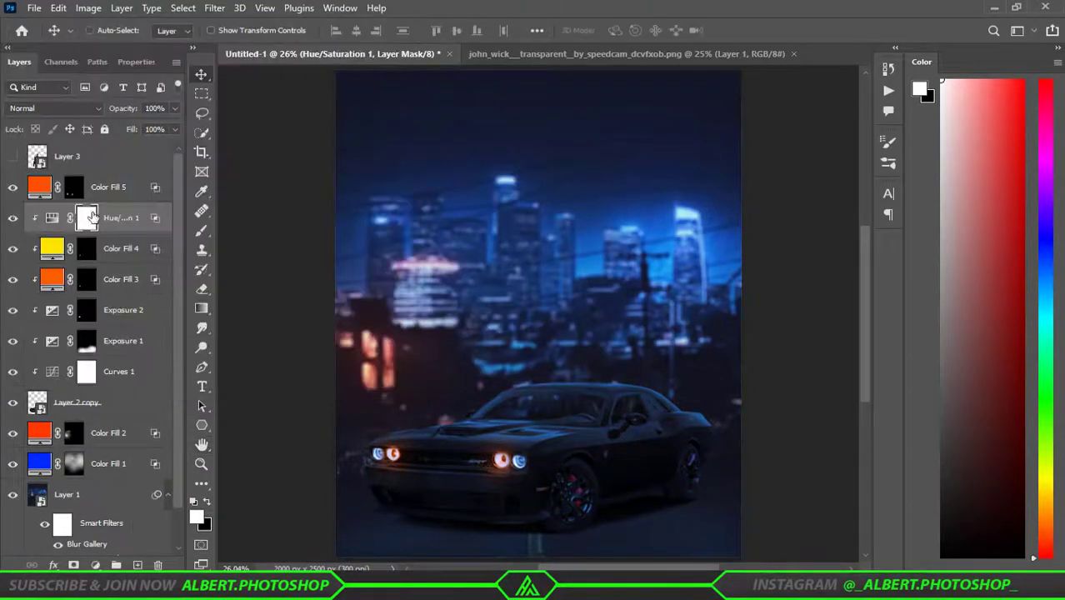
scroll(523, 352, "up", 5)
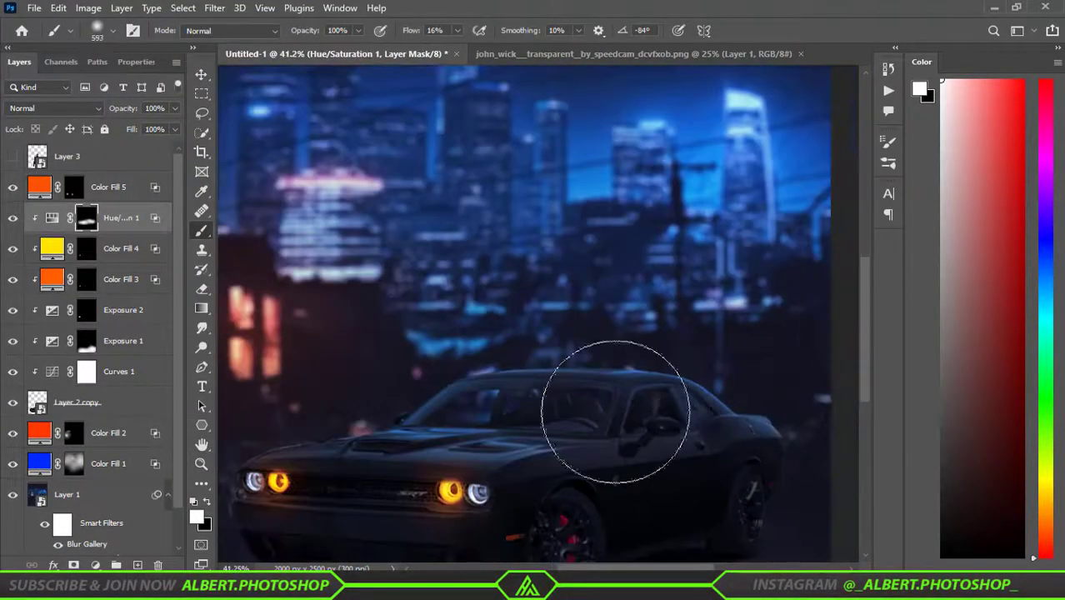
scroll(584, 400, "down", 3)
scroll(630, 296, "up", 6)
scroll(323, 466, "down", 5)
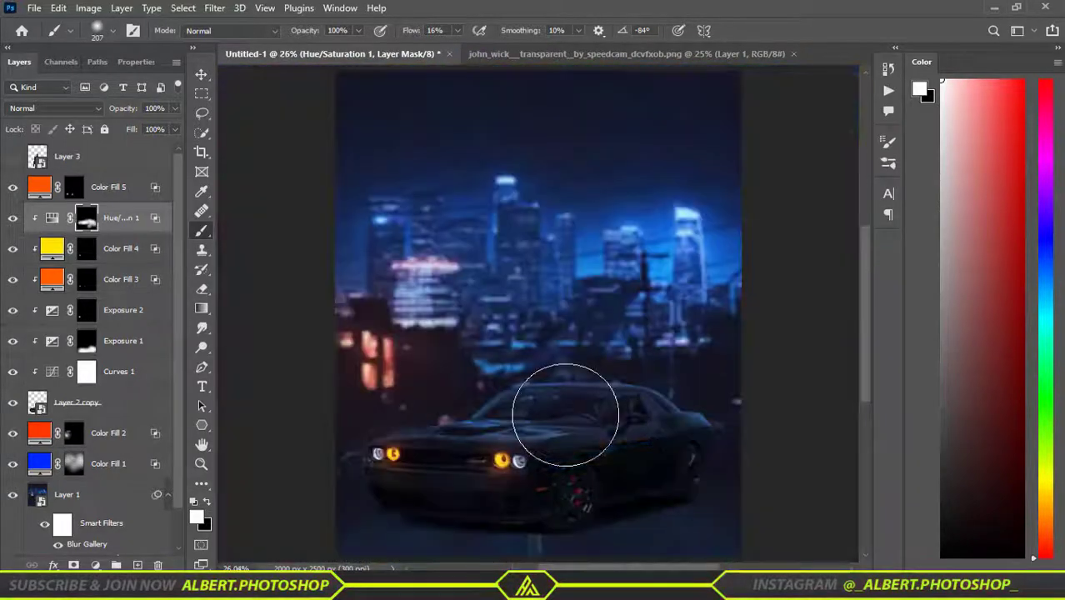
Step: Add a Curves 2 adjustment pulled down to darken the scene, with its mask inverted
left_click(108, 433)
left_click(95, 565)
left_click(119, 370)
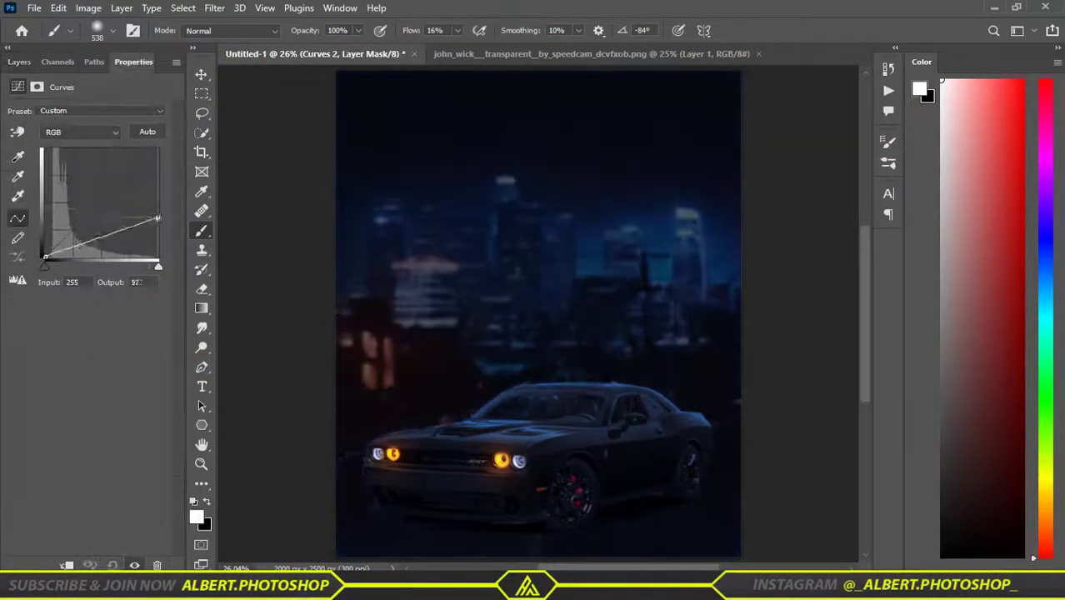
left_click_drag(66, 141, 91, 250)
left_click(19, 62)
key("ctrl+i")
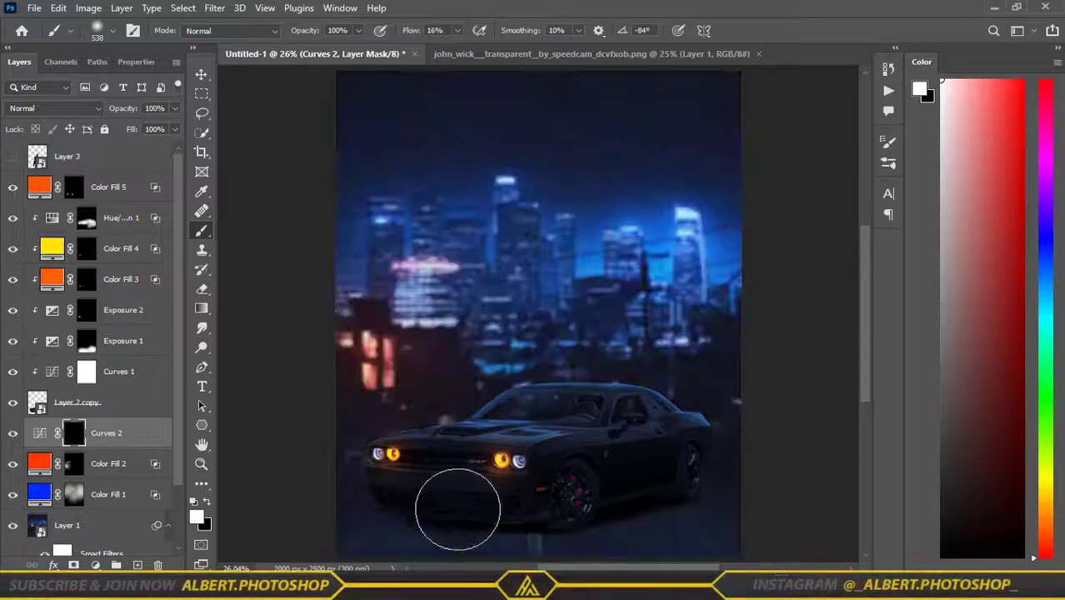
Step: Paint a shadow under the car with a wide, flattened elliptical brush
scroll(393, 436, "up", 2)
left_click_drag(395, 450, 750, 467)
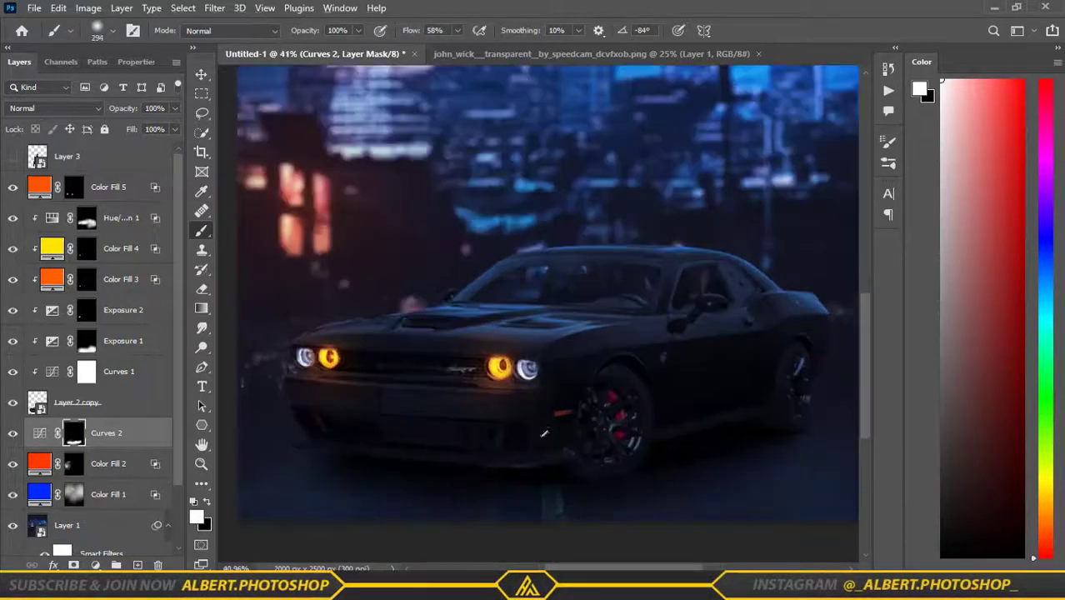
scroll(750, 467, "up", 1)
left_click(70, 31)
key("Return")
key("bracketright")
key("bracketright")
key("bracketright")
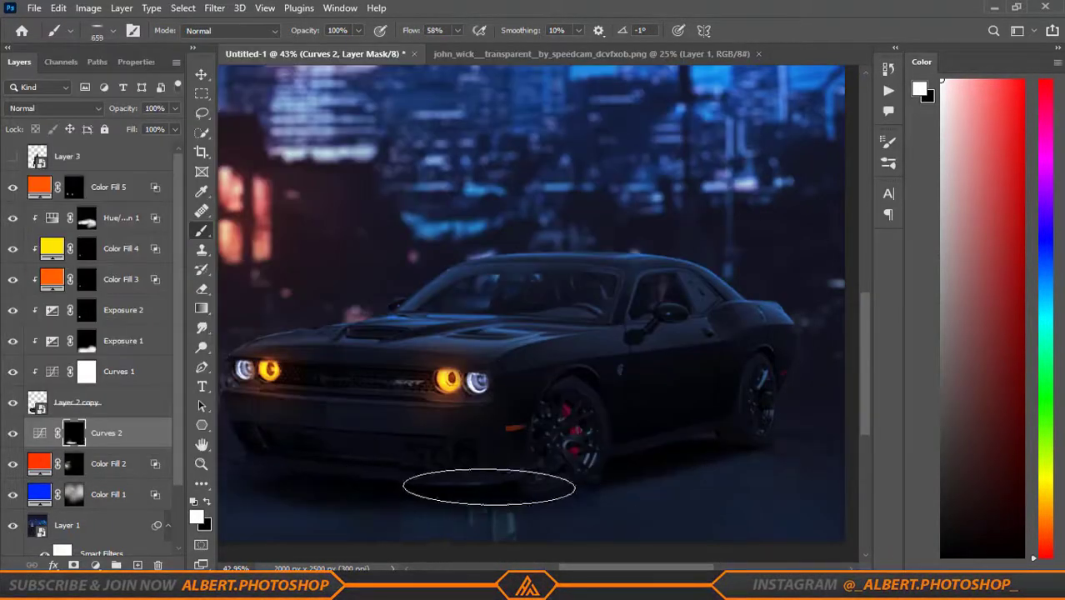
scroll(488, 483, "down", 1)
scroll(584, 492, "down", 1)
scroll(638, 497, "down", 1)
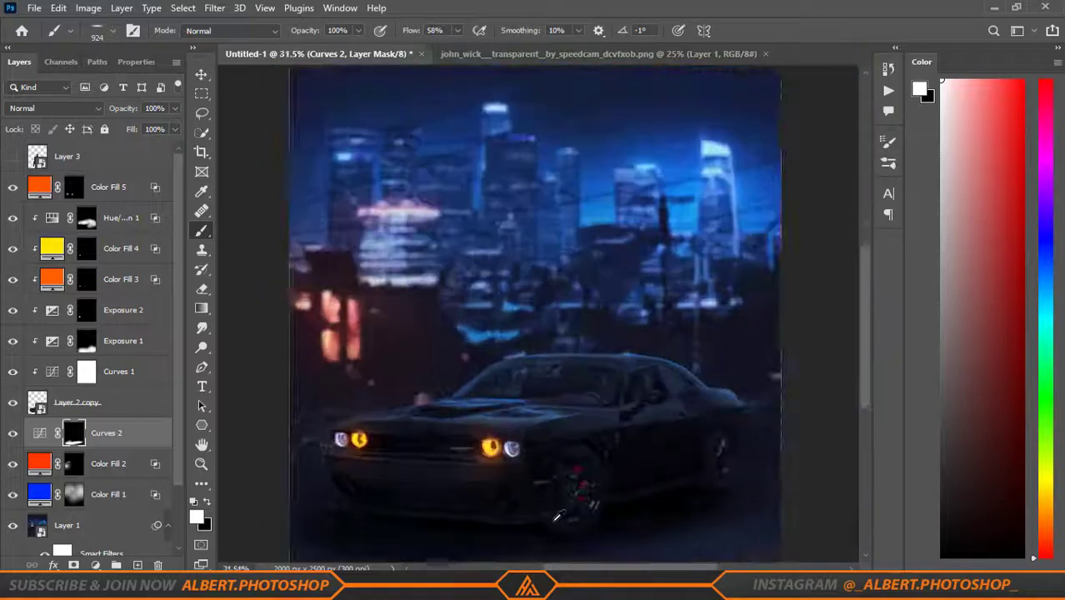
Step: Open and close Curves 2's blending options unchanged, then adjust the brush colours and strength
double_click(134, 433)
left_click(550, 60)
scroll(309, 440, "up", 2)
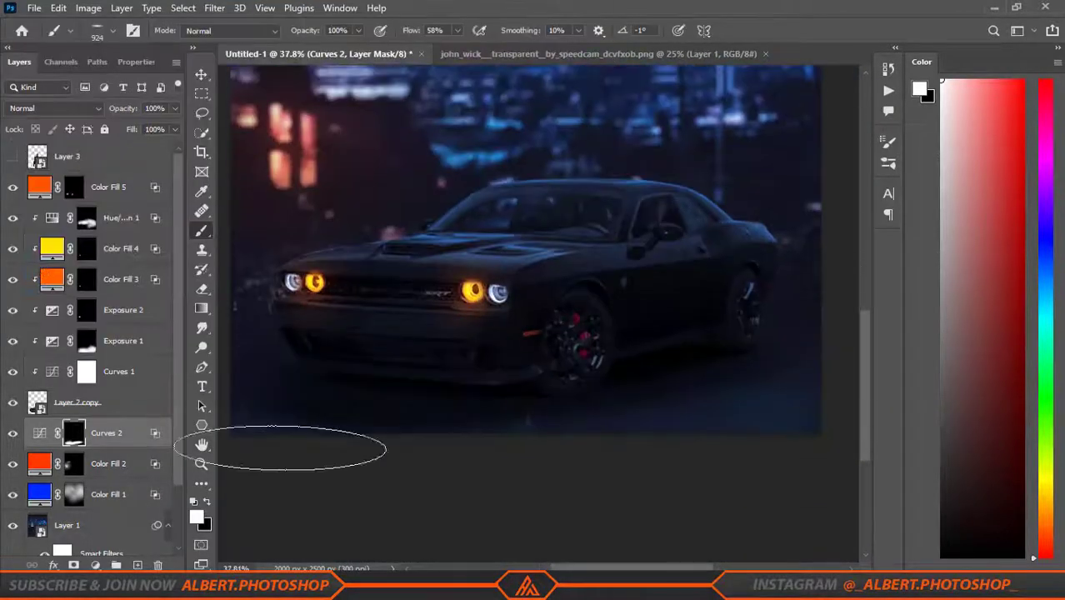
scroll(309, 440, "down", 2)
scroll(309, 488, "up", 2)
scroll(570, 555, "down", 2)
scroll(570, 554, "up", 2)
key("bracketleft")
key("bracketleft")
key("bracketleft")
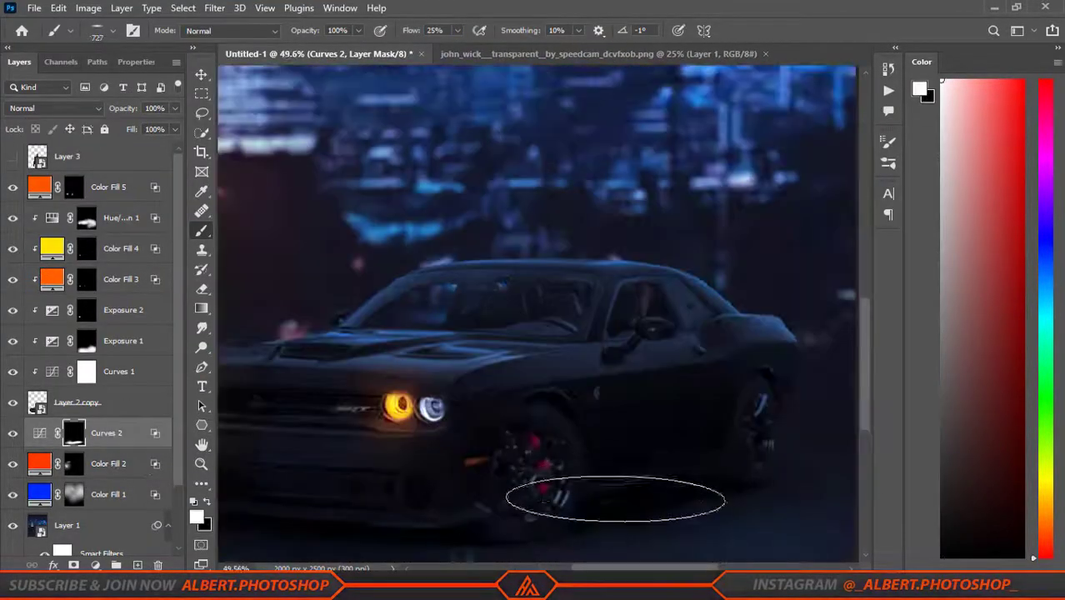
scroll(476, 416, "up", 2)
key("x")
scroll(548, 457, "down", 3)
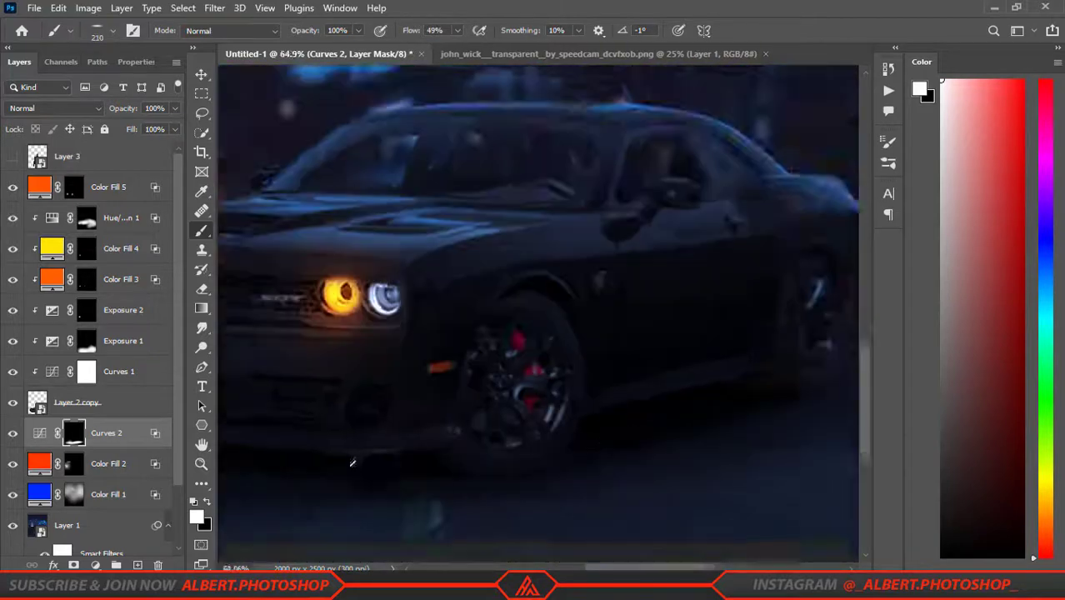
scroll(352, 458, "up", 2)
scroll(572, 541, "down", 2)
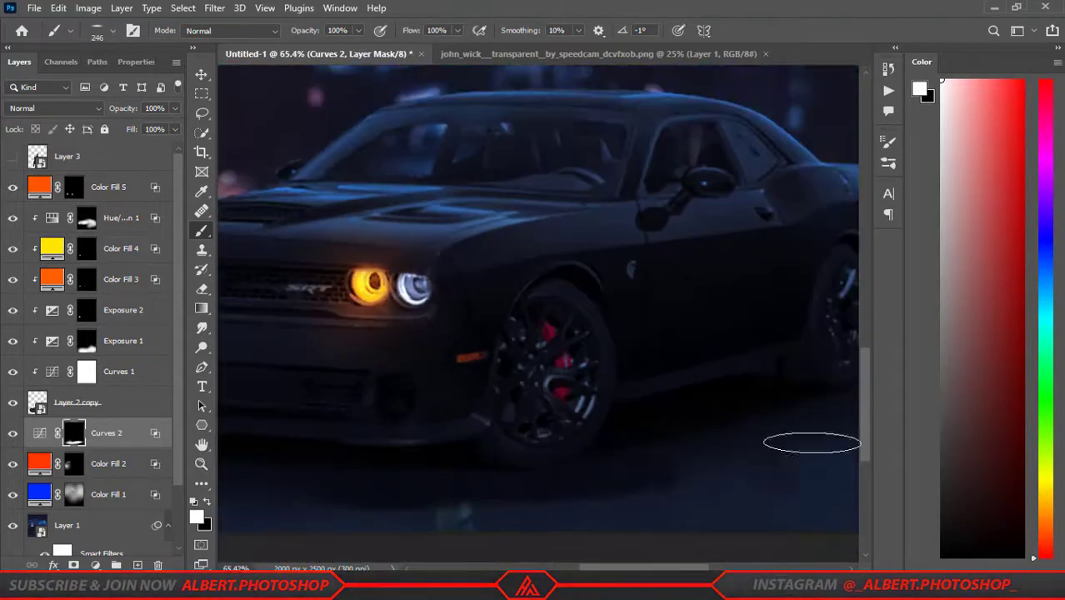
scroll(801, 440, "down", 1)
Step: Reset the Curves 2 mask to fully hidden and switch to painting with white
left_click(40, 434)
key("ctrl+i")
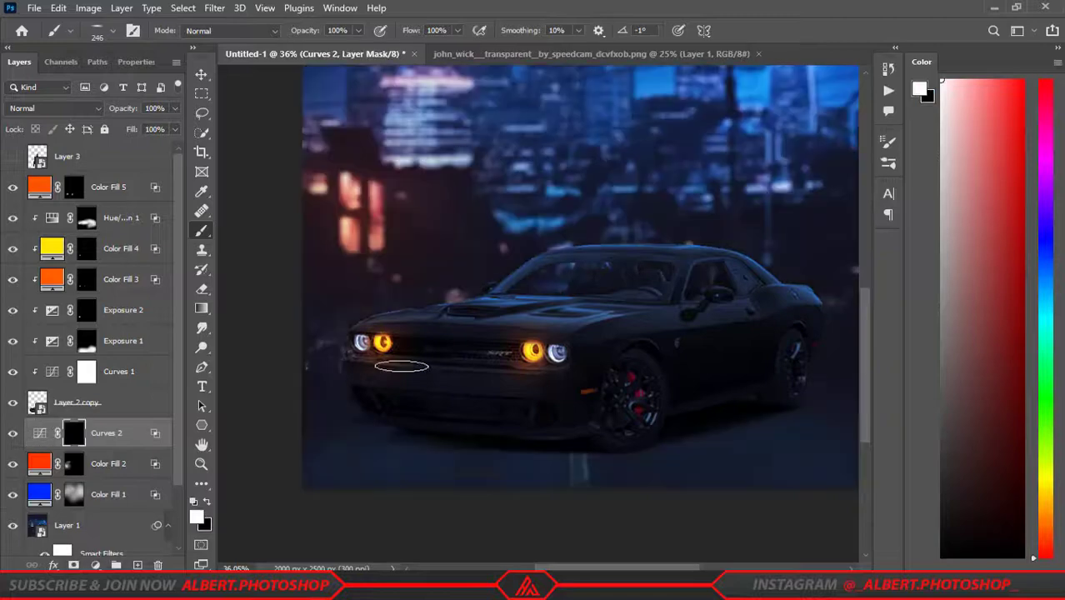
key("x")
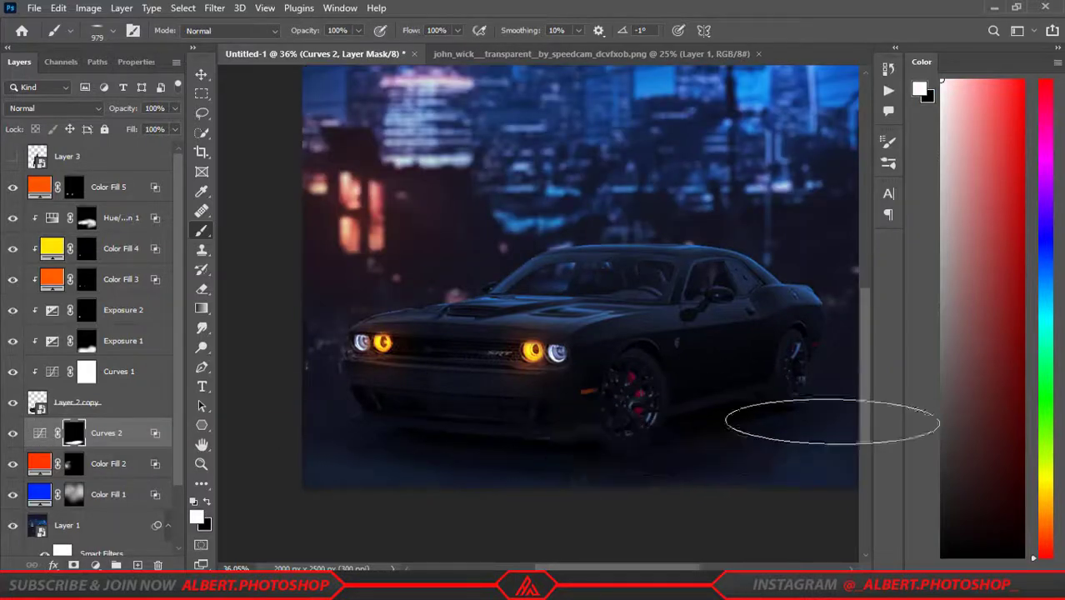
scroll(808, 423, "down", 2)
scroll(821, 435, "up", 3)
scroll(399, 467, "down", 2)
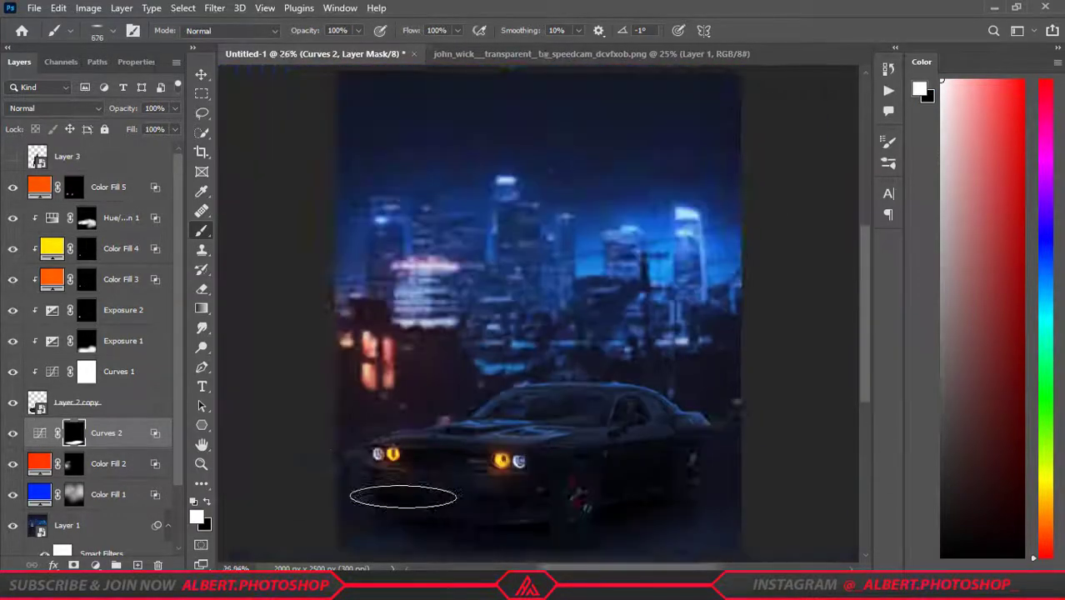
scroll(400, 467, "up", 3)
scroll(399, 467, "down", 1)
left_click(92, 565)
Step: Add an inverted-mask Exposure 3 layer and paint its darkening under the car
left_click(125, 385)
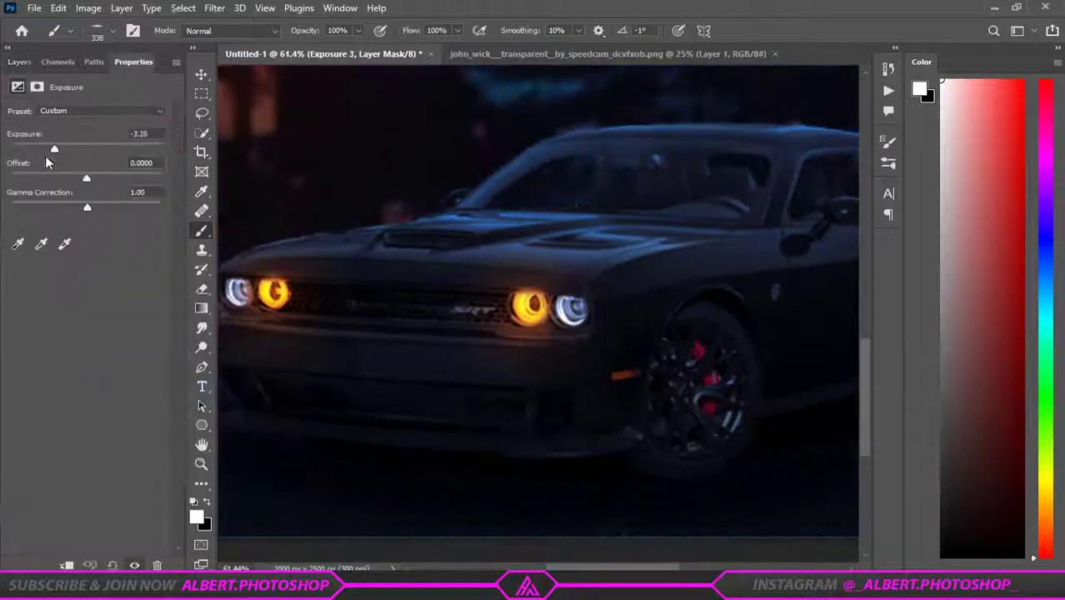
key("ctrl+i")
left_click(19, 62)
scroll(725, 352, "up", 2)
scroll(726, 353, "down", 3)
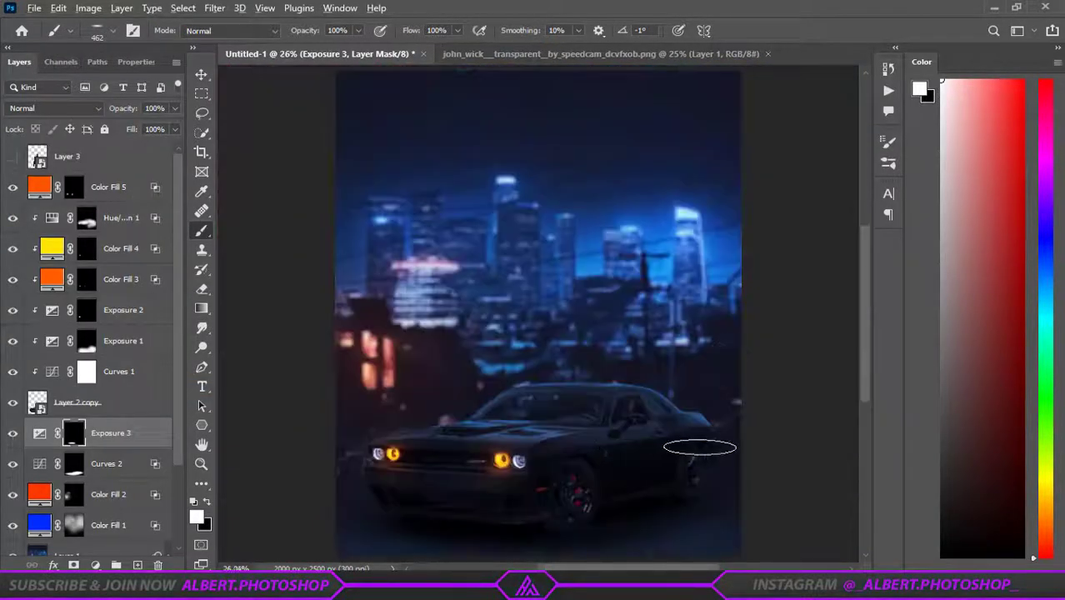
scroll(550, 467, "up", 5)
left_click_drag(546, 416, 440, 462)
scroll(417, 292, "down", 3)
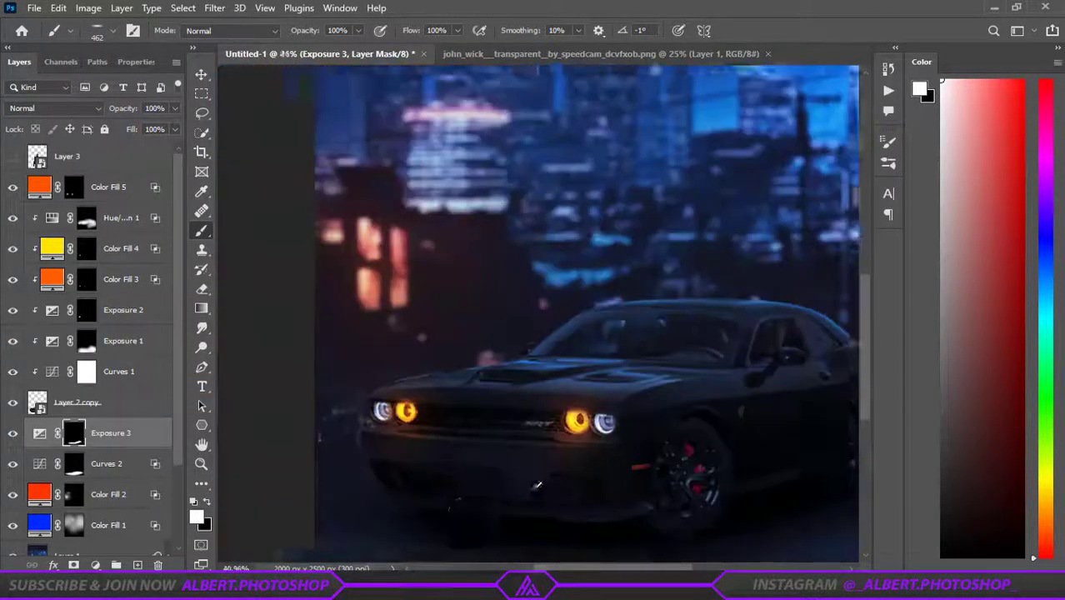
scroll(297, 133, "down", 2)
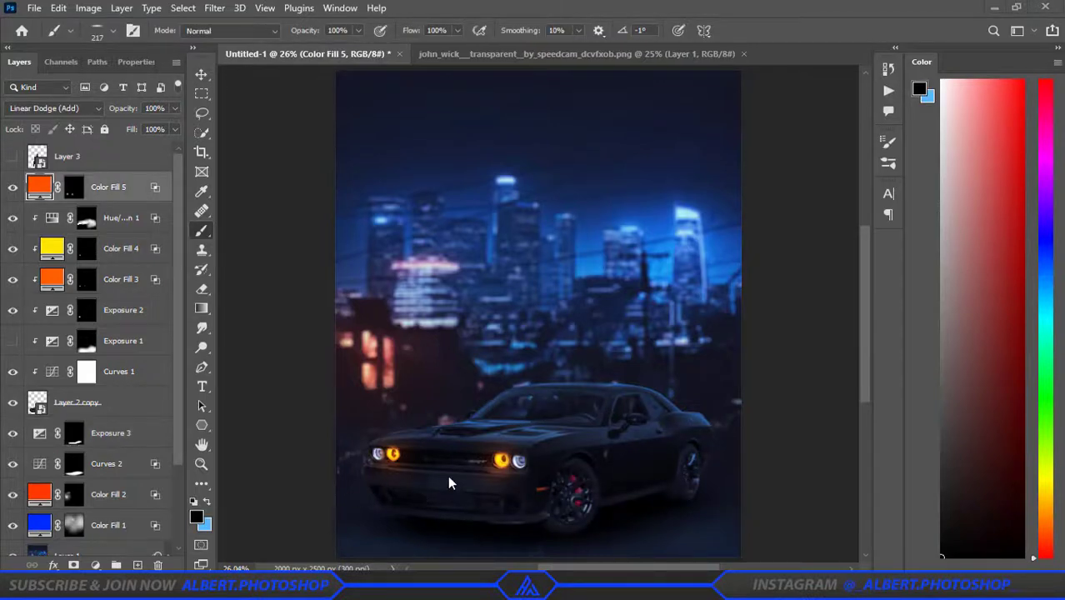
Step: Add an Exposure 4 layer at +1.36 with an inverted, hidden mask
key("v")
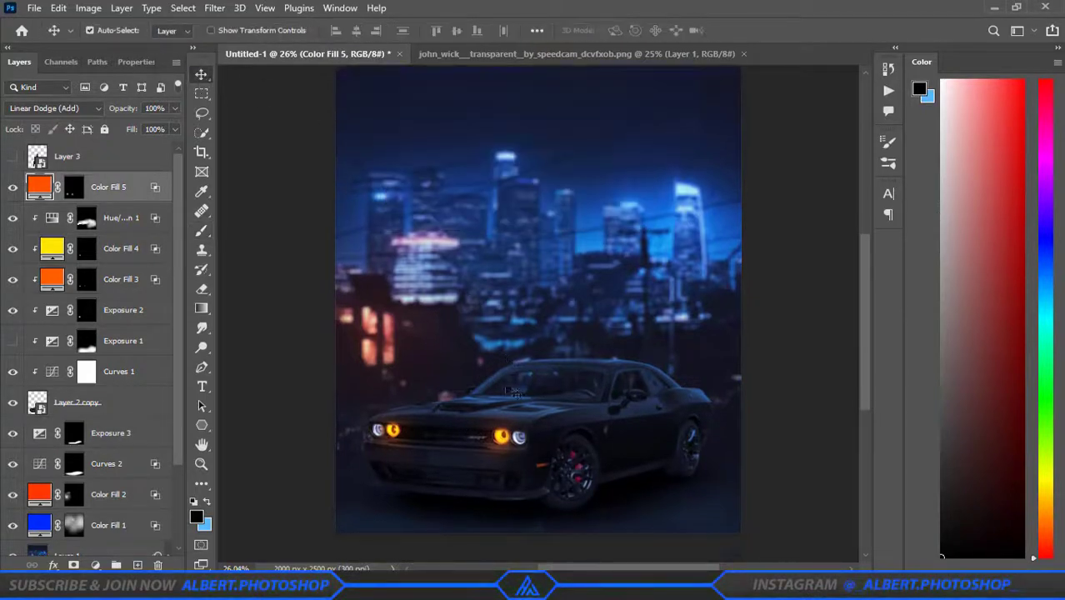
scroll(495, 553, "up", 3)
left_click(95, 565)
left_click(125, 379)
left_click_drag(86, 148, 101, 148)
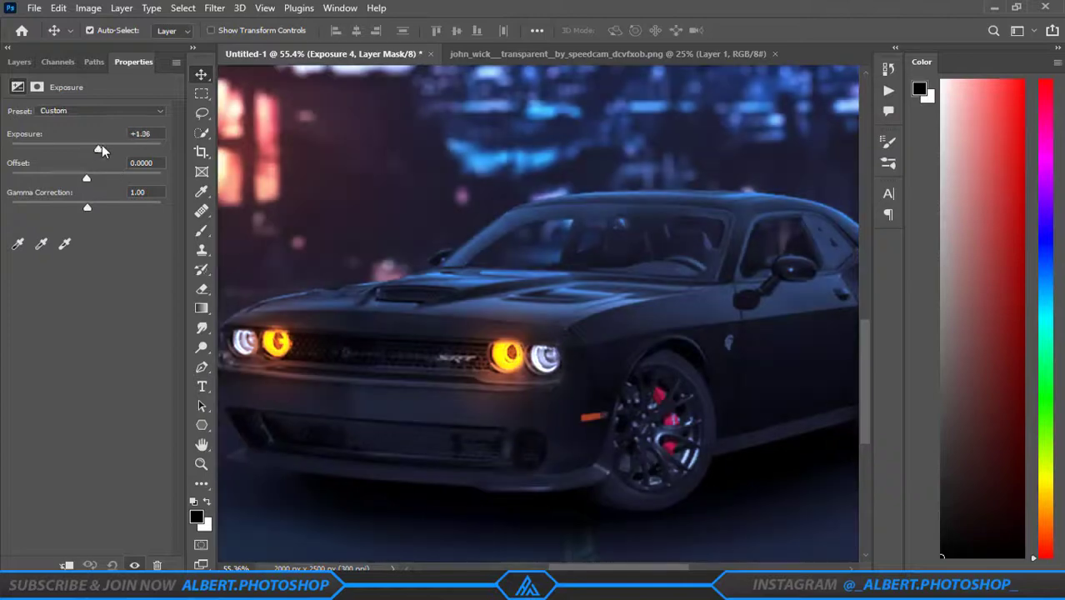
key("ctrl+i")
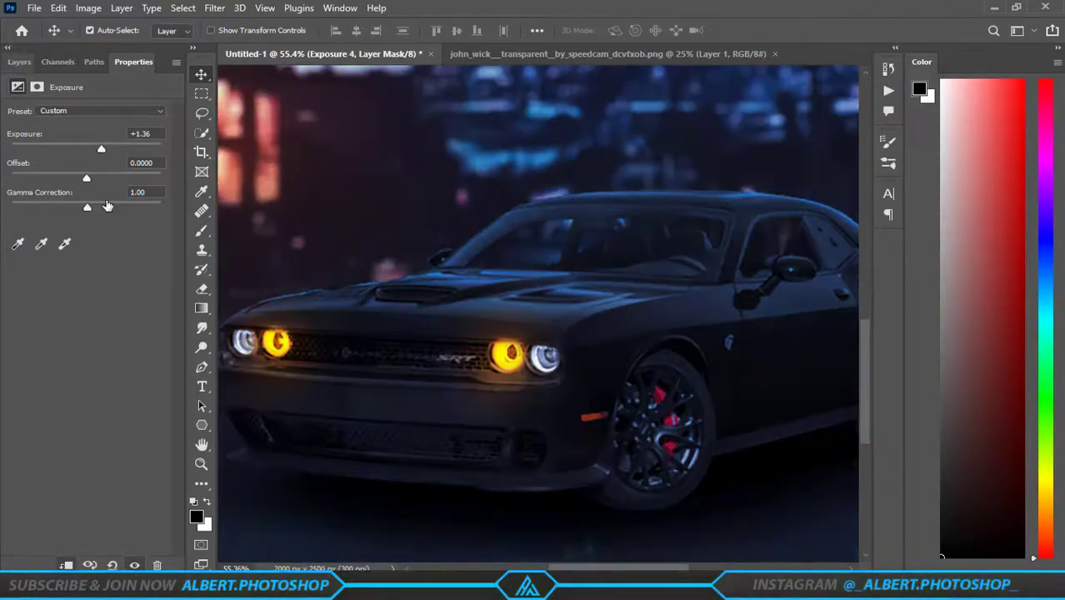
key("F7")
left_click(73, 192, "shift")
left_click(73, 191, "shift")
Step: Set up a soft round brush at size 20 over the left headlight
key("b")
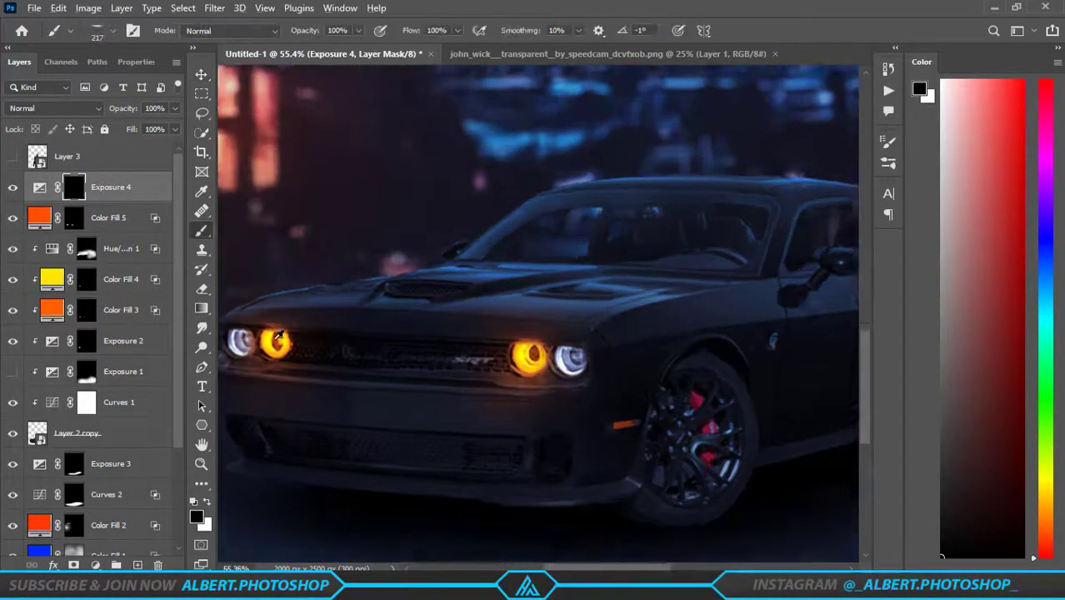
scroll(275, 342, "up", 5)
left_click(99, 30)
key("Escape")
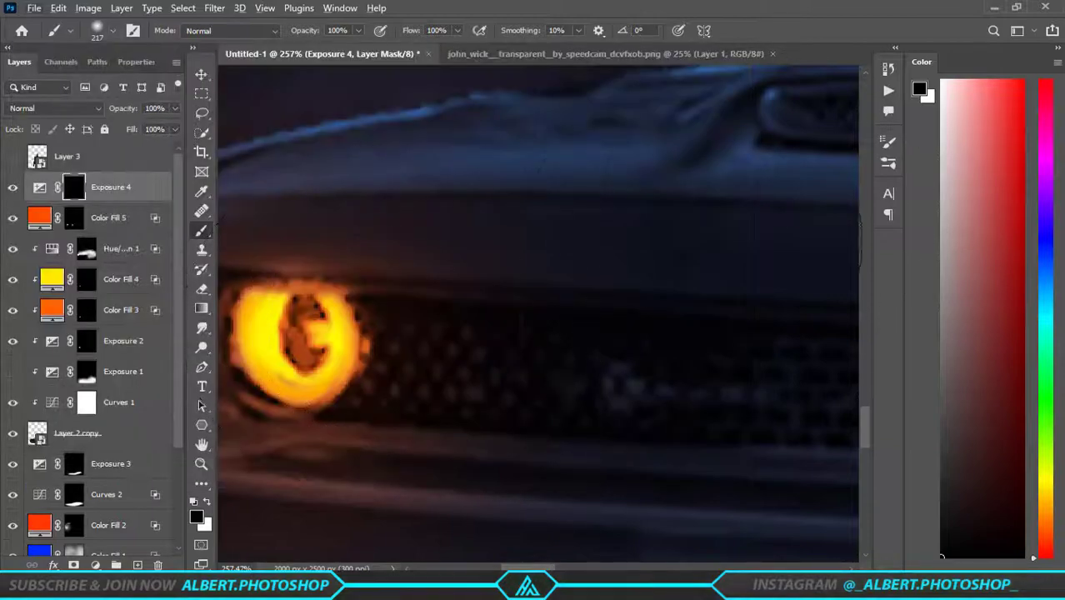
right_click(324, 132)
scroll(595, 221, "down", 5)
scroll(511, 261, "up", 3)
scroll(511, 261, "up", 2)
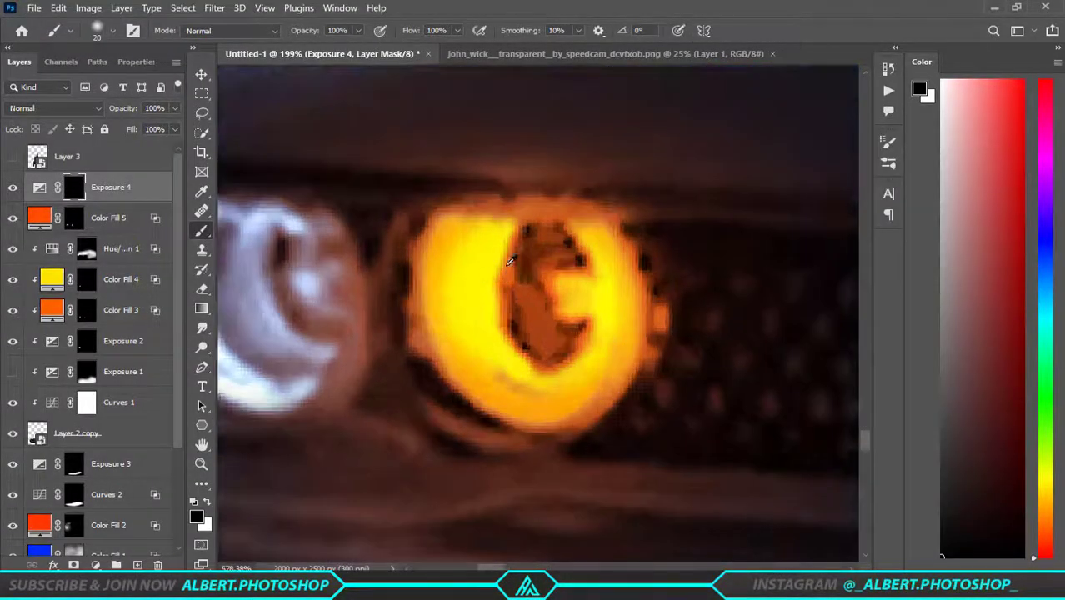
Step: Paint white along the headlight ring's rim, shrinking the brush for the edge
key("x")
scroll(451, 325, "up", 3)
left_click_drag(465, 230, 483, 400)
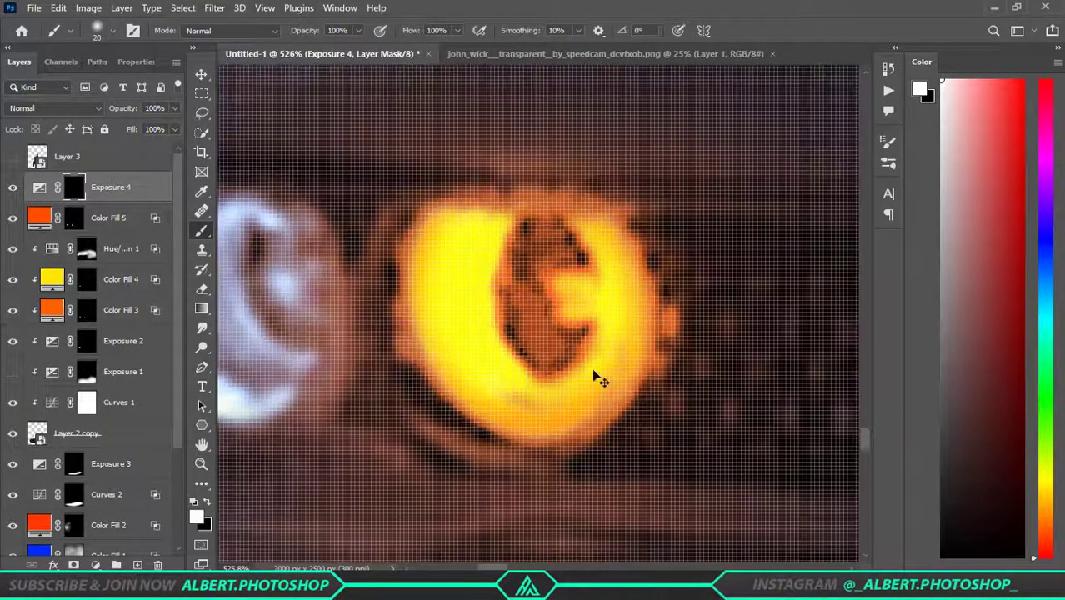
right_click(433, 251)
key("Escape")
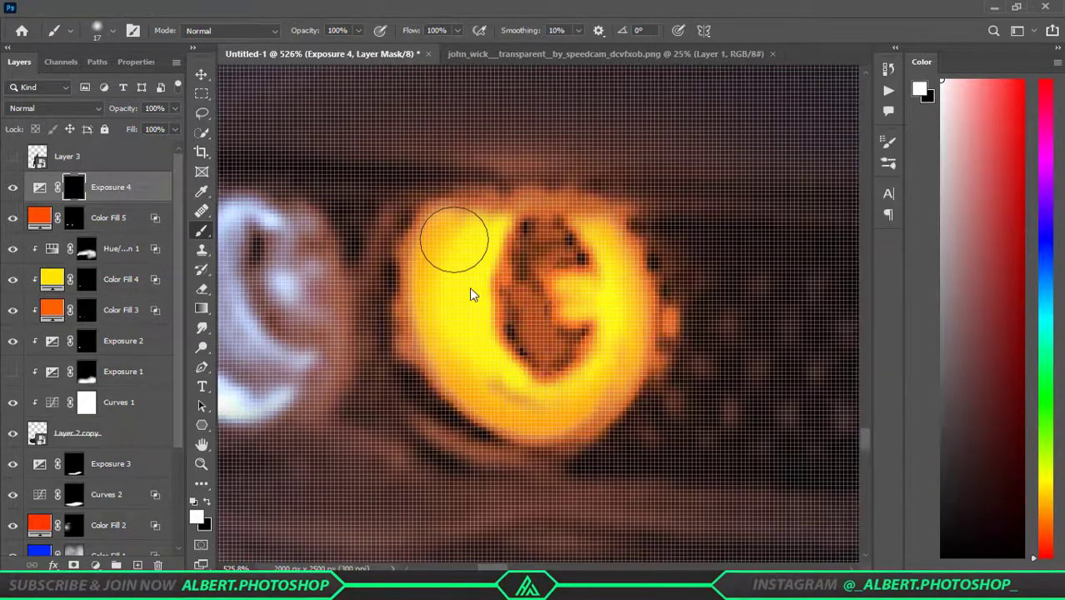
left_click_drag(458, 249, 633, 225)
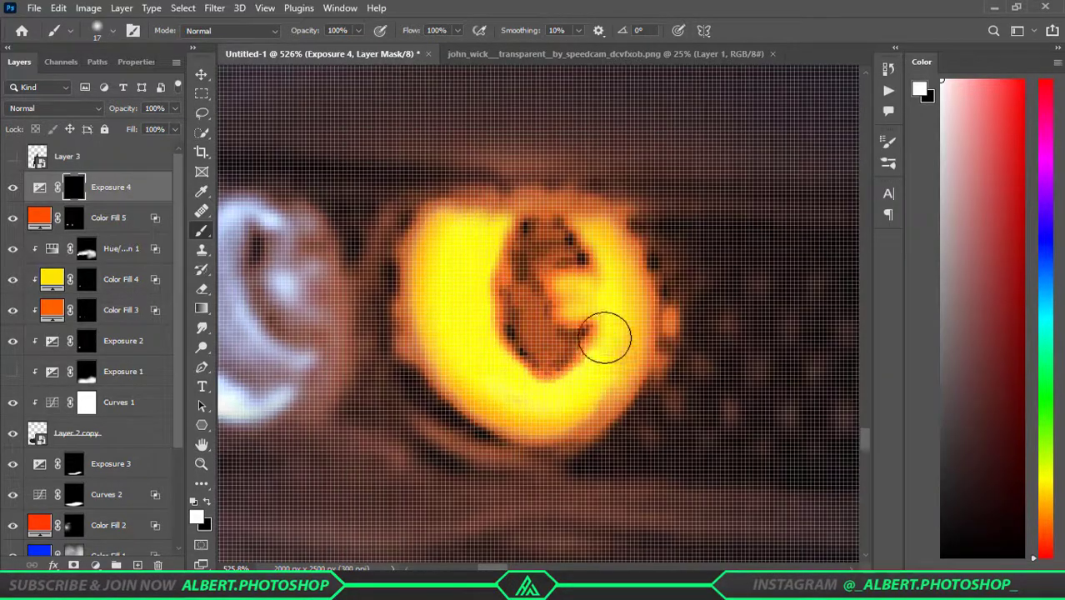
Step: Brighten the left and right headlight rings with more white strokes on the Exposure 4 mask
key("ctrl+0")
scroll(510, 467, "up", 3)
scroll(445, 411, "up", 3)
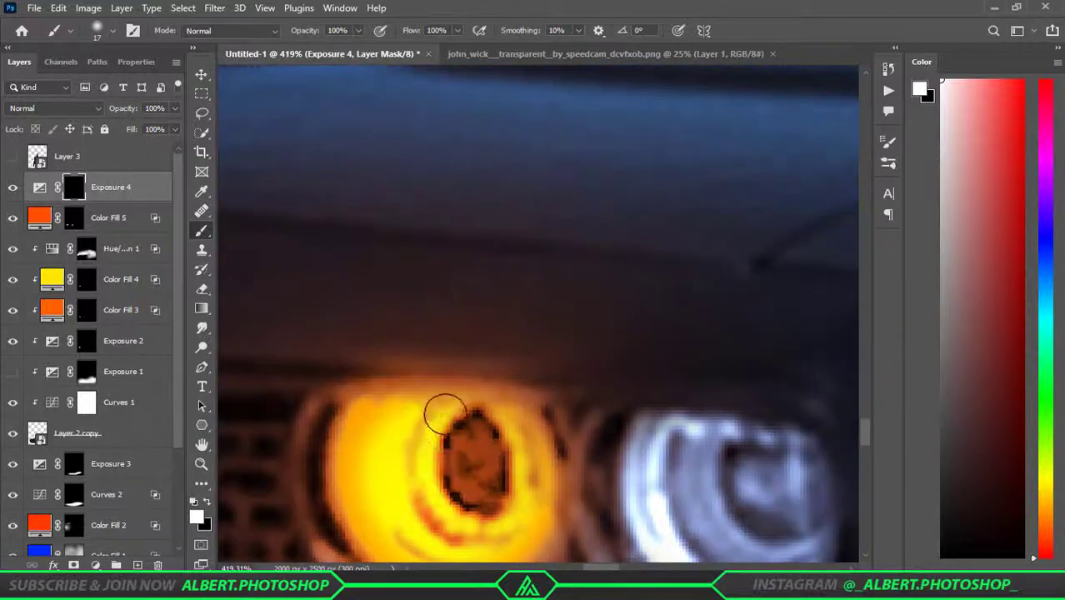
mouse_move(445, 411)
left_mouse_down()
mouse_move(504, 492)
mouse_move(596, 448)
left_mouse_up()
mouse_move(550, 400)
left_mouse_down()
mouse_move(572, 503)
mouse_move(619, 505)
left_mouse_up()
key("ctrl+0")
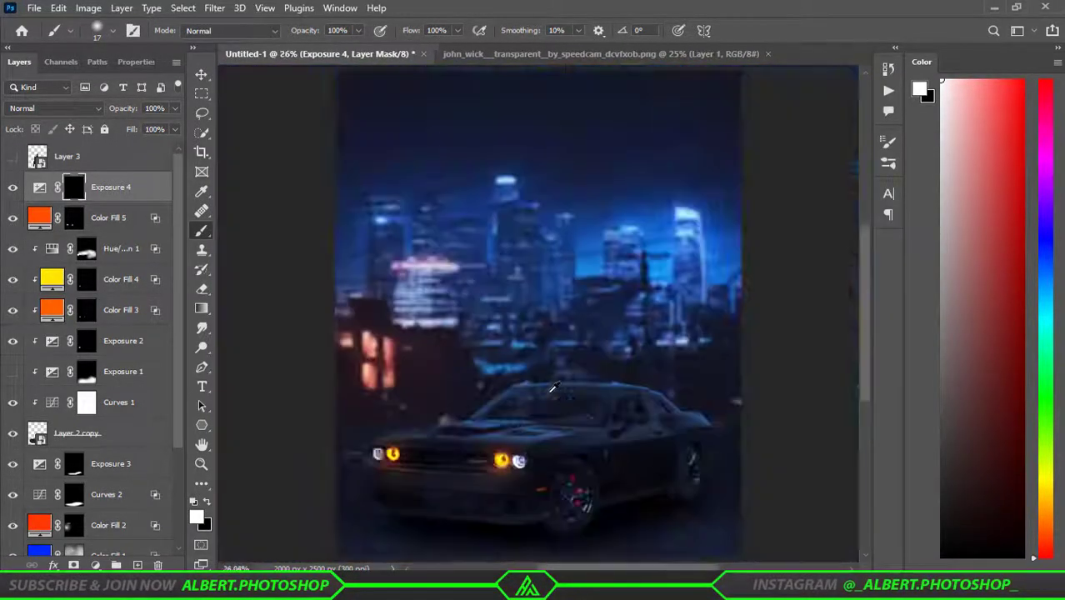
scroll(425, 359, "up", 5)
left_click_drag(409, 342, 439, 343)
key("ctrl+0")
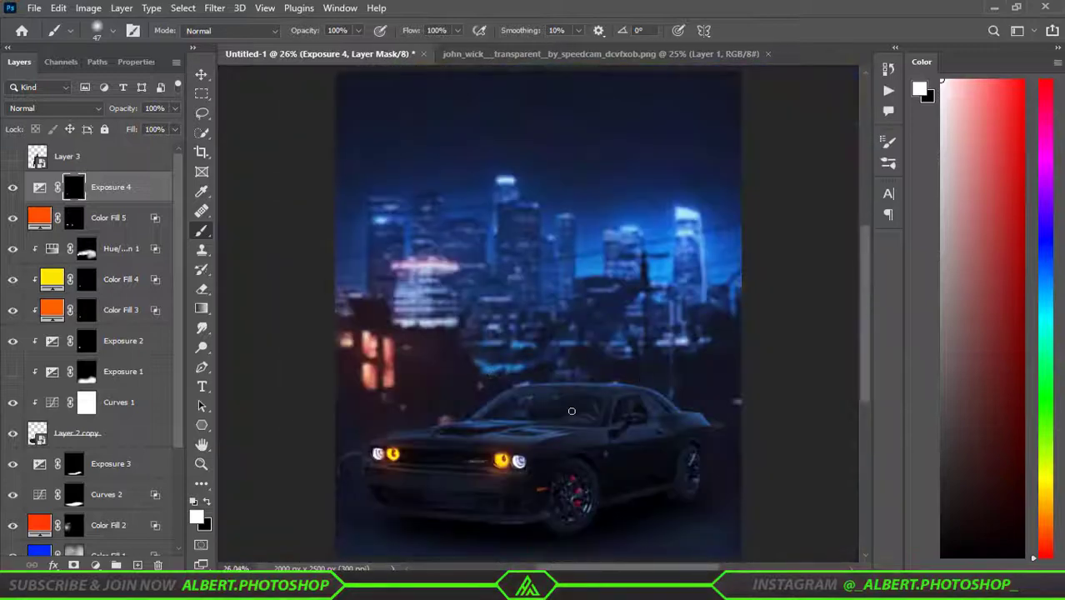
scroll(500, 473, "up", 5)
key("ctrl+0")
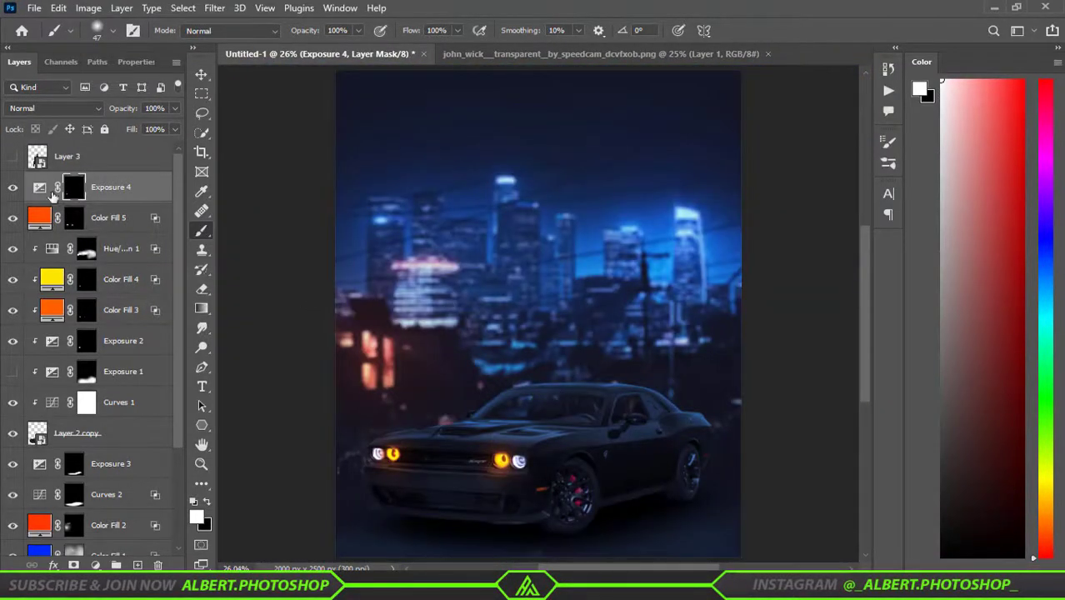
Step: Check the composition with Layer 3, then move the car up about 71 px
left_click(13, 156)
left_click(13, 156)
scroll(489, 469, "up", 2)
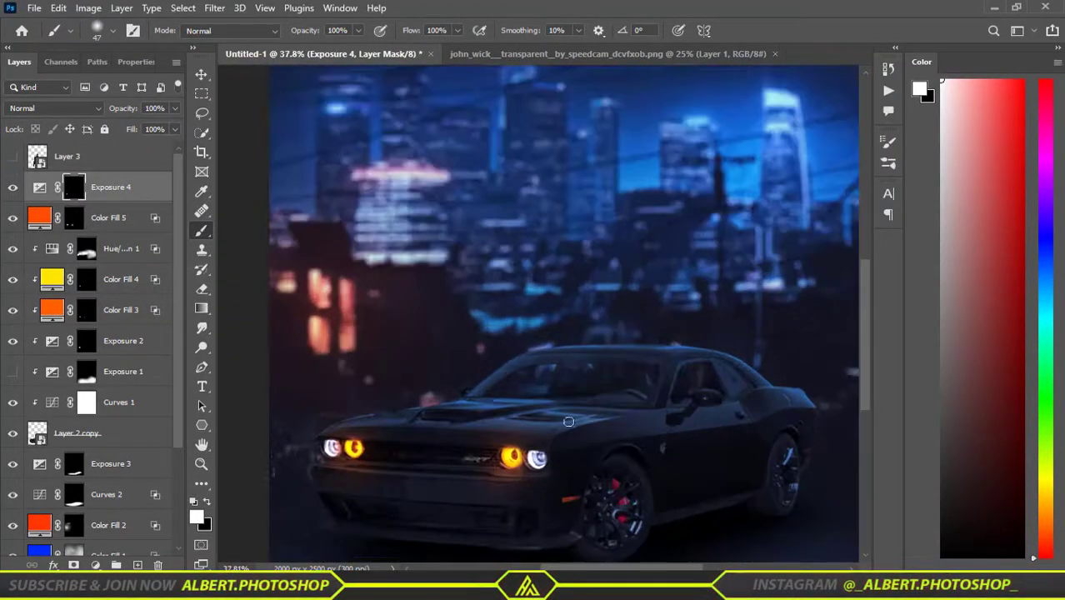
key("v")
left_click_drag(551, 399, 551, 340)
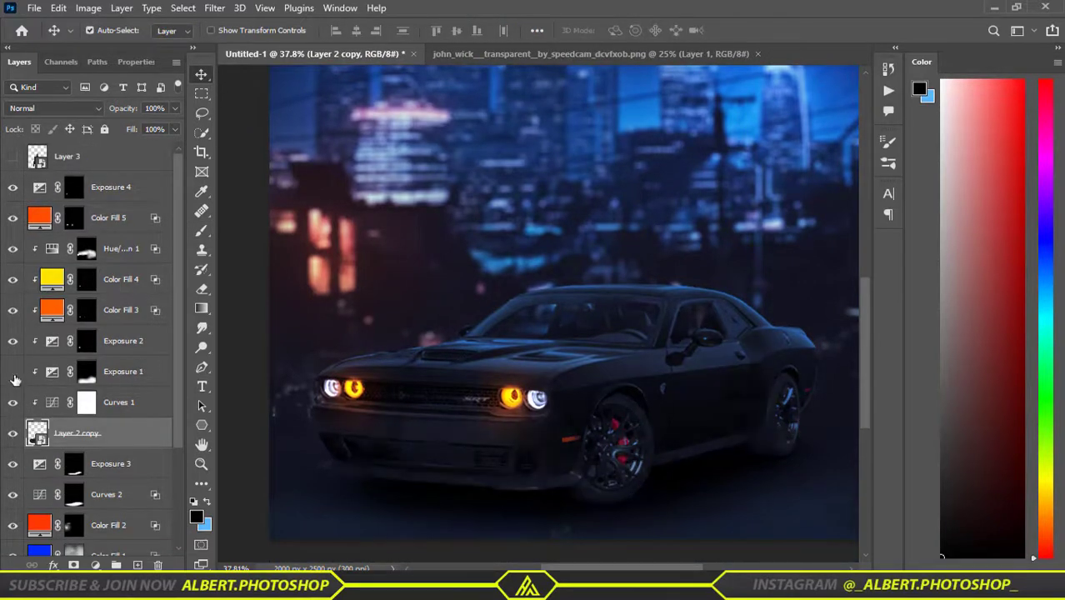
Step: Set the new exposure layer to -2.83 with its Blend If split at 0/68
key("ctrl+0")
left_click(86, 248)
double_click(51, 371)
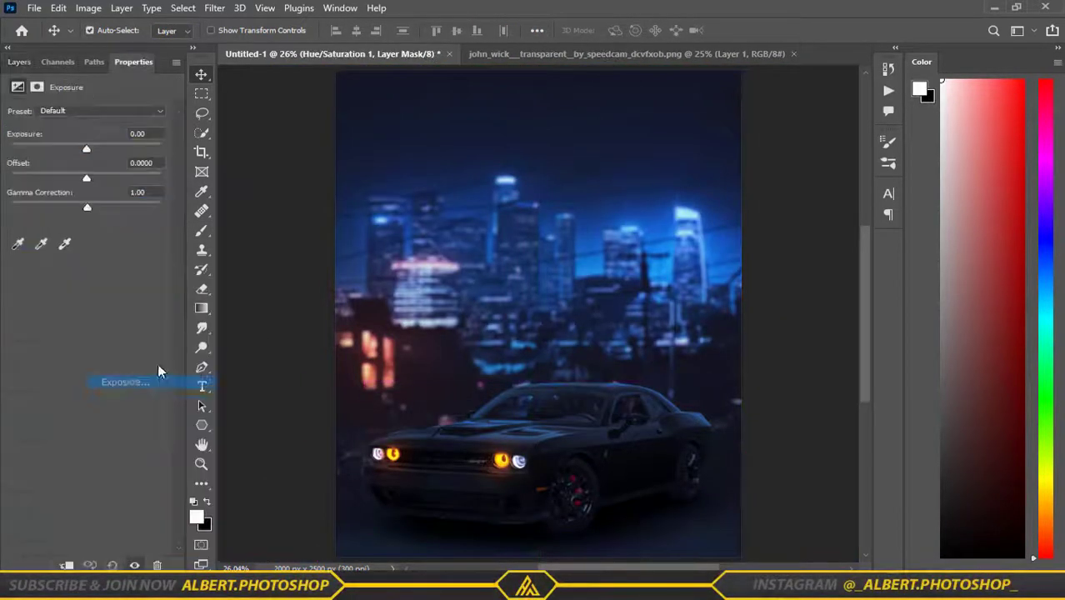
mouse_move(86, 148)
left_mouse_down()
mouse_move(104, 148)
mouse_move(55, 148)
left_mouse_up()
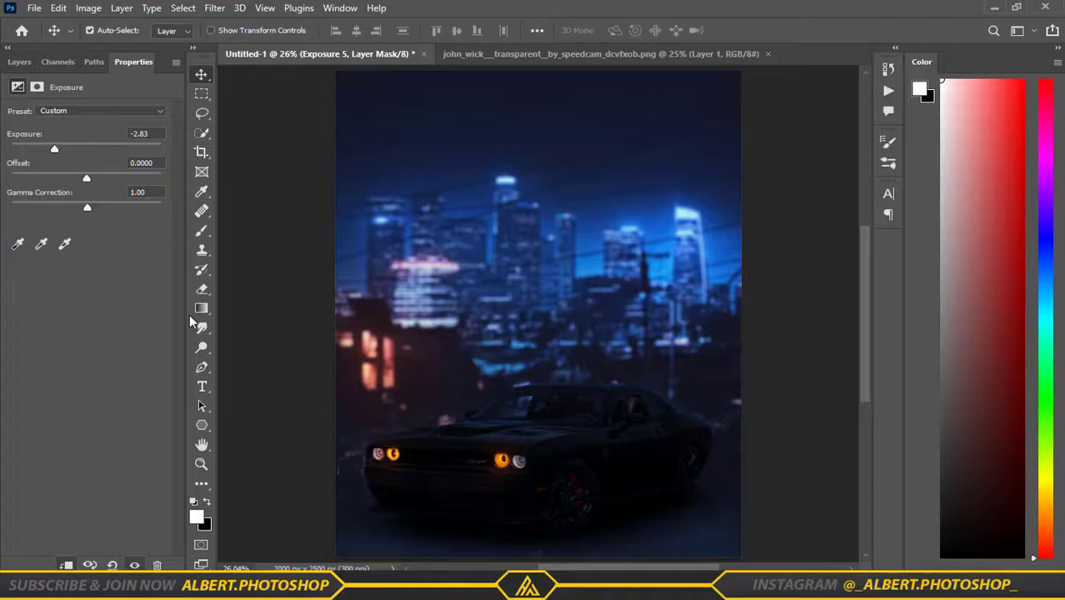
left_click(18, 62)
right_click(134, 208)
left_click(275, 19)
mouse_move(225, 323)
left_mouse_down()
mouse_move(291, 325)
mouse_move(234, 325)
left_mouse_up()
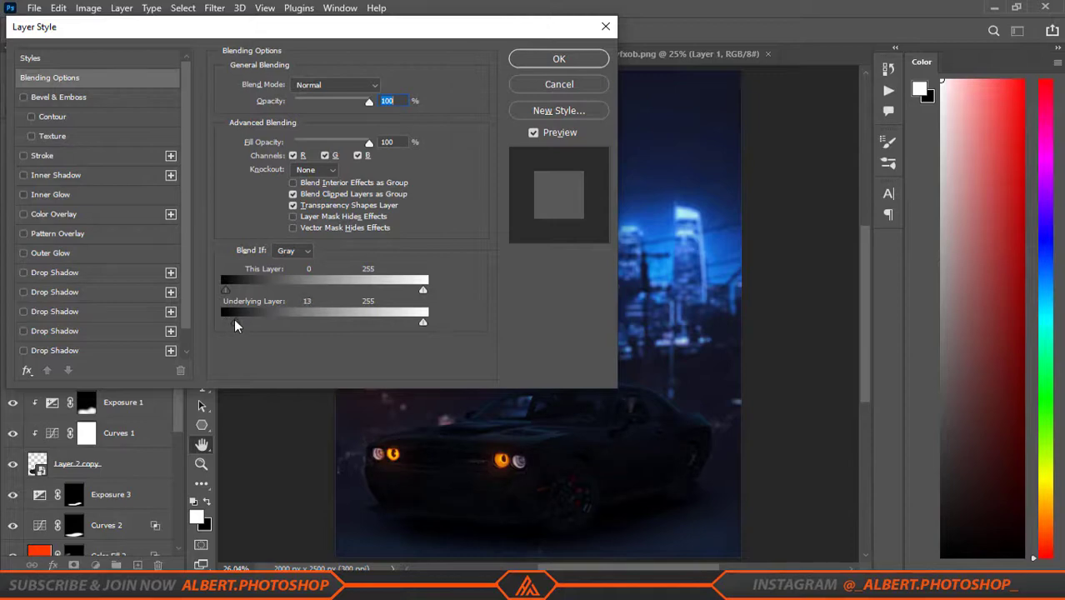
left_click(525, 84)
Step: Paint the lower ground area into the Exposure 5 mask
left_click(86, 248)
key("b")
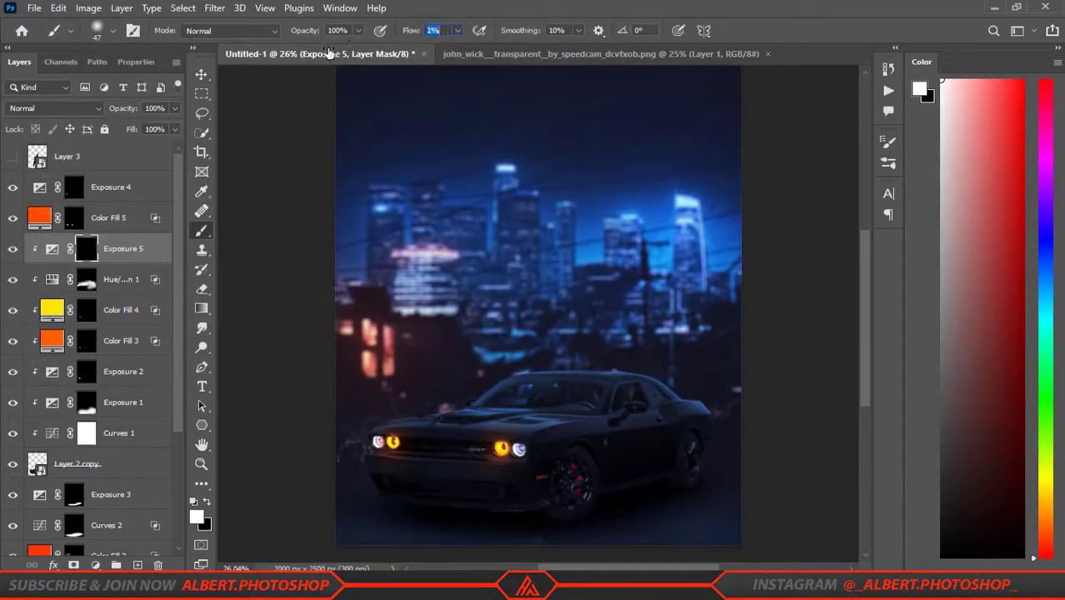
scroll(527, 488, "up", 3)
left_click_drag(399, 440, 706, 440)
scroll(706, 440, "down", 3)
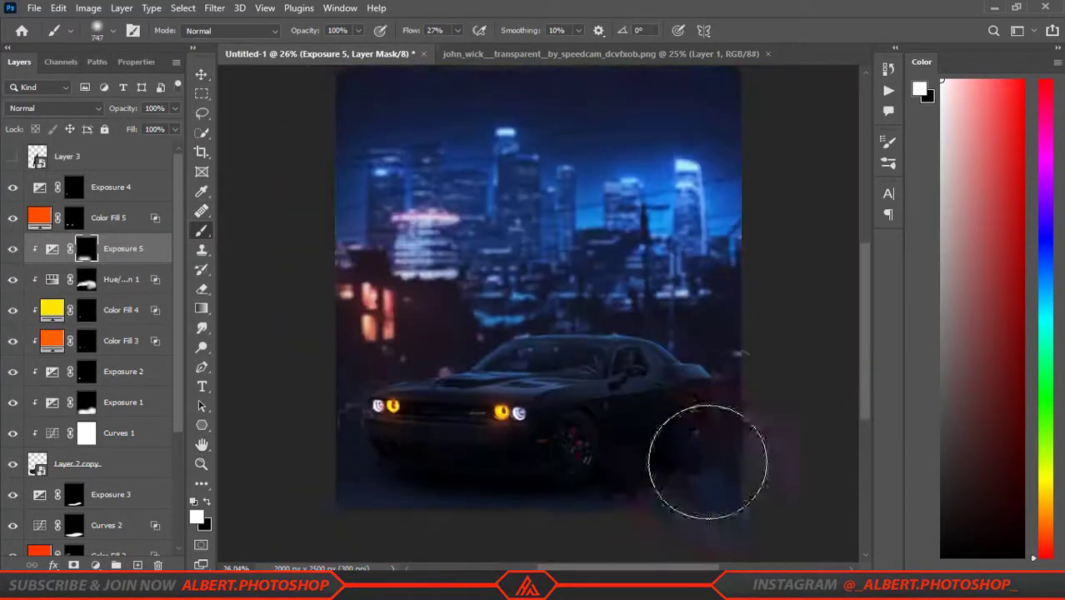
scroll(709, 421, "up", 3)
key("x")
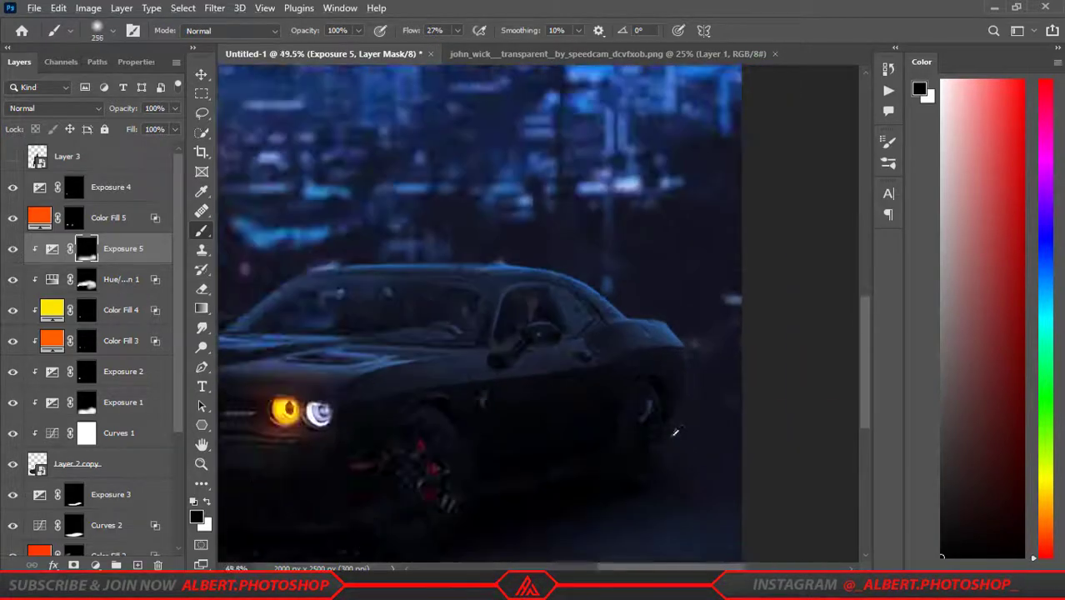
scroll(647, 504, "down", 3)
scroll(92, 350, "down", 2)
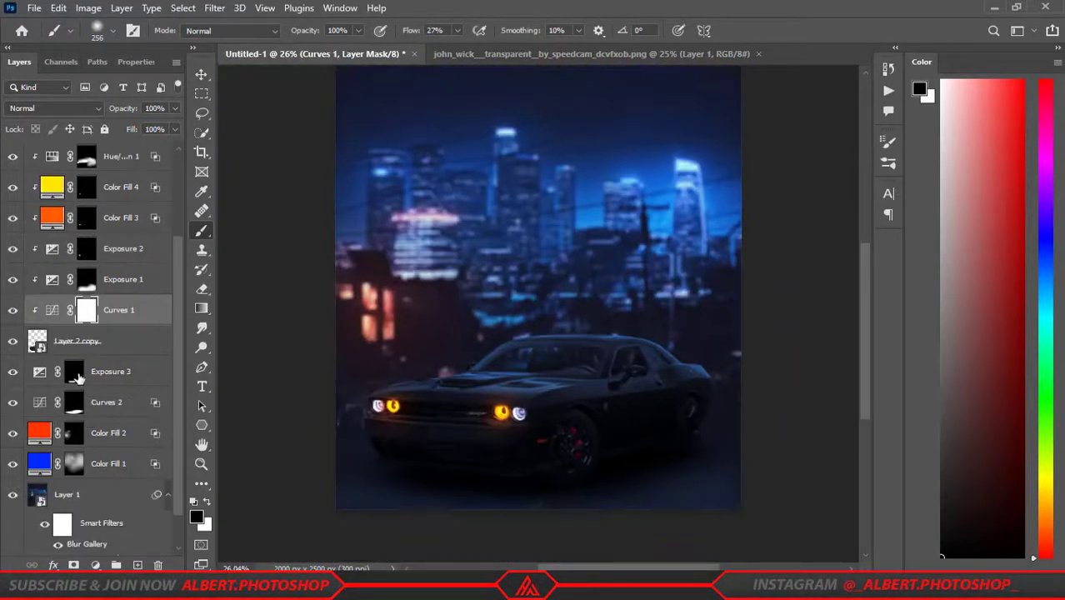
Step: Select the Curves 2 mask and set up a smaller white brush to paint it
left_click(73, 402)
key("x")
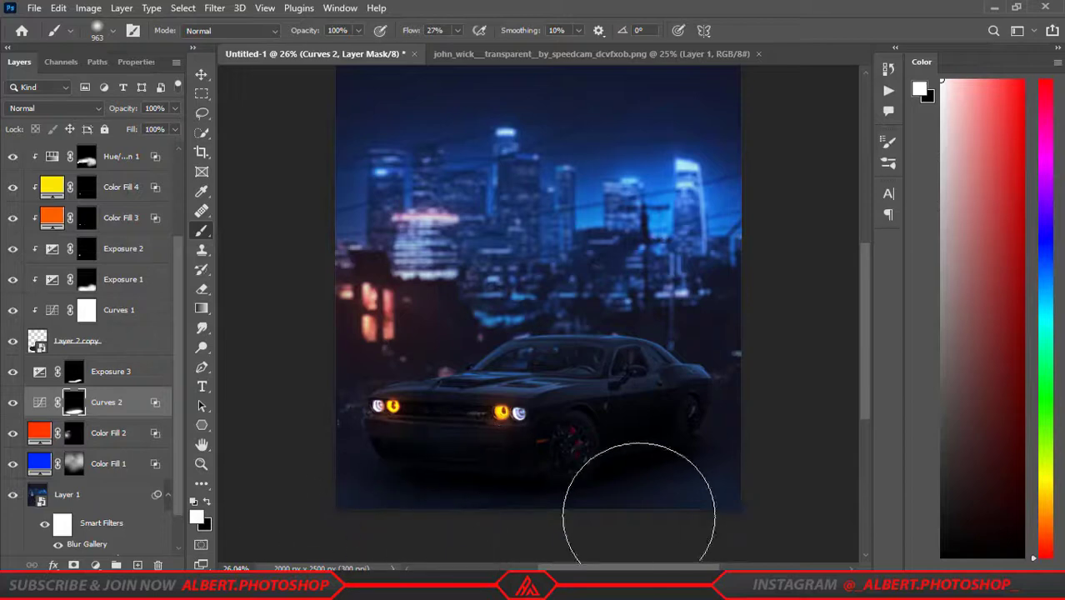
scroll(676, 468, "up", 2)
key("bracketleft")
key("bracketleft")
key("bracketleft")
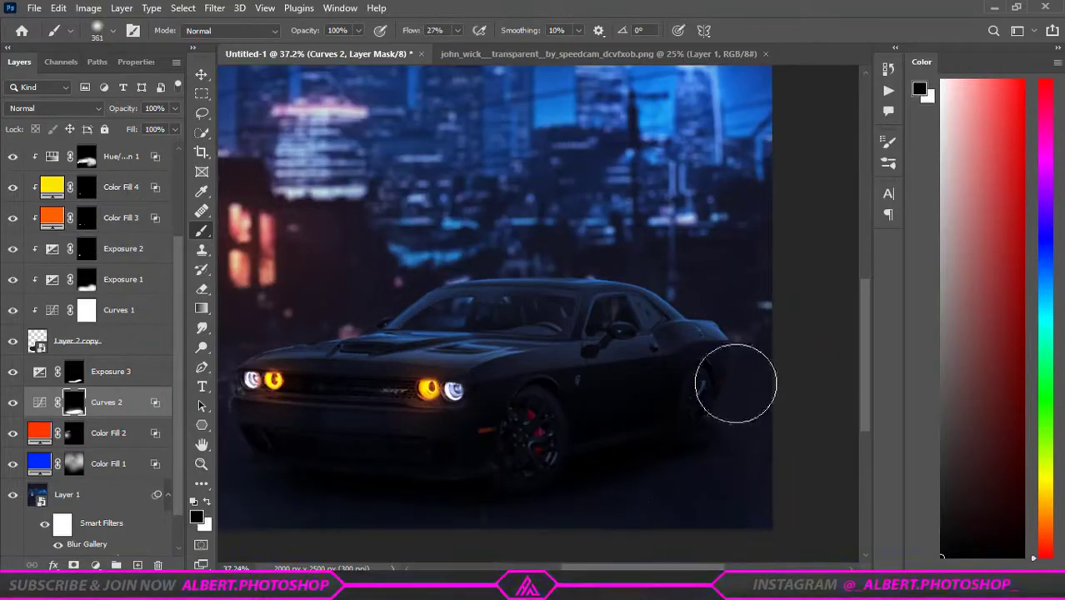
scroll(735, 384, "down", 2)
scroll(488, 481, "up", 1)
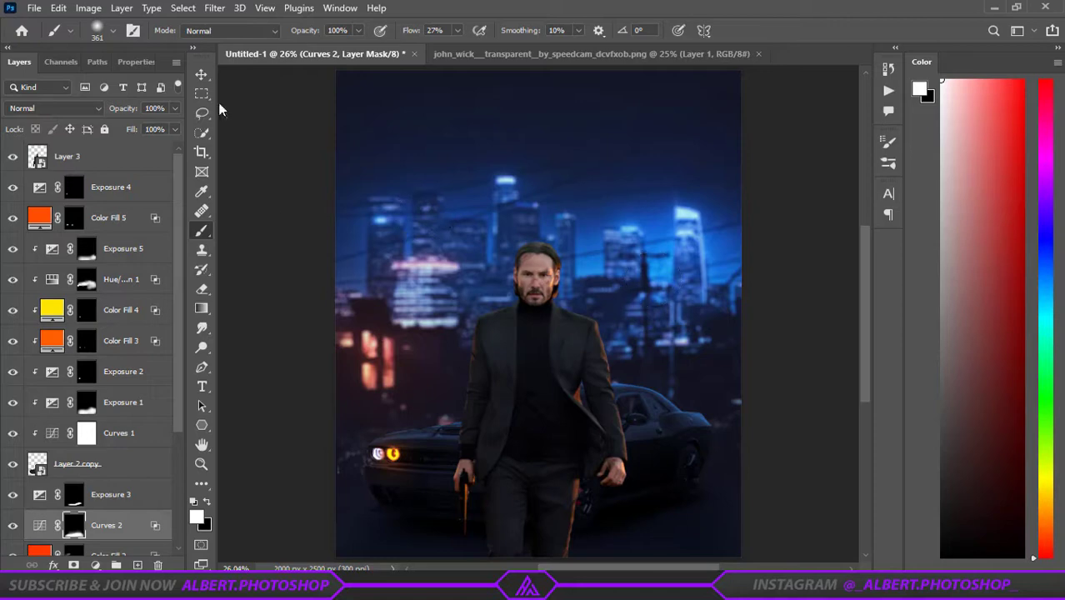
Step: Show the suited man's Layer 3 and scale it up to about 124%
key("v")
left_click(537, 371)
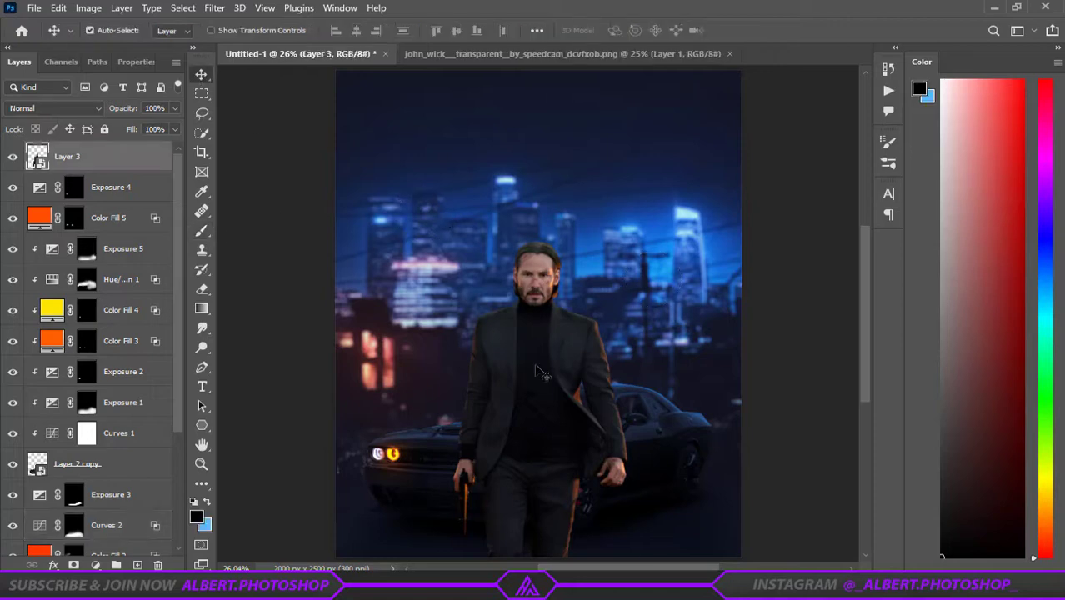
key("ctrl+t")
left_click_drag(637, 209, 646, 201)
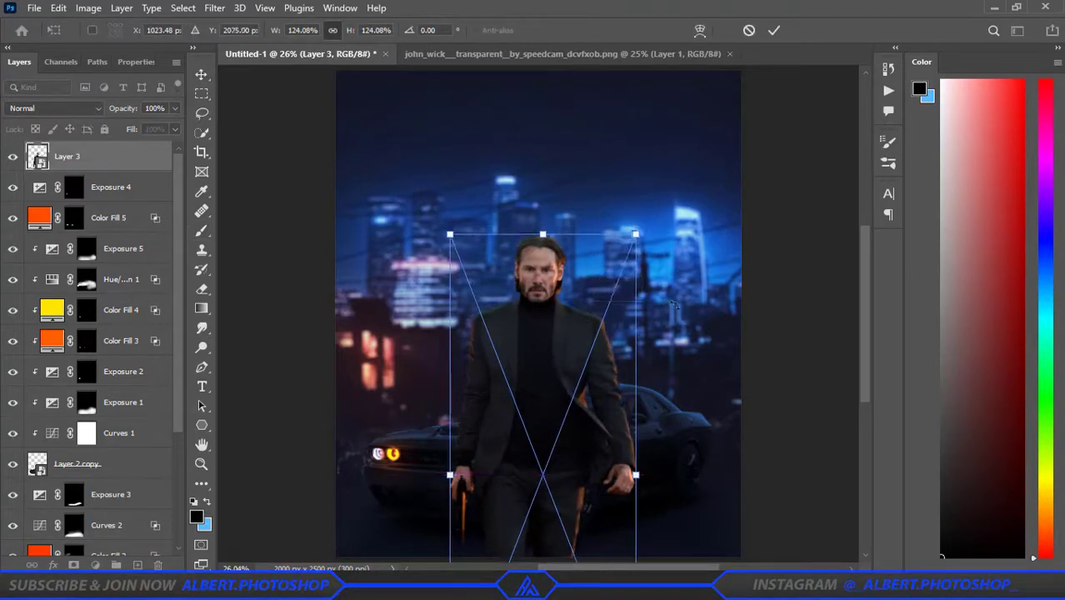
key("Return")
scroll(605, 409, "up", 2)
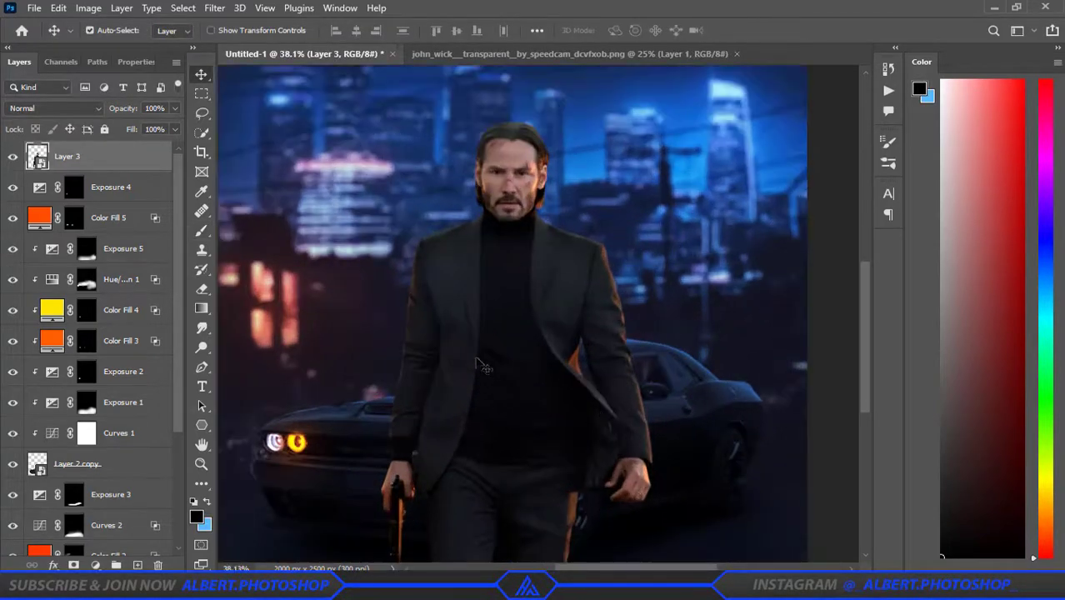
scroll(483, 367, "down", 3)
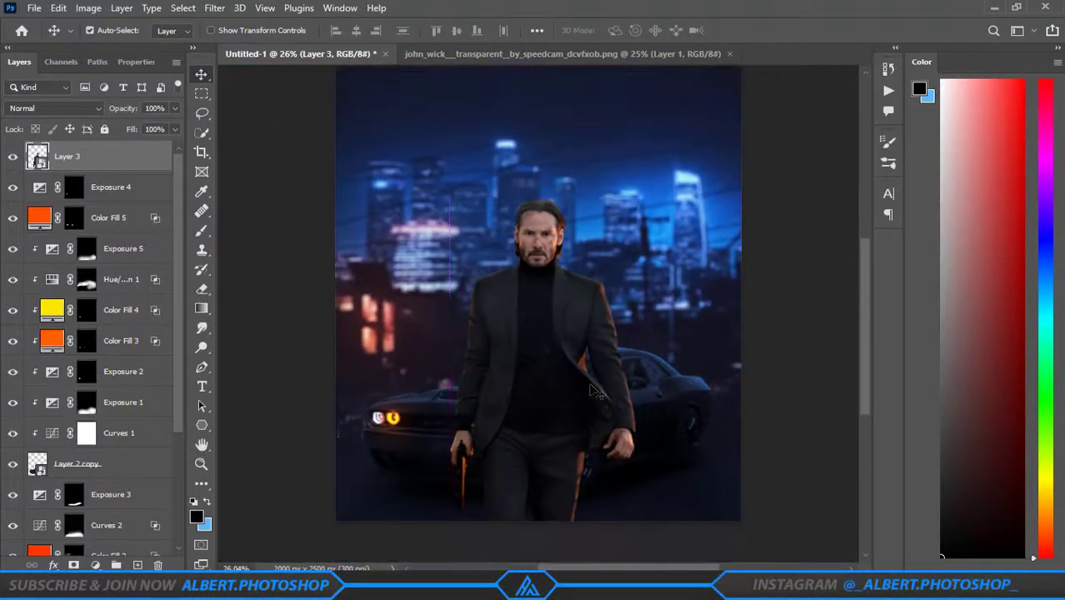
scroll(555, 364, "up", 2)
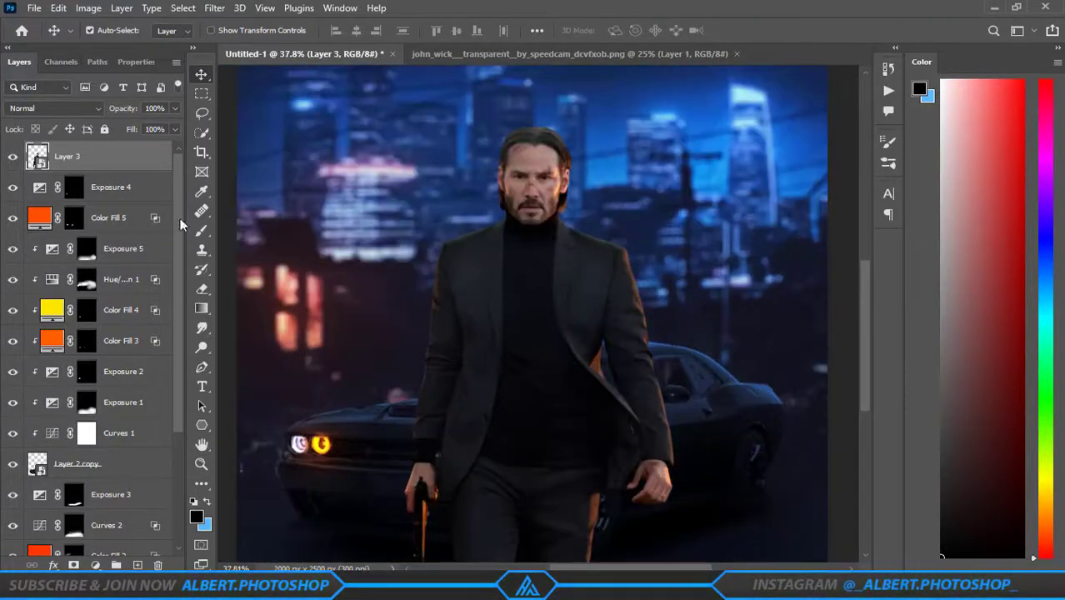
left_click(97, 566)
left_click(118, 157)
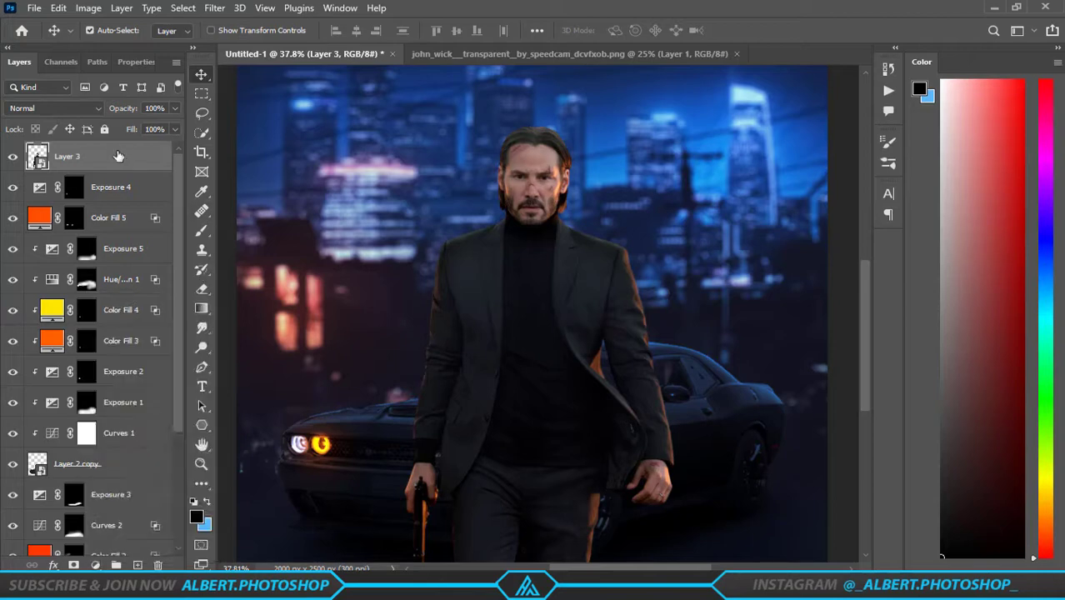
key("ctrl+0")
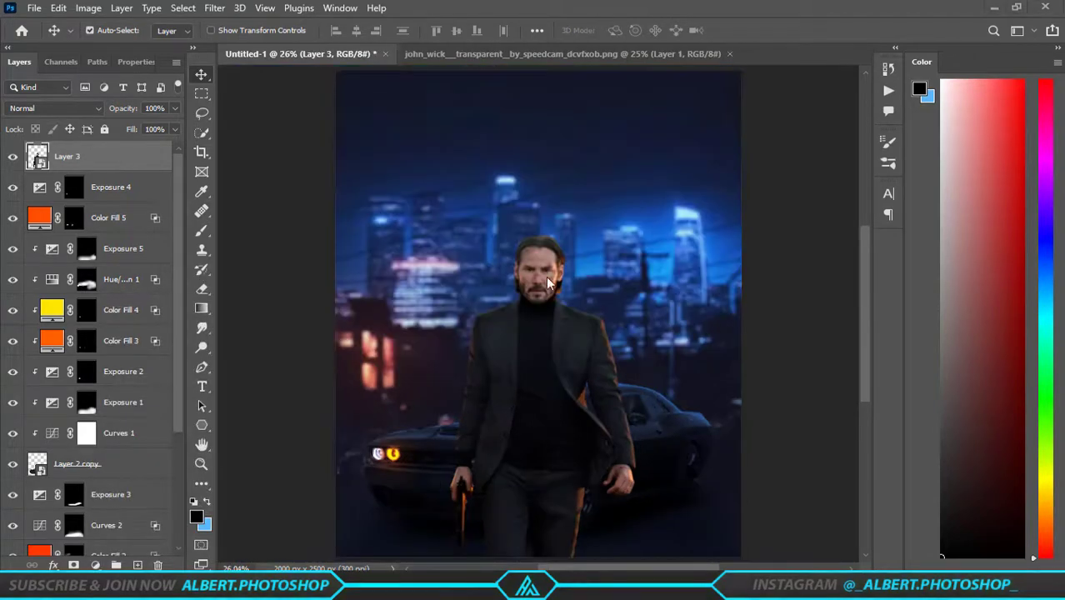
Step: Add a colorized Hue/Saturation 2 (Hue 217, Saturation 65, Lightness +12) and open its blending options
left_click(97, 566)
left_click(130, 416)
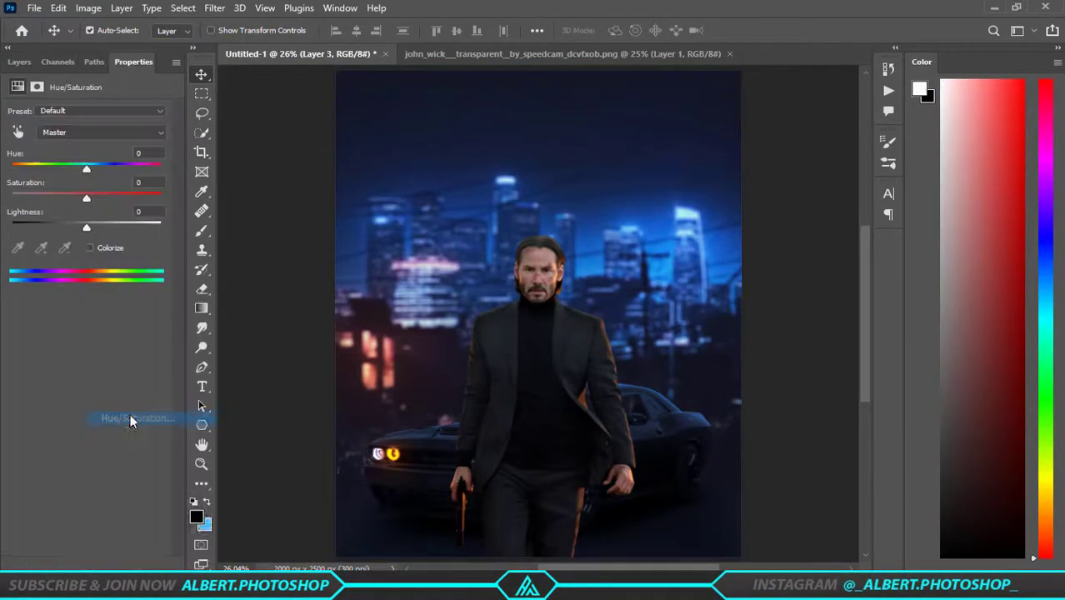
left_click(90, 248)
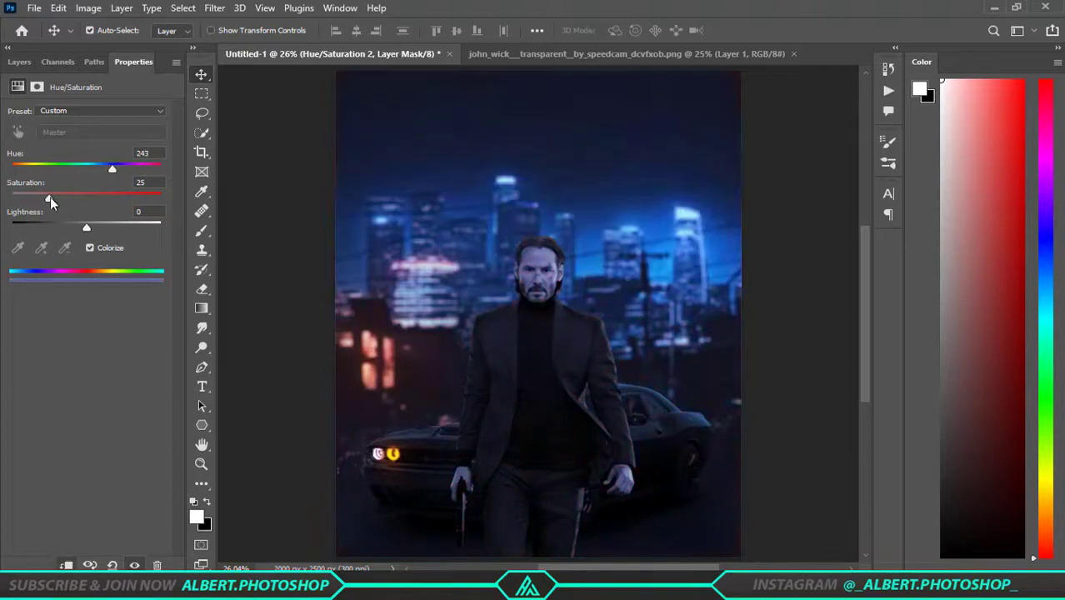
mouse_move(50, 197)
left_mouse_down()
mouse_move(109, 197)
mouse_move(100, 168)
left_mouse_up()
left_click_drag(87, 226, 86, 225)
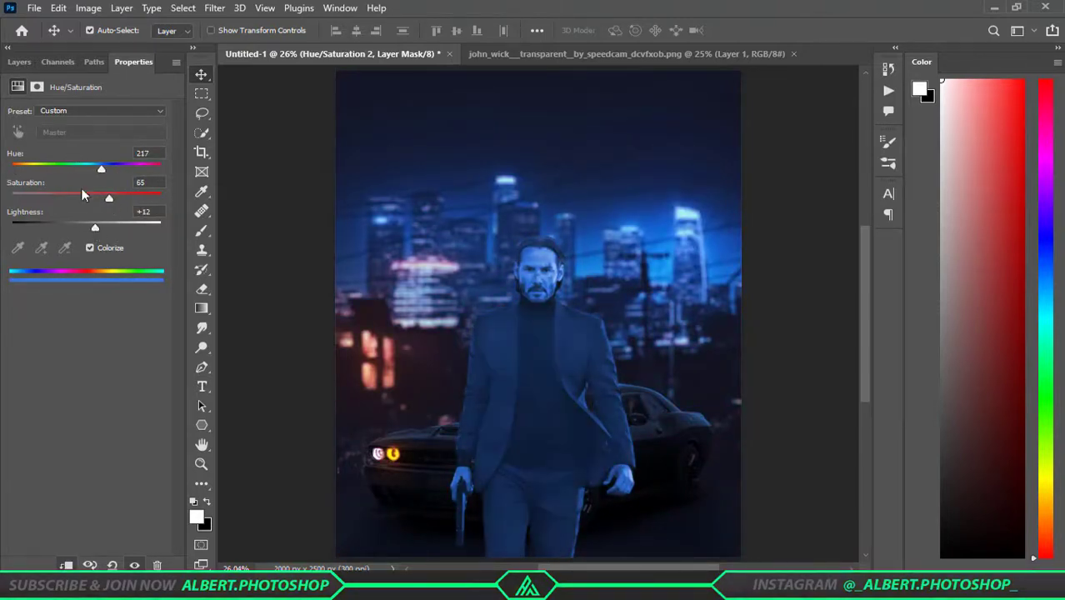
left_click(19, 61)
double_click(128, 156)
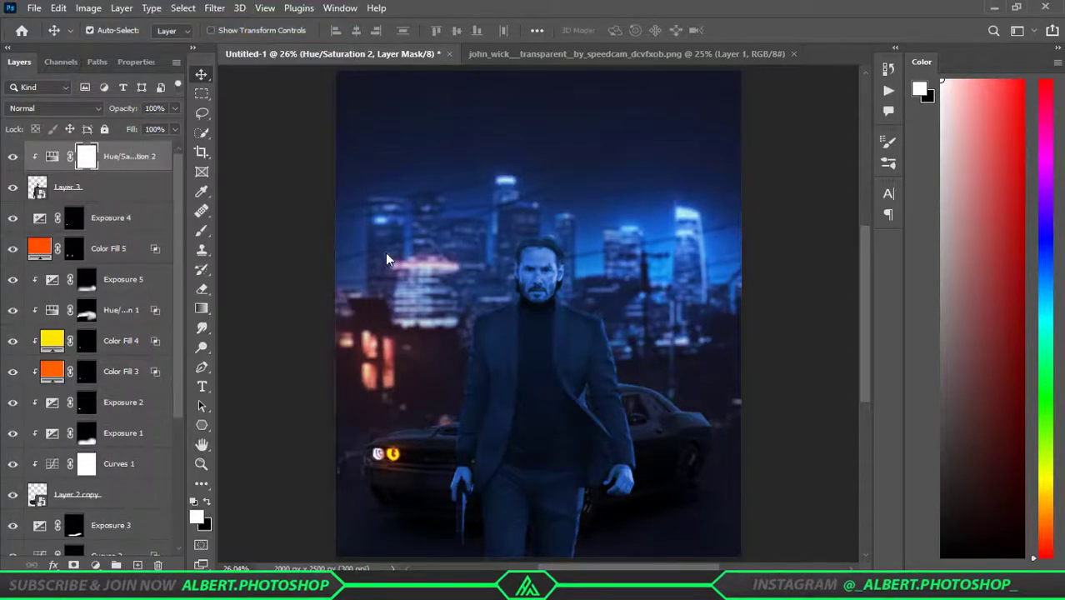
left_click_drag(372, 27, 210, 17)
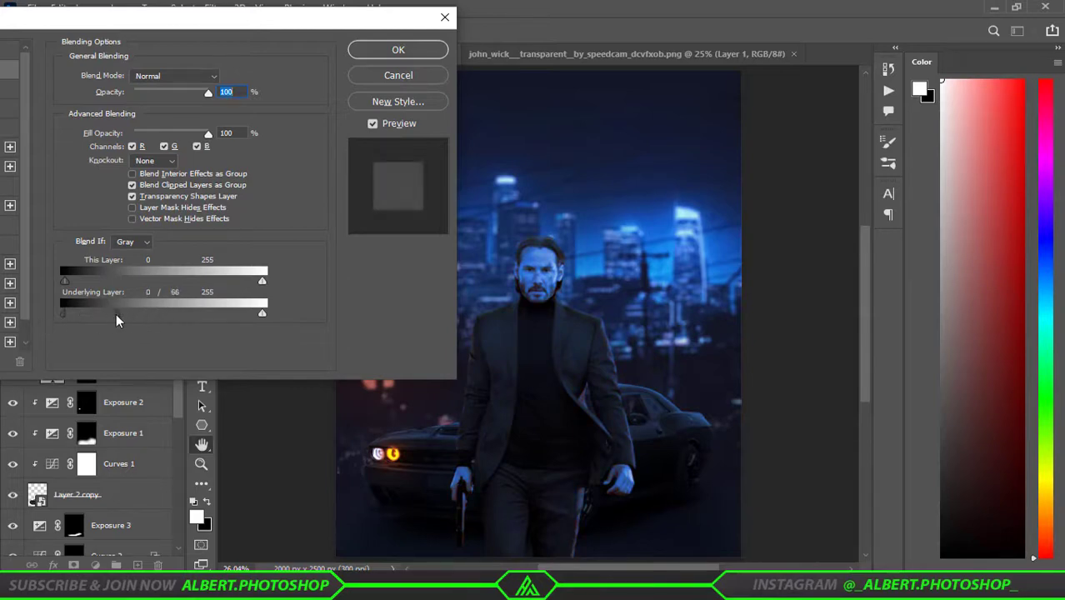
Step: Confirm the blending options and paint the blue tint onto the man's face on the Hue/Saturation 2 mask
left_click(392, 51)
left_click(201, 231)
scroll(542, 258, "up", 3)
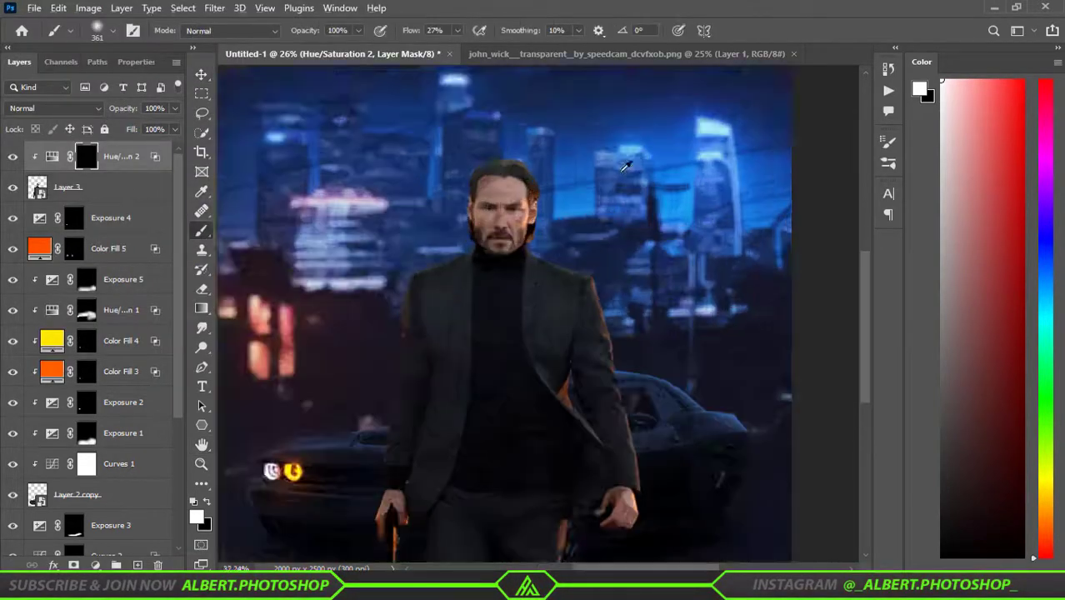
scroll(493, 233, "up", 3)
left_click_drag(403, 236, 309, 261)
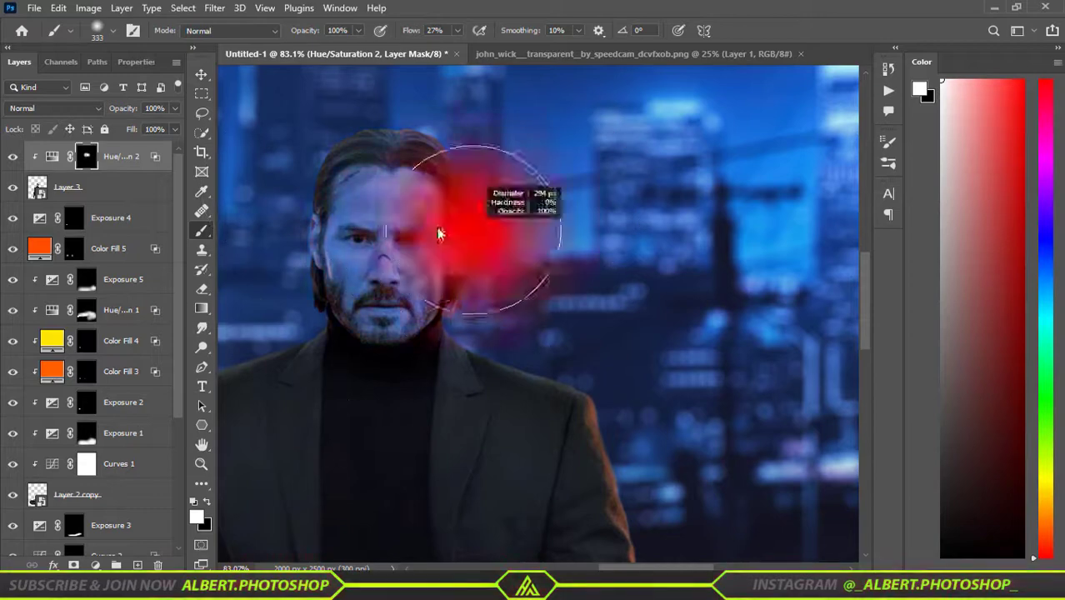
Step: Refine the Hue/Saturation 2 mask with a smaller brush, painting white along the man's edges
key("bracketleft")
key("bracketleft")
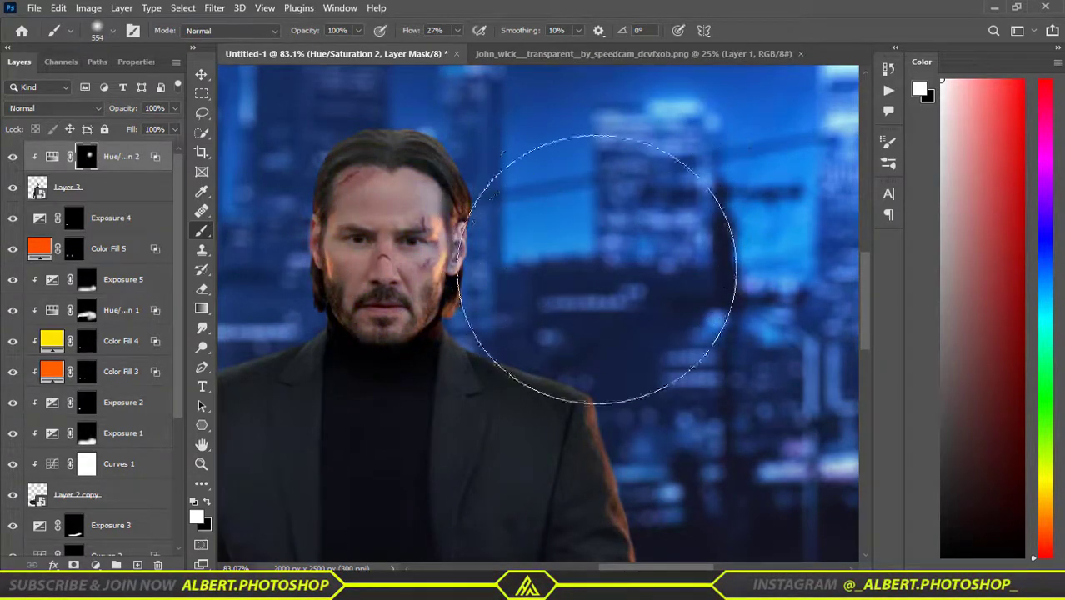
scroll(593, 244, "down", 3)
key("bracketleft")
key("bracketleft")
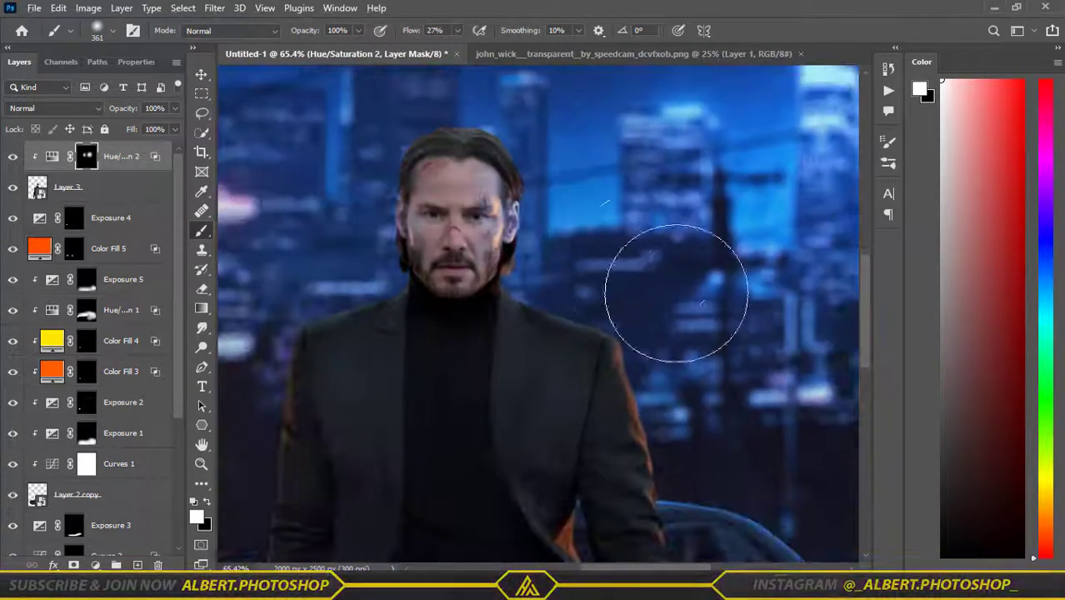
scroll(671, 345, "down", 3)
scroll(712, 380, "down", 3)
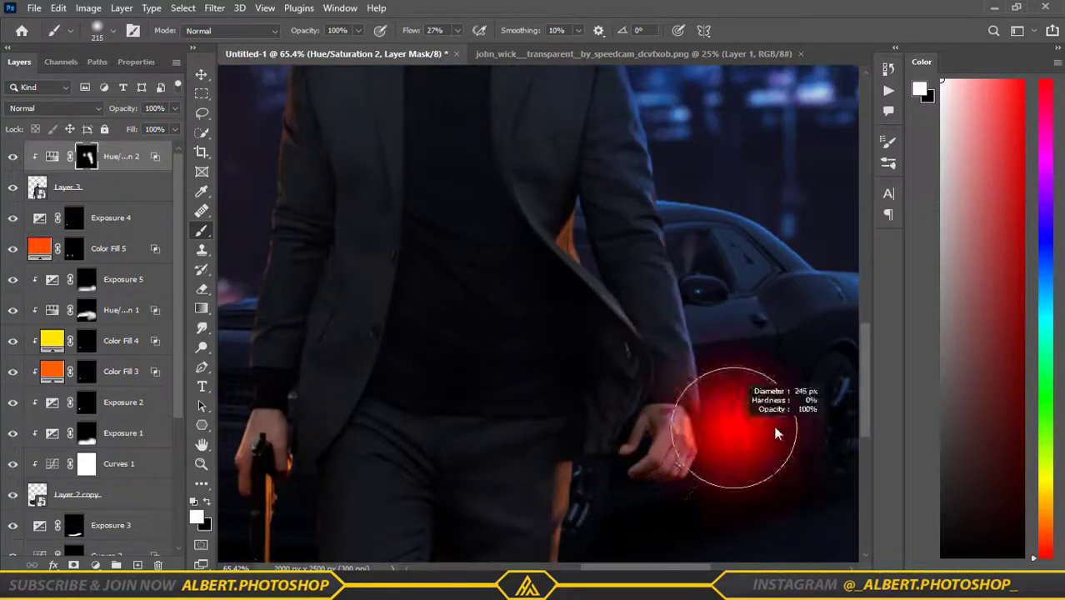
scroll(563, 416, "down", 3)
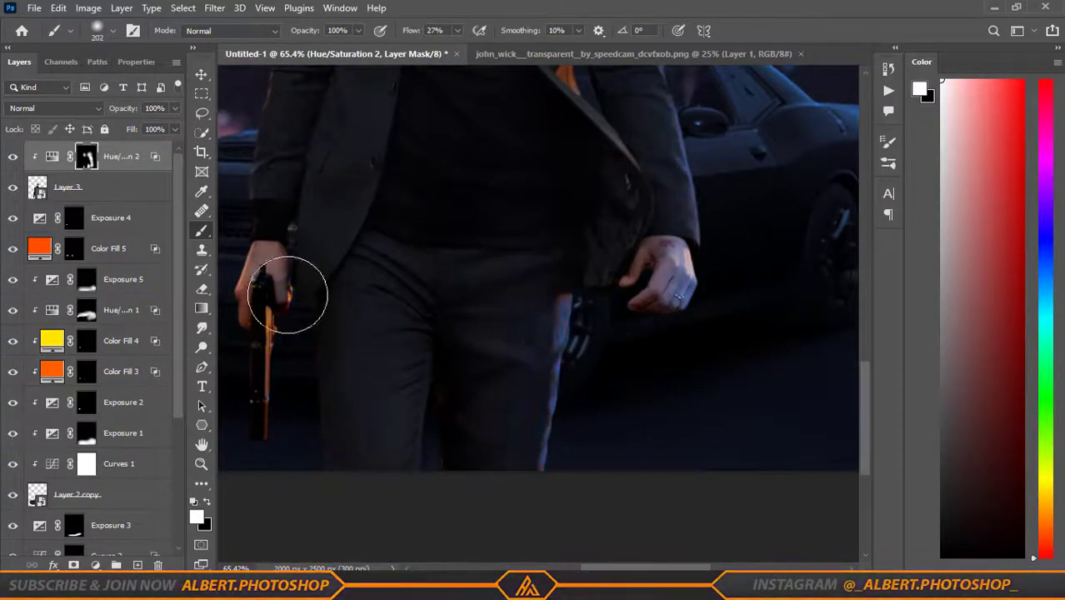
scroll(241, 250, "down", 3)
scroll(267, 267, "up", 3)
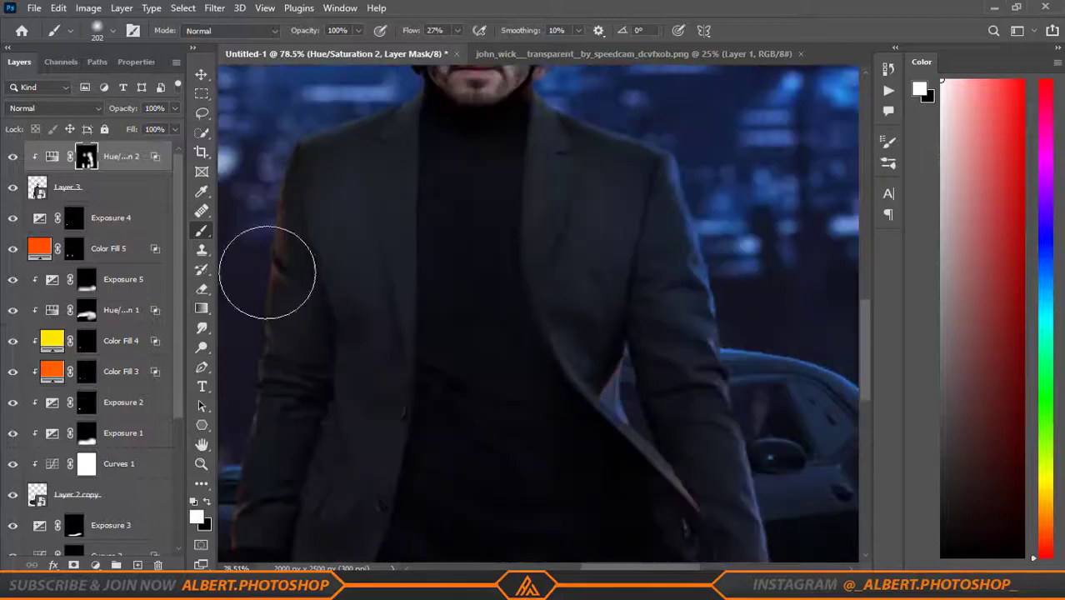
scroll(242, 475, "down", 2)
key("x")
scroll(677, 355, "down", 2)
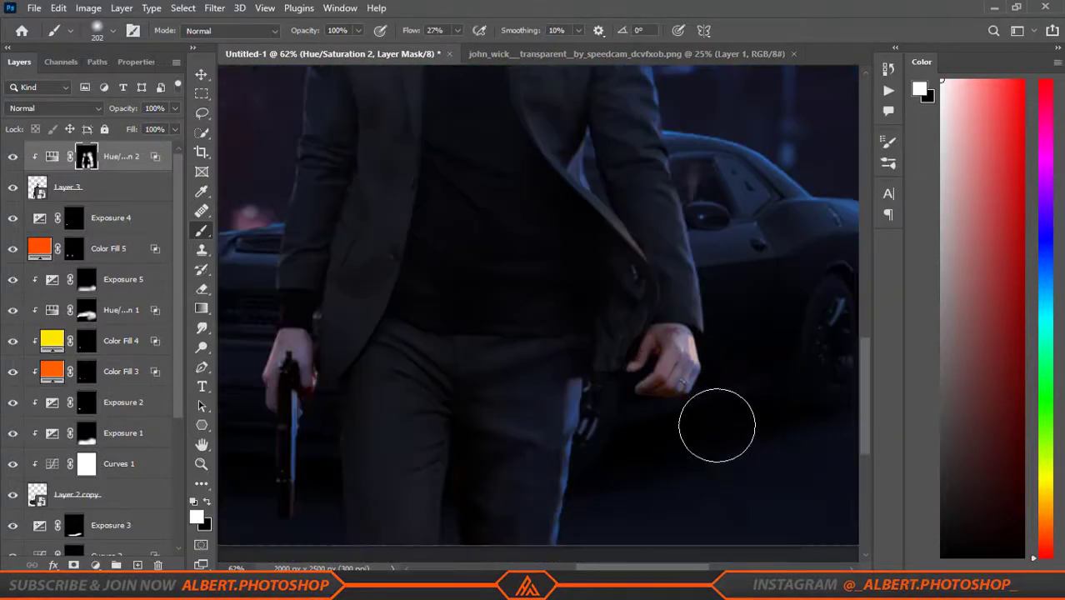
scroll(592, 408, "up", 5)
scroll(476, 430, "down", 5)
scroll(561, 380, "up", 5)
key("x")
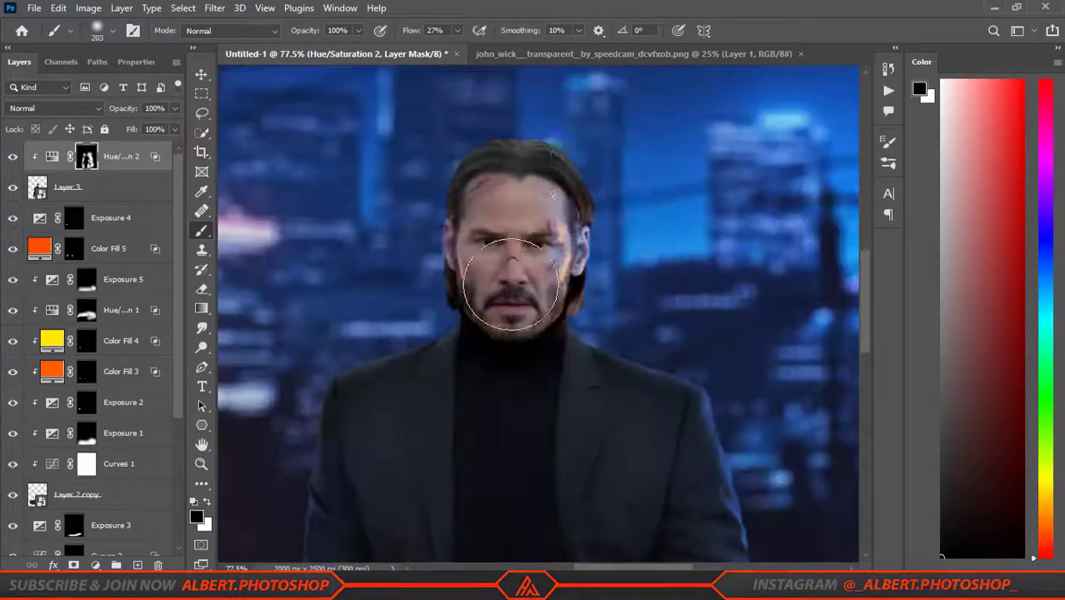
left_click_drag(629, 191, 637, 193)
key("x")
scroll(354, 353, "down", 3)
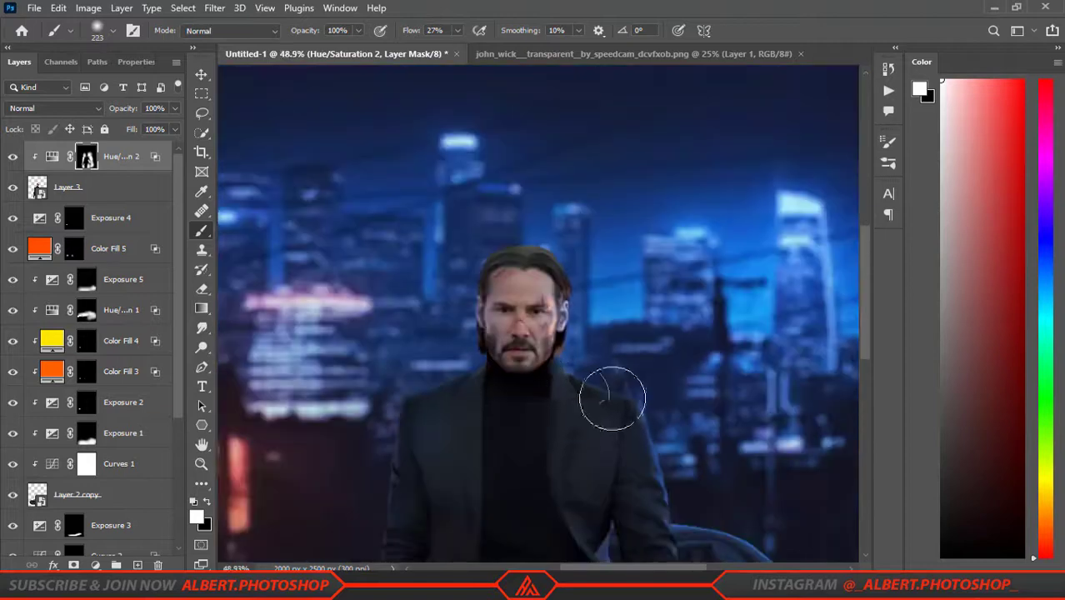
scroll(608, 392, "down", 2)
Step: Add a Curves layer with the white point lowered to 202, clipped to the man
left_click(95, 565)
left_click(95, 566)
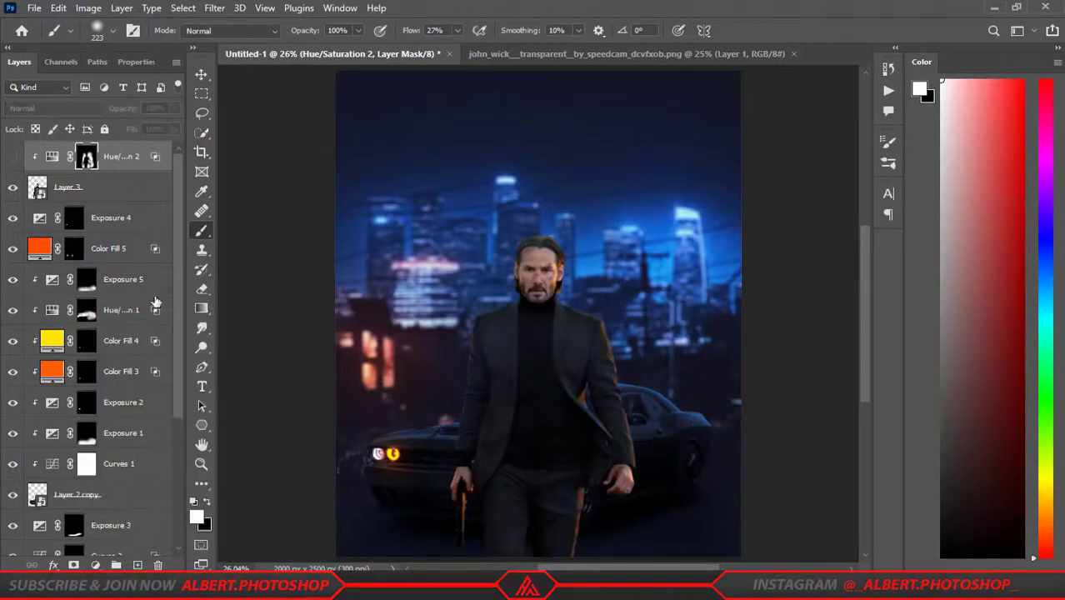
left_click(96, 566)
left_click(119, 370)
left_click_drag(157, 149, 158, 172)
left_click(66, 565)
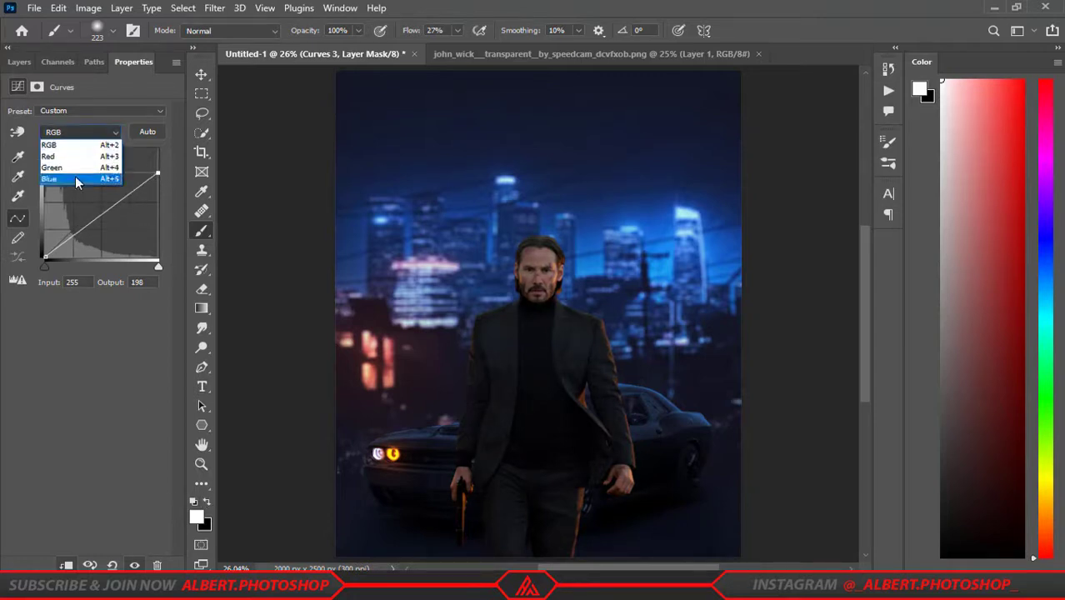
Step: Tune Curves 3 per channel: keep blue boosted, bend green's midtones, and pull red down
left_click(76, 180)
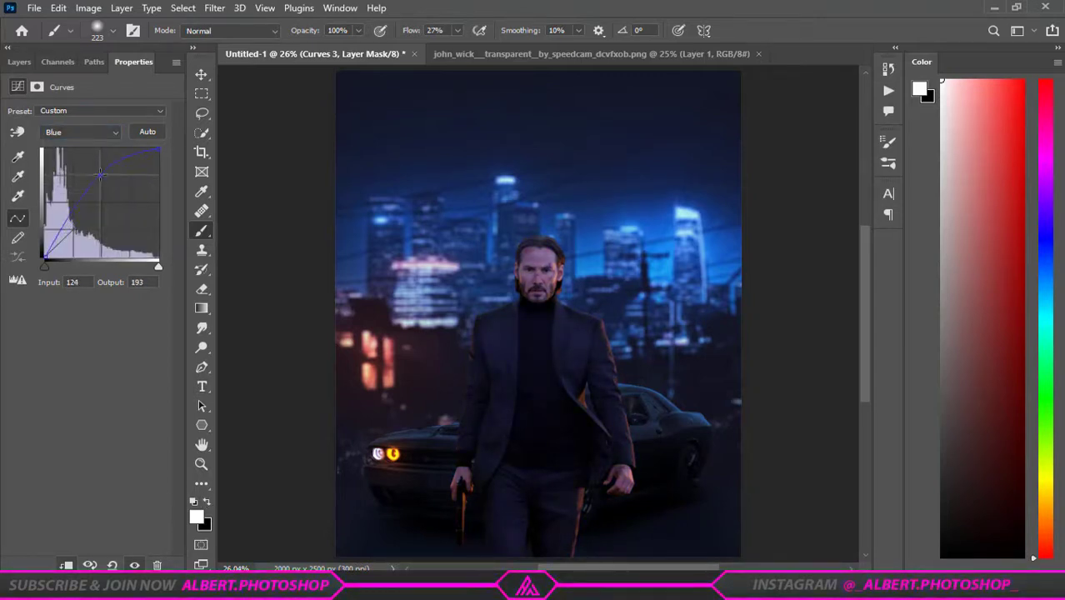
left_click(79, 131)
left_click(75, 162)
left_click_drag(94, 210, 94, 189)
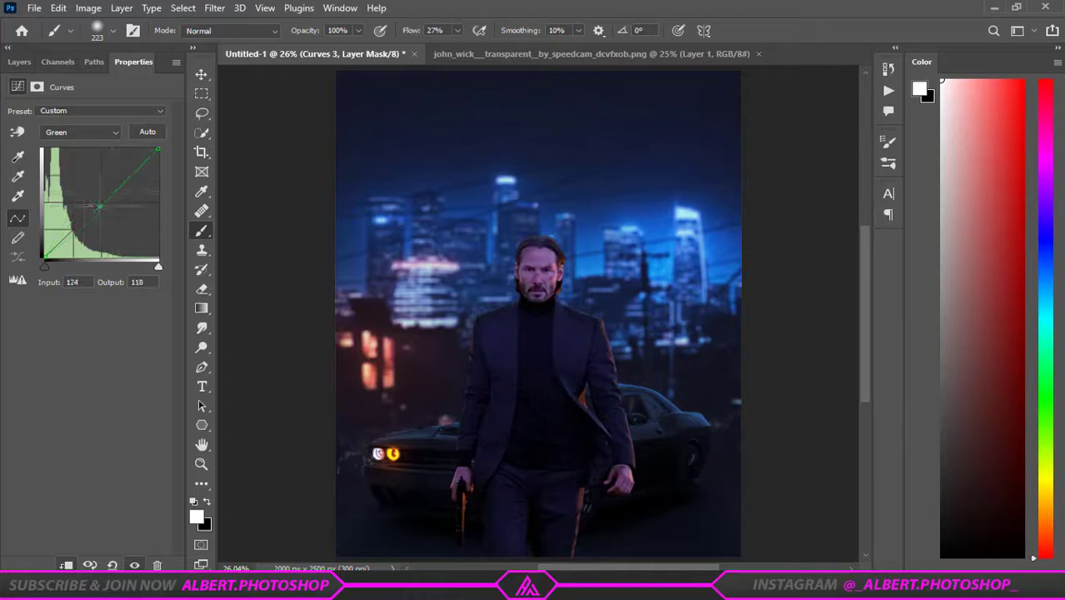
left_click(35, 111)
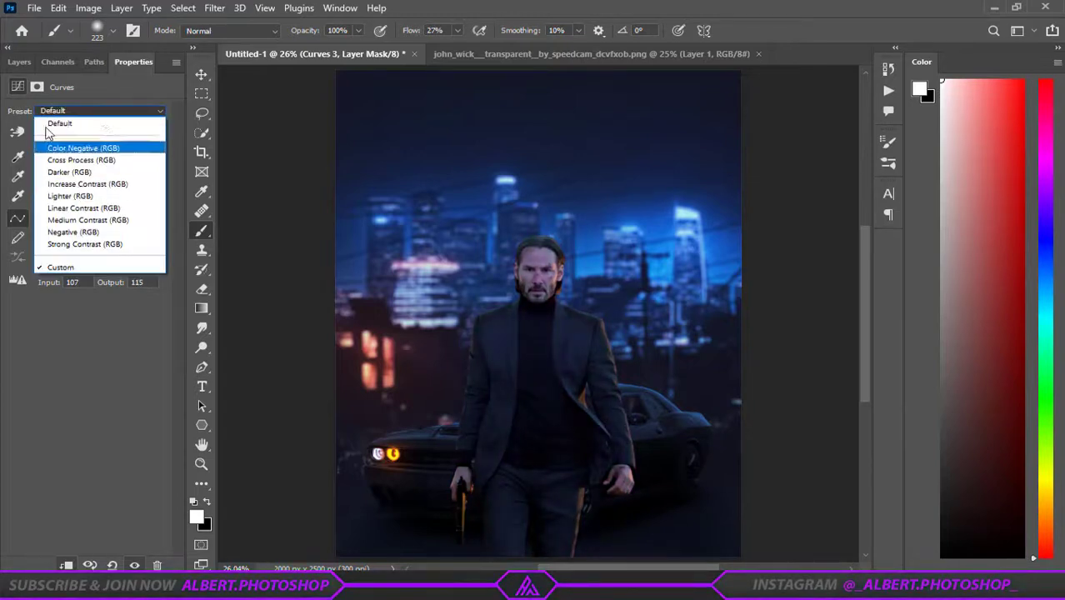
left_click(79, 131)
left_click(76, 155)
left_click_drag(114, 191, 114, 201)
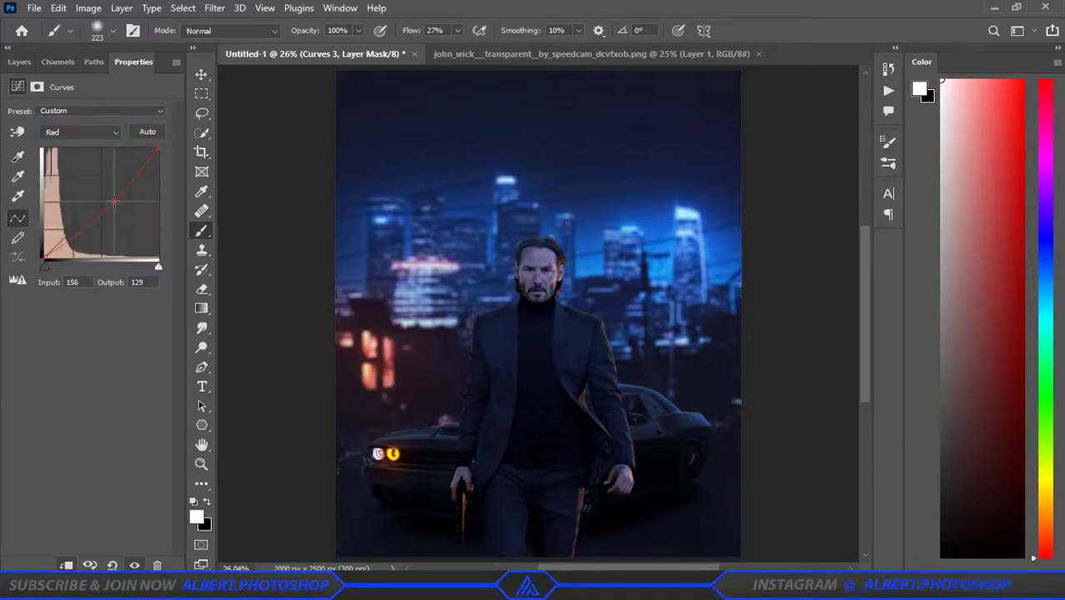
left_click(19, 62)
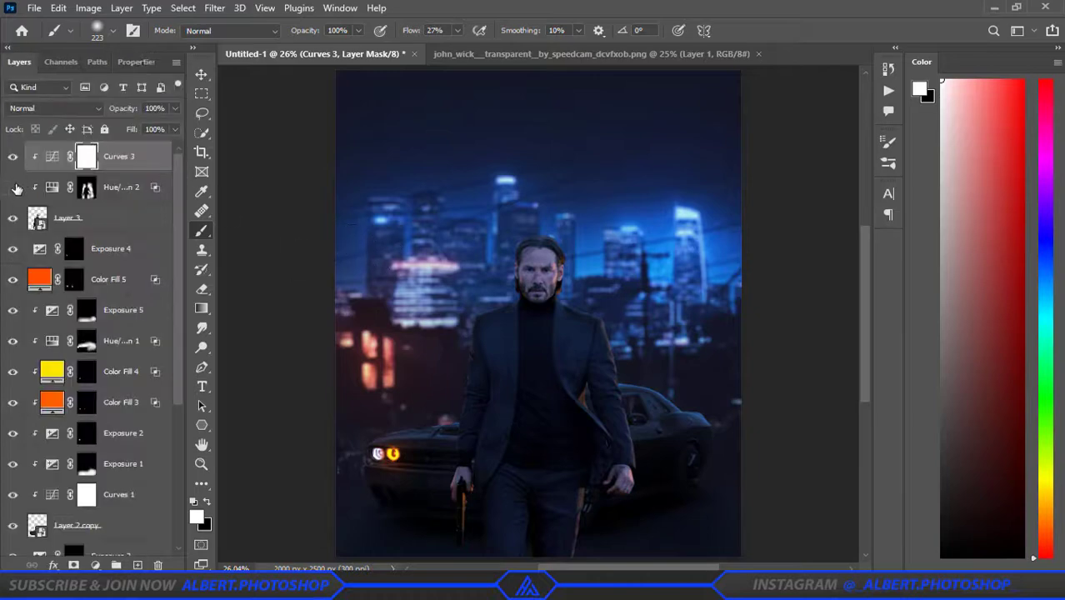
Step: Invert the Curves 3 mask with Ctrl+I and paint the cooling curve back onto the man
key("ctrl+i")
scroll(576, 245, "up", 3)
left_click_drag(500, 262, 351, 332)
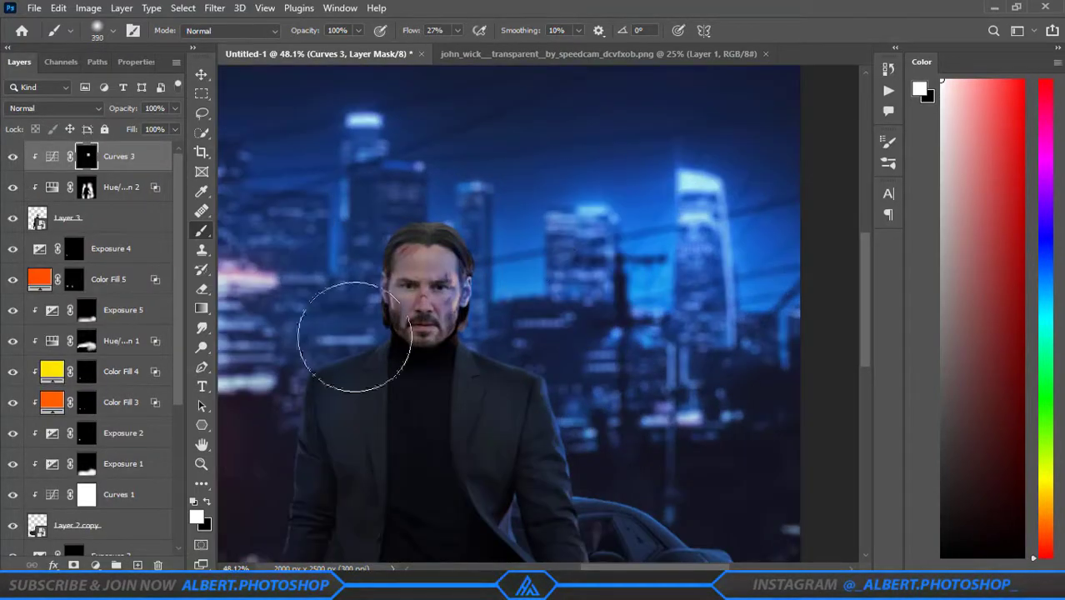
scroll(525, 385, "down", 1)
scroll(525, 385, "down", 1)
scroll(566, 404, "up", 3)
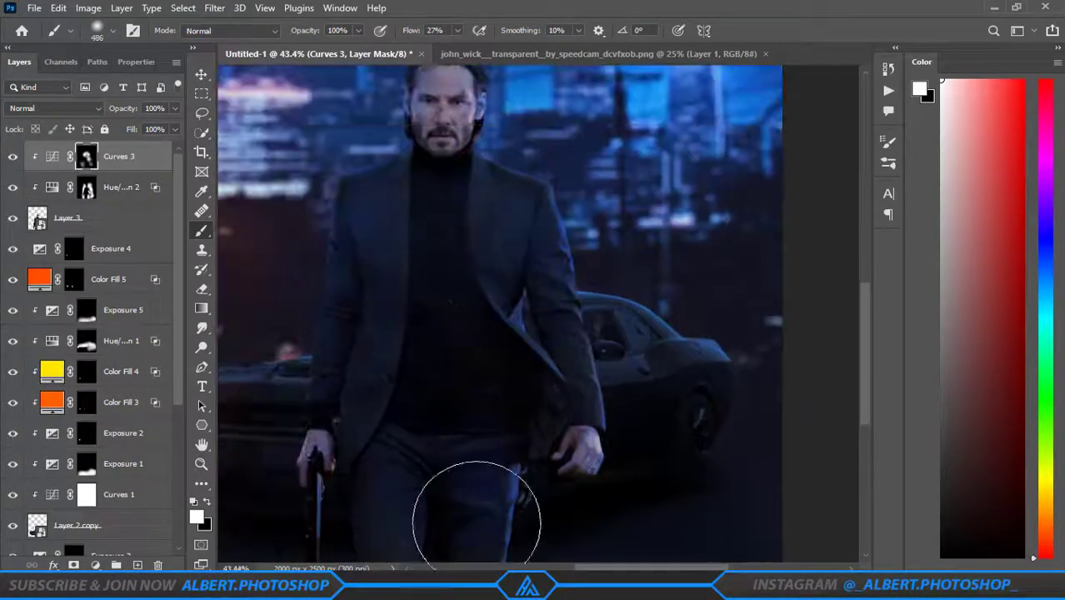
scroll(500, 250, "up", 2)
scroll(553, 254, "up", 3)
Step: Switch to a much smaller brush to refine the mask around the man's face
key("alt+bracketleft")
scroll(615, 322, "down", 3)
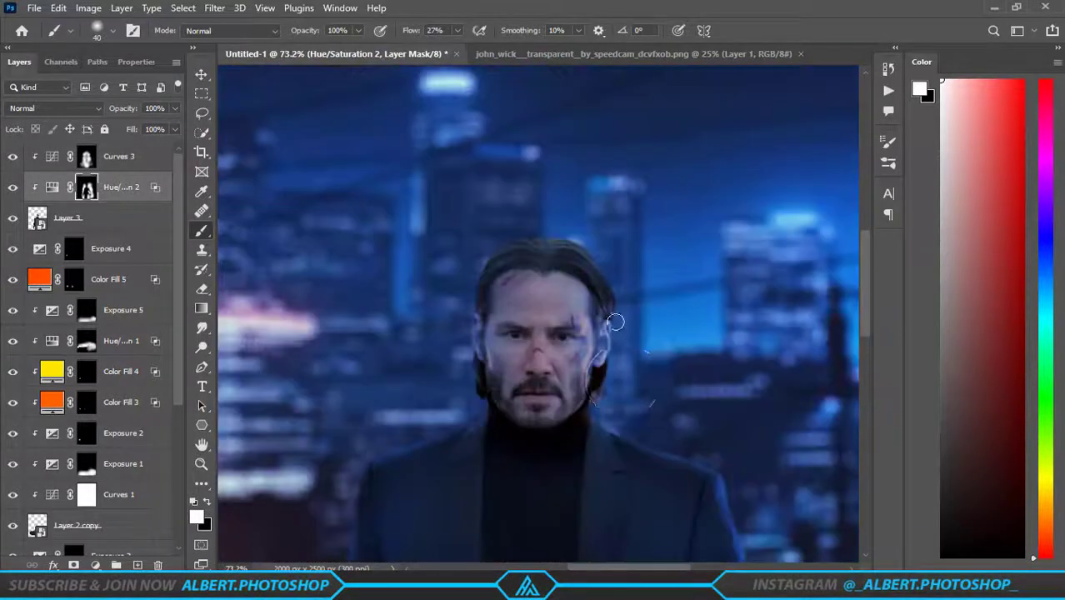
scroll(615, 322, "down", 3)
scroll(630, 445, "up", 2)
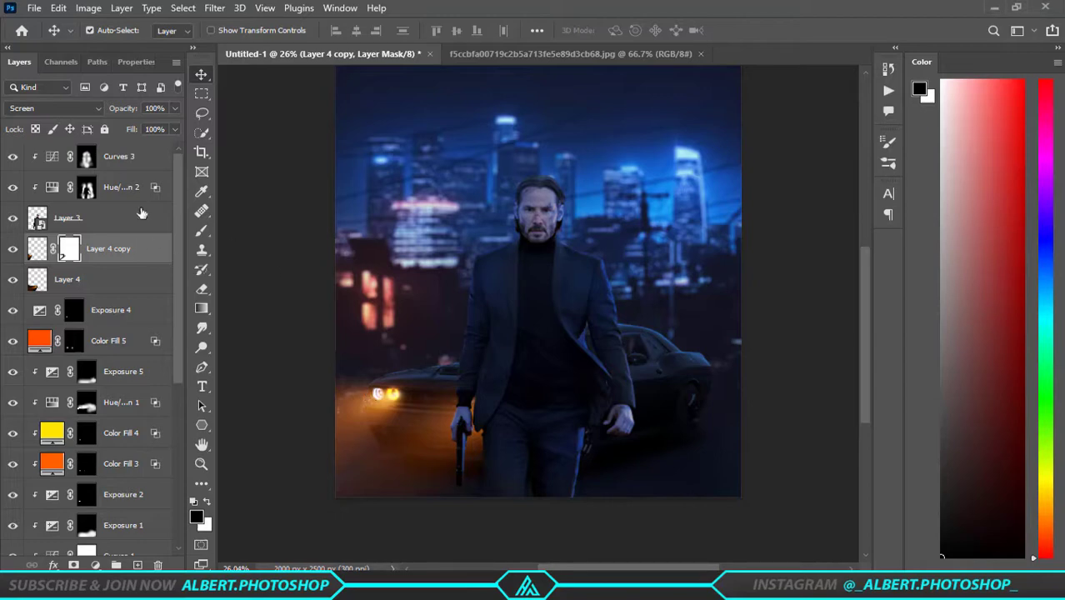
Step: Select Exposure 5 and hide both orange Layer 4 glow layers
scroll(142, 214, "down", 3)
left_click(124, 280)
left_click_drag(12, 155, 12, 186)
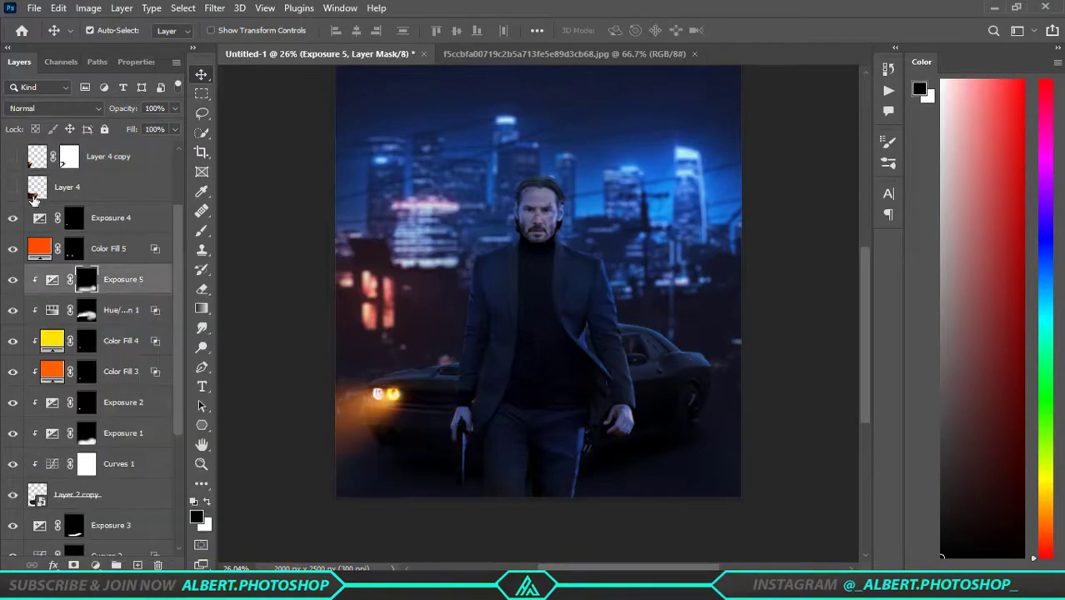
scroll(421, 426, "up", 5)
Step: Add a colorized Hue/Saturation layer at Hue 32, Saturation 86, with its mask inverted to black
left_click(117, 565)
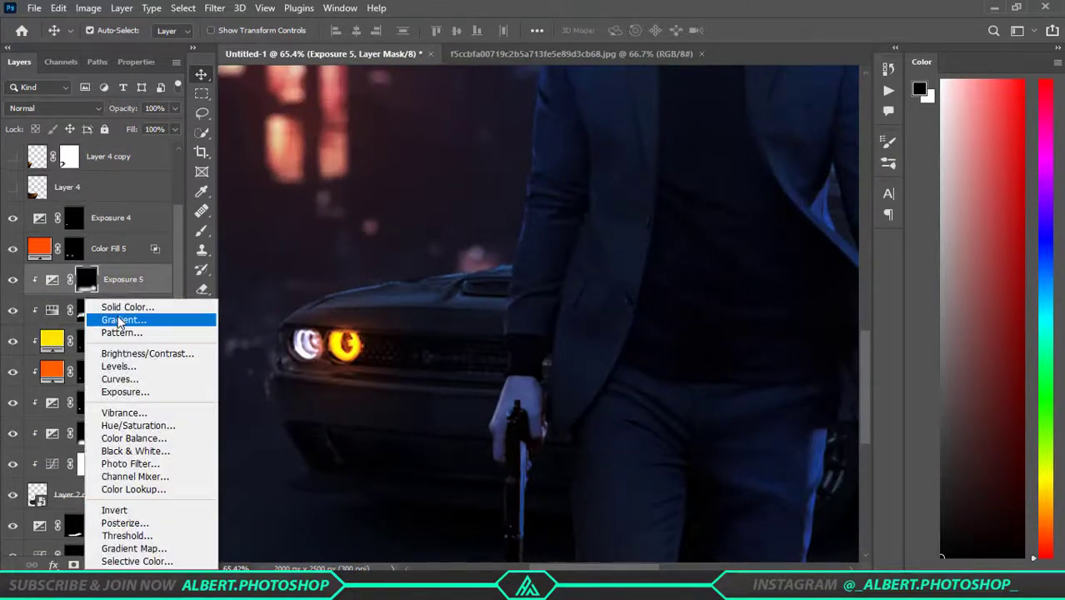
left_click(145, 423)
left_click_drag(12, 171, 34, 172)
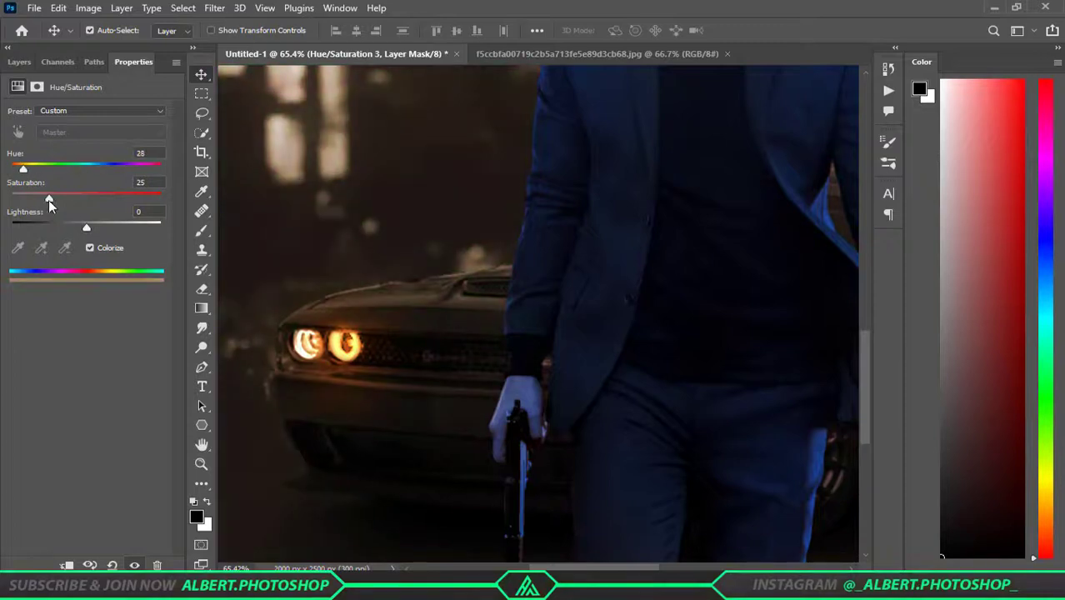
left_click_drag(93, 228, 84, 225)
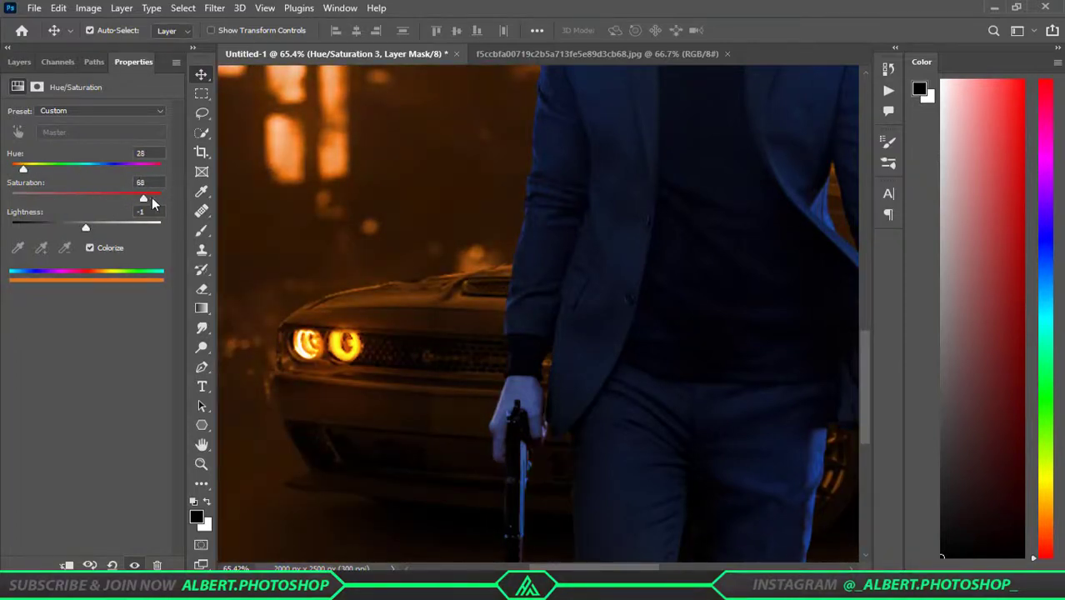
left_click_drag(152, 197, 162, 196)
left_click_drag(24, 170, 26, 170)
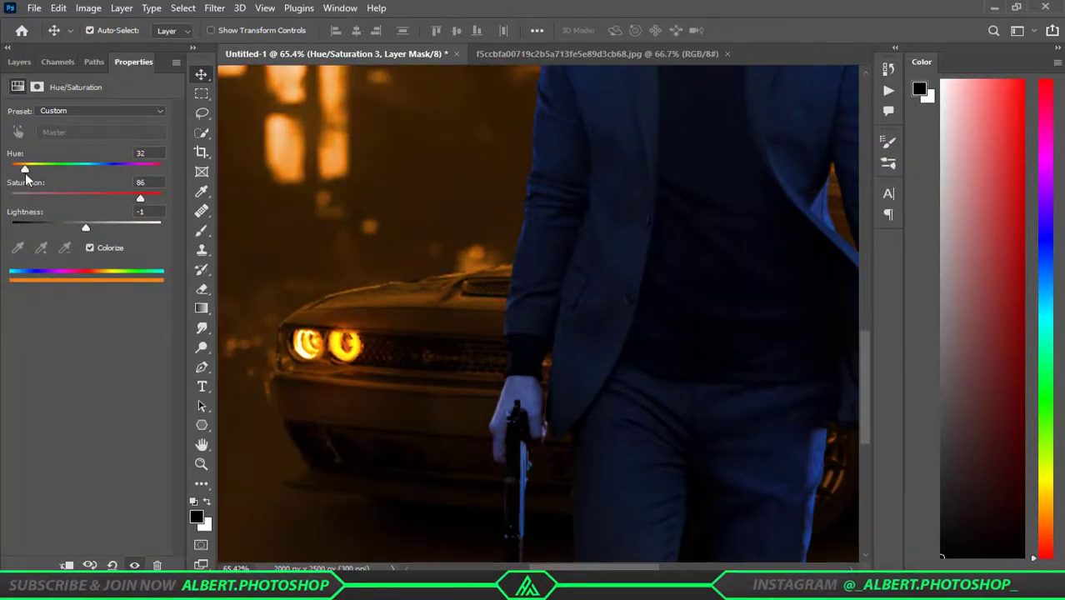
left_click(18, 62)
key("ctrl+i")
Step: Paint white on the Hue/Saturation 3 mask to reveal the orange tint over the headlights
key("b")
key("x")
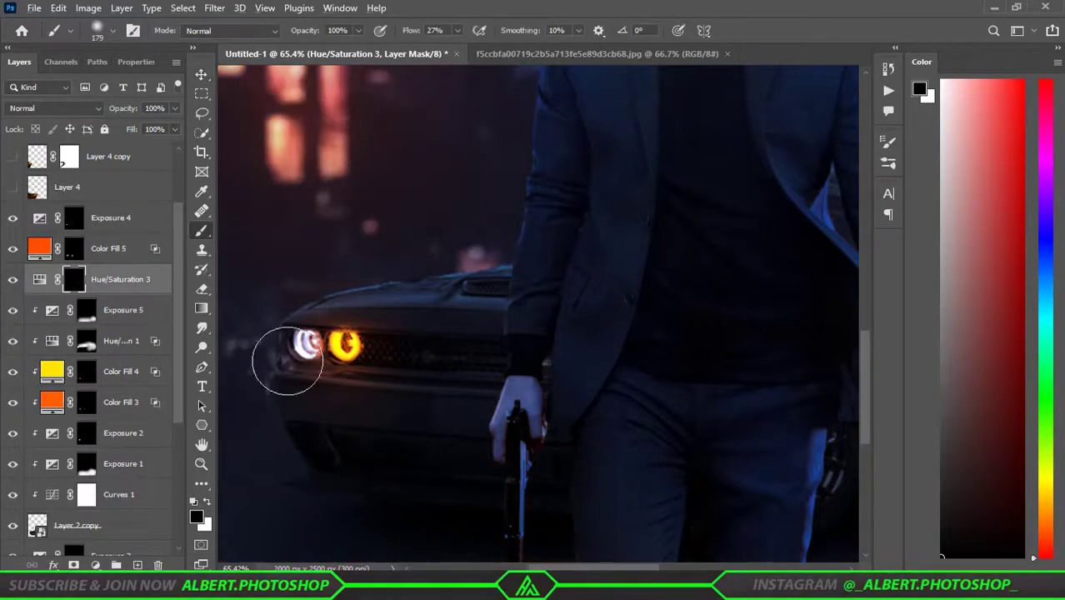
right_click(285, 356)
key("Escape")
scroll(304, 350, "up", 3)
scroll(350, 450, "up", 2)
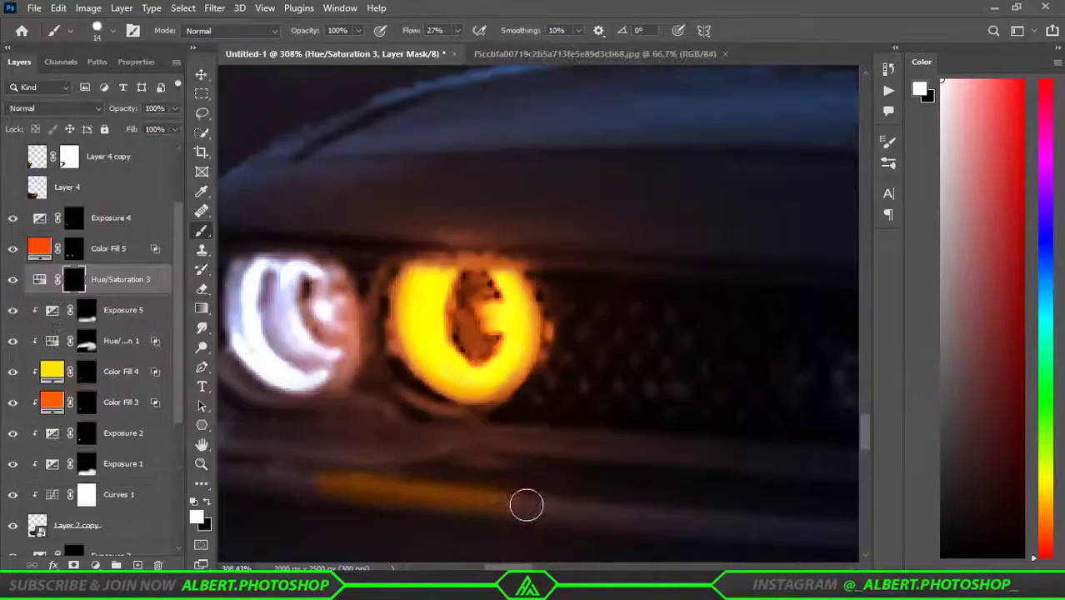
scroll(526, 503, "down", 3)
right_click(451, 469)
key("Escape")
scroll(451, 468, "up", 3)
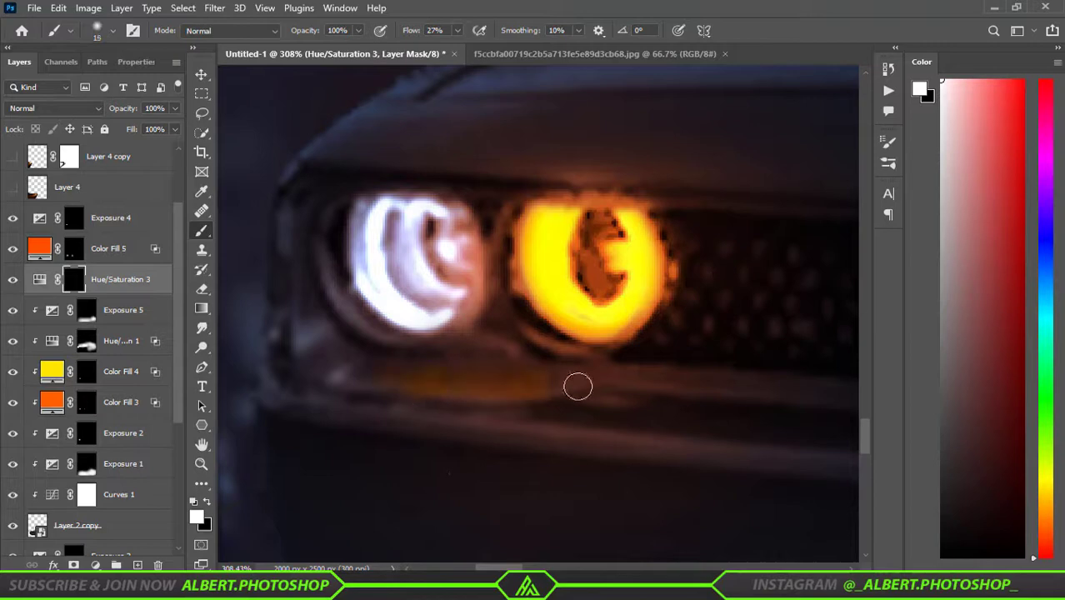
scroll(798, 399, "down", 3)
scroll(304, 423, "up", 3)
scroll(237, 428, "down", 3)
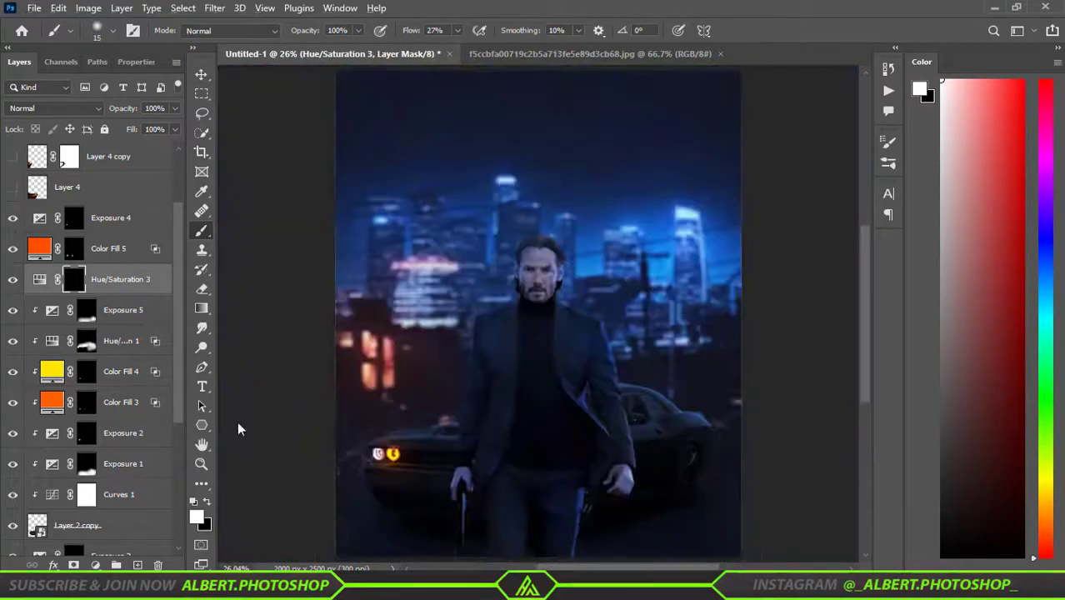
scroll(389, 435, "up", 2)
scroll(350, 417, "up", 2)
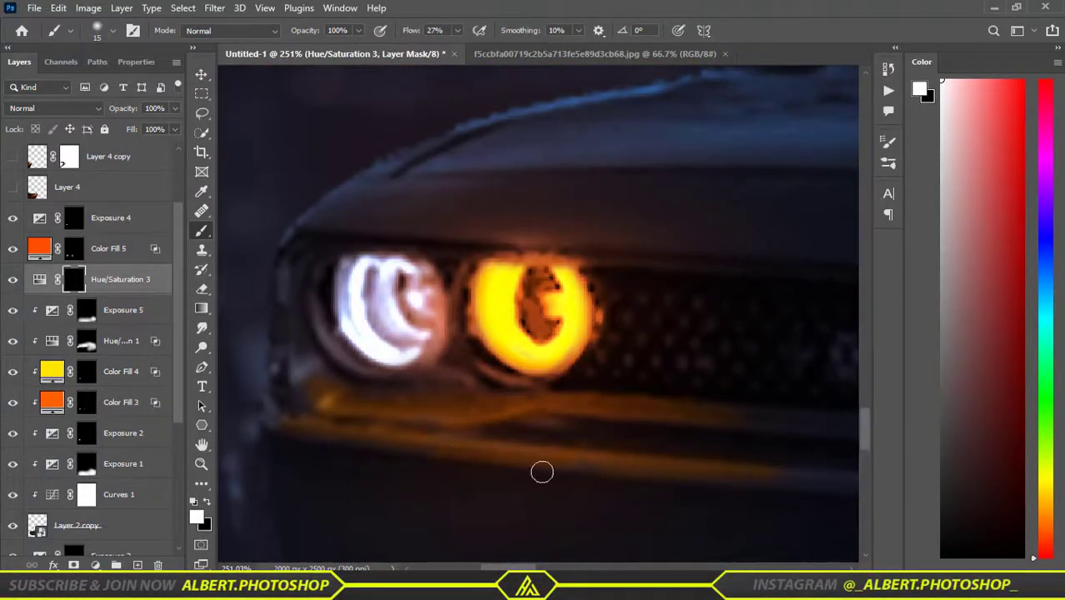
scroll(345, 350, "right", 5)
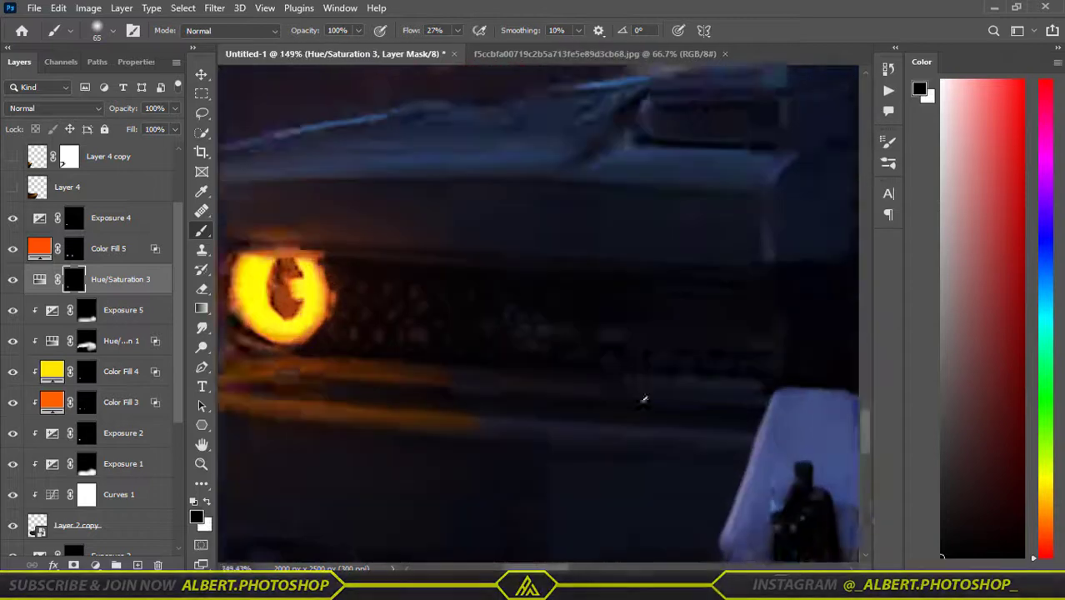
Step: Erase the tint from the arm with a smaller black brush, then retune it to Hue 43, Saturation 100
key("bracketleft")
key("bracketleft")
key("bracketleft")
key("x")
scroll(665, 448, "right", 3)
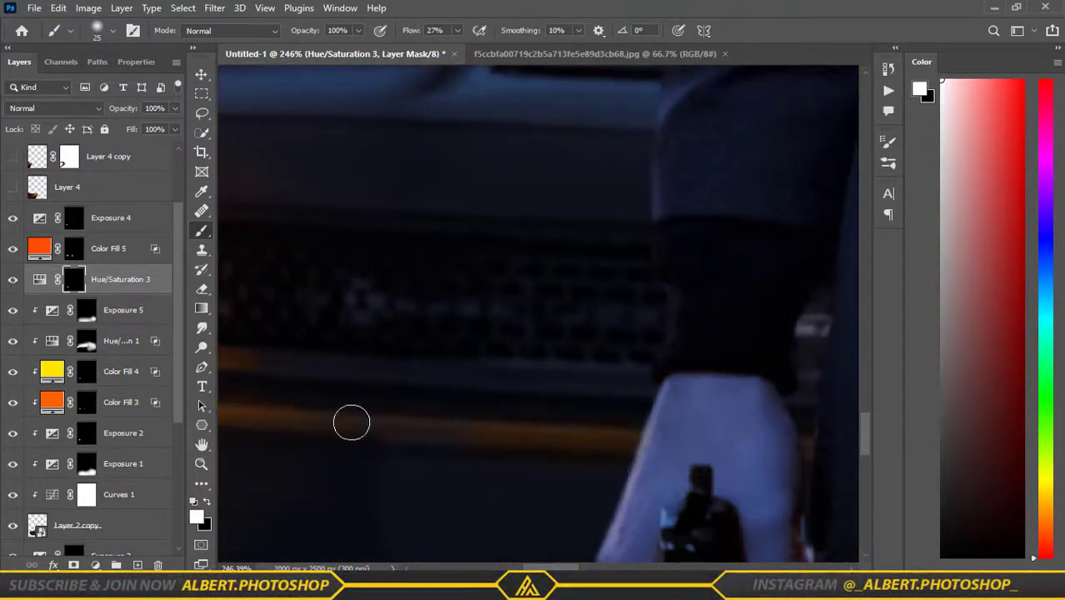
scroll(351, 423, "down", 5)
scroll(592, 376, "up", 3)
scroll(592, 376, "down", 3)
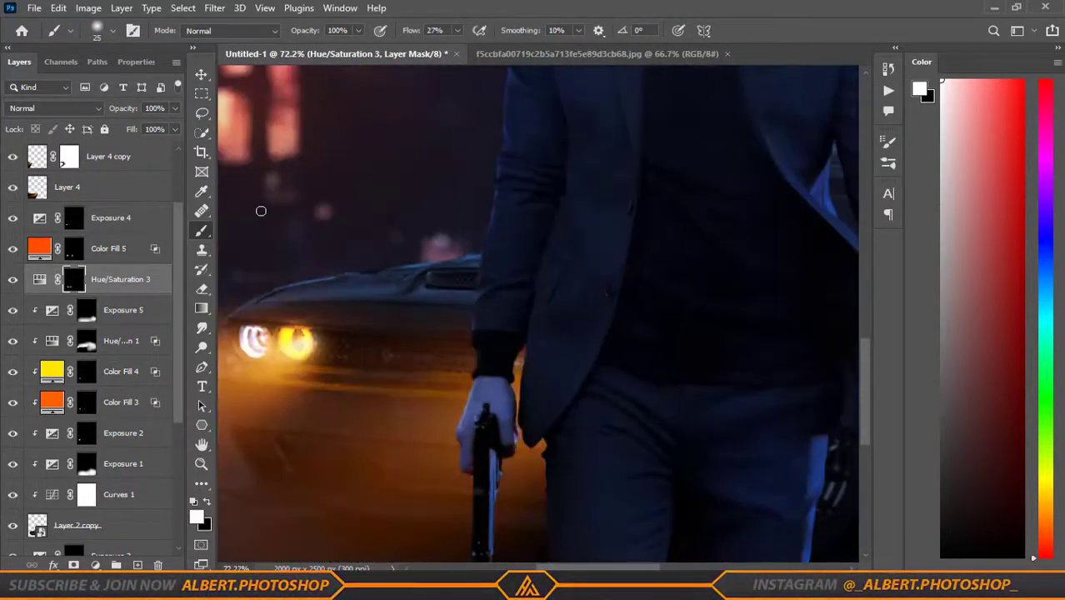
scroll(261, 211, "down", 2)
scroll(380, 405, "up", 4)
key("x")
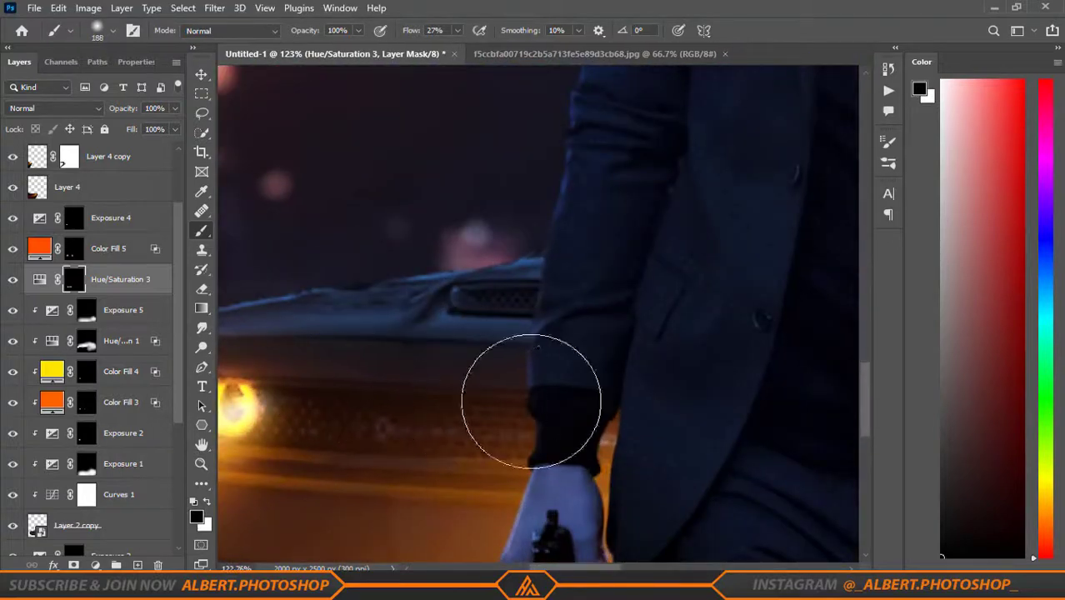
scroll(531, 401, "down", 3)
scroll(369, 421, "up", 3)
scroll(351, 381, "up", 2)
scroll(351, 381, "up", 2)
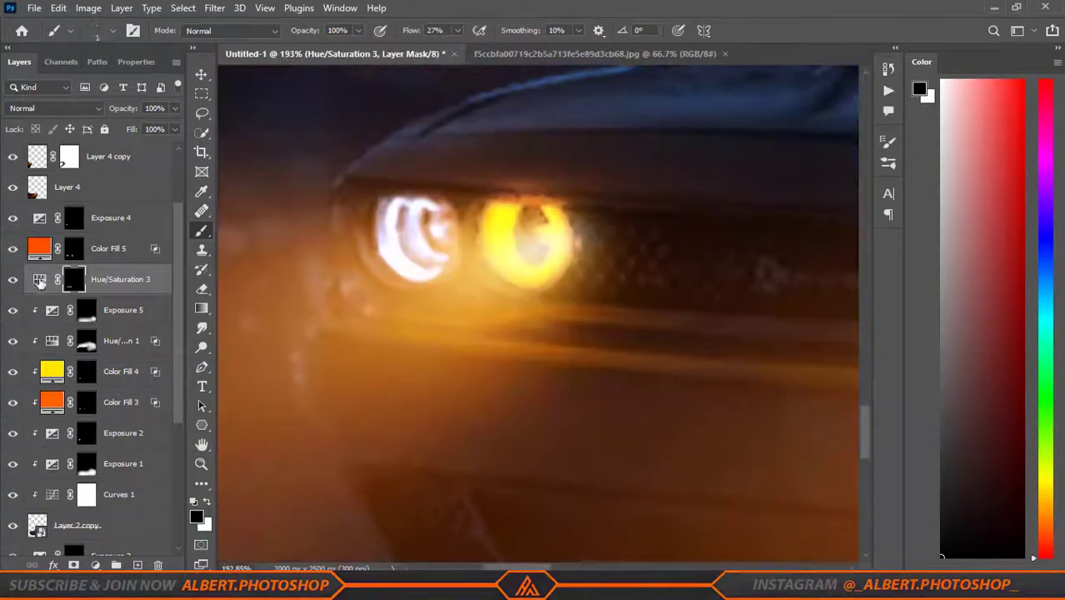
double_click(39, 279)
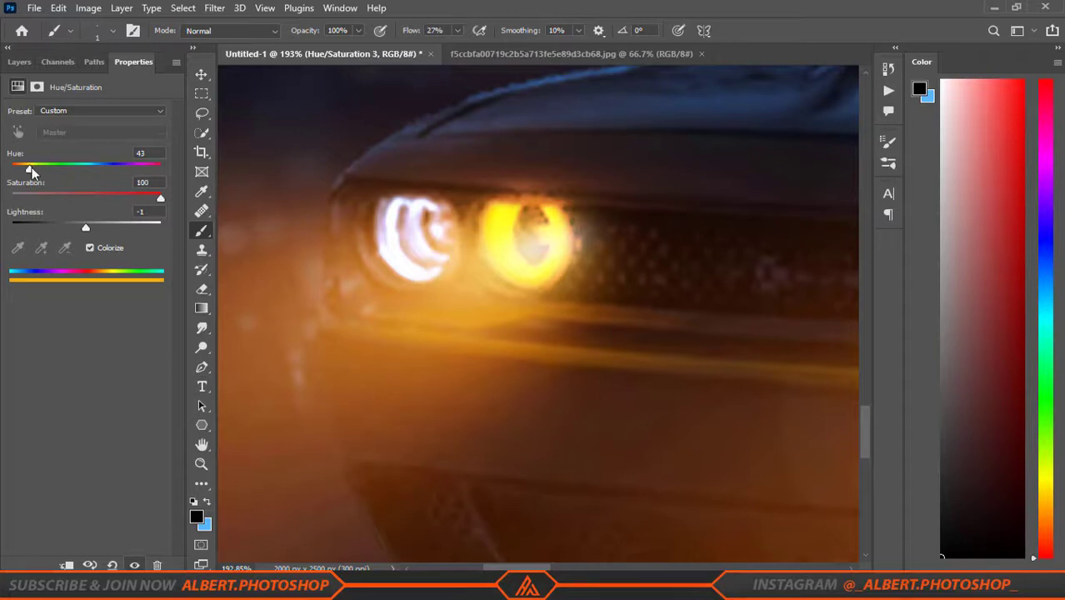
Step: Select the Hue/Saturation 3 mask and fit the whole image on screen to review it
left_click(19, 62)
left_click(74, 279)
scroll(500, 333, "down", 3)
scroll(309, 321, "up", 3)
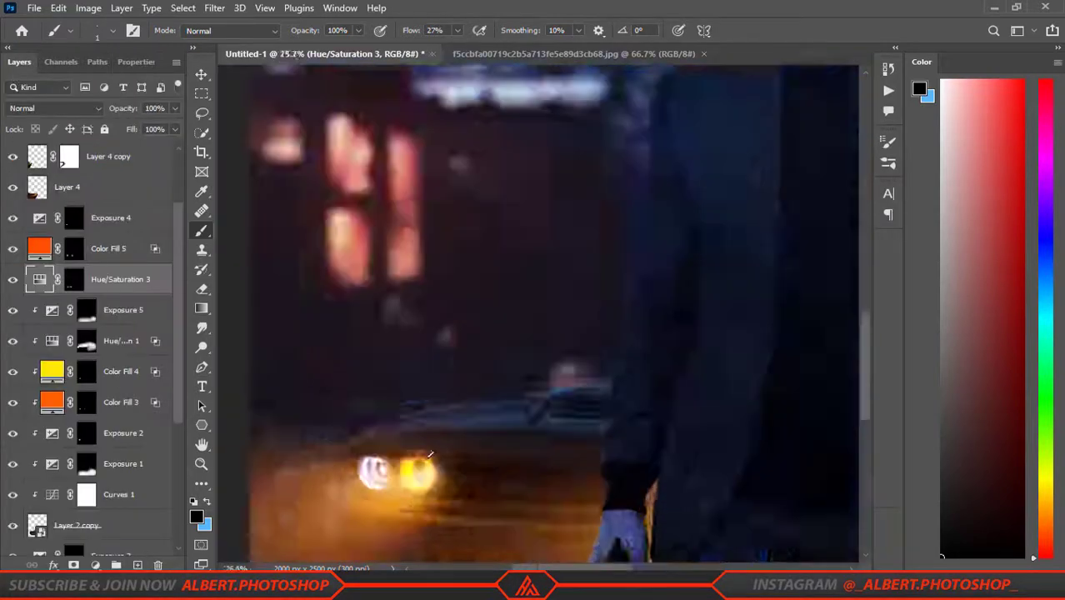
scroll(351, 352, "up", 2)
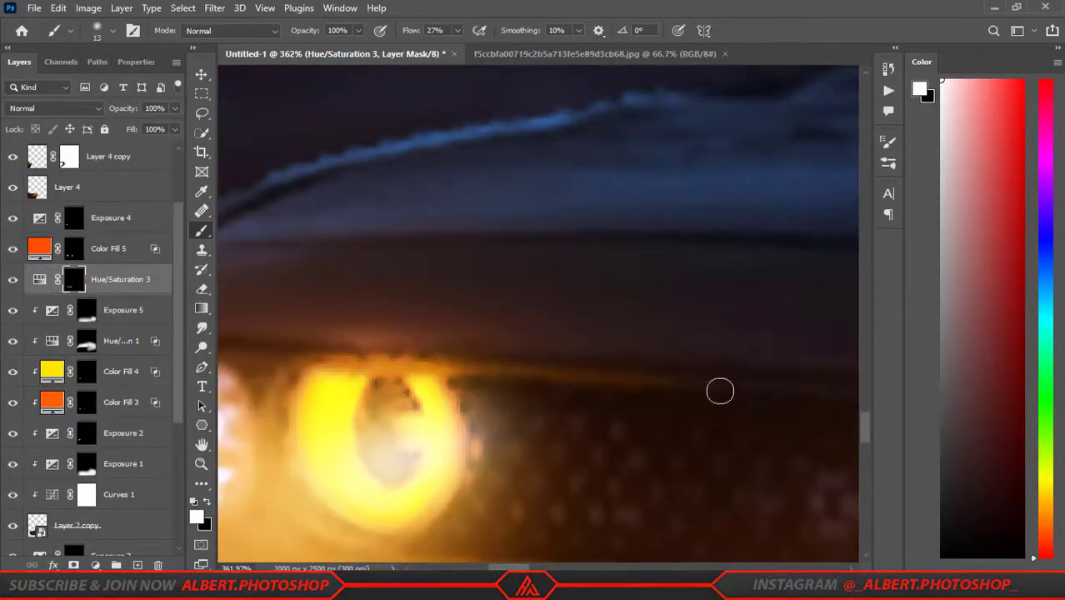
scroll(360, 352, "down", 2)
scroll(514, 365, "down", 3)
scroll(597, 374, "up", 4)
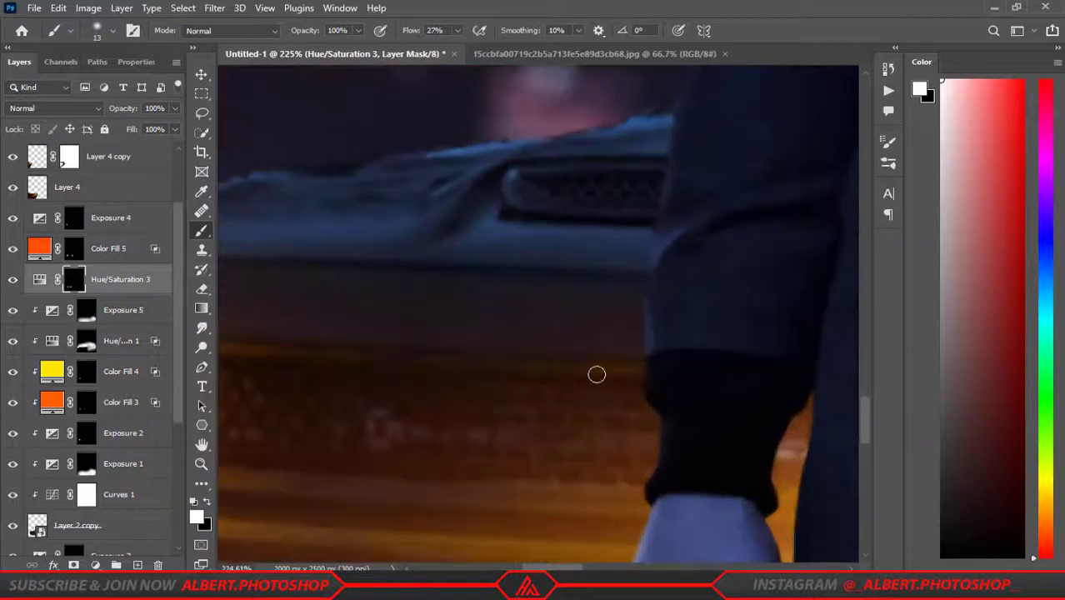
scroll(476, 364, "down", 4)
scroll(469, 261, "up", 2)
key("ctrl+0")
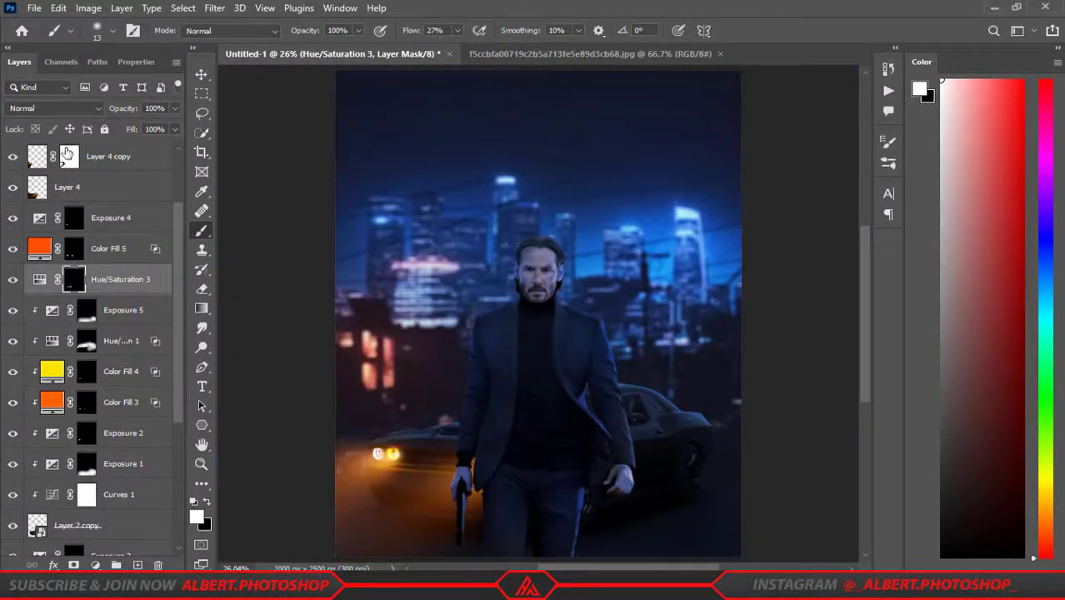
scroll(67, 154, "down", 2)
scroll(50, 250, "down", 2)
scroll(10, 344, "up", 7)
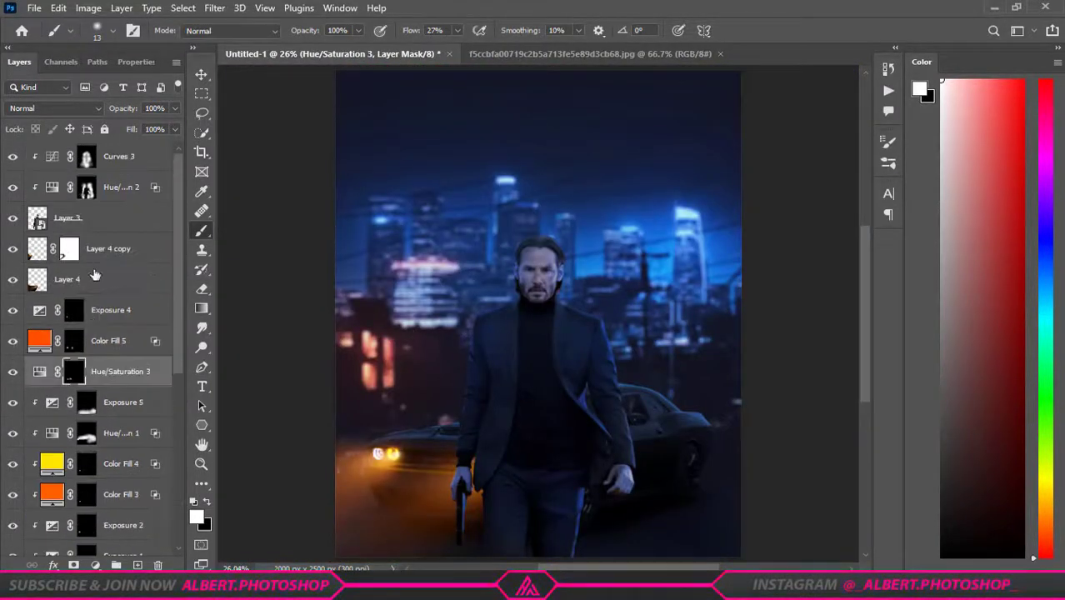
scroll(490, 533, "up", 3)
scroll(490, 533, "up", 3)
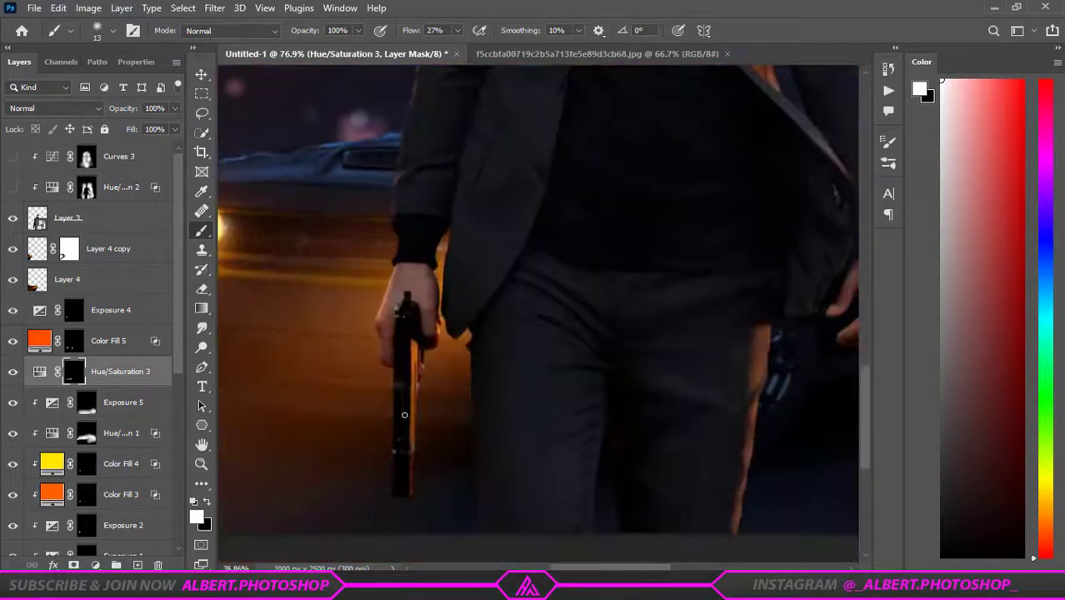
Step: Re-enable Curves 3 and touch up the Curves 3 and Hue/Saturation 2 masks around the arm and legs
left_click(12, 156)
left_click(86, 189)
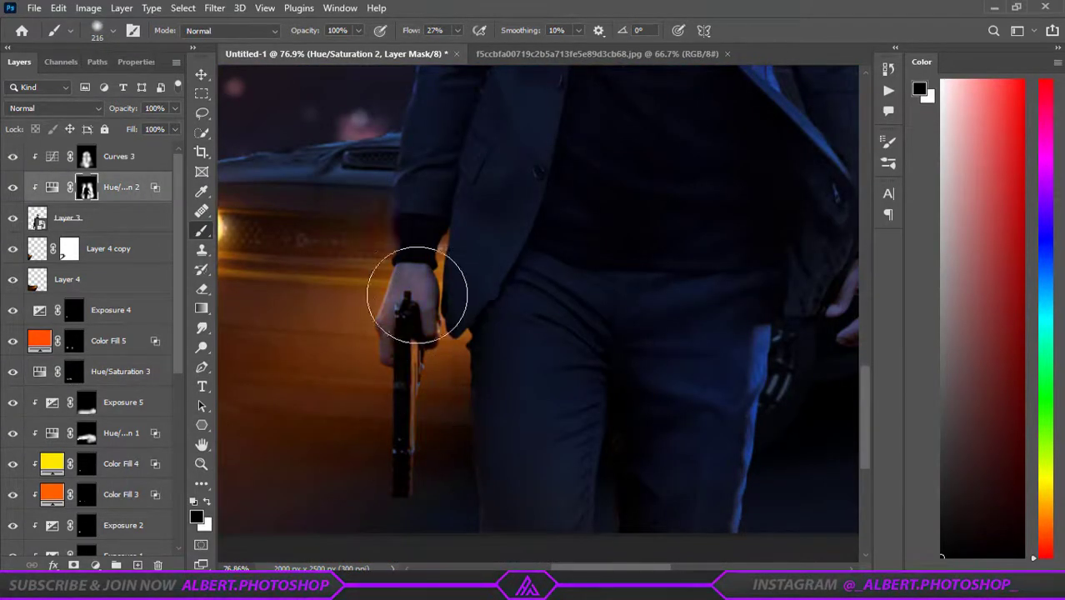
scroll(417, 294, "up", 3)
key("alt+bracketright")
scroll(350, 380, "down", 3)
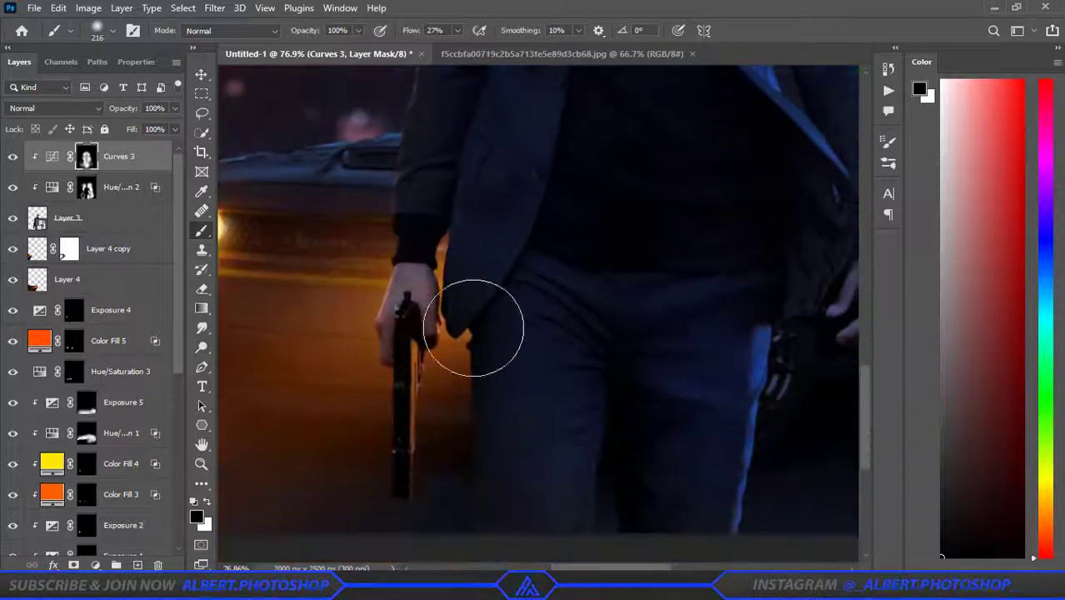
scroll(383, 275, "up", 3)
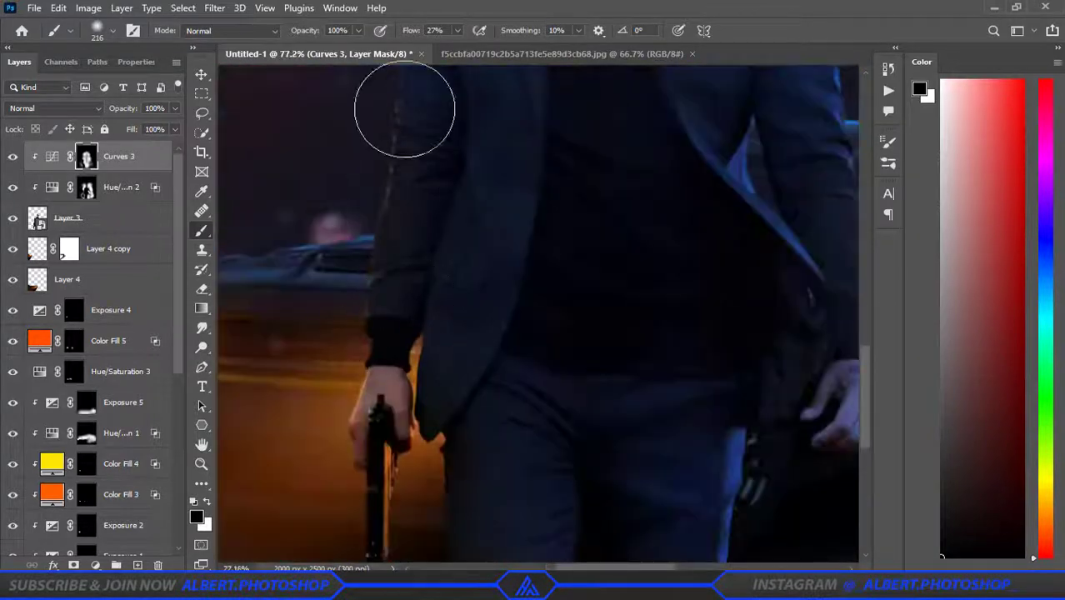
scroll(377, 234, "up", 3)
key("alt+bracketleft")
scroll(417, 192, "down", 3)
scroll(466, 243, "up", 2)
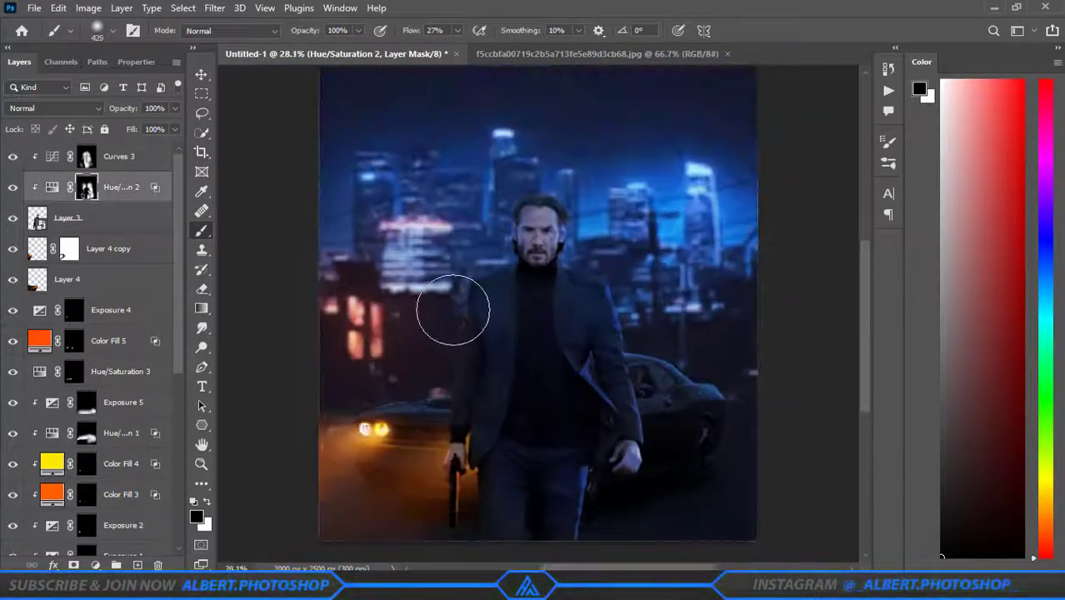
scroll(466, 236, "up", 2)
scroll(467, 236, "down", 2)
scroll(571, 348, "up", 2)
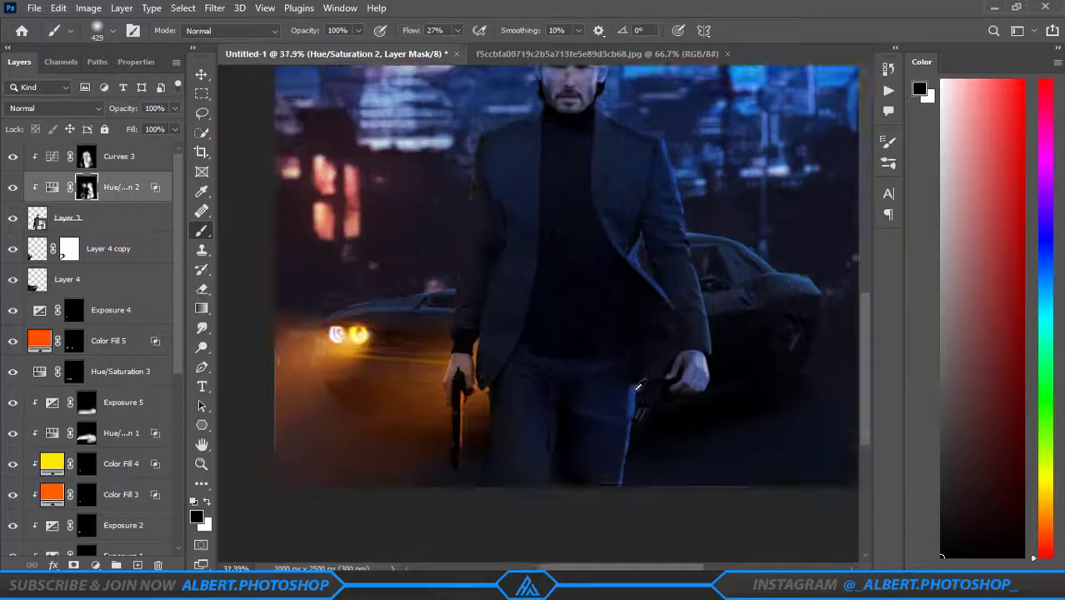
scroll(549, 305, "down", 3)
Step: Select the Exposure 4 adjustment layer
left_click(133, 160)
left_click(126, 323)
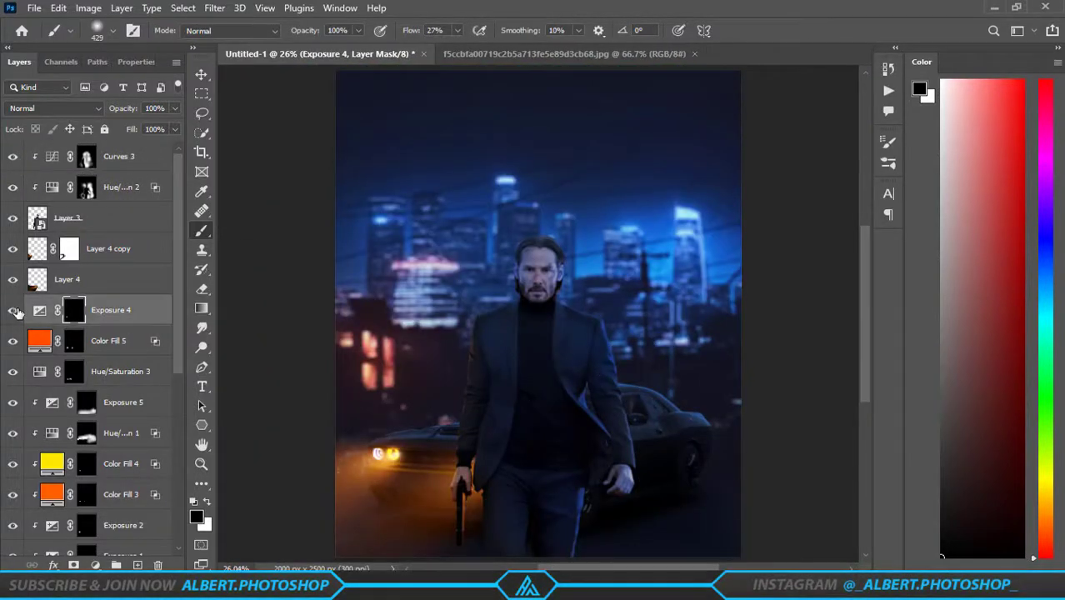
scroll(408, 358, "down", 2)
scroll(144, 351, "down", 5)
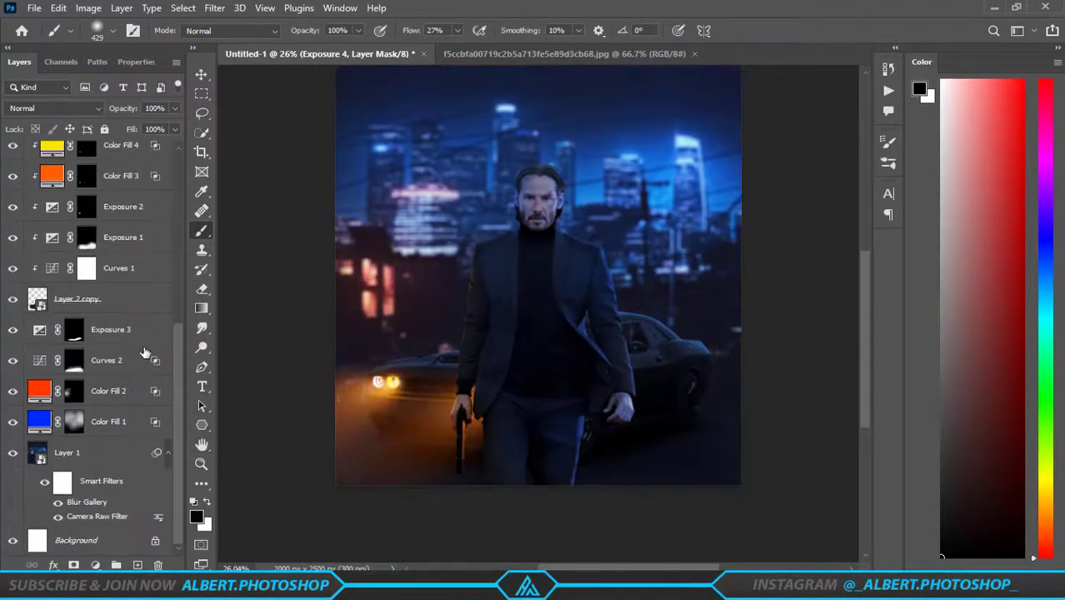
Step: Add a #262d3a Solid Color fill above Layer 1 and invert its mask to hide it
left_click(94, 459)
left_click(96, 565)
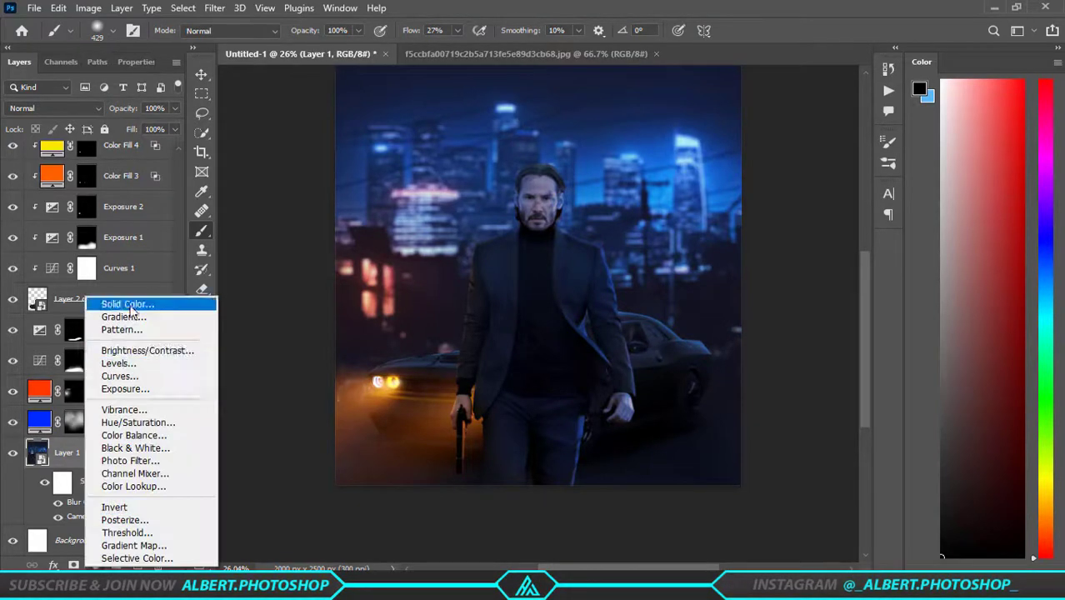
left_click(116, 302)
left_click_drag(594, 422, 656, 459)
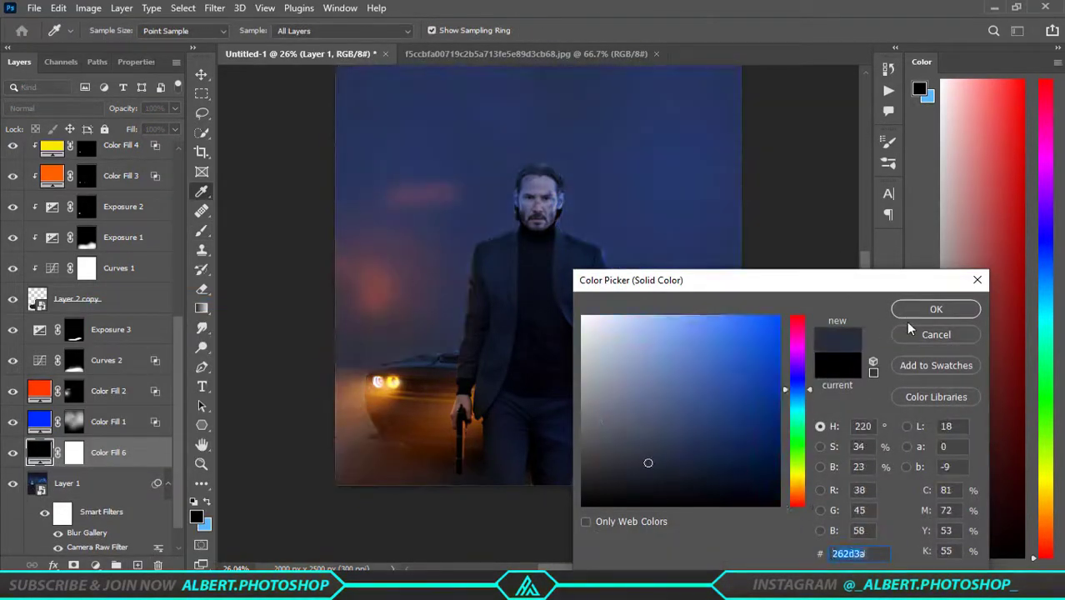
left_click(925, 310)
key("ctrl+i")
Step: Paint white fog into the fill's mask near the car using the clouds brush
key("b")
left_click(97, 33)
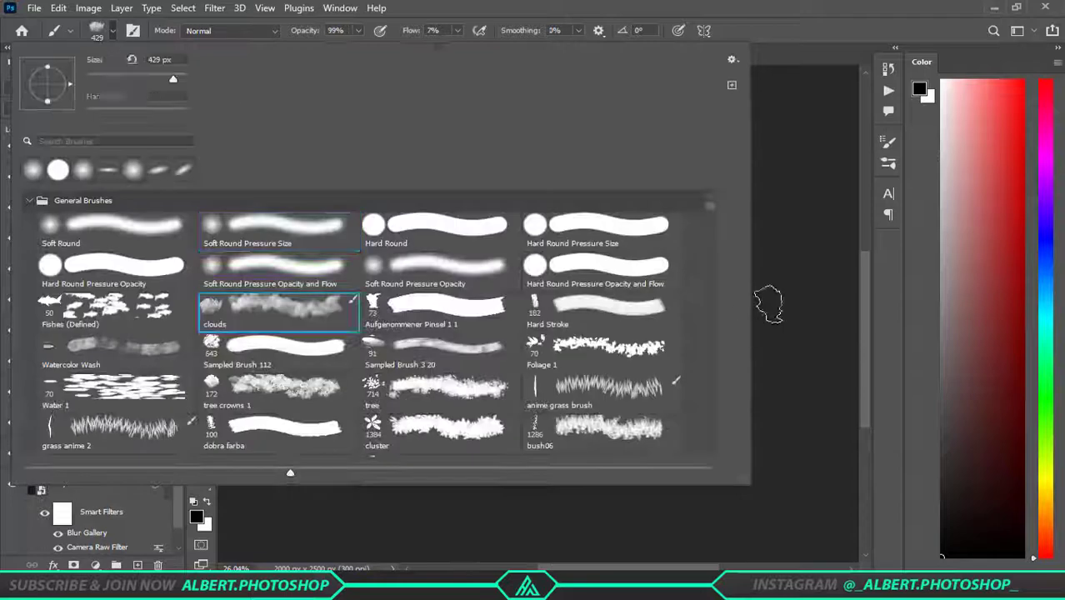
left_click(768, 304)
scroll(804, 333, "down", 3)
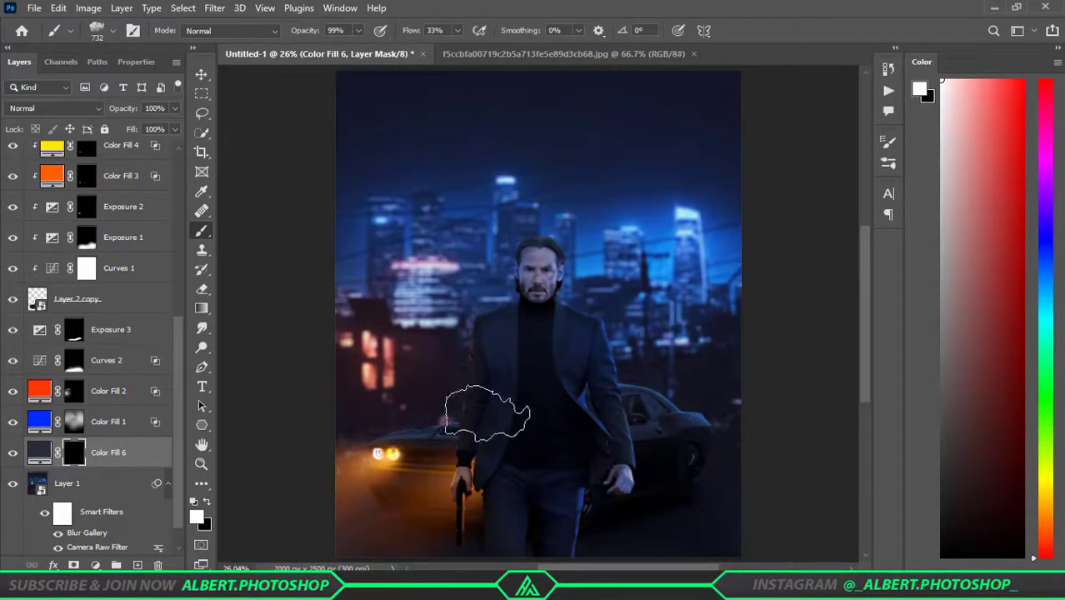
left_click(487, 413)
scroll(700, 407, "up", 3)
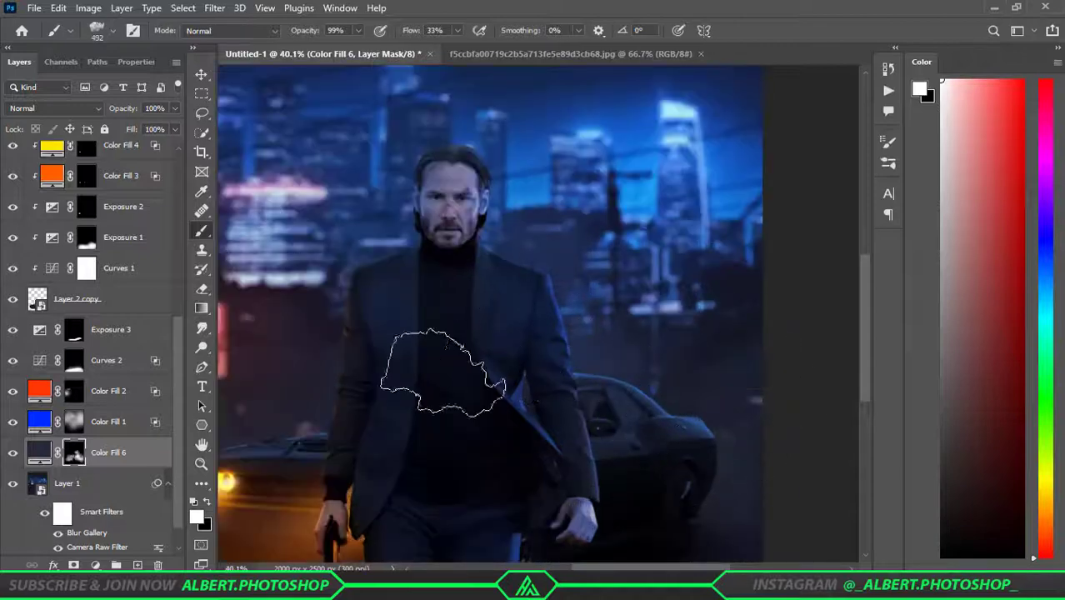
scroll(348, 416, "down", 3)
scroll(539, 444, "up", 2)
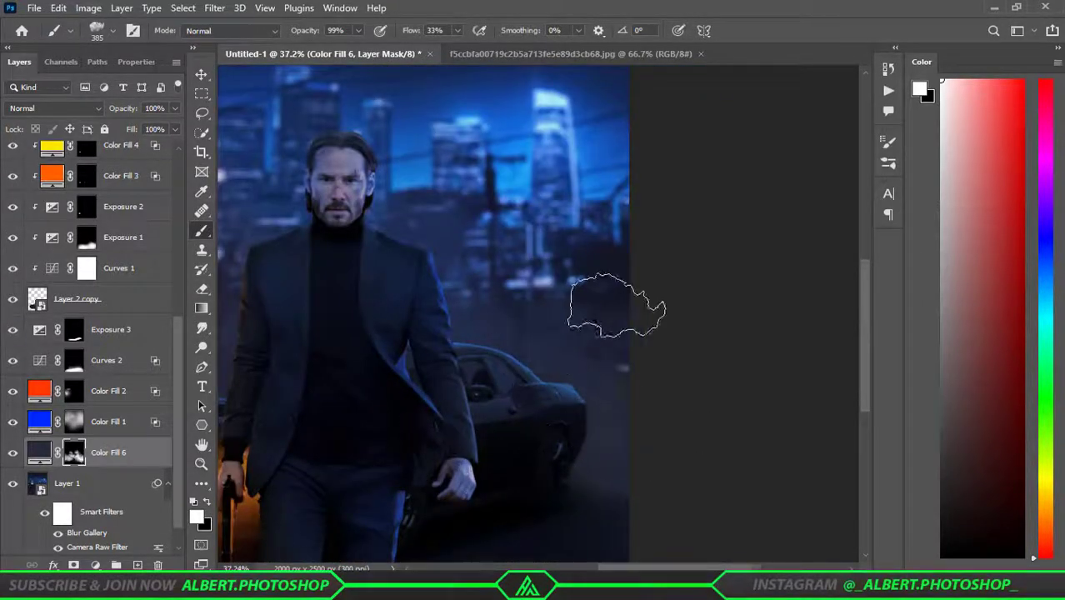
scroll(617, 306, "down", 2)
scroll(350, 400, "up", 1)
key("x")
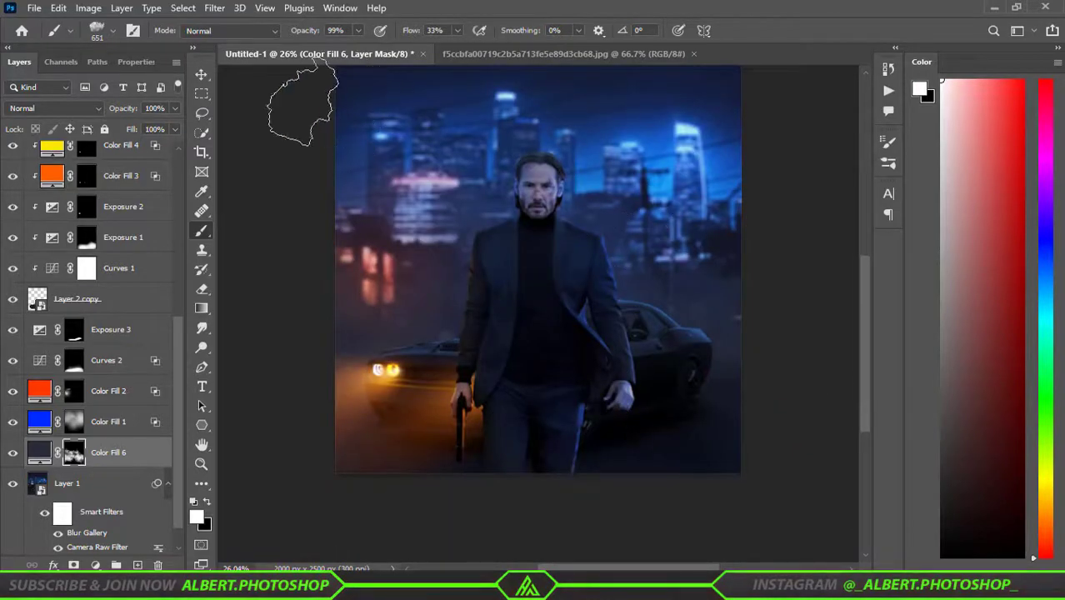
Step: Change the fog fill colour to #2c364b
key("v")
double_click(39, 452)
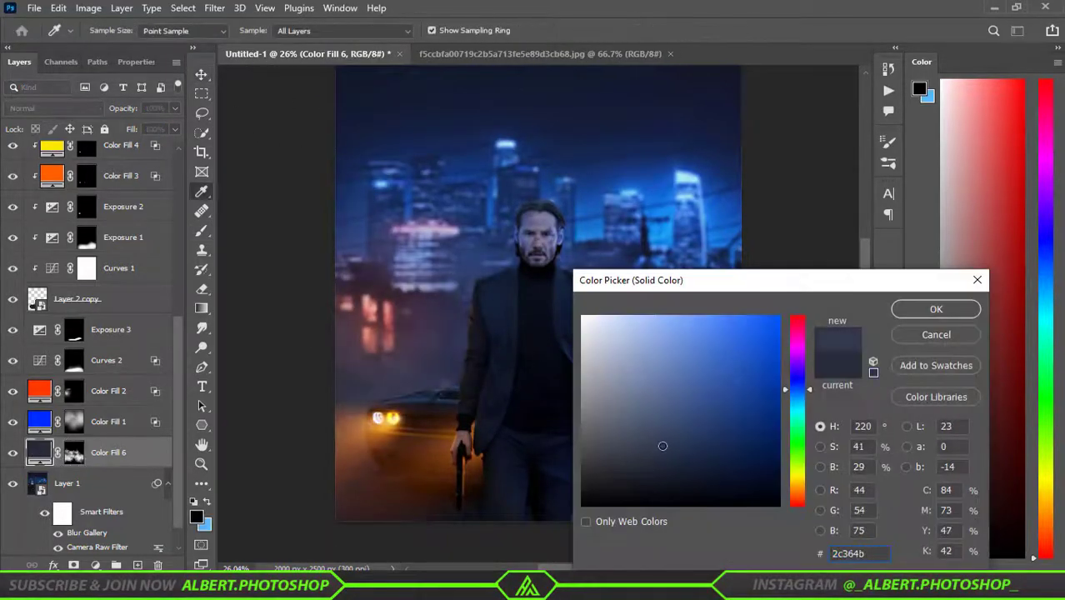
key("Return")
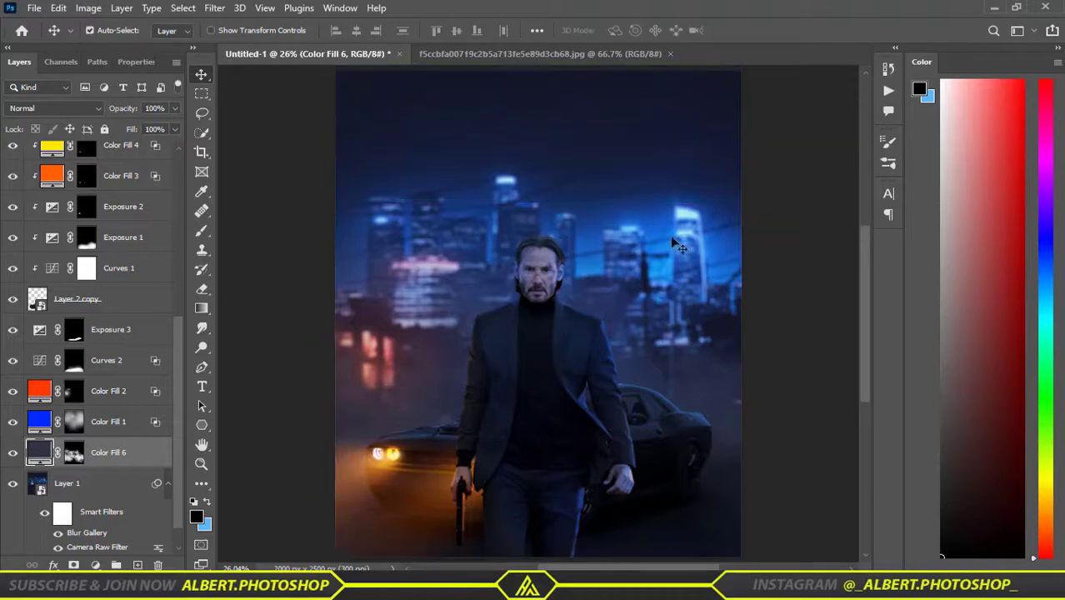
Step: Discard a trial Exposure layer and add a Curves adjustment above Layer 1 with point 184/195
scroll(537, 300, "up", 2)
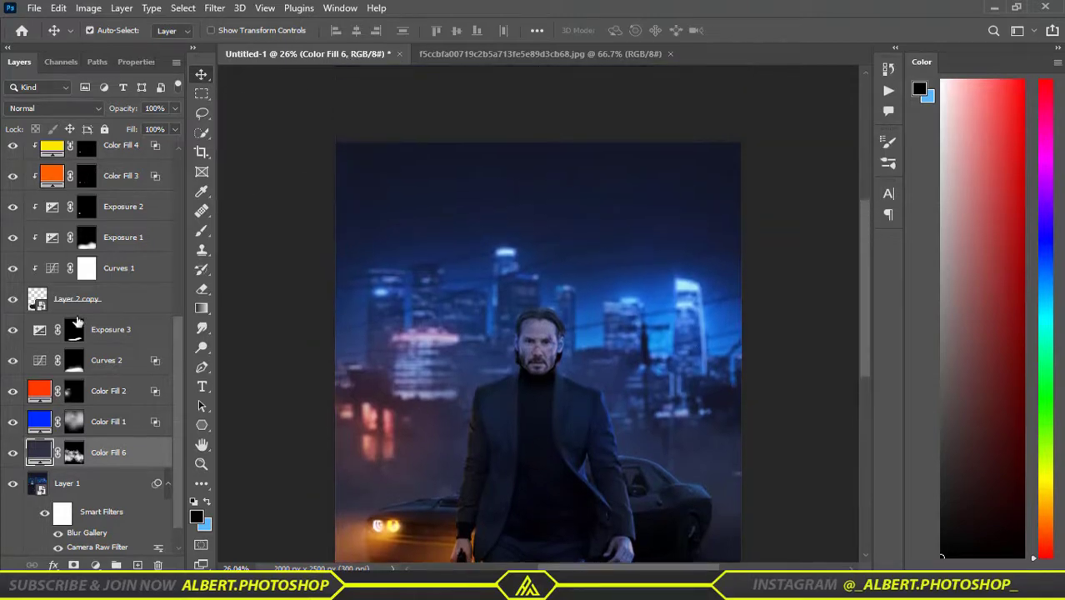
left_click(67, 453)
left_click(95, 565)
left_click(143, 386)
left_click_drag(87, 150, 82, 152)
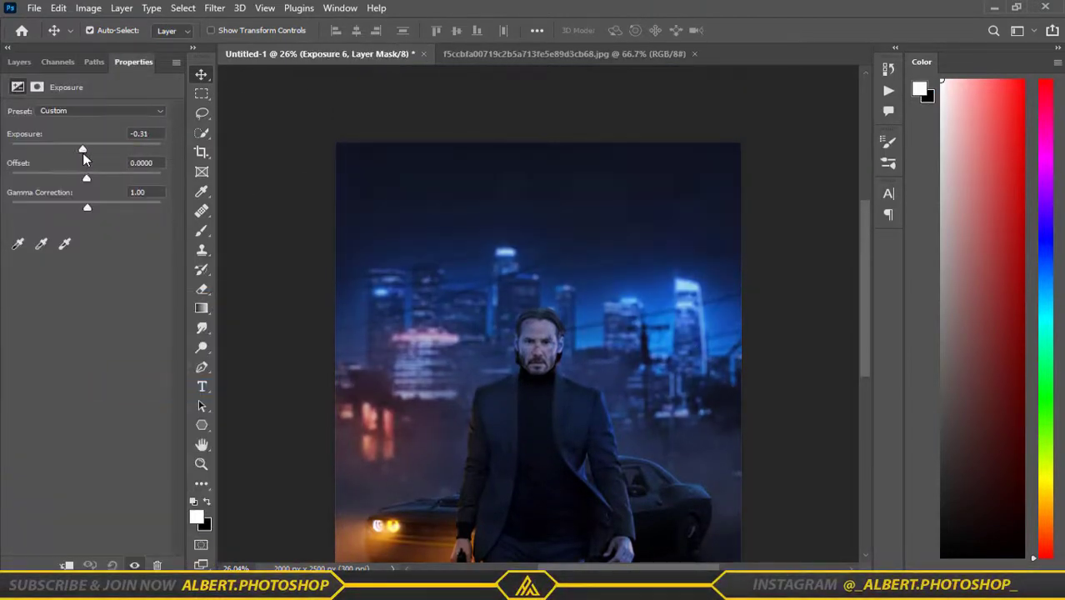
scroll(538, 333, "down", 2)
left_click(19, 62)
left_click(95, 565)
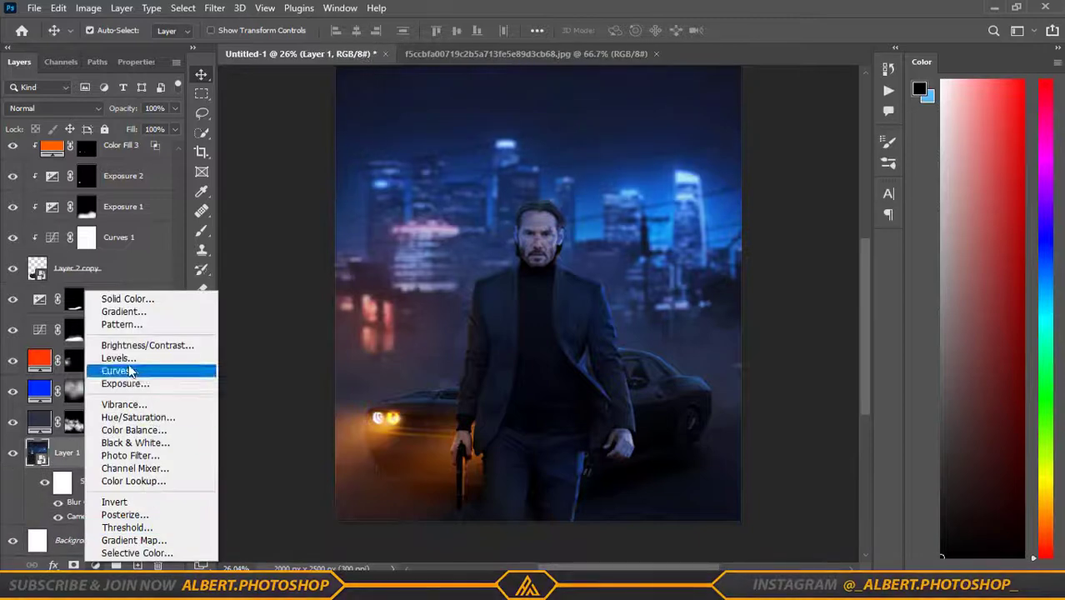
left_click(125, 367)
left_click_drag(126, 180, 126, 174)
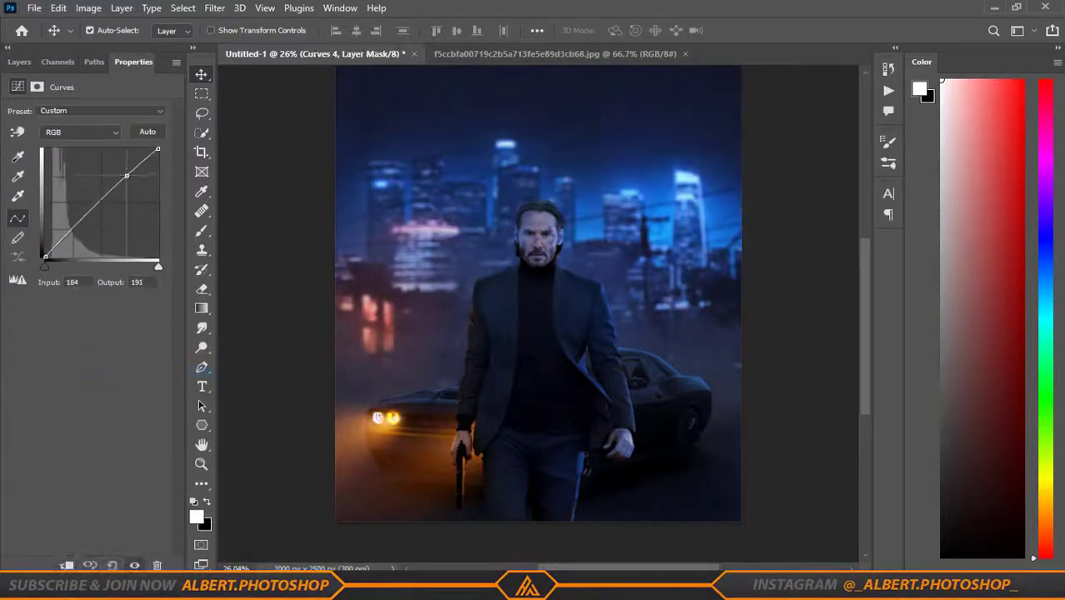
left_click(18, 62)
Step: Darken the Color Fill 6 fog colour to #242a37
double_click(39, 421)
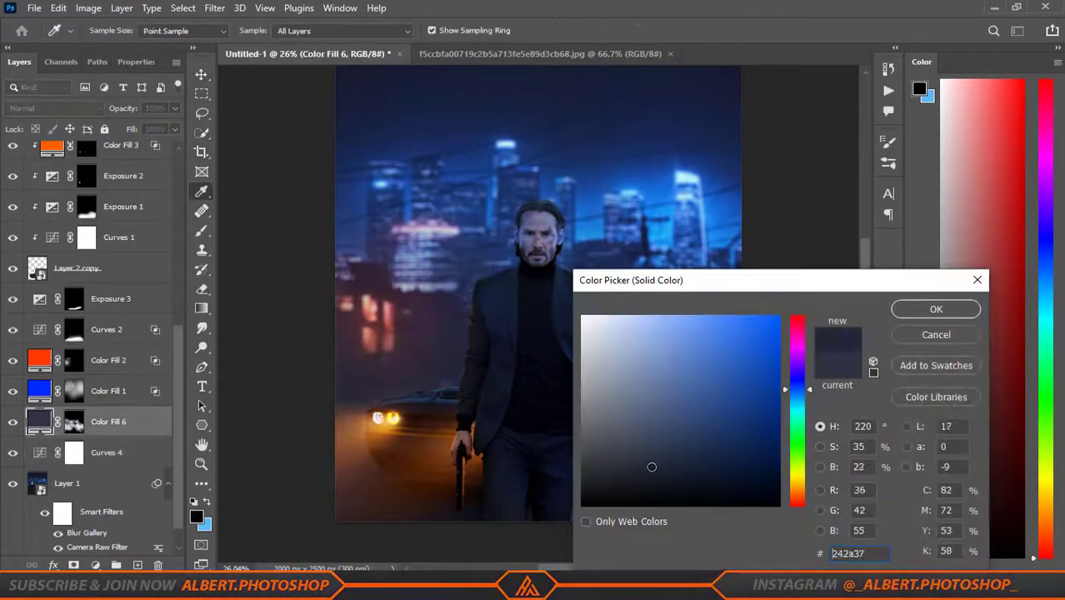
mouse_move(652, 467)
left_mouse_down()
mouse_move(659, 442)
mouse_move(630, 459)
left_mouse_up()
key("Return")
Step: Paint more white fog on the Color Fill 6 mask over the skyline and car
scroll(654, 369, "up", 1)
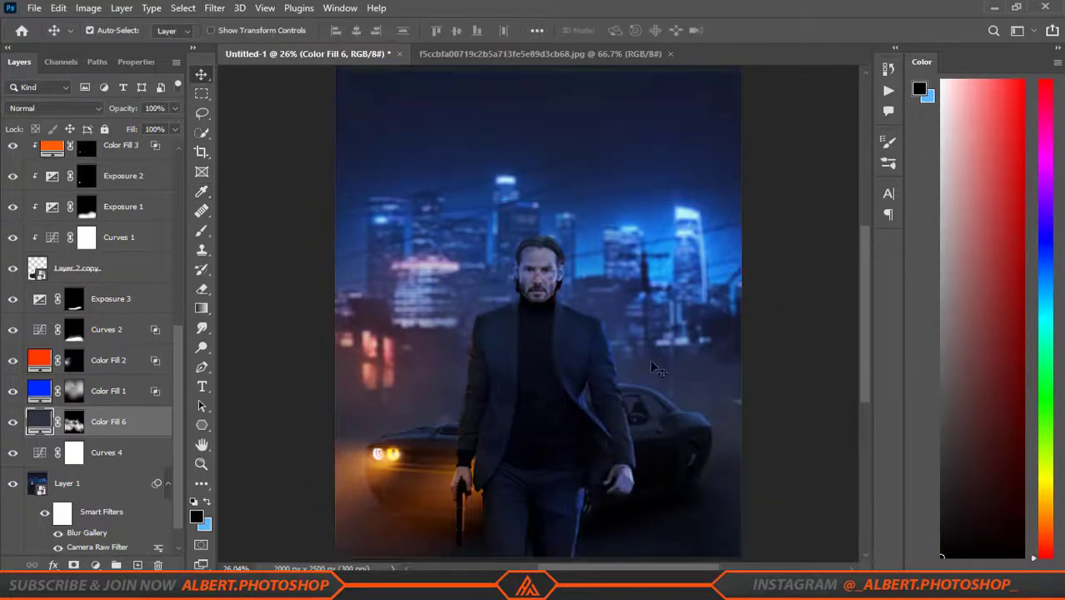
scroll(467, 350, "up", 1)
left_click(202, 231)
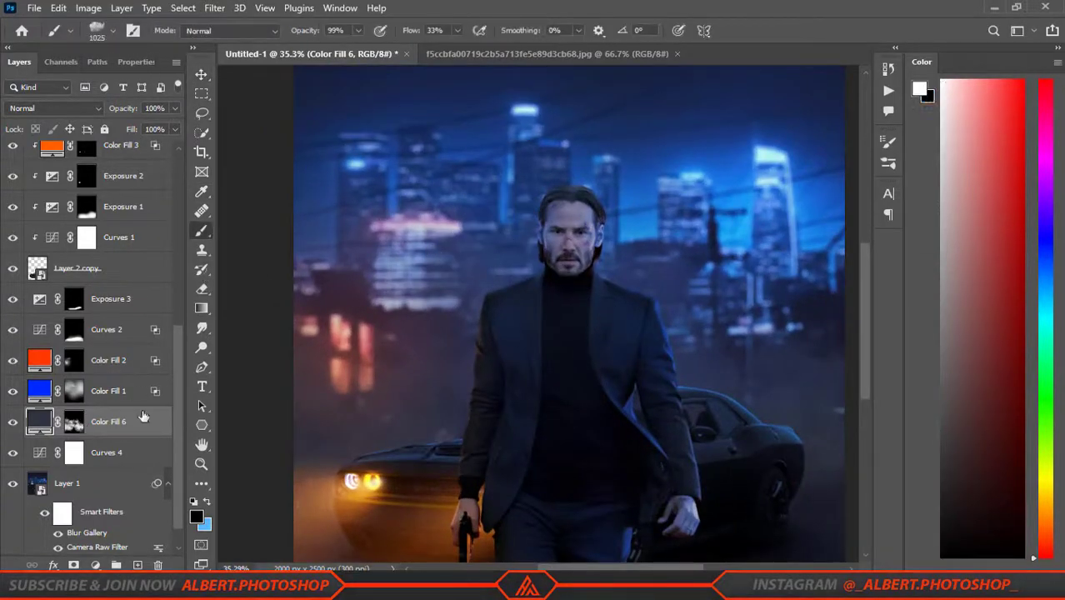
left_click(75, 422)
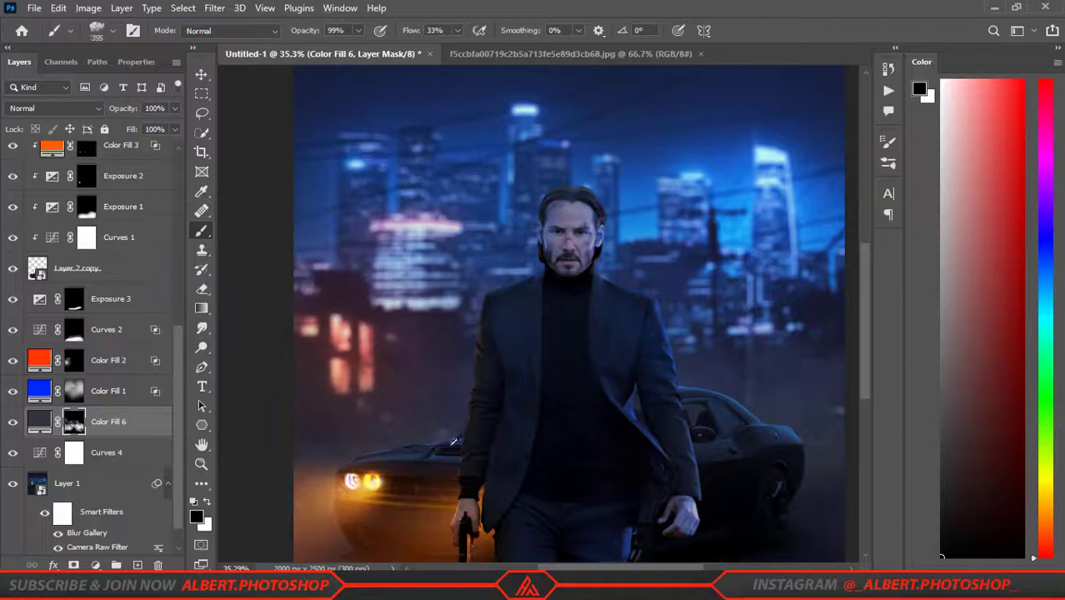
key("x")
scroll(404, 467, "up", 2)
scroll(856, 427, "down", 2)
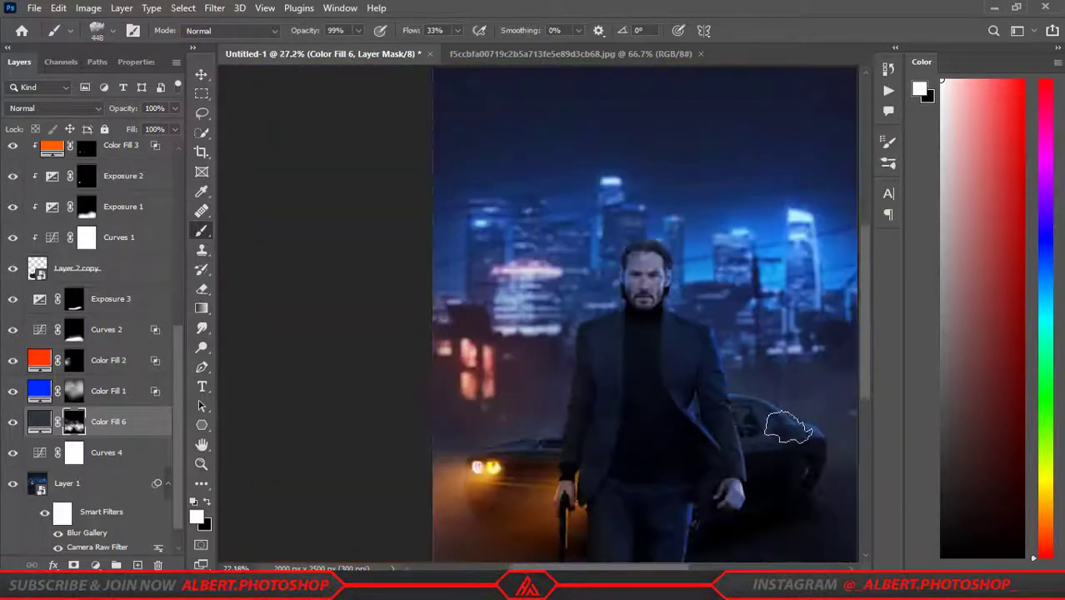
scroll(809, 428, "up", 1)
scroll(450, 415, "up", 1)
scroll(340, 450, "down", 2)
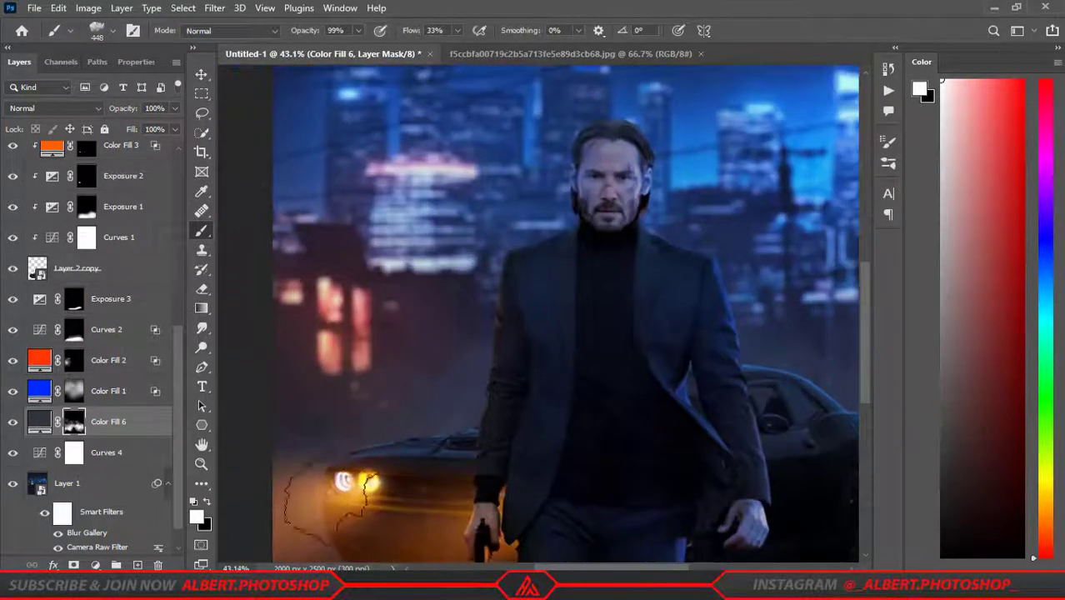
scroll(517, 441, "down", 1)
scroll(690, 440, "down", 1)
key("v")
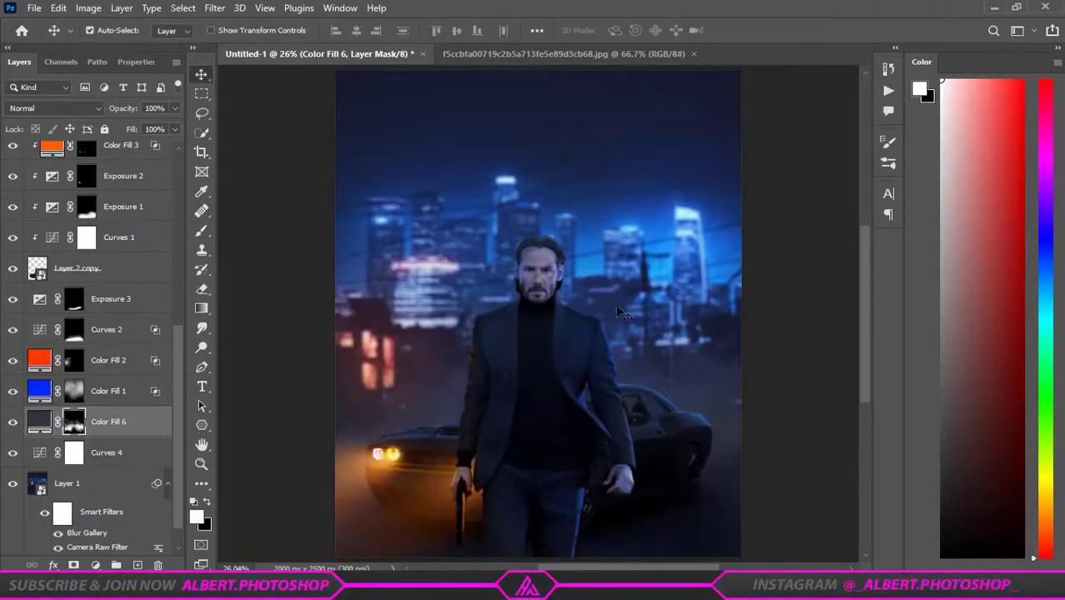
scroll(591, 265, "down", 1)
scroll(647, 310, "down", 2)
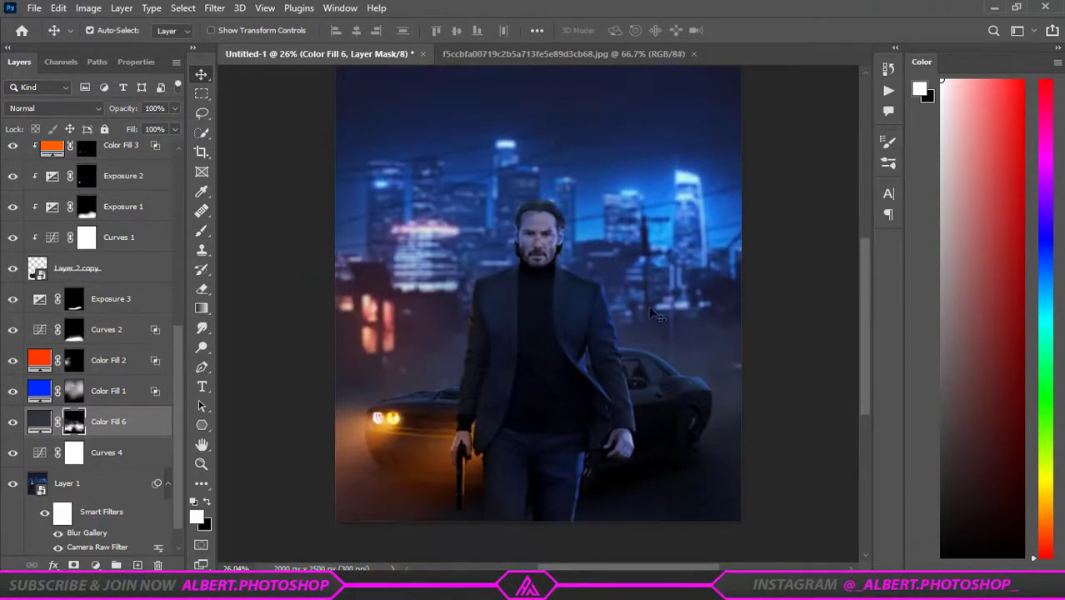
scroll(618, 267, "up", 2)
scroll(618, 267, "down", 1)
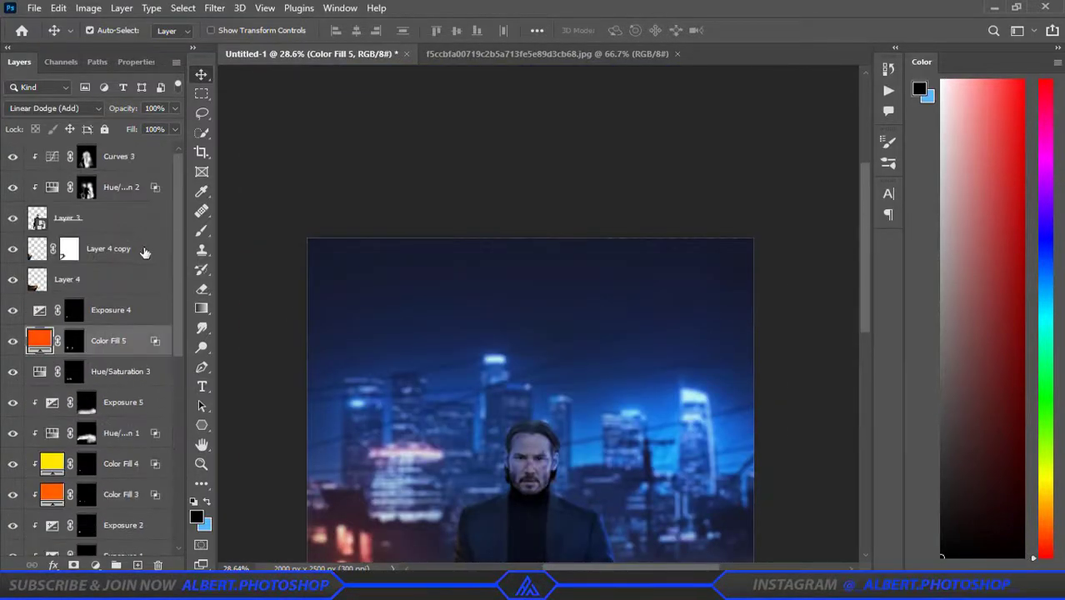
Step: Add an orange Solid Color fill above Layer 4 copy in Linear Dodge (Add) mode
left_click(95, 565)
left_click(171, 364)
left_click(936, 309)
left_click(54, 108)
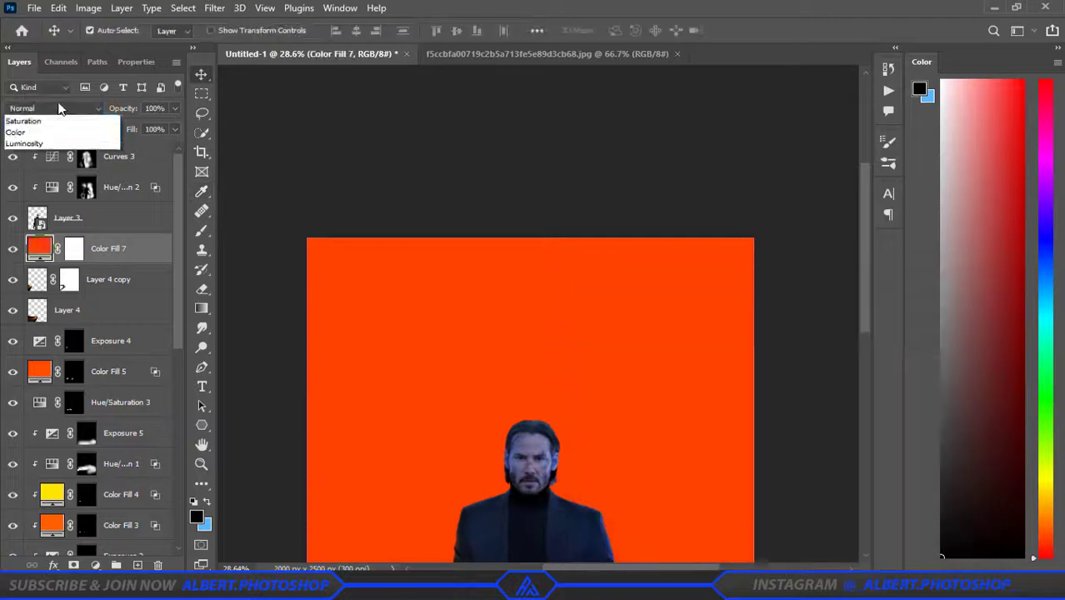
left_click(77, 255)
scroll(389, 325, "down", 3)
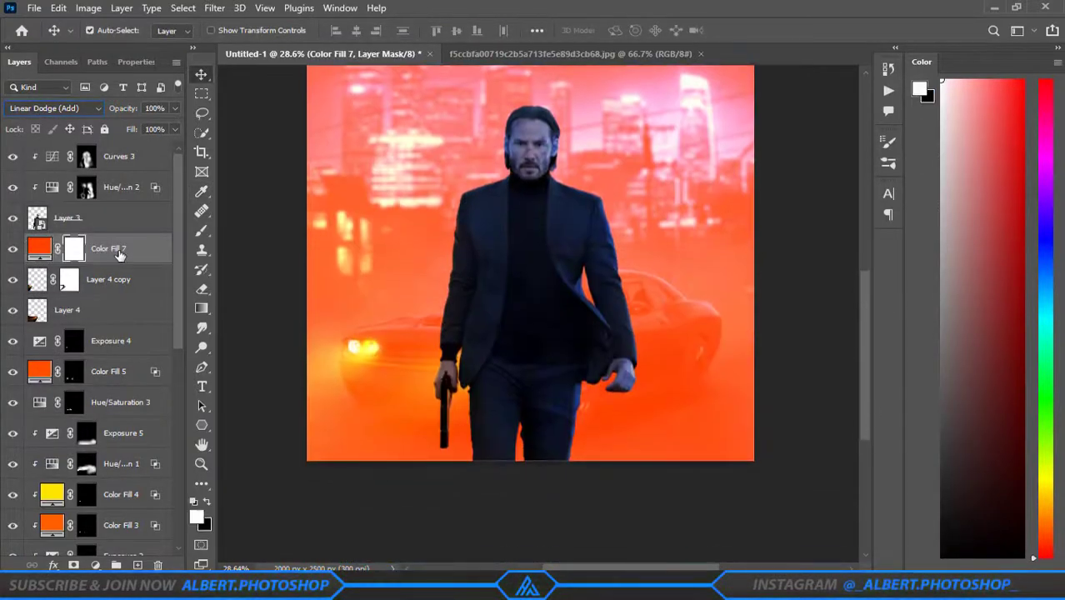
Step: Invert the Color Fill 7 mask so the orange glow is hidden
key("ctrl+i")
key("ctrl+z")
double_click(152, 248)
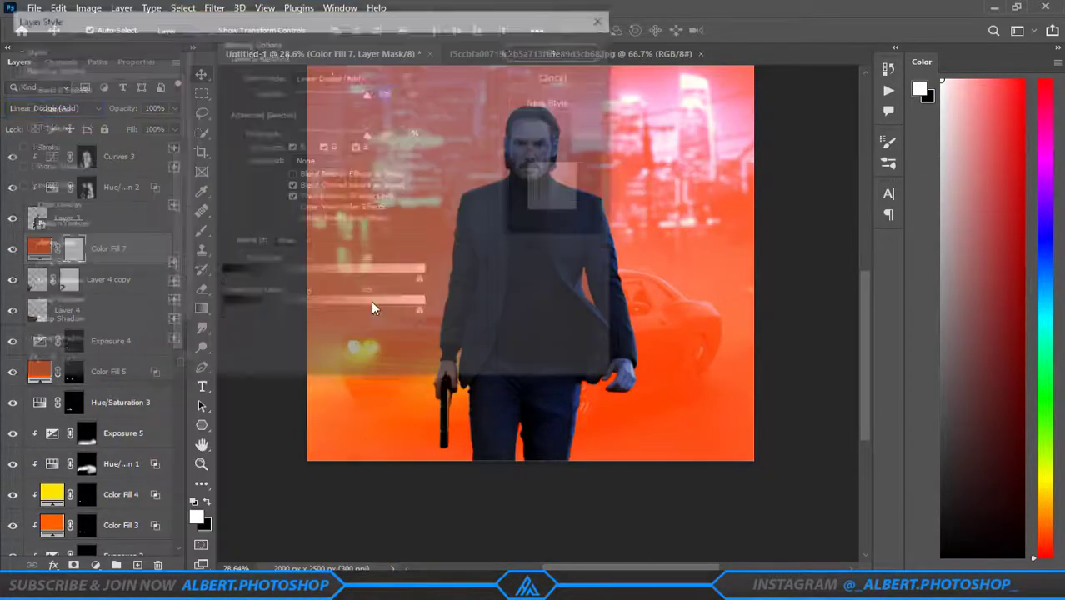
left_click(245, 73)
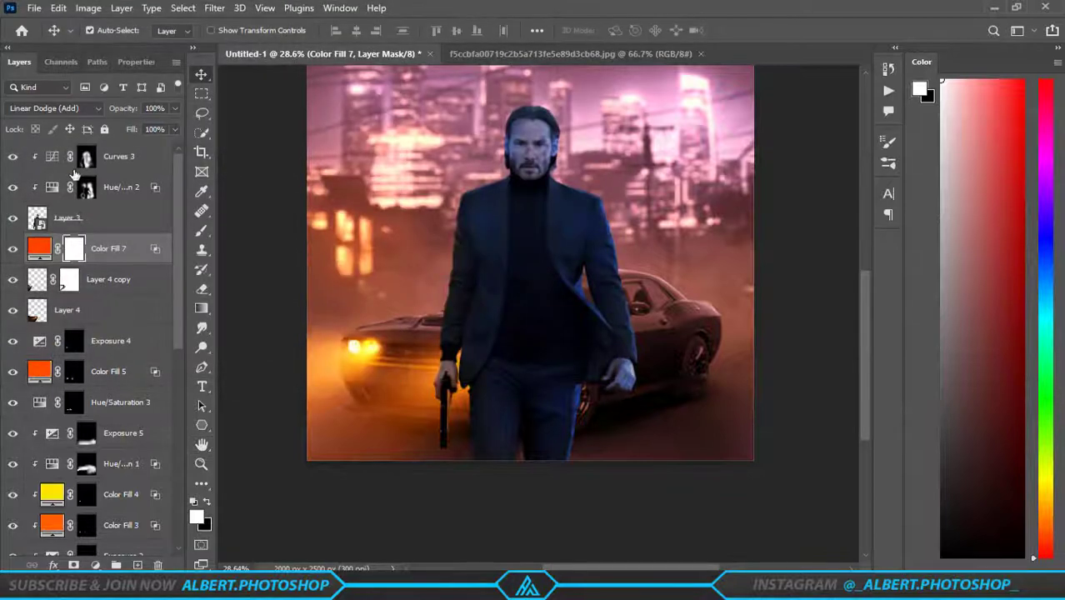
key("ctrl+i")
key("b")
Step: Paint orange glow around the headlights and road with higher brush flow, refining with black
left_click_drag(363, 354, 416, 380)
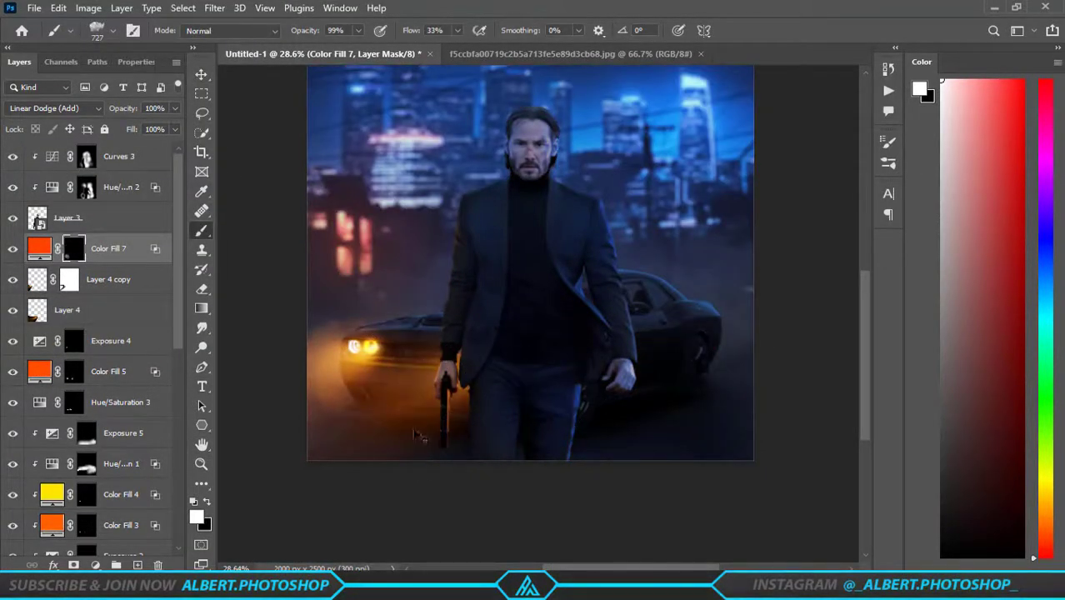
scroll(458, 408, "up", 2)
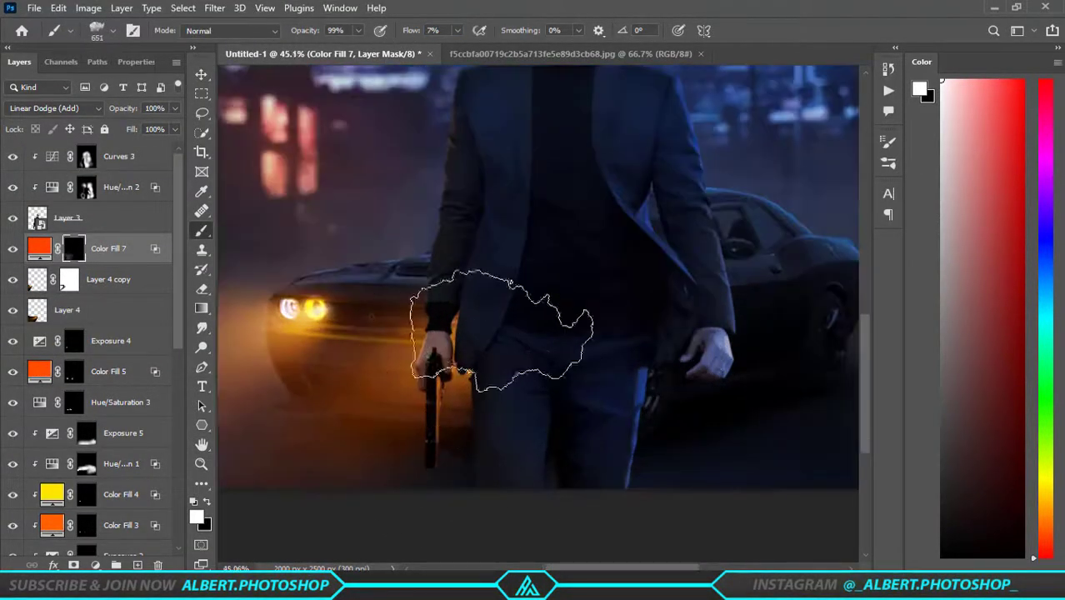
left_click_drag(415, 32, 422, 32)
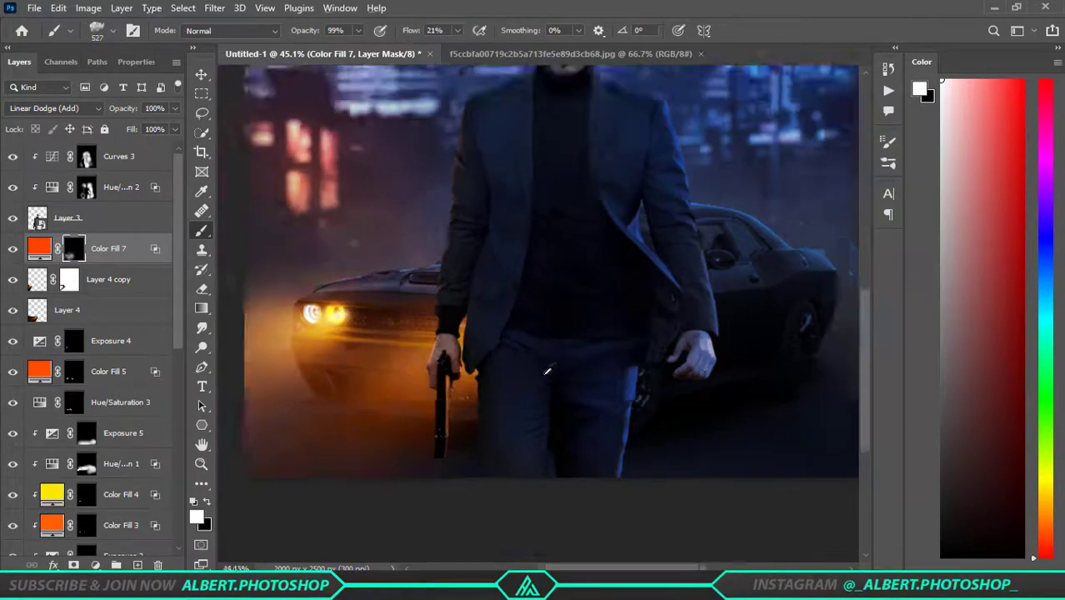
scroll(521, 480, "down", 2)
scroll(641, 514, "up", 1)
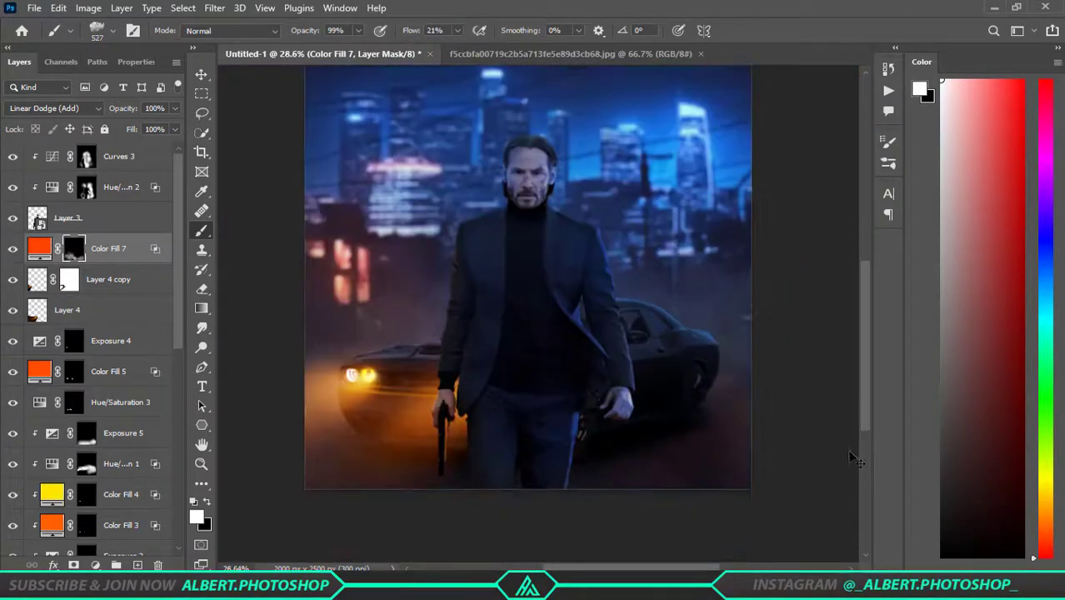
key("bracketright")
key("bracketright")
key("x")
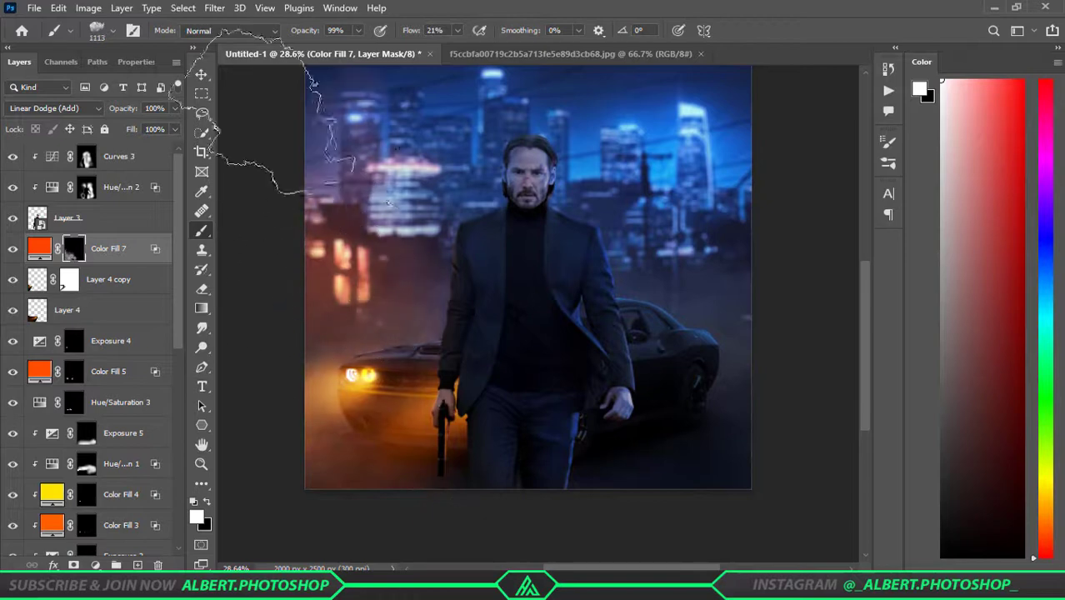
scroll(476, 193, "up", 2)
scroll(476, 194, "down", 2)
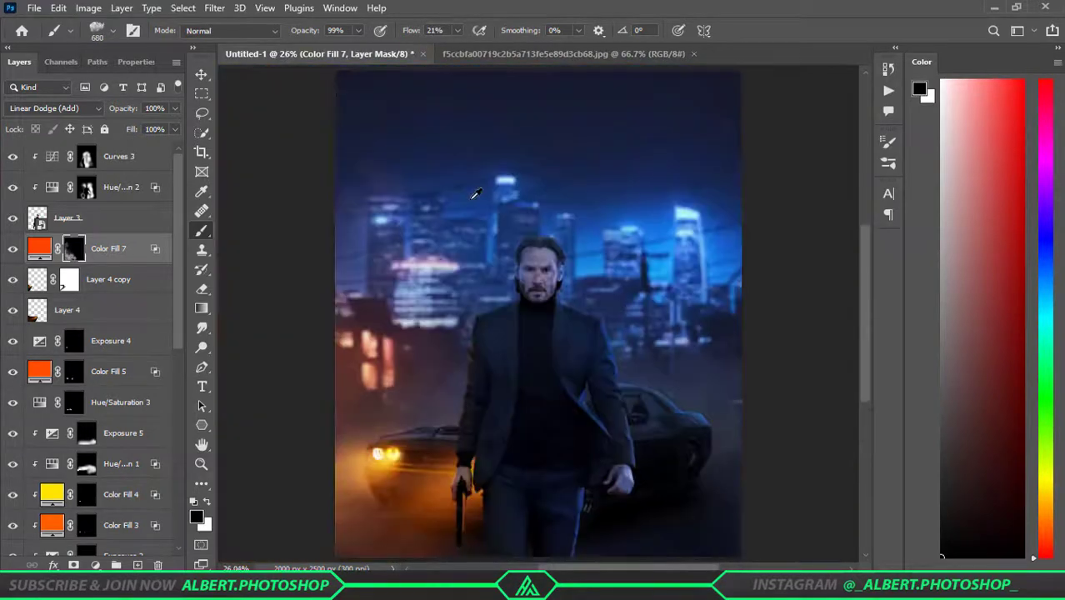
key("v")
key("alt+period")
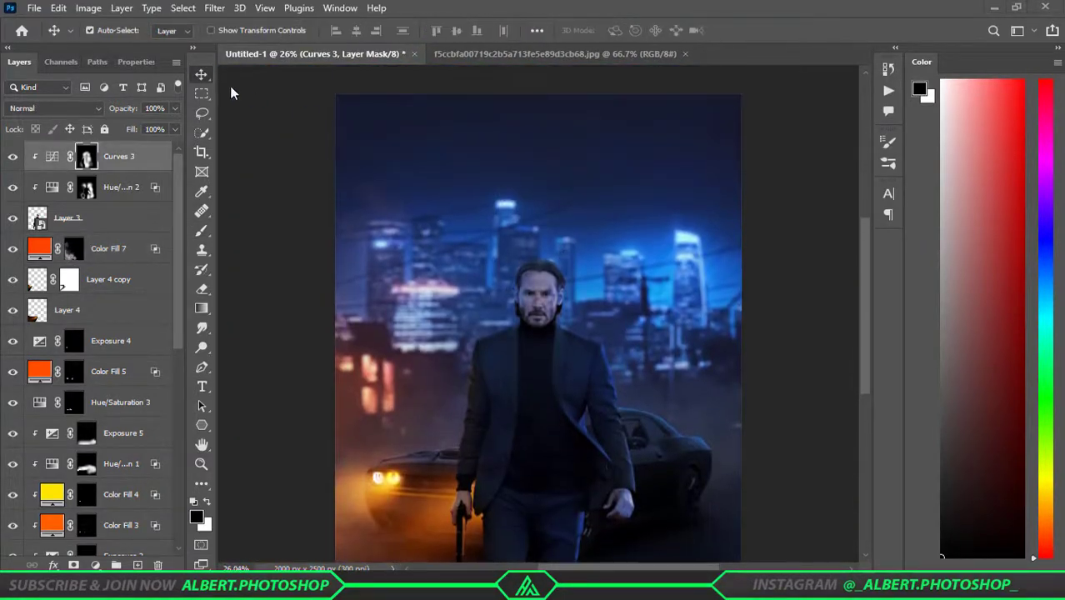
Step: Add a clipped Hue/Saturation layer above Curves 3, colorized to Hue 23, Saturation 93, Lightness +30
left_click_drag(652, 430, 652, 407)
scroll(125, 275, "up", 5)
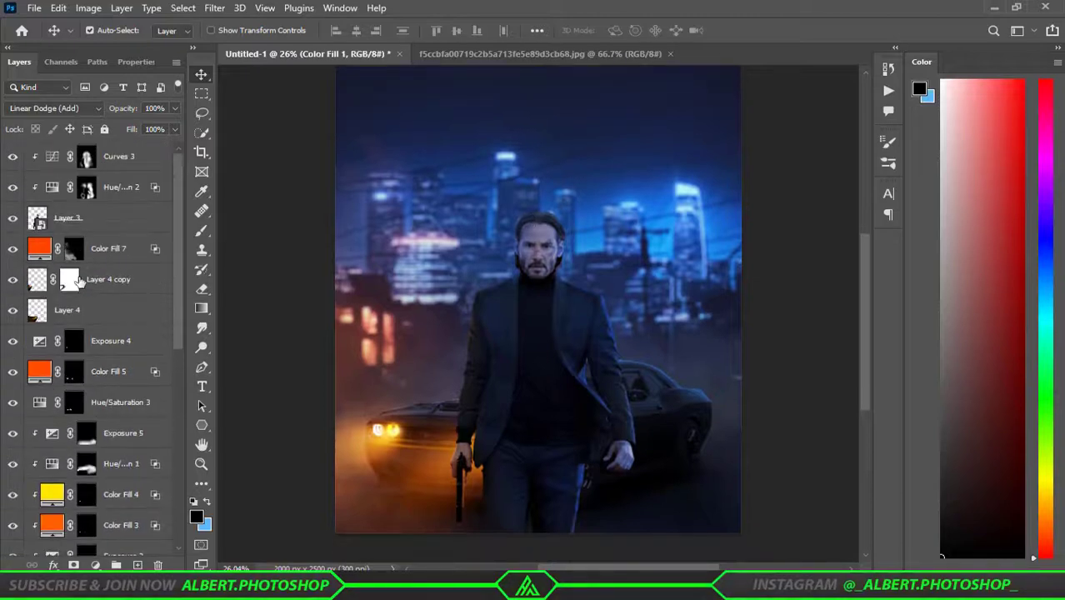
left_click(136, 156)
scroll(421, 300, "up", 3)
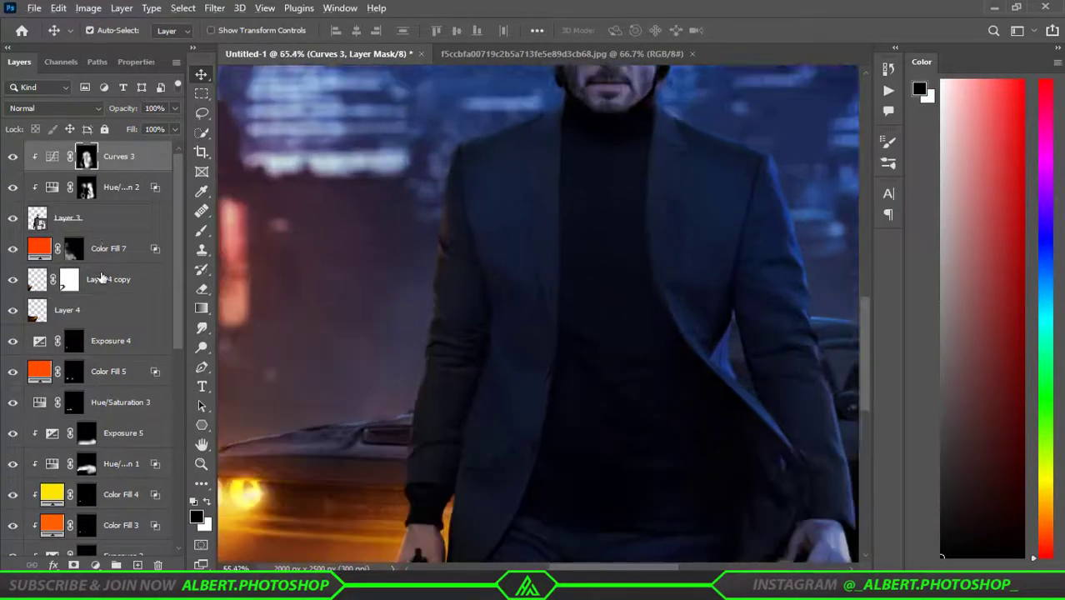
left_click(96, 566)
left_click(126, 416)
left_click(90, 247)
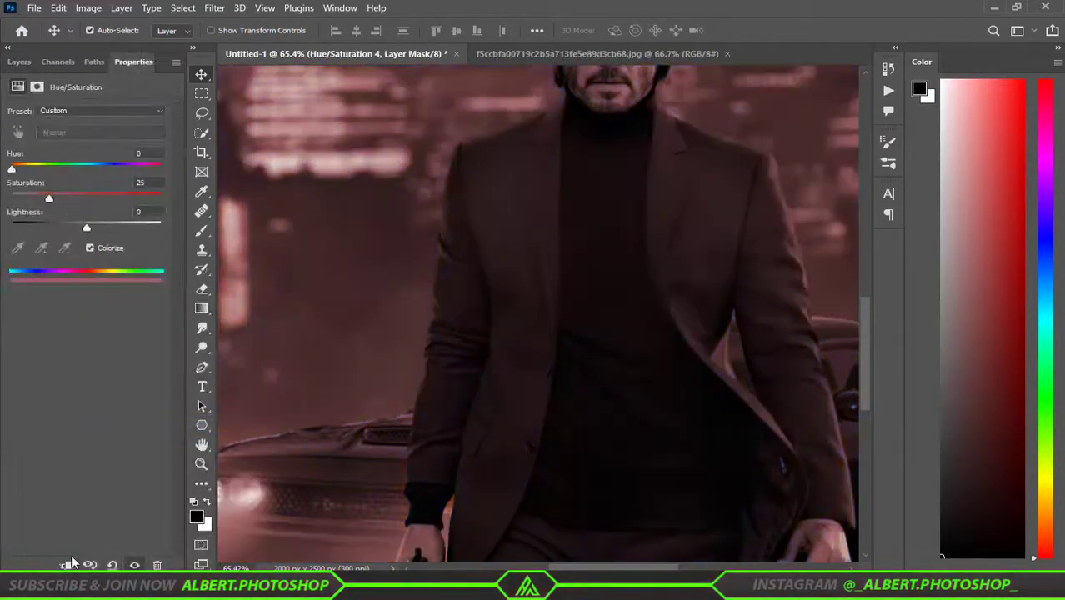
left_click_drag(12, 169, 23, 169)
left_click_drag(109, 198, 109, 227)
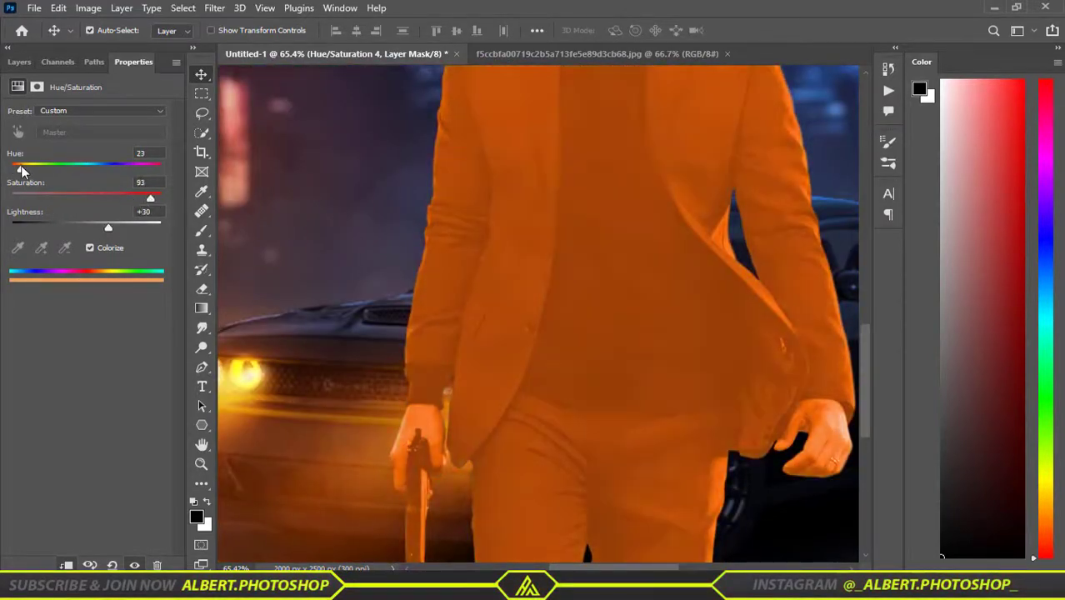
left_click(19, 62)
Step: Limit the orange tint to lighter tones with a split Underlying Layer Blend If slider
key("ctrl+0")
right_click(125, 157)
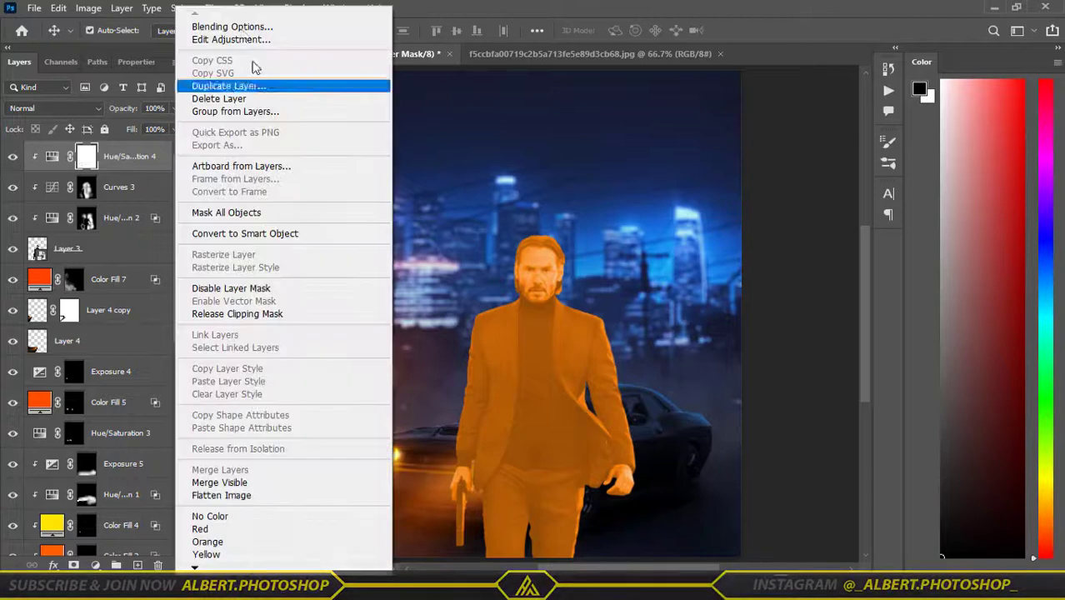
left_click(230, 26)
left_click_drag(224, 308, 305, 308)
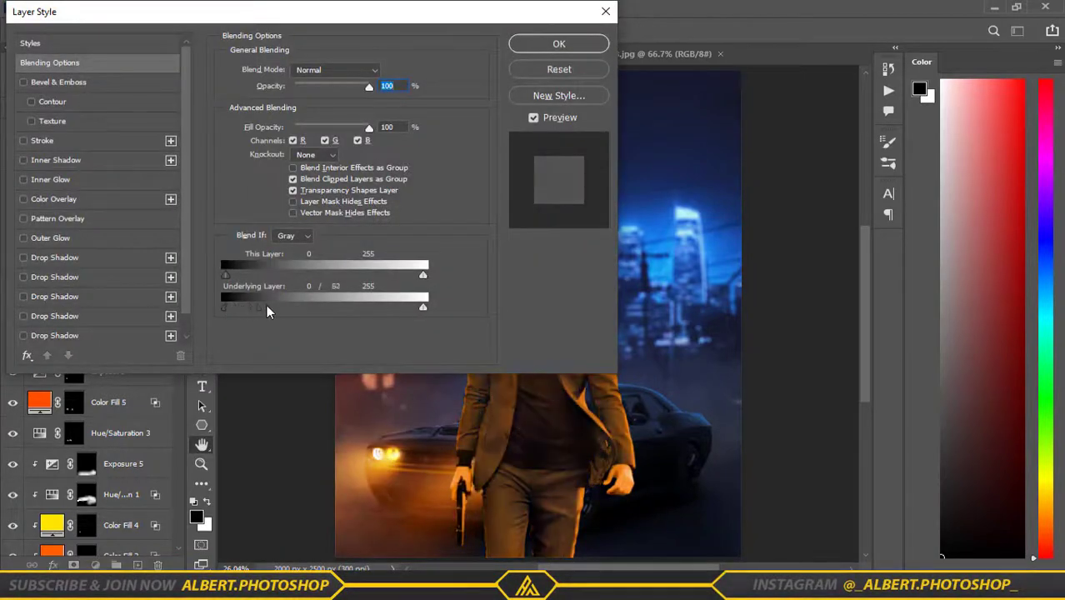
mouse_move(224, 309)
left_mouse_down()
mouse_move(240, 308)
mouse_move(224, 306)
left_mouse_up()
left_click(558, 44)
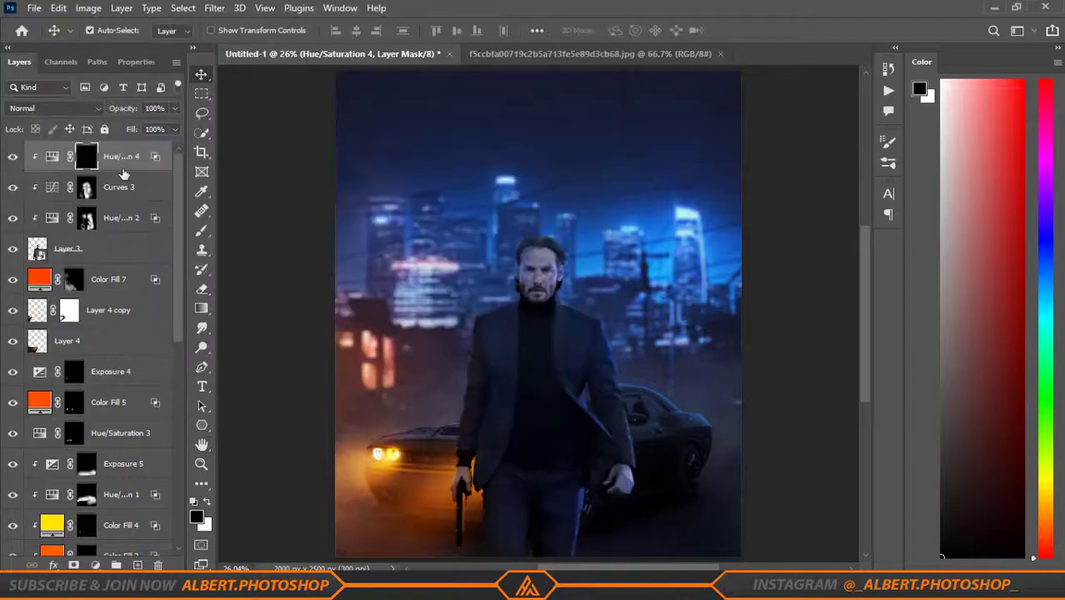
Step: Paint the orange tint onto parts of the man at full opacity, removing excess with black
key("b")
scroll(821, 232, "up", 3)
scroll(488, 357, "down", 5)
scroll(476, 370, "down", 3)
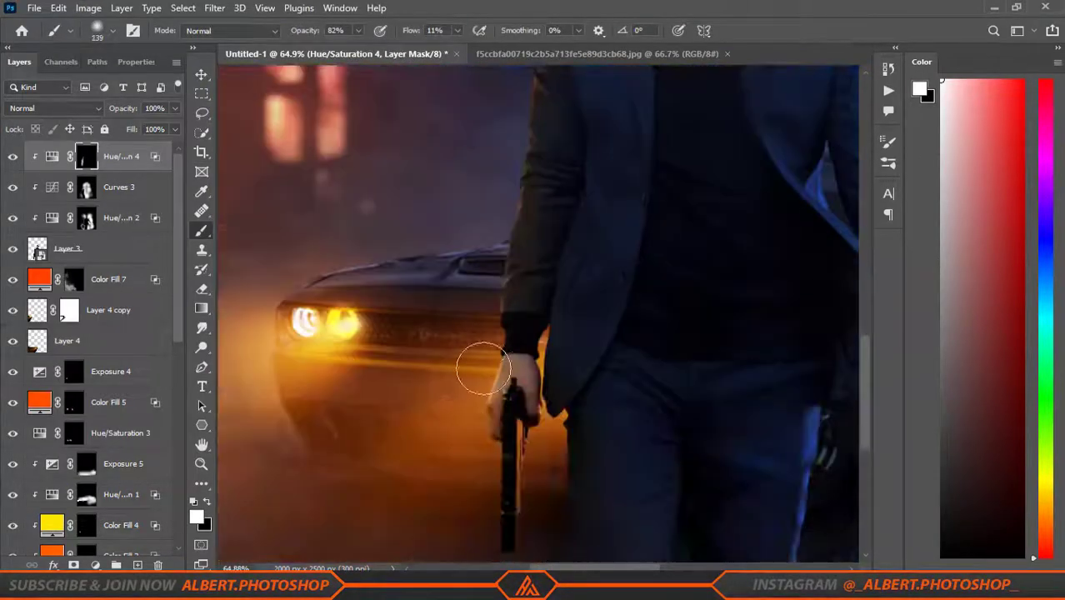
scroll(583, 529, "down", 3)
scroll(655, 476, "up", 3)
scroll(655, 475, "down", 3)
scroll(687, 239, "up", 5)
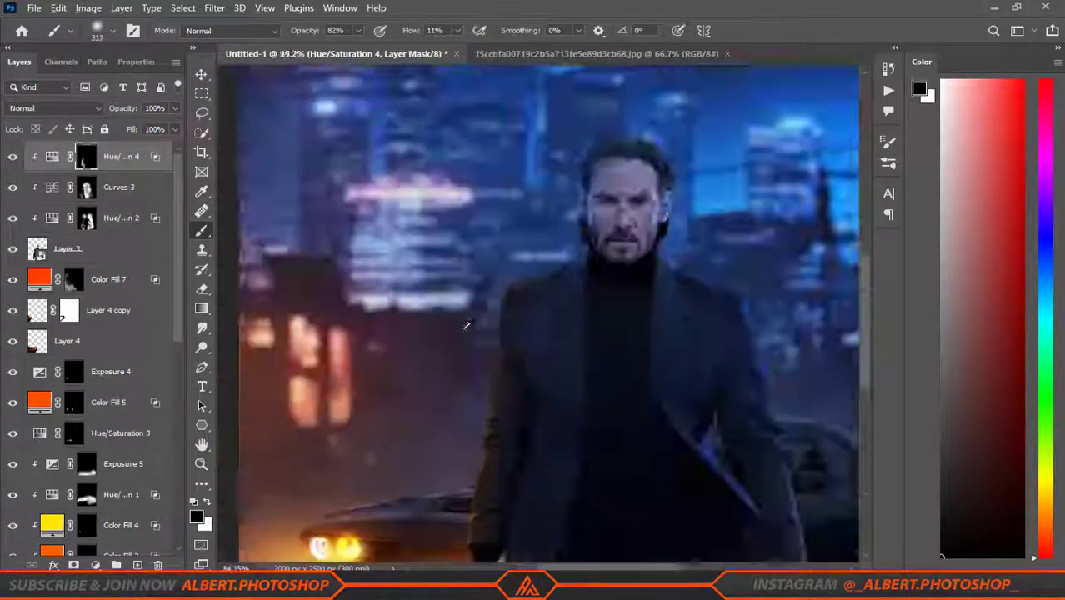
scroll(686, 238, "up", 3)
key("0")
key("x")
scroll(480, 287, "down", 5)
scroll(480, 288, "down", 3)
scroll(547, 385, "down", 5)
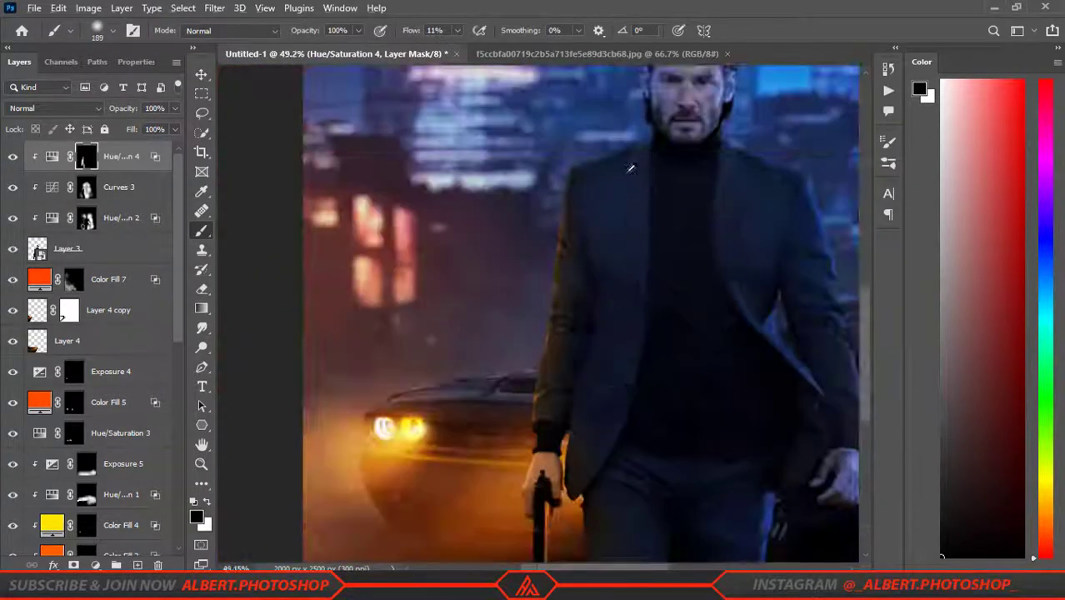
key("x")
key("bracketright")
scroll(532, 281, "down", 2)
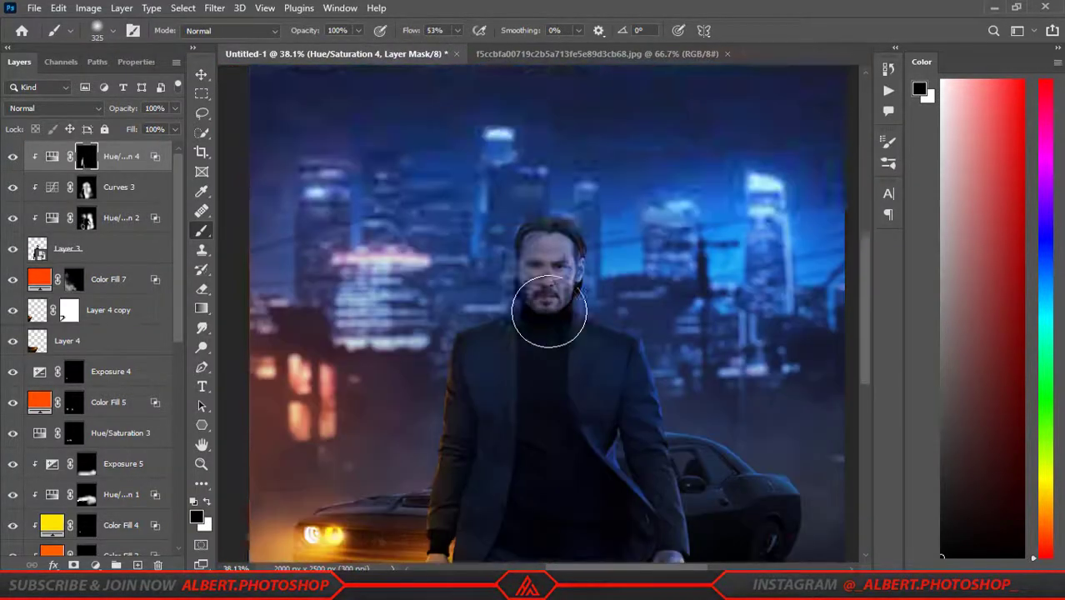
scroll(531, 281, "down", 1)
key("v")
scroll(91, 333, "down", 4)
left_click(110, 494)
Step: Add a #012b64 dark blue Solid Color fill in Linear Dodge mode
left_click(95, 565)
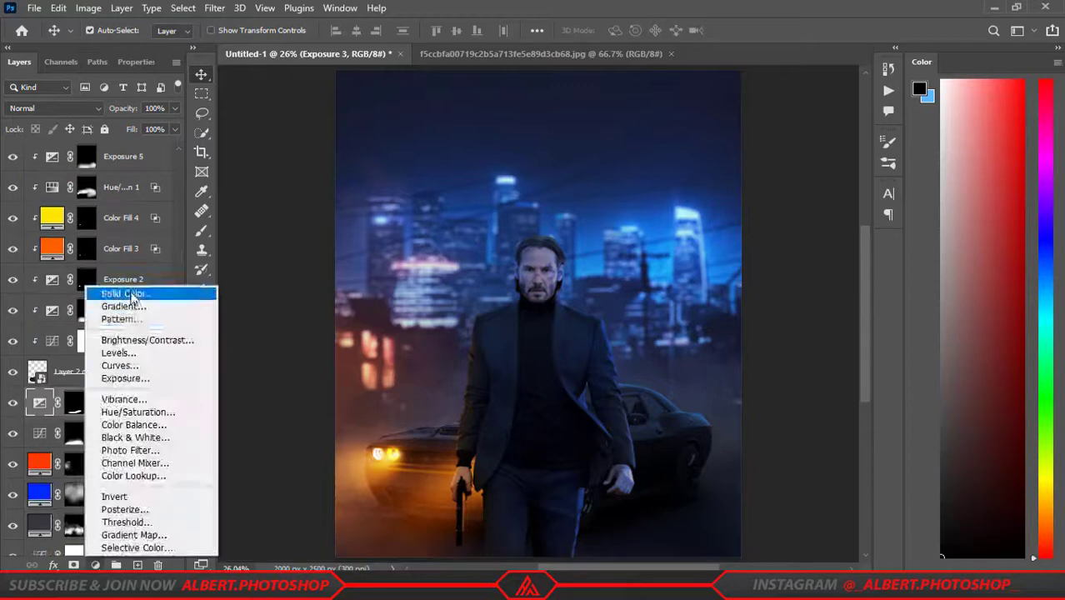
left_click(143, 291)
left_click(554, 119)
left_click(54, 108)
left_click(95, 254)
left_click(360, 237)
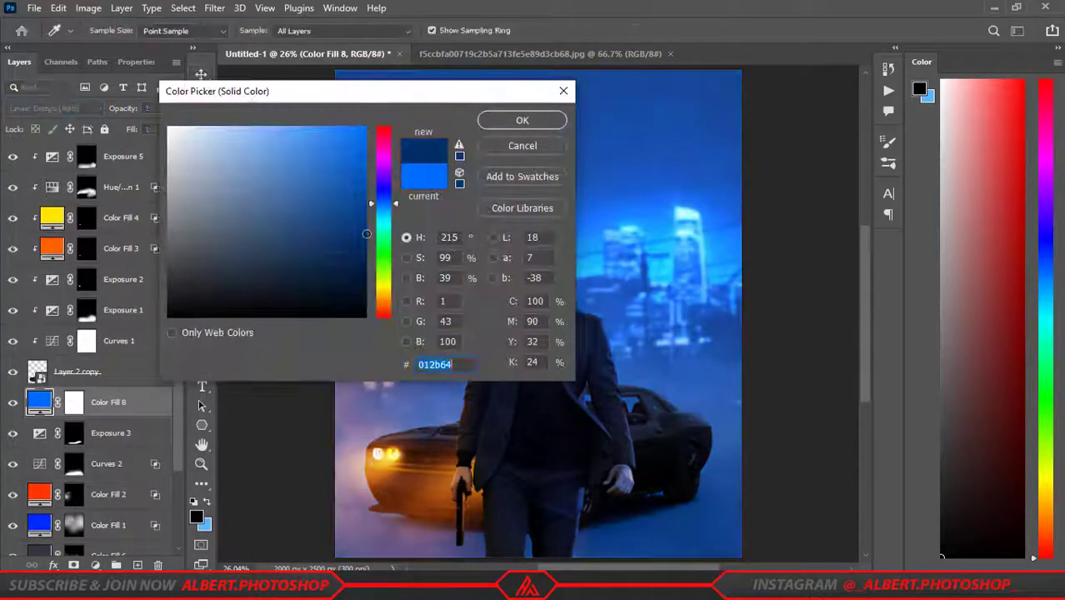
key("Return")
Step: Invert the blue fill's mask and softly paint its glow over the man and car's right side
key("ctrl+i")
key("b")
key("bracketright")
key("bracketright")
key("bracketright")
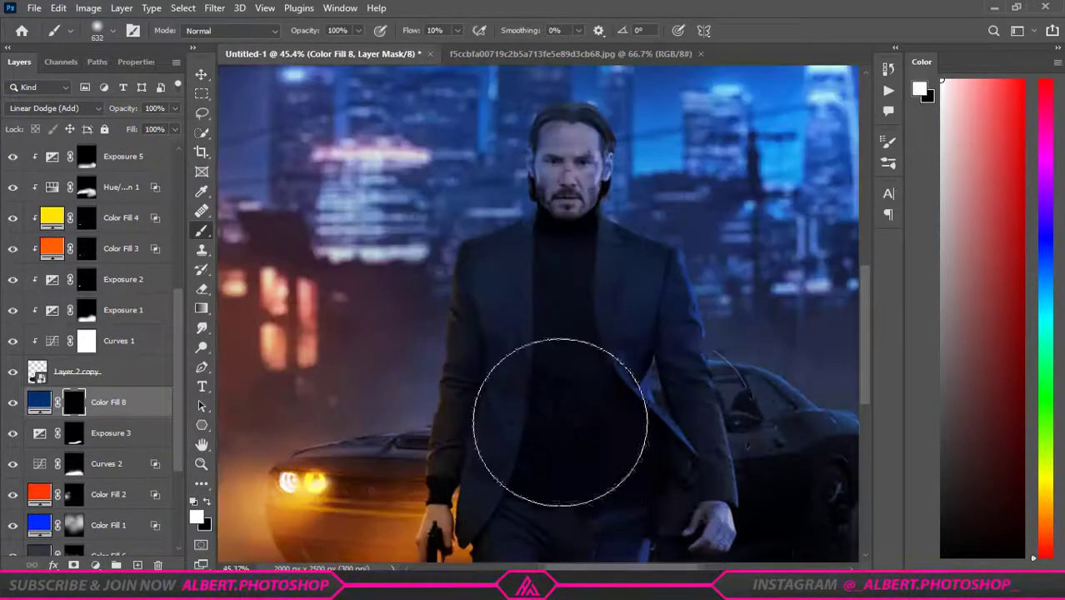
mouse_move(558, 404)
left_mouse_down()
mouse_move(583, 309)
mouse_move(761, 404)
mouse_move(700, 521)
left_mouse_up()
scroll(700, 521, "up", 5)
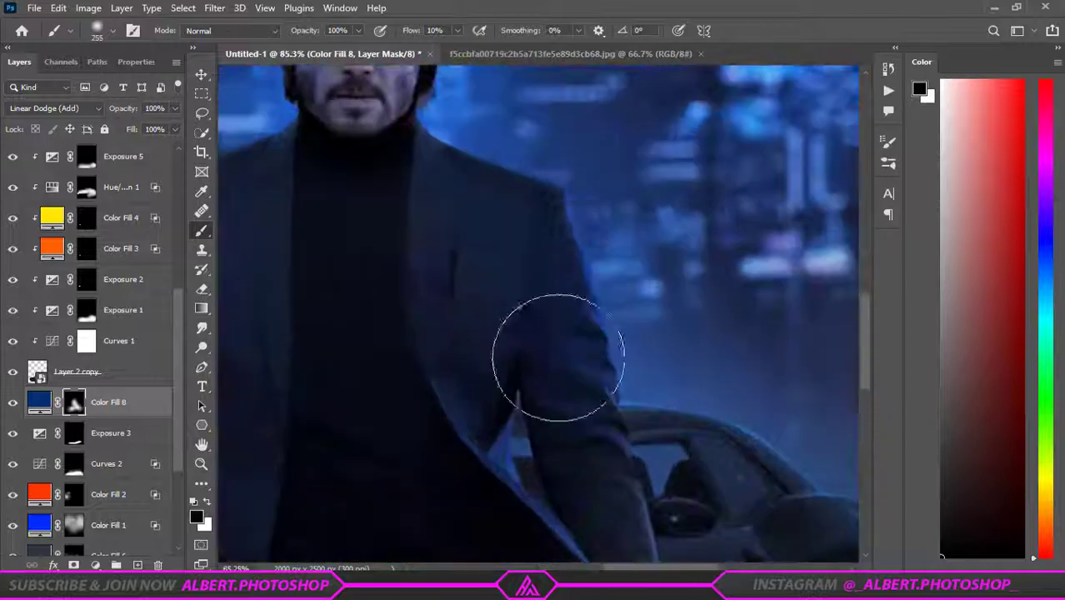
scroll(558, 351, "down", 2)
key("x")
key("bracketleft")
key("bracketleft")
key("bracketleft")
key("x")
key("bracketright")
key("bracketright")
key("bracketright")
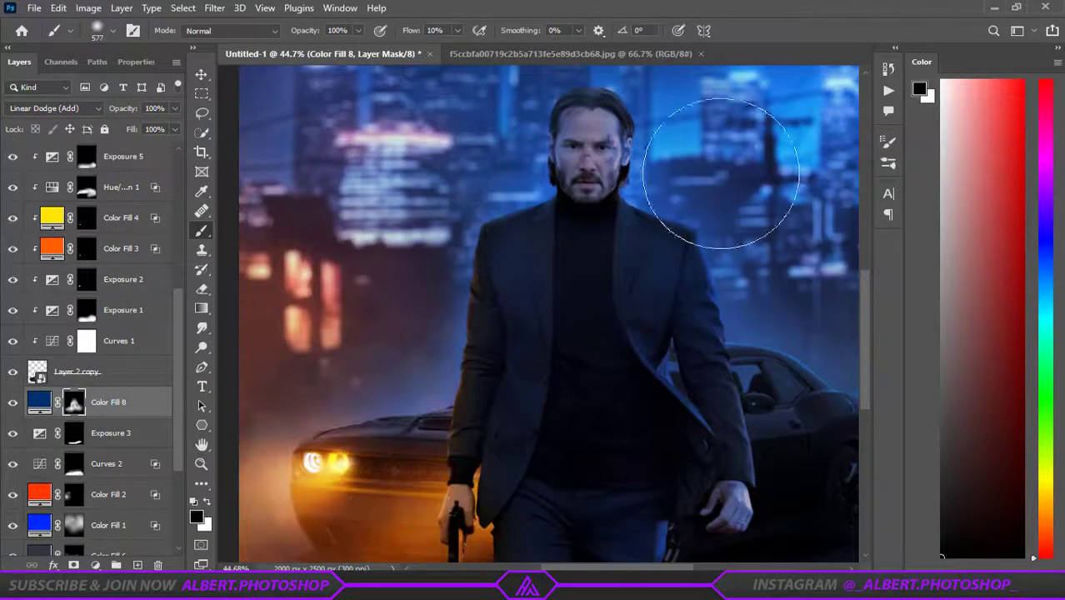
scroll(350, 266, "down", 2)
scroll(620, 182, "down", 2)
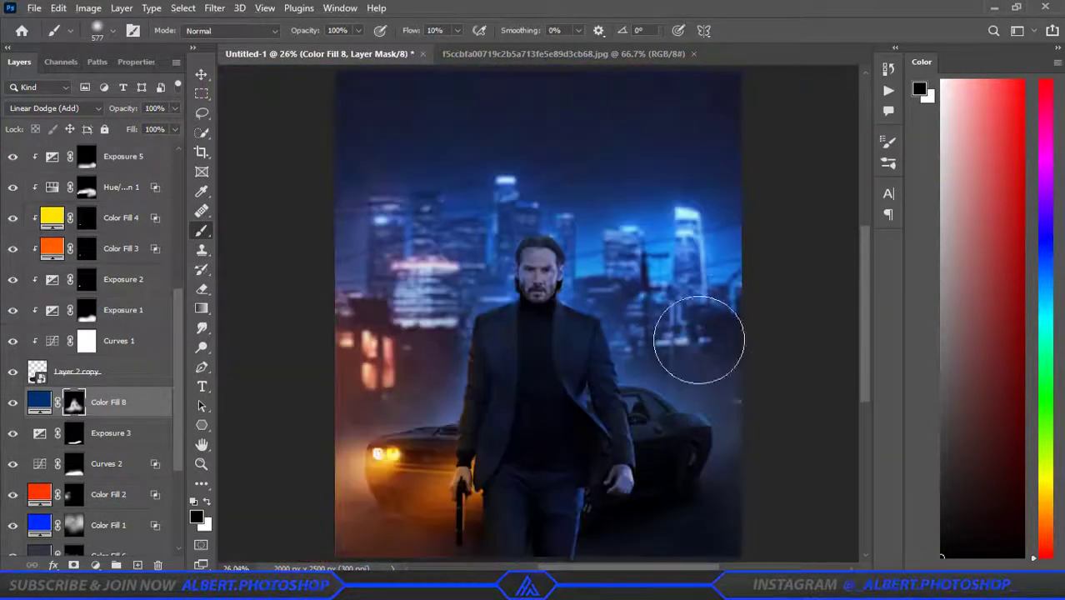
scroll(83, 359, "up", 5)
key("alt+period")
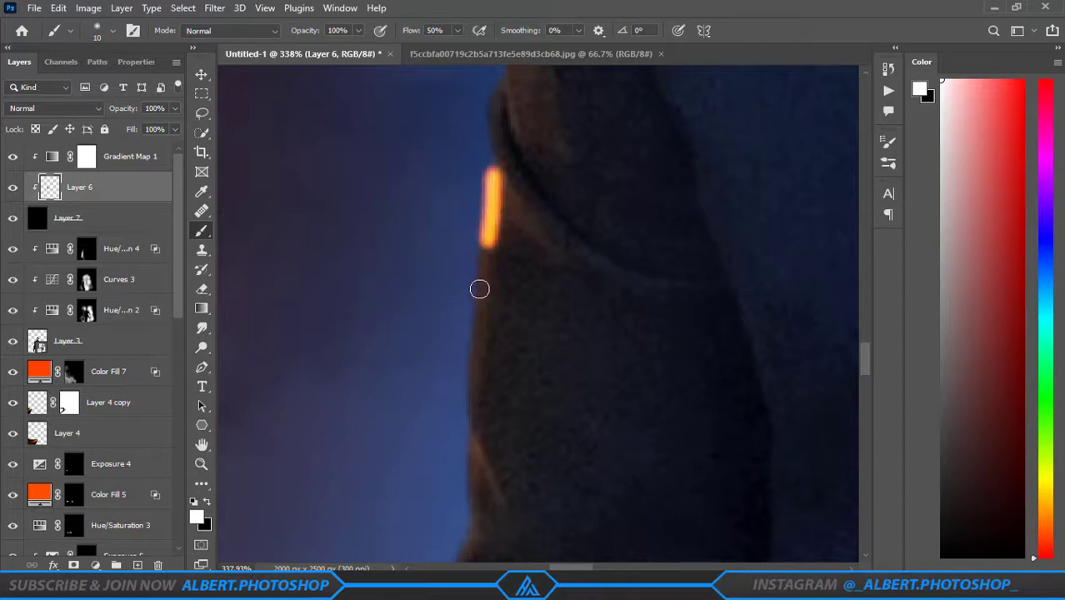
Step: Paint a straight orange rim line along the man's sleeve on Layer 6
scroll(469, 412, "down", 5)
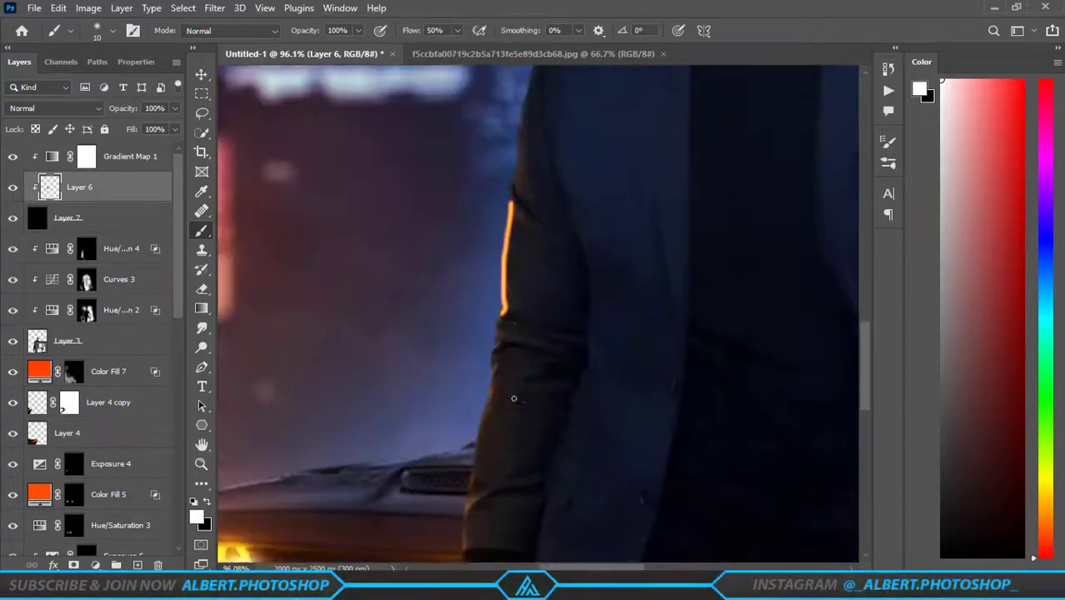
scroll(460, 460, "down", 2)
left_click(443, 429, "shift")
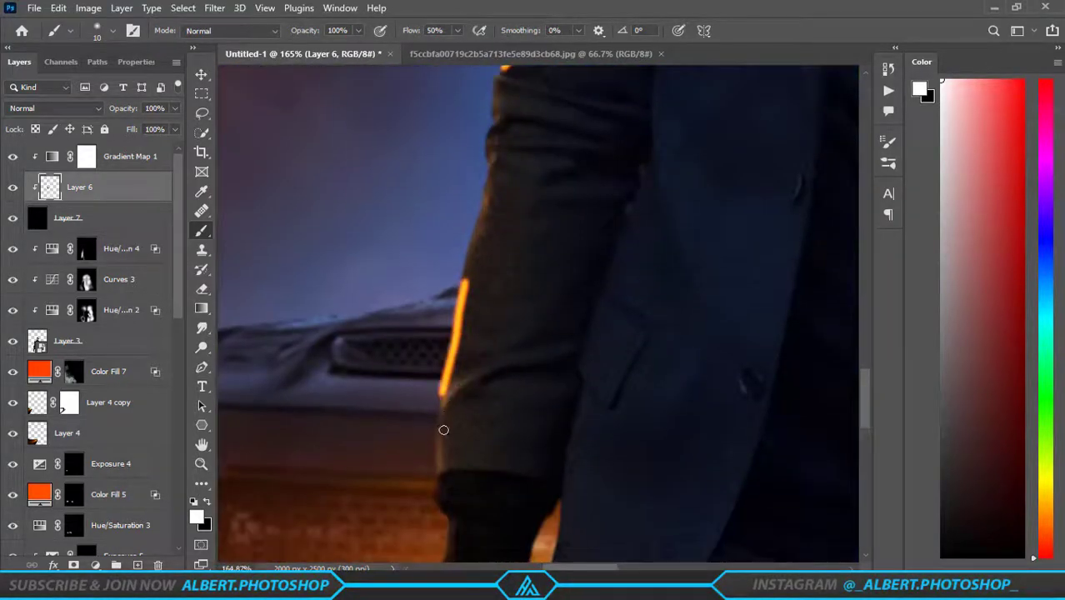
scroll(466, 421, "down", 1)
scroll(424, 474, "down", 2)
scroll(444, 385, "down", 2)
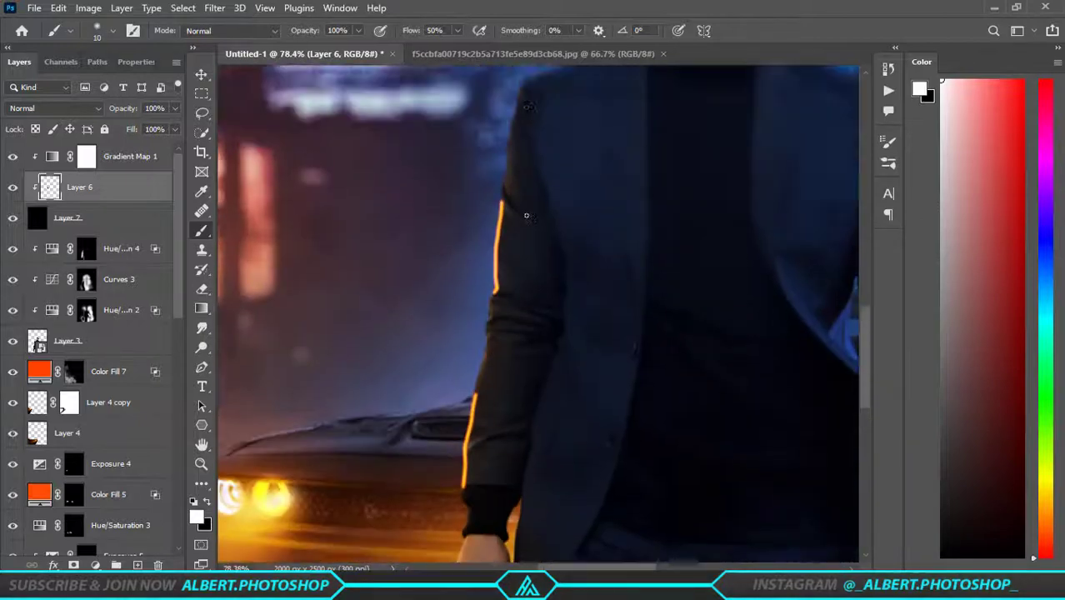
scroll(519, 237, "down", 1)
scroll(514, 356, "down", 1)
scroll(514, 355, "up", 5)
scroll(468, 302, "up", 1)
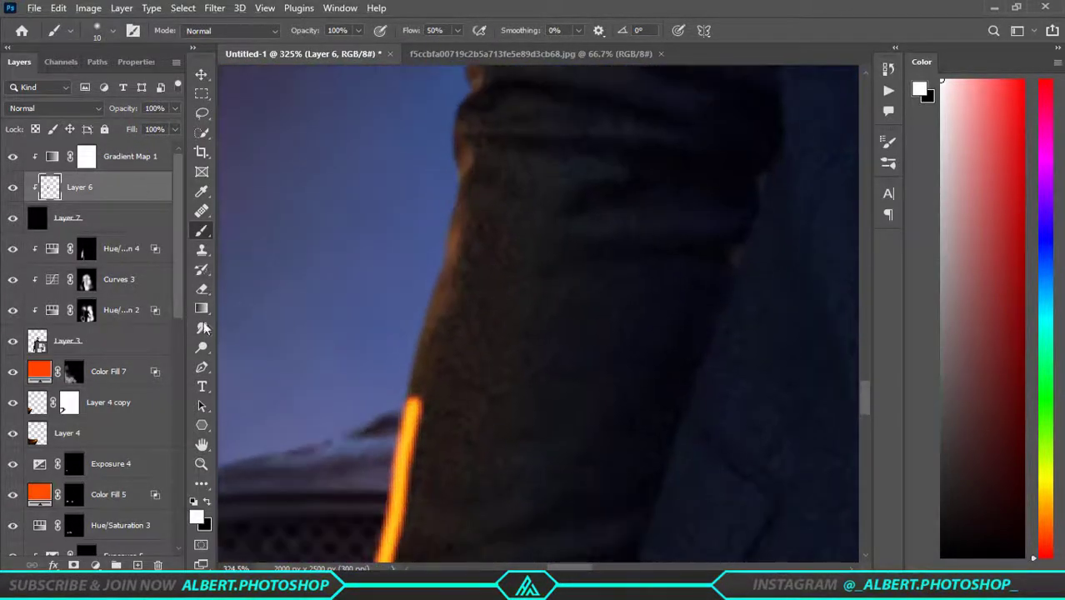
Step: Smudge the orange rim light into the arm edge at 55% strength, resizing the brush
key("r")
scroll(463, 232, "up", 3)
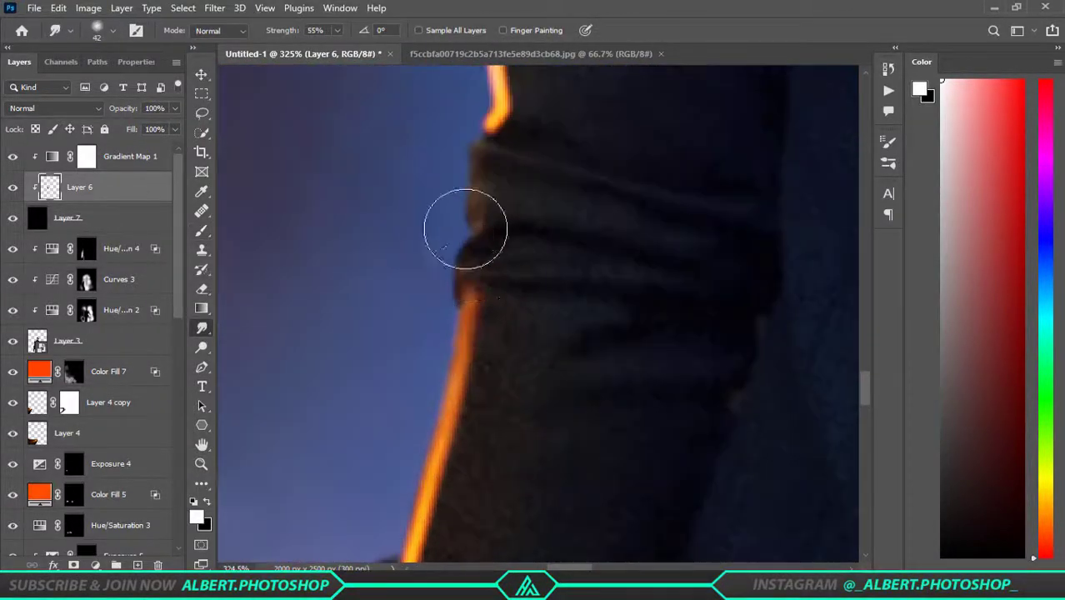
scroll(470, 236, "down", 3)
scroll(623, 154, "up", 2)
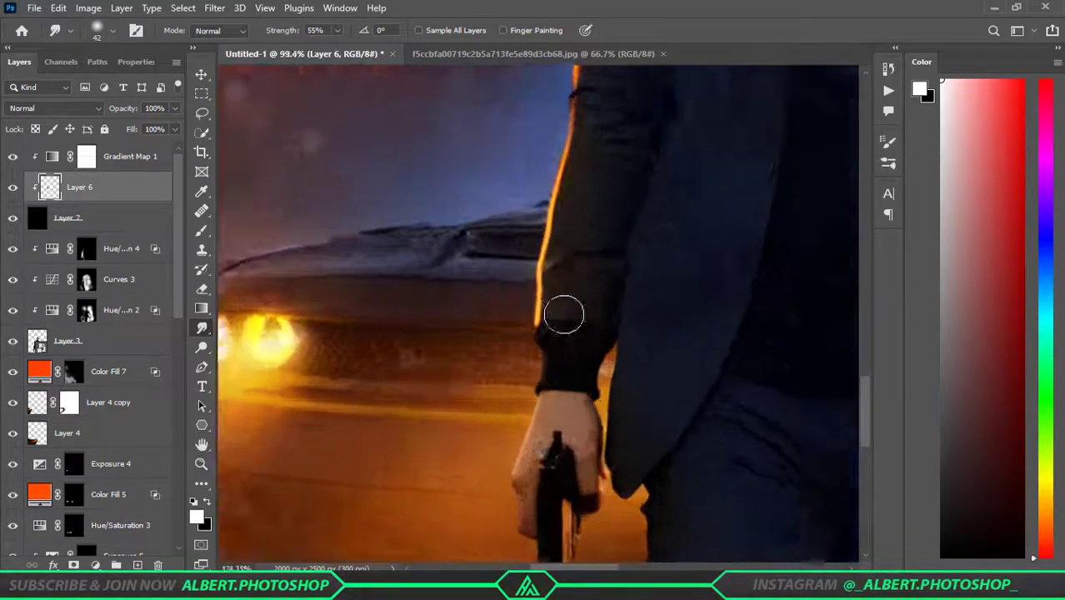
scroll(564, 309, "up", 2)
key("bracketleft")
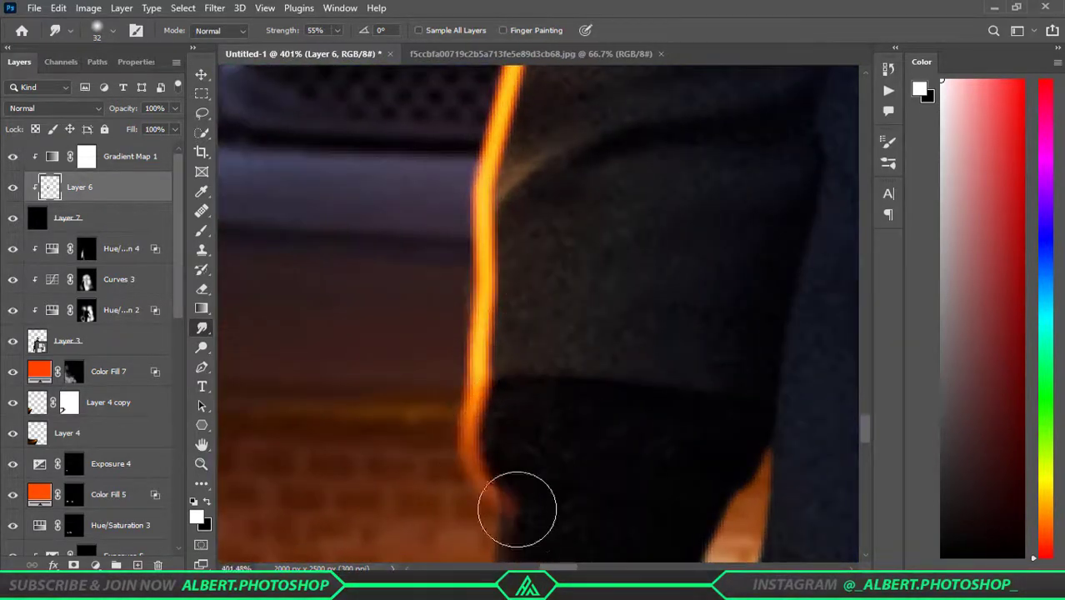
scroll(517, 510, "down", 2)
scroll(536, 527, "down", 4)
scroll(542, 505, "up", 2)
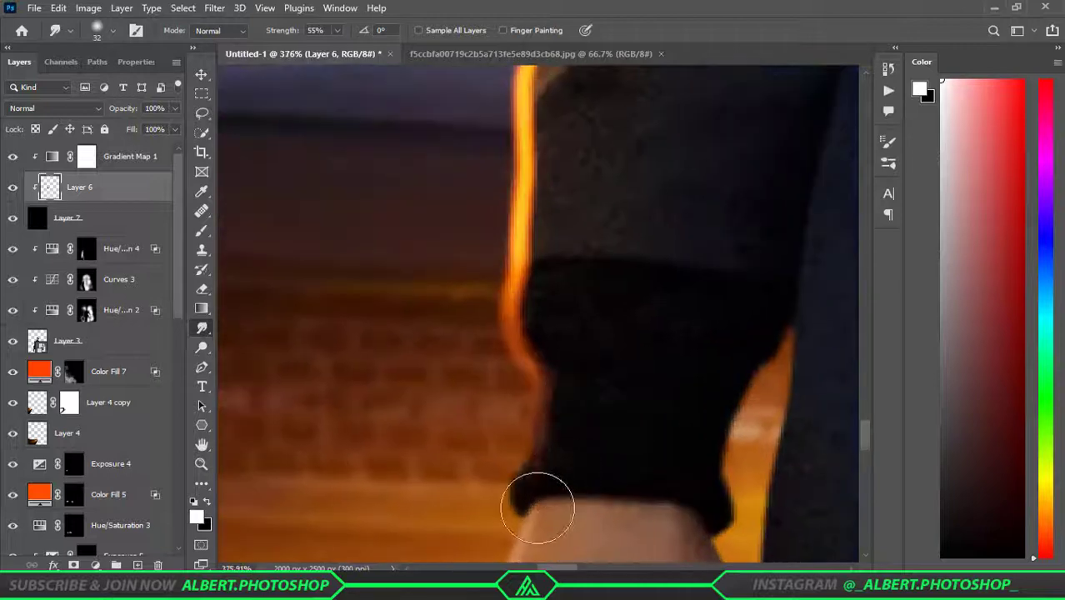
scroll(621, 295, "up", 3)
scroll(717, 250, "down", 3)
scroll(575, 244, "up", 2)
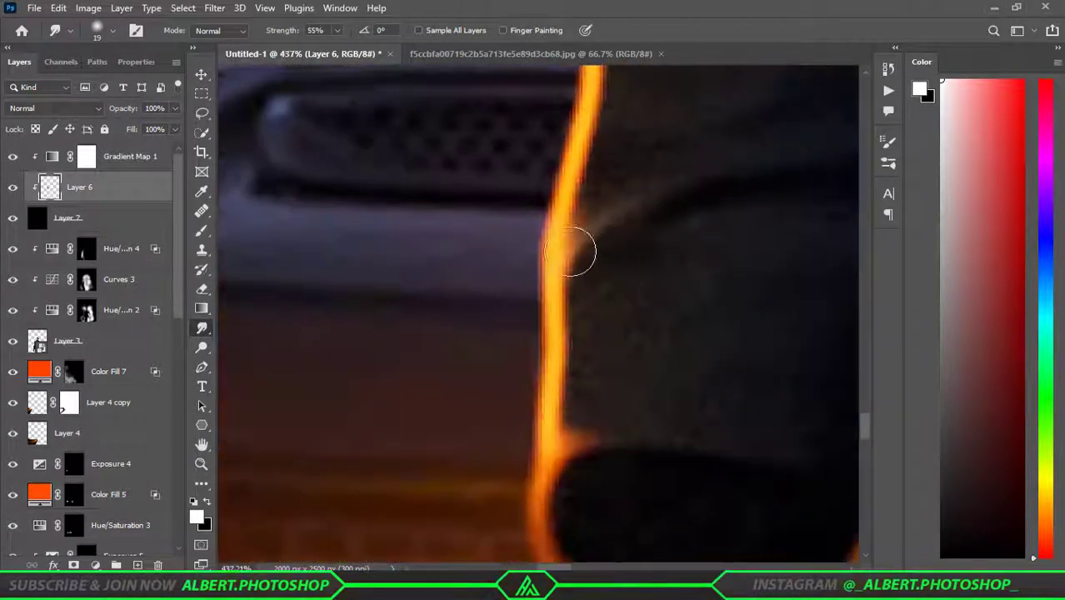
scroll(711, 186, "down", 1)
scroll(758, 200, "down", 2)
scroll(725, 250, "up", 2)
scroll(717, 293, "up", 1)
key("bracketright")
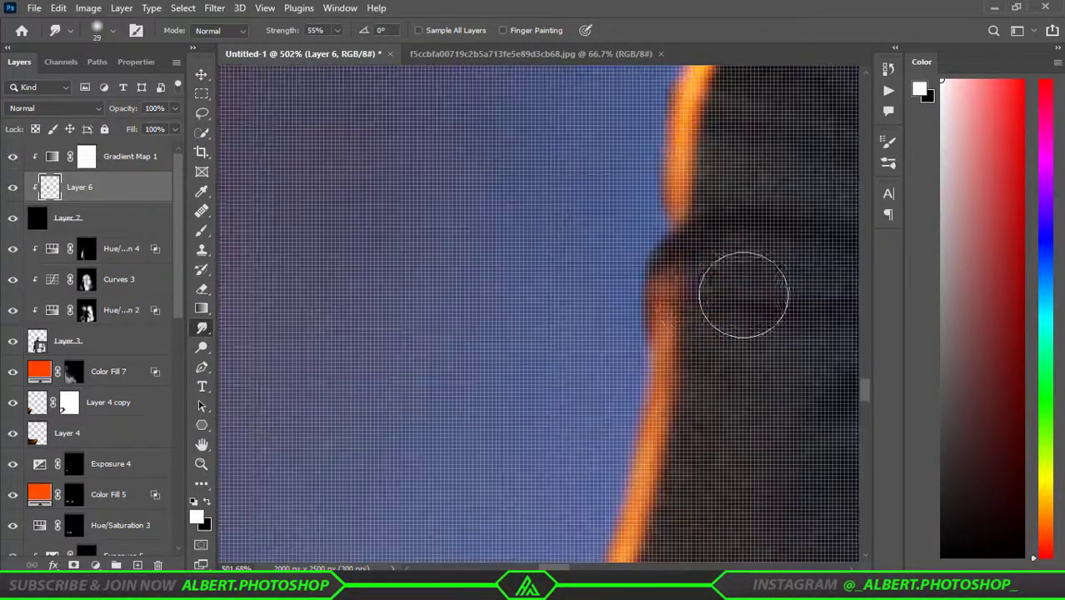
scroll(704, 318, "down", 3)
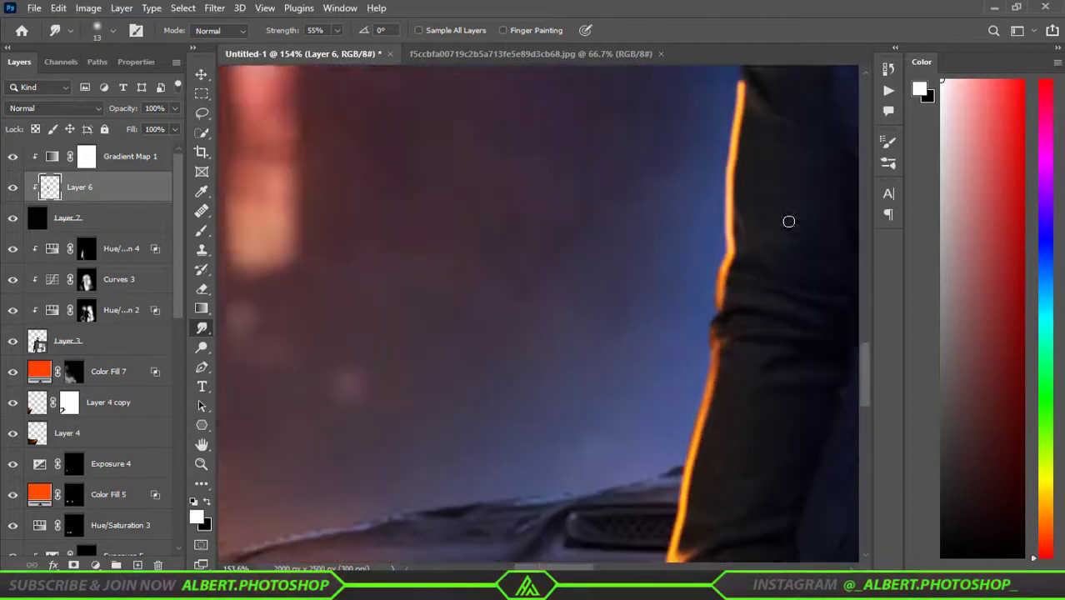
scroll(787, 221, "up", 3)
scroll(676, 447, "down", 3)
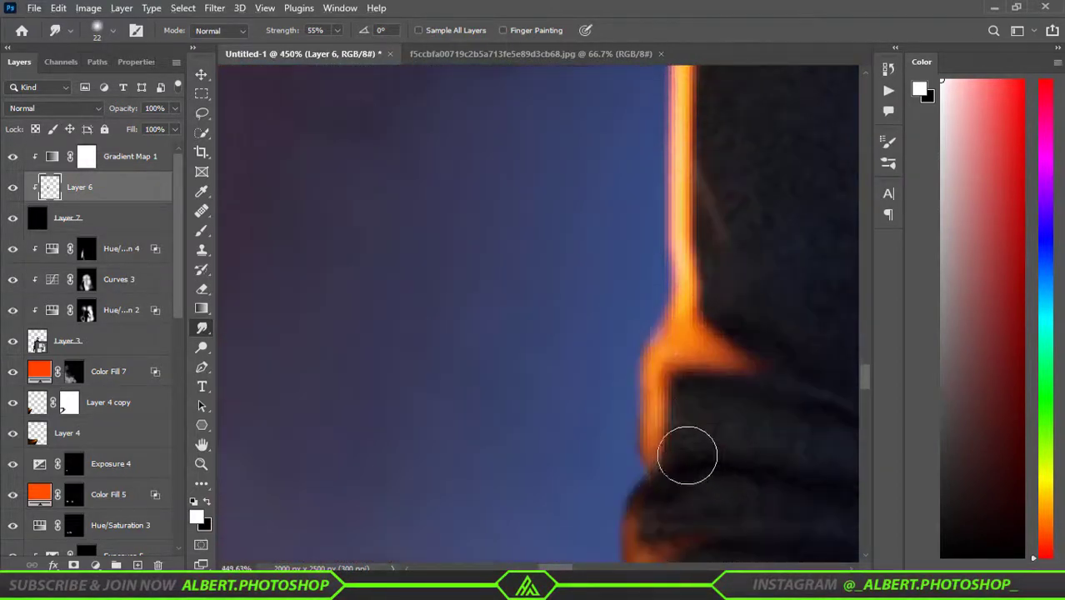
mouse_move(747, 444)
left_mouse_down()
mouse_move(452, 375)
mouse_move(542, 250)
left_mouse_up()
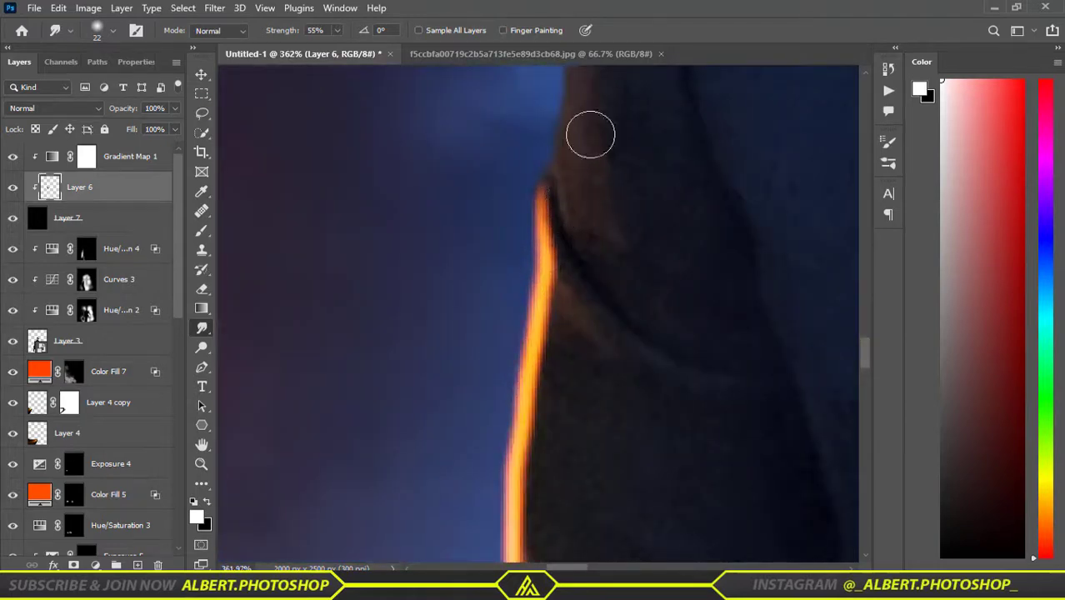
Step: Smear the orange rim edge up toward the shoulder so it blends into the suit
scroll(655, 352, "down", 5)
scroll(699, 240, "down", 5)
scroll(713, 276, "down", 3)
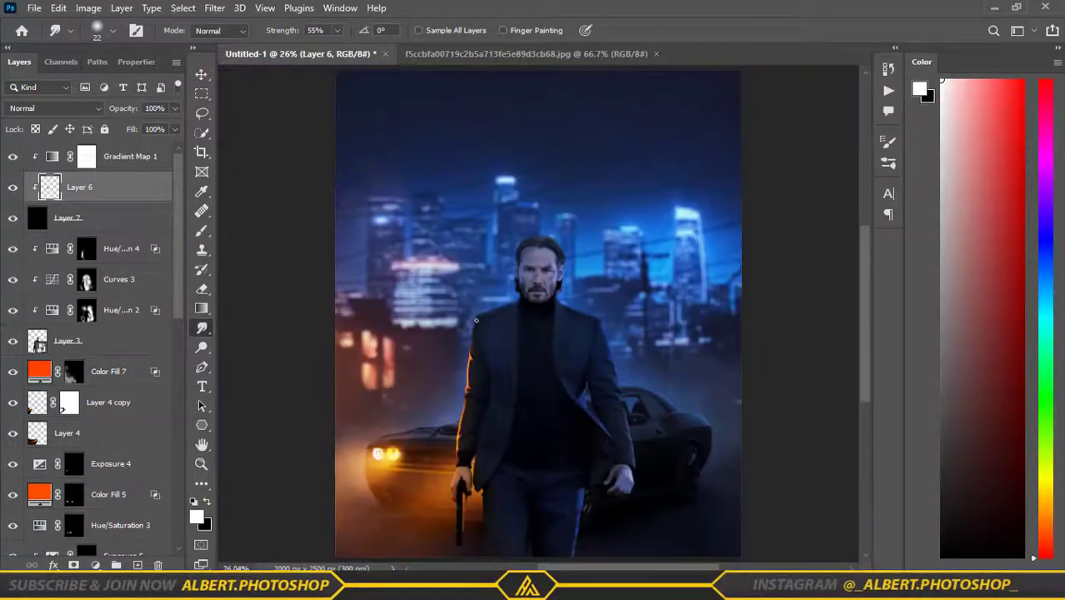
key("b")
scroll(476, 320, "up", 5)
scroll(452, 352, "up", 2)
scroll(531, 220, "up", 2)
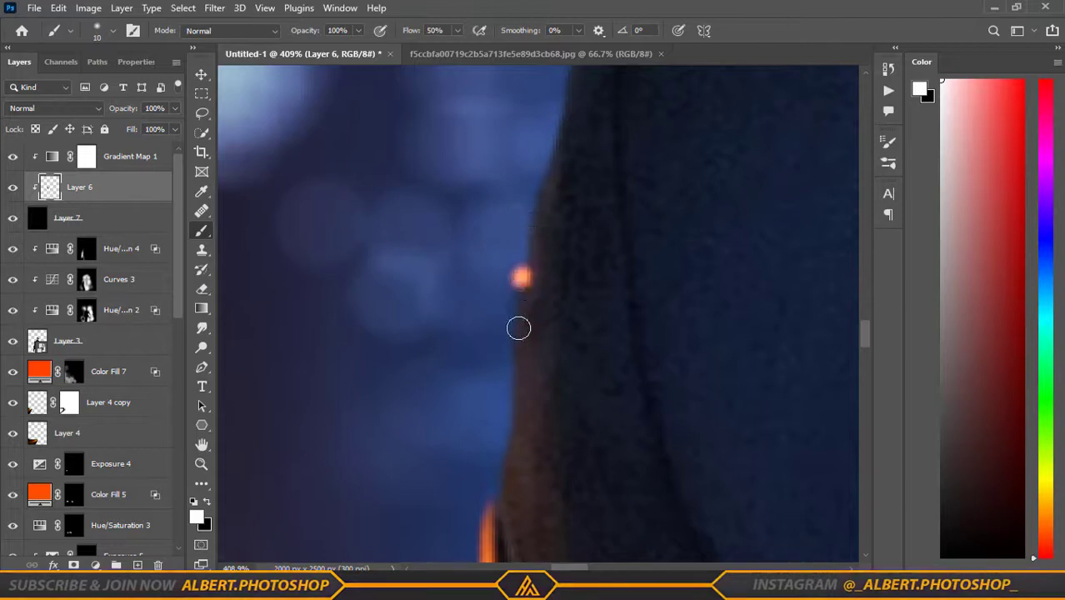
key("r")
scroll(534, 373, "down", 2)
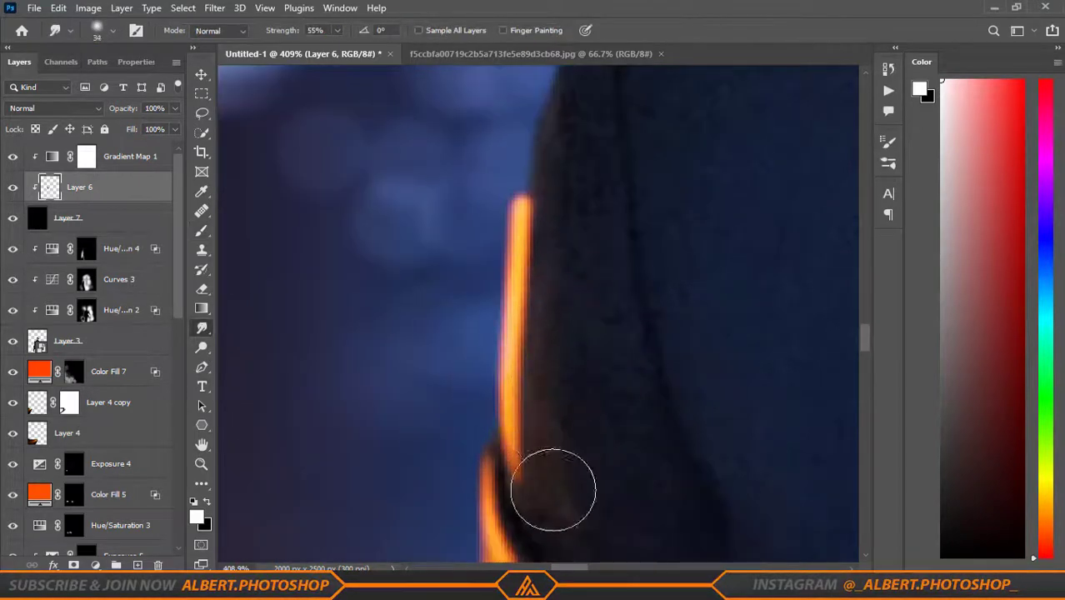
scroll(553, 489, "down", 3)
scroll(640, 285, "up", 1)
left_click_drag(597, 352, 598, 343)
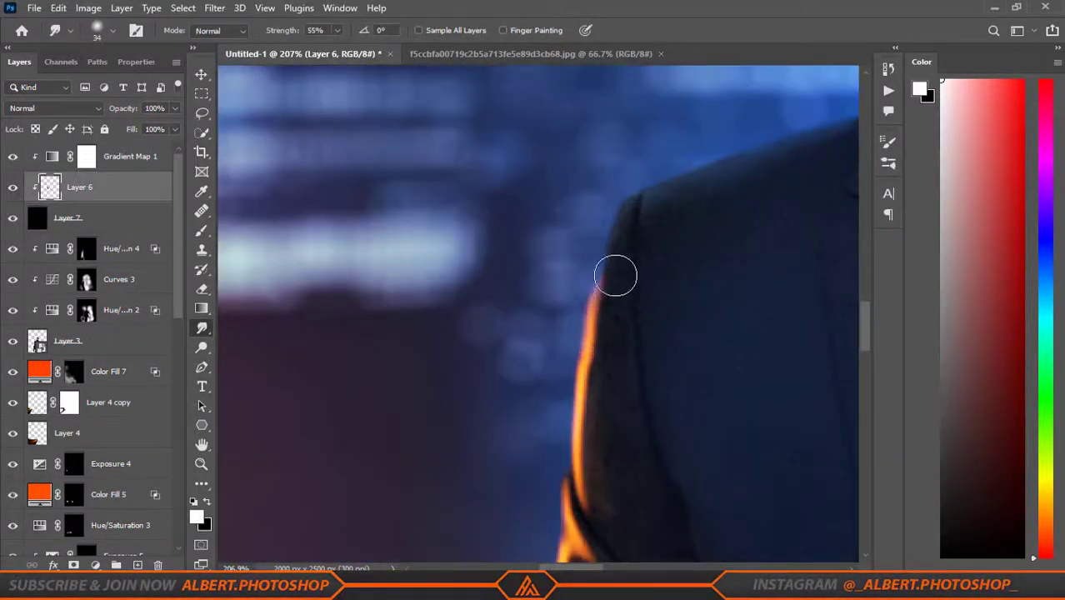
scroll(716, 221, "down", 2)
scroll(762, 280, "down", 1)
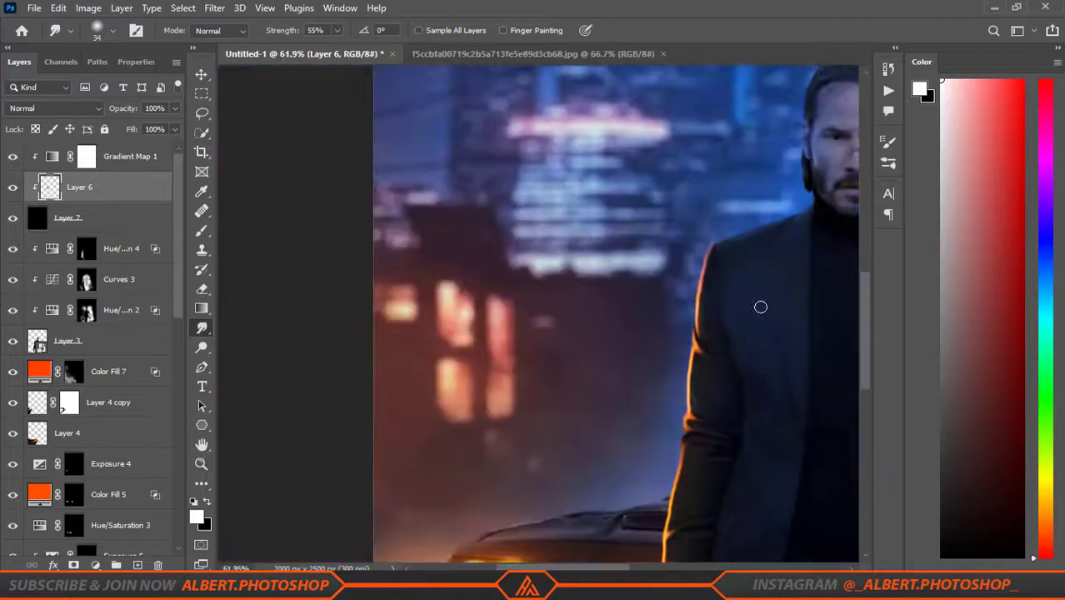
scroll(763, 305, "down", 1)
scroll(483, 415, "up", 1)
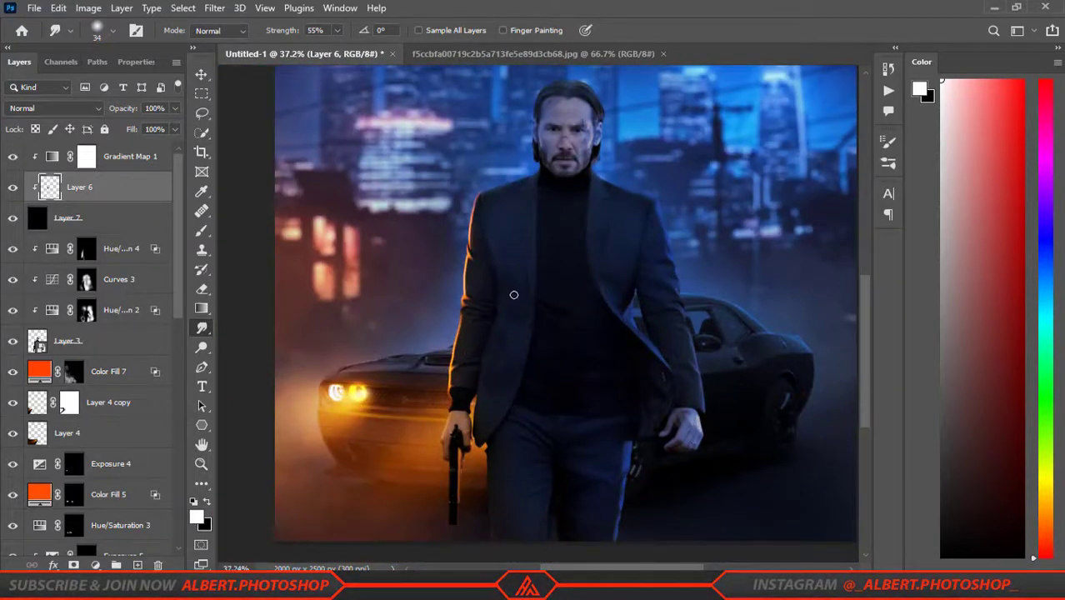
scroll(455, 442, "up", 2)
scroll(455, 442, "up", 2)
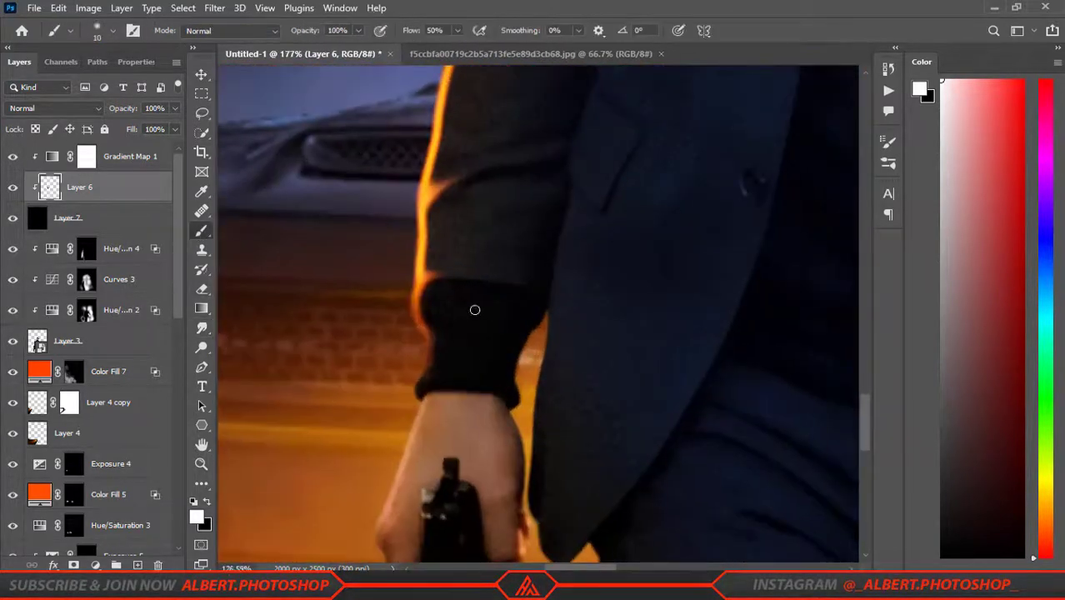
scroll(475, 311, "up", 3)
Step: Add a clipped rim-light layer and smudge fine orange strokes around the cuff
left_click(203, 330)
scroll(275, 356, "down", 2)
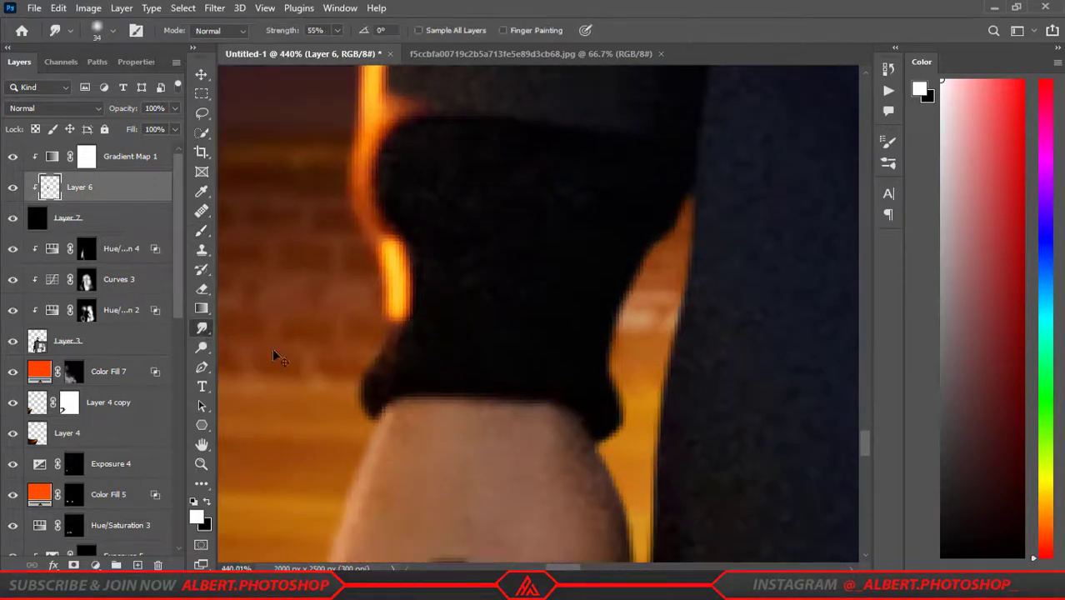
left_click(138, 565)
key("[")
key("[")
key("[")
scroll(352, 257, "up", 1)
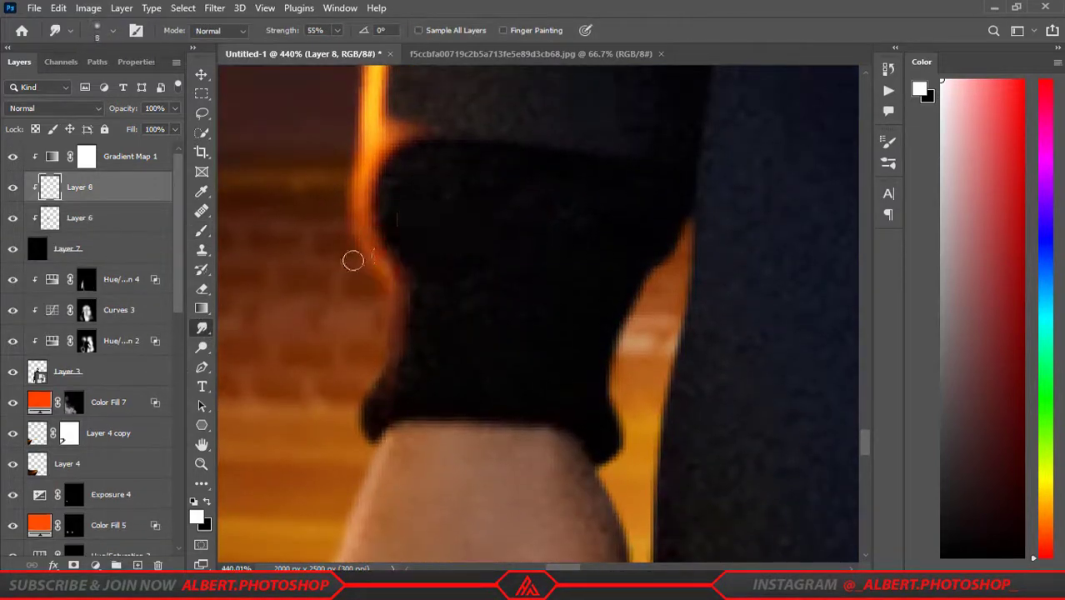
scroll(412, 301, "up", 2)
left_click(202, 328)
scroll(451, 226, "down", 3)
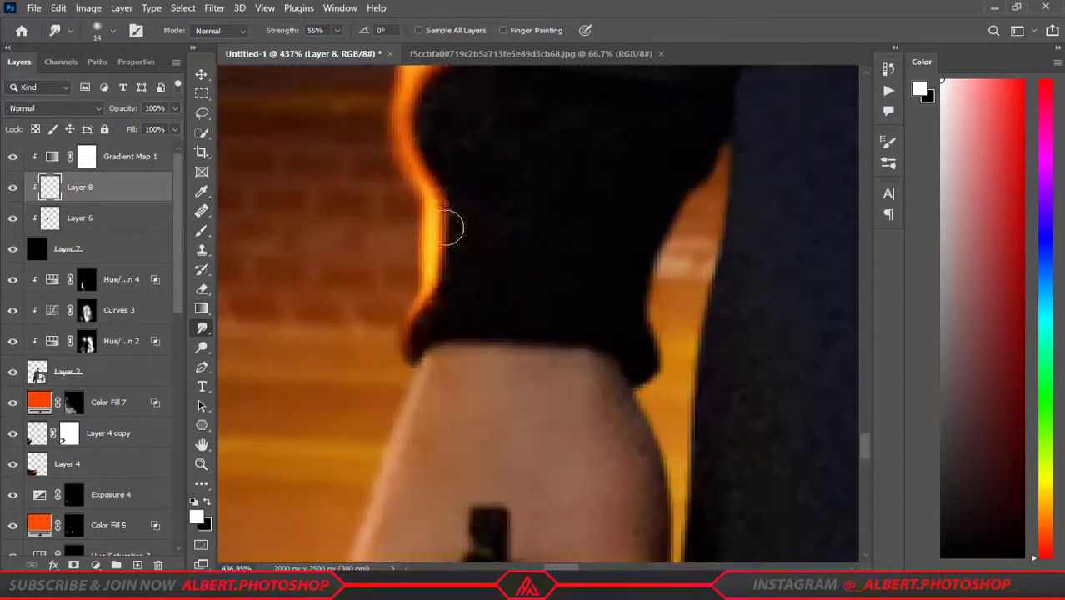
scroll(617, 385, "up", 2)
scroll(527, 309, "down", 2)
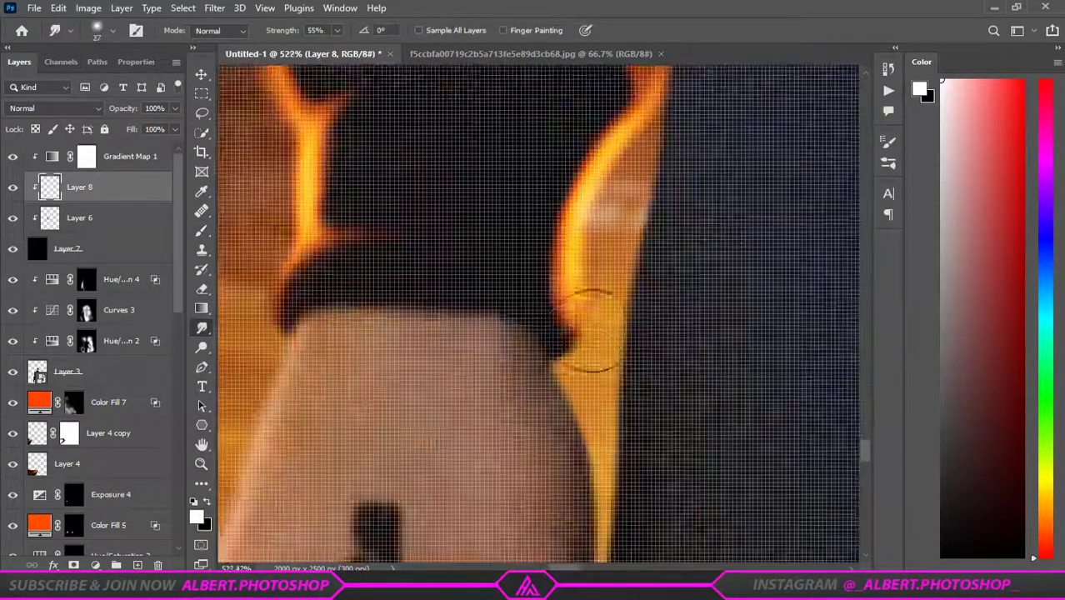
scroll(483, 356, "down", 3)
scroll(466, 395, "up", 3)
key("b")
scroll(466, 395, "up", 1)
scroll(447, 350, "up", 3)
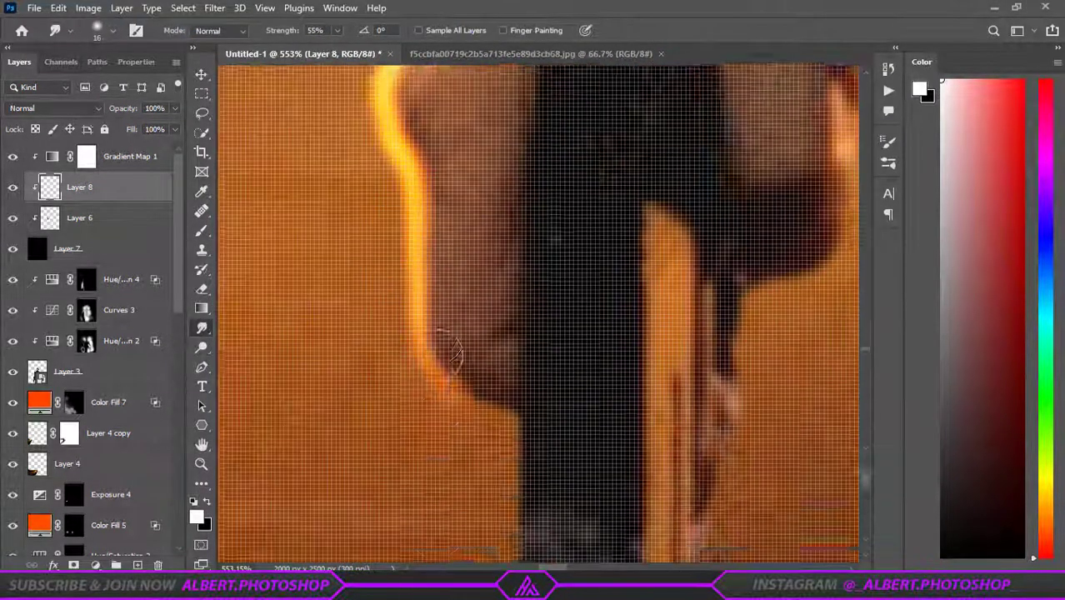
scroll(632, 191, "down", 4)
scroll(632, 191, "down", 3)
scroll(462, 325, "up", 5)
scroll(462, 326, "up", 3)
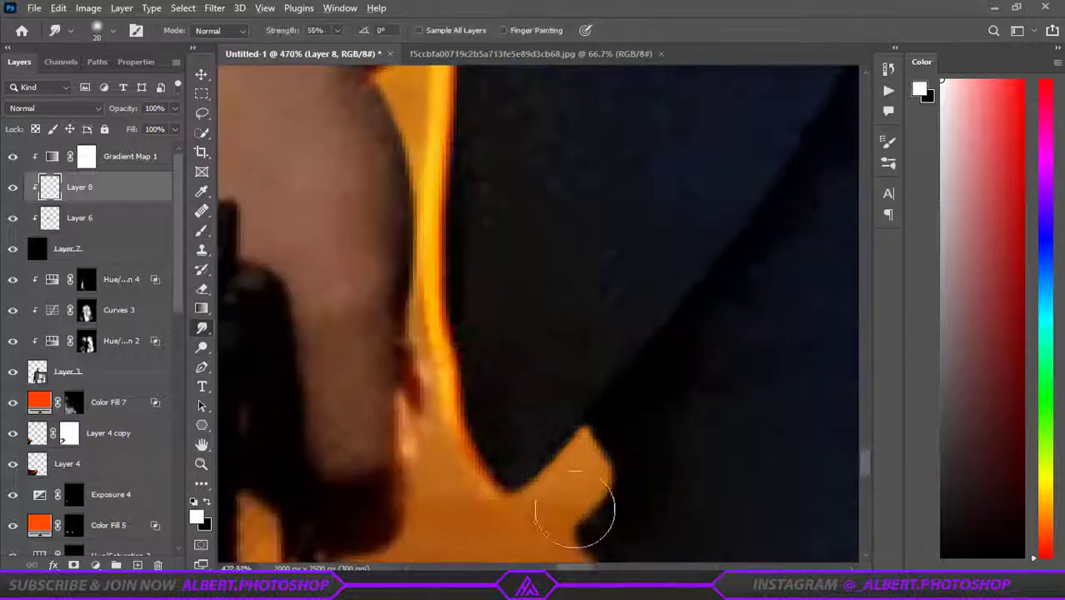
scroll(583, 507, "down", 5)
scroll(701, 142, "up", 3)
Step: Add another clipped layer and smudge fresh orange rim strokes around the hand
left_click(137, 565)
scroll(478, 310, "up", 2)
key("r")
scroll(478, 311, "down", 3)
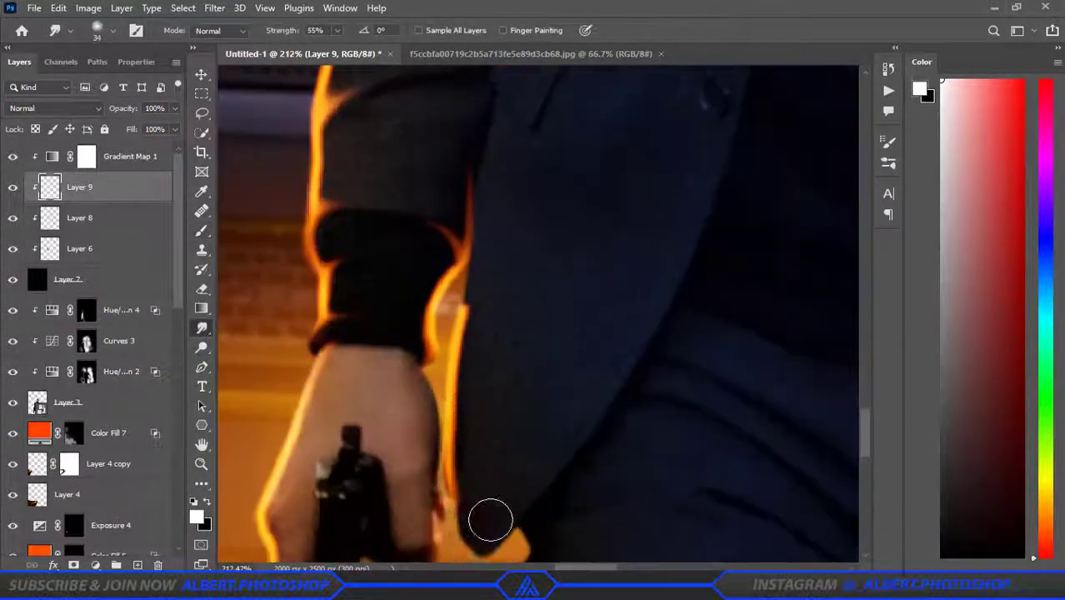
scroll(488, 518, "up", 2)
scroll(444, 373, "down", 2)
scroll(487, 453, "down", 3)
scroll(638, 196, "up", 3)
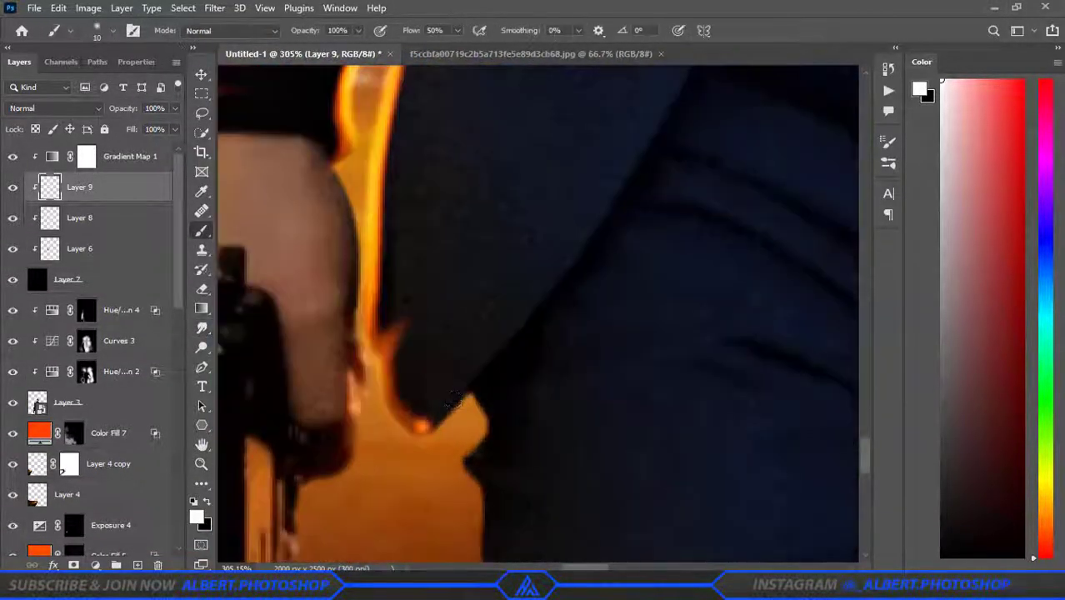
scroll(554, 458, "down", 3)
scroll(527, 533, "up", 3)
scroll(481, 234, "up", 2)
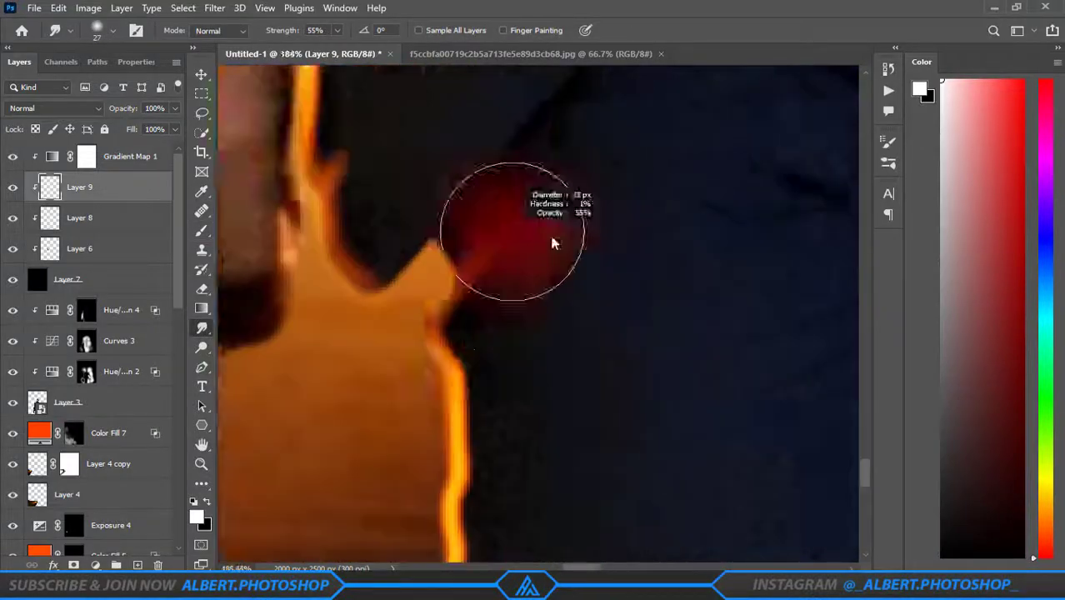
scroll(648, 212, "down", 2)
key("ctrl+shift+alt+n")
key("b")
scroll(448, 367, "down", 1)
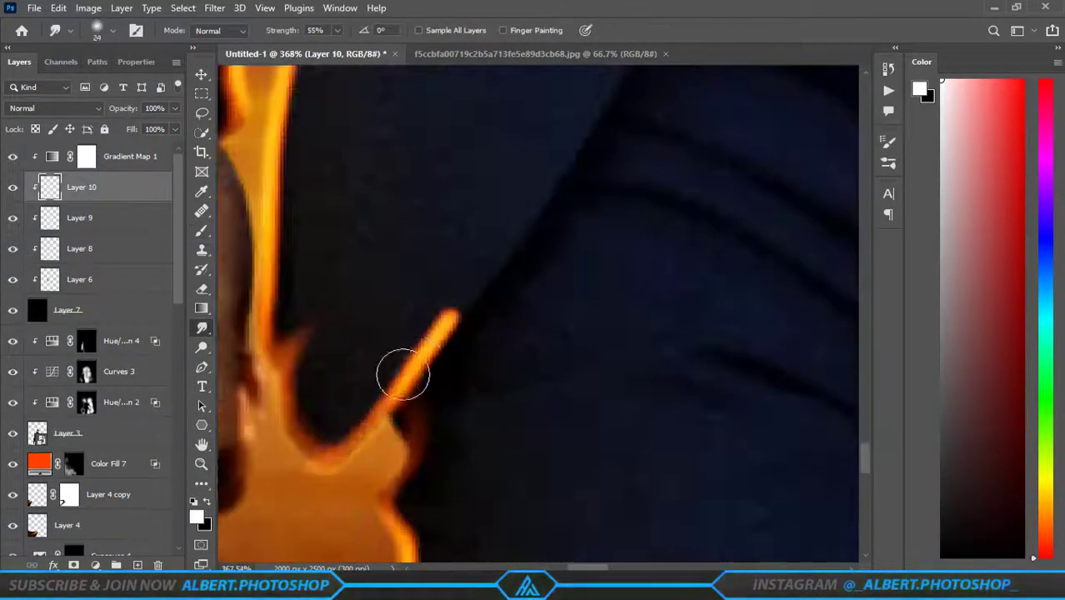
scroll(403, 374, "down", 3)
scroll(648, 226, "up", 3)
key("alt+bracketleft")
key("x")
scroll(591, 213, "down", 3)
scroll(433, 441, "up", 1)
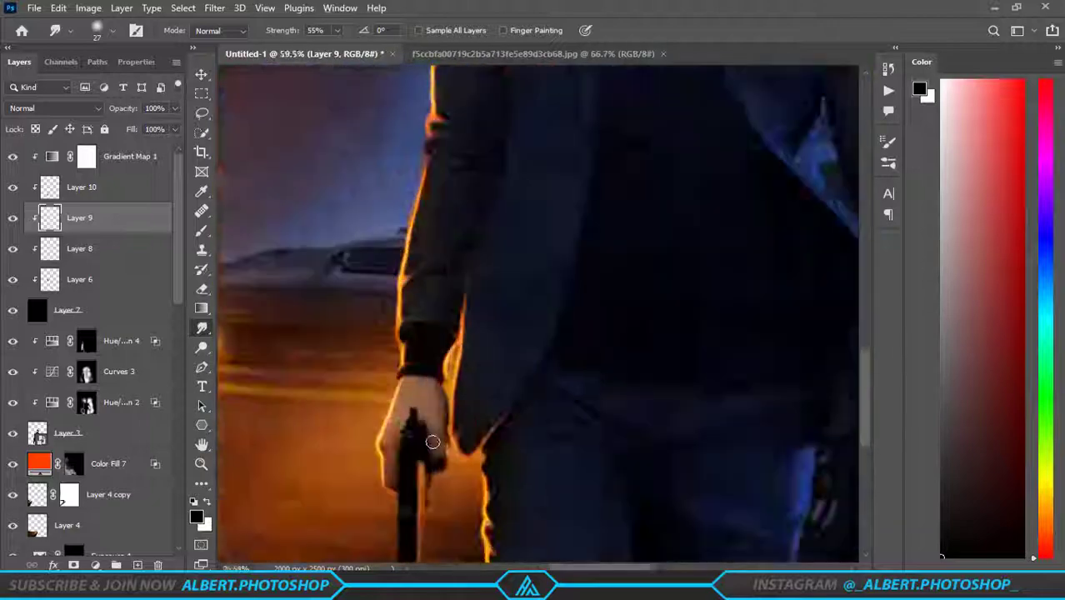
Step: On a new layer, paint a thin orange rim stroke along the gun
key("ctrl+shift+alt+n")
scroll(433, 442, "up", 3)
scroll(400, 375, "up", 3)
key("x")
key("bracketleft")
key("bracketleft")
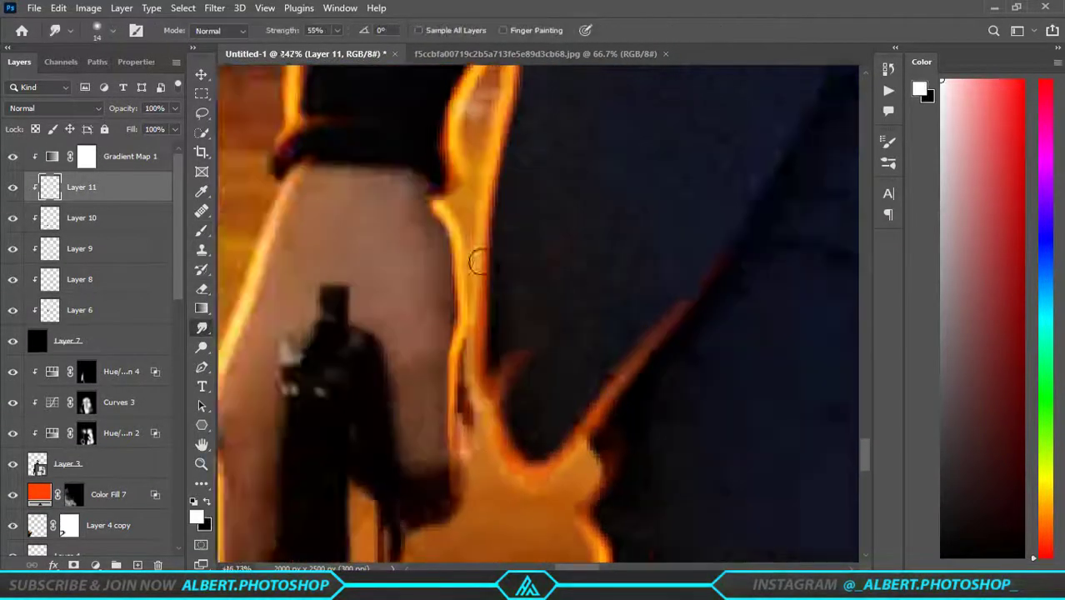
scroll(478, 263, "down", 3)
key("b")
scroll(354, 452, "up", 2)
scroll(361, 353, "down", 2)
scroll(299, 277, "up", 3)
left_click_drag(286, 208, 297, 371)
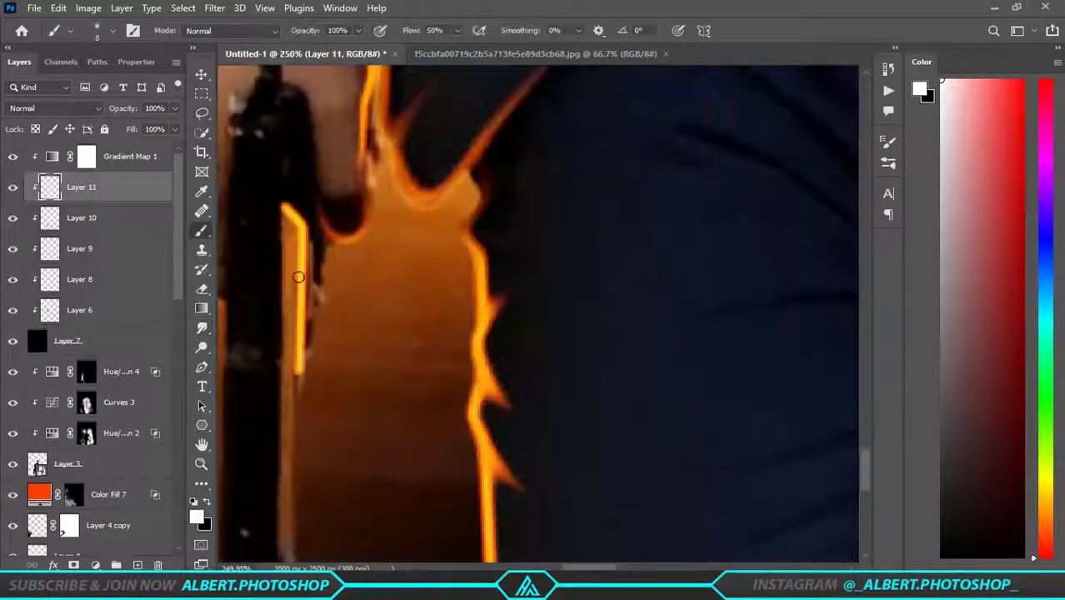
scroll(292, 350, "down", 4)
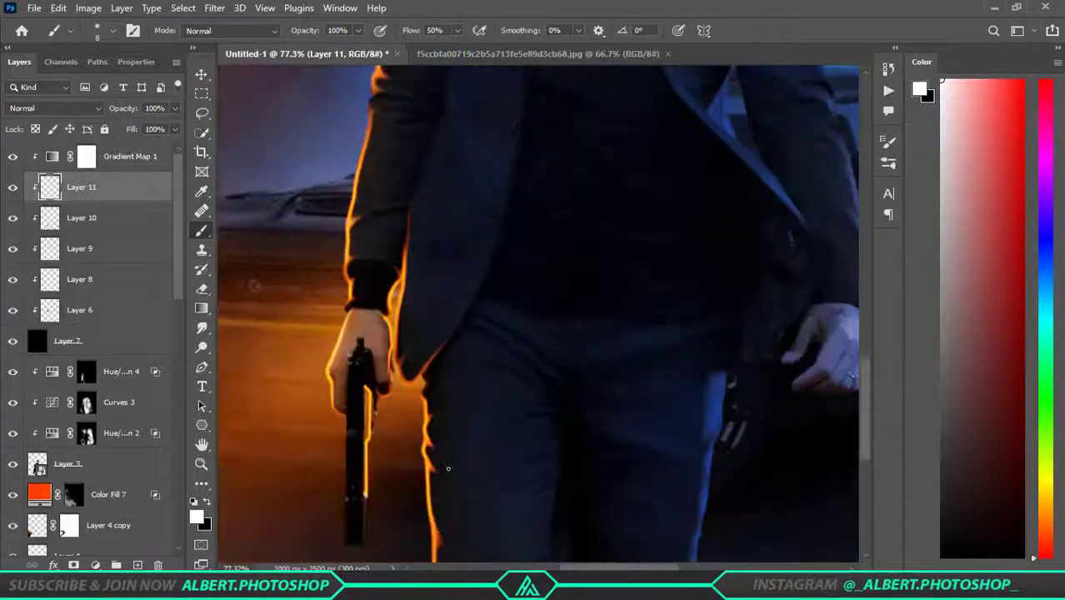
scroll(367, 375, "up", 3)
scroll(367, 333, "up", 2)
Step: Create Layer 12 above Layer 11 for the trouser-edge rim light
key("ctrl+shift+alt+n")
scroll(413, 259, "up", 2)
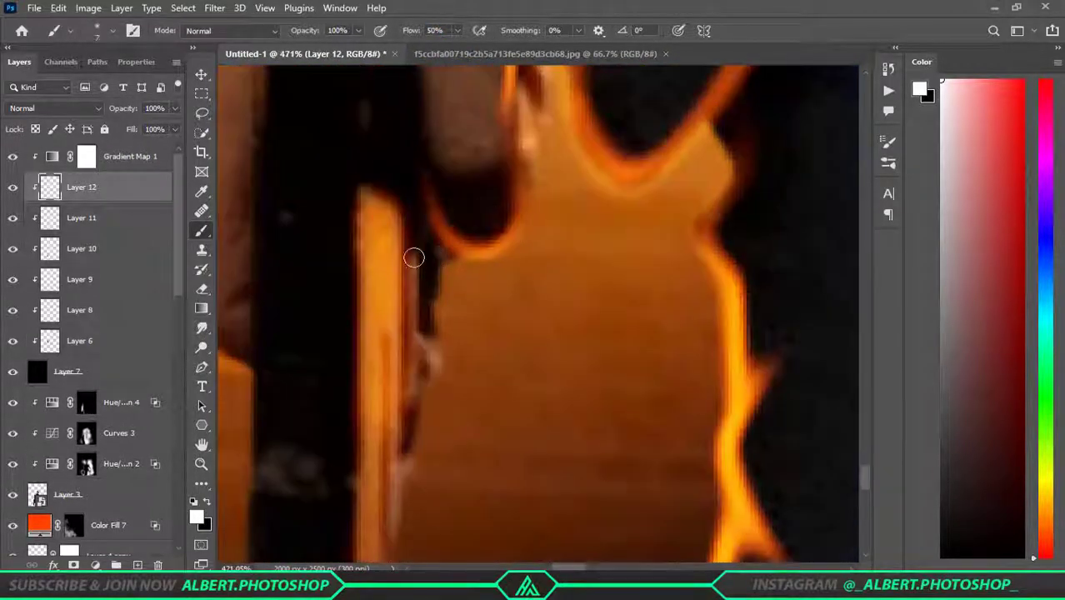
scroll(417, 275, "down", 2)
scroll(440, 303, "down", 3)
scroll(265, 356, "up", 3)
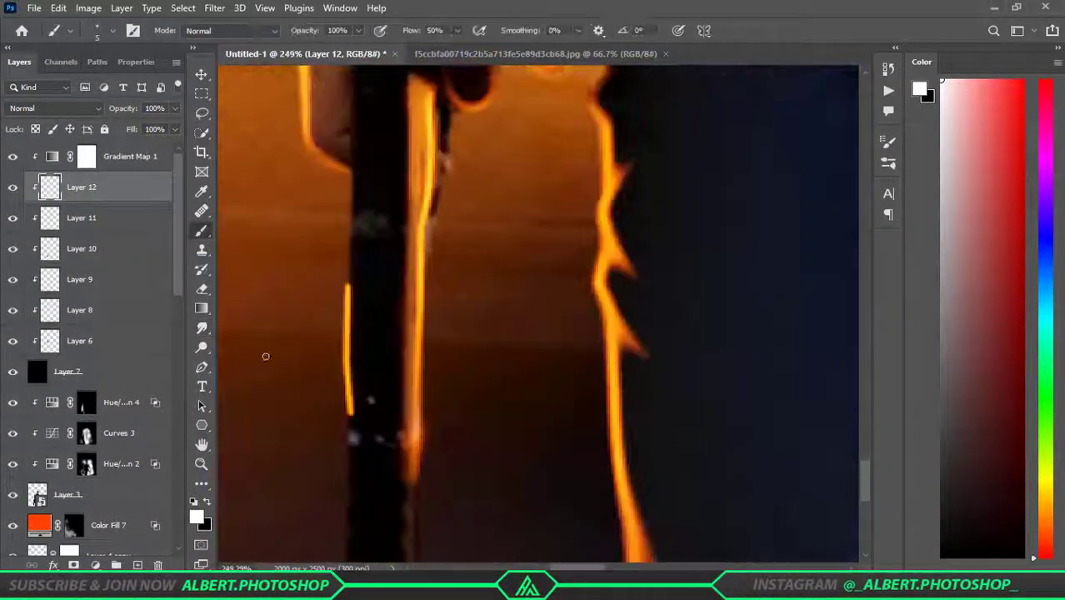
scroll(357, 240, "down", 1)
scroll(357, 240, "down", 2)
scroll(356, 240, "down", 1)
scroll(459, 338, "up", 5)
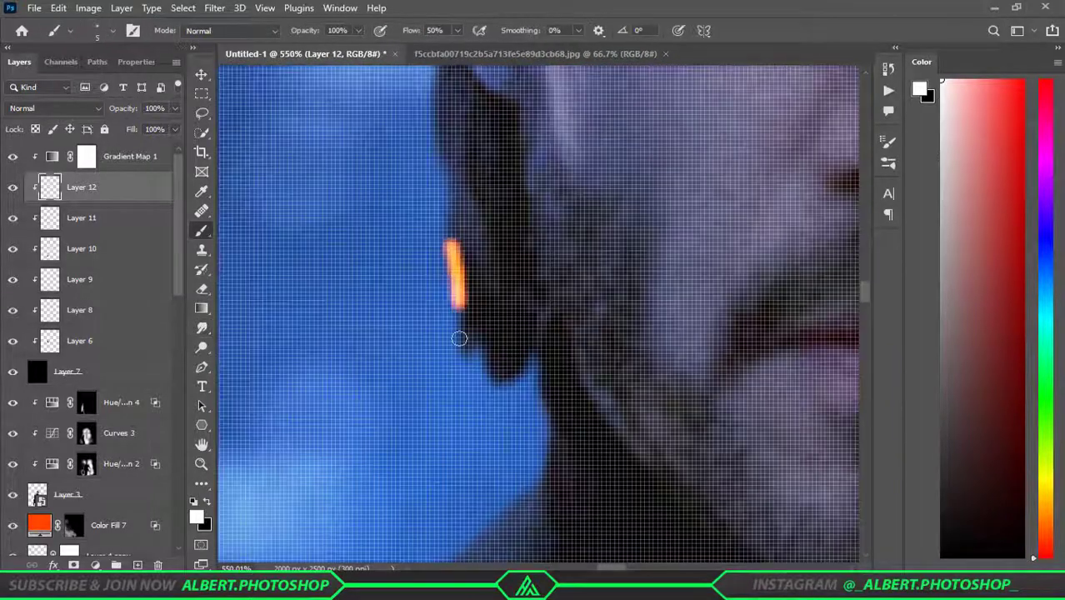
scroll(460, 338, "up", 2)
scroll(582, 273, "down", 3)
scroll(555, 238, "down", 3)
scroll(119, 464, "down", 1)
Step: Add an orange Color Fill layer above Layer 3 in Linear Dodge (Add) mode with Blend If 0/26
left_click(119, 463)
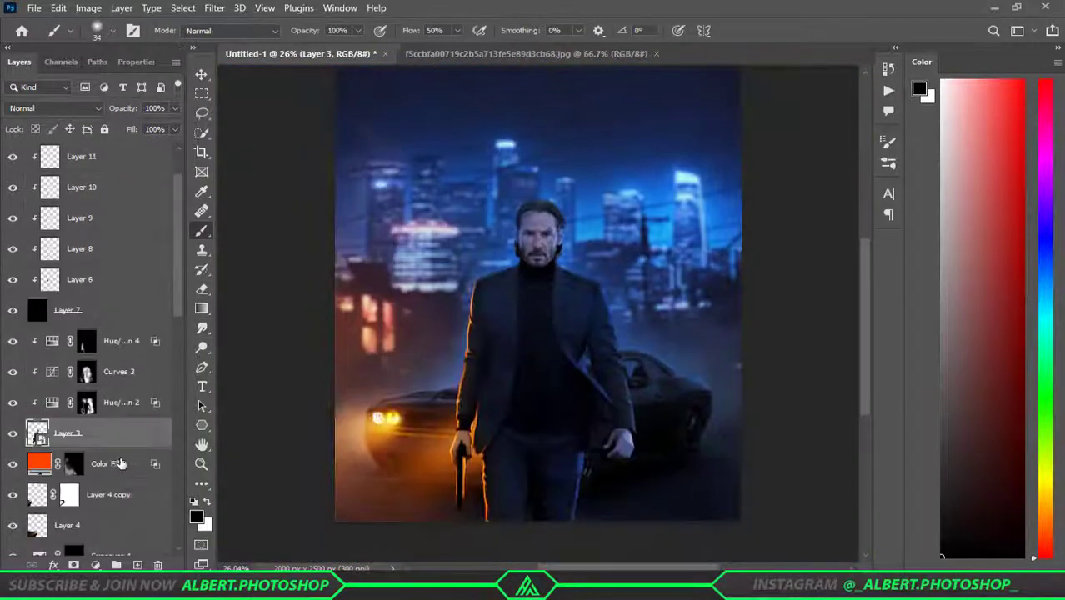
left_click(54, 108)
left_click(53, 119)
right_click(116, 463)
left_click(209, 24)
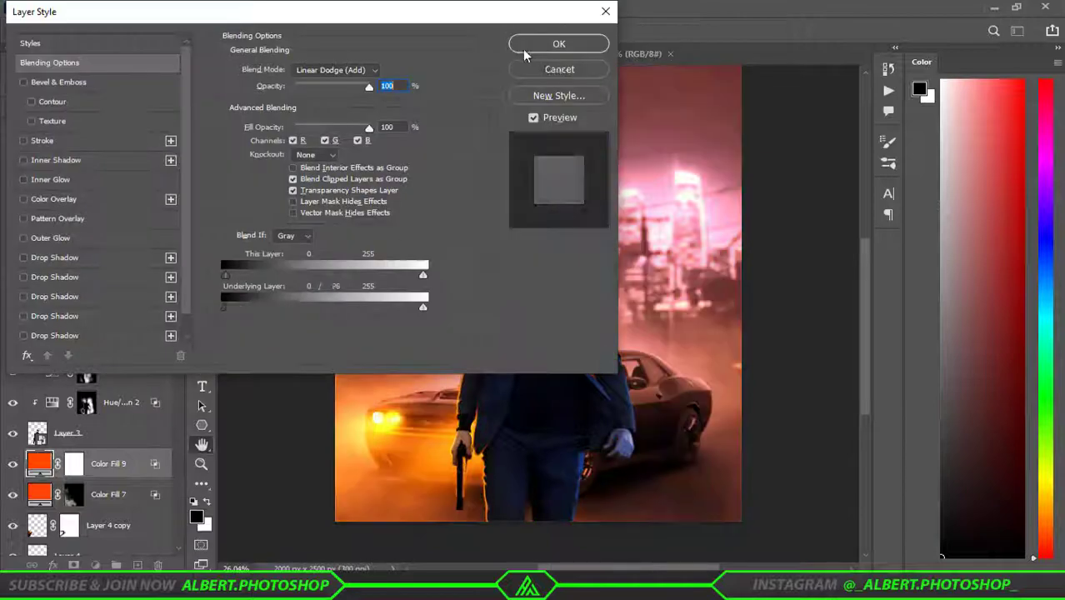
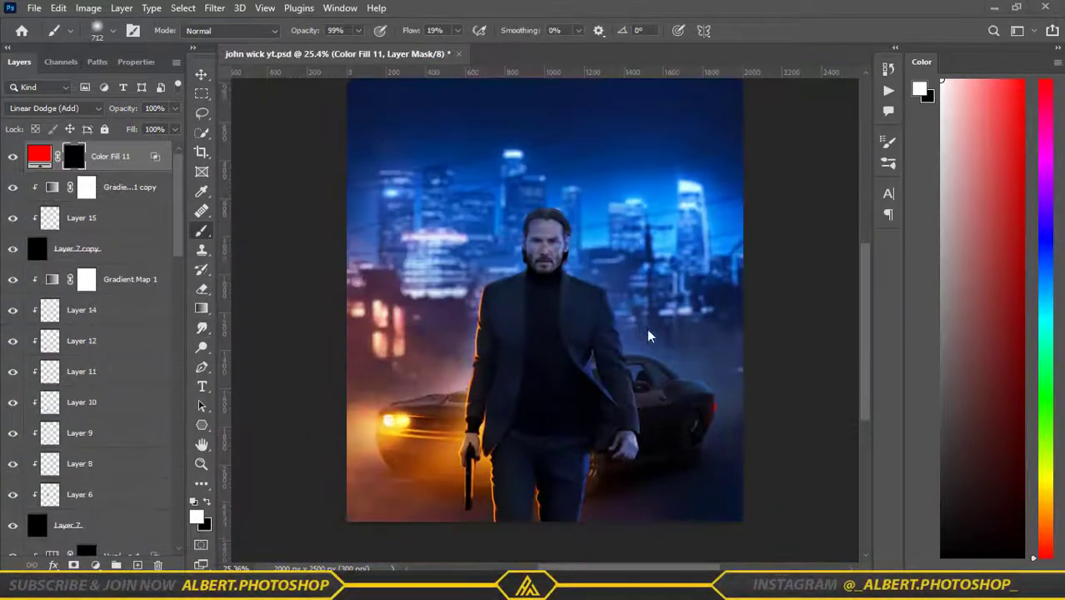
Step: Paint white on Color Fill 11's mask to reveal a soft red glow around the car's tail light
scroll(647, 332, "up", 2)
scroll(704, 391, "up", 3)
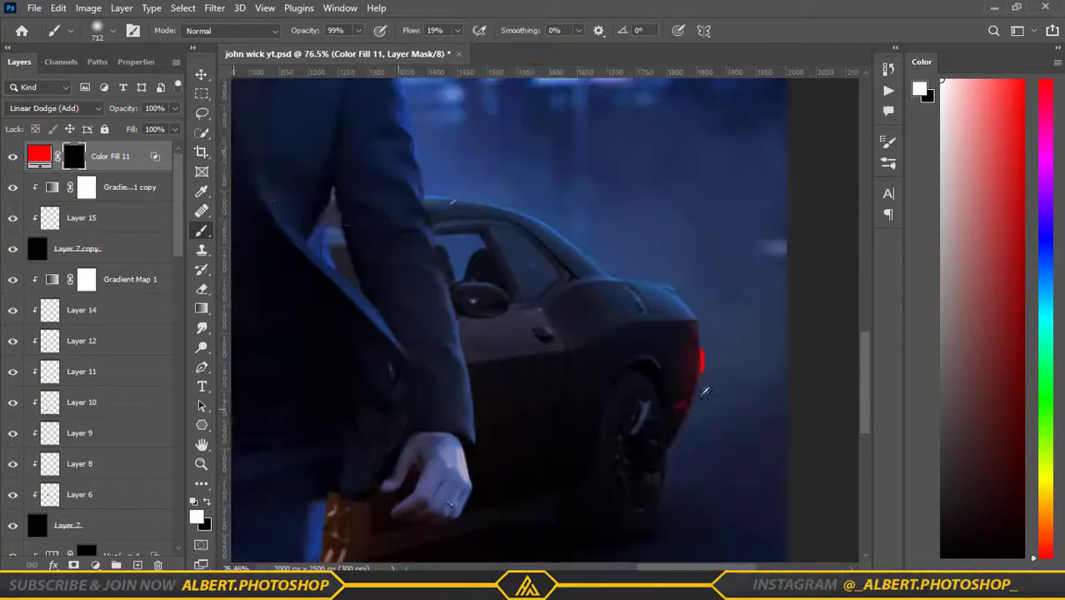
scroll(701, 356, "up", 2)
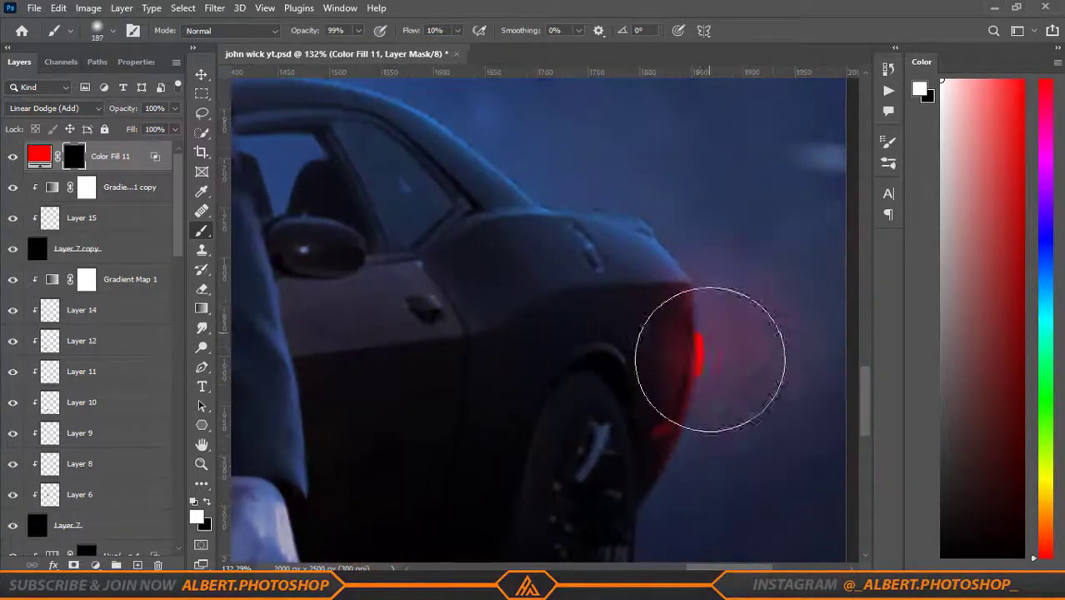
left_click_drag(706, 357, 711, 333)
scroll(711, 332, "down", 4)
scroll(736, 376, "up", 3)
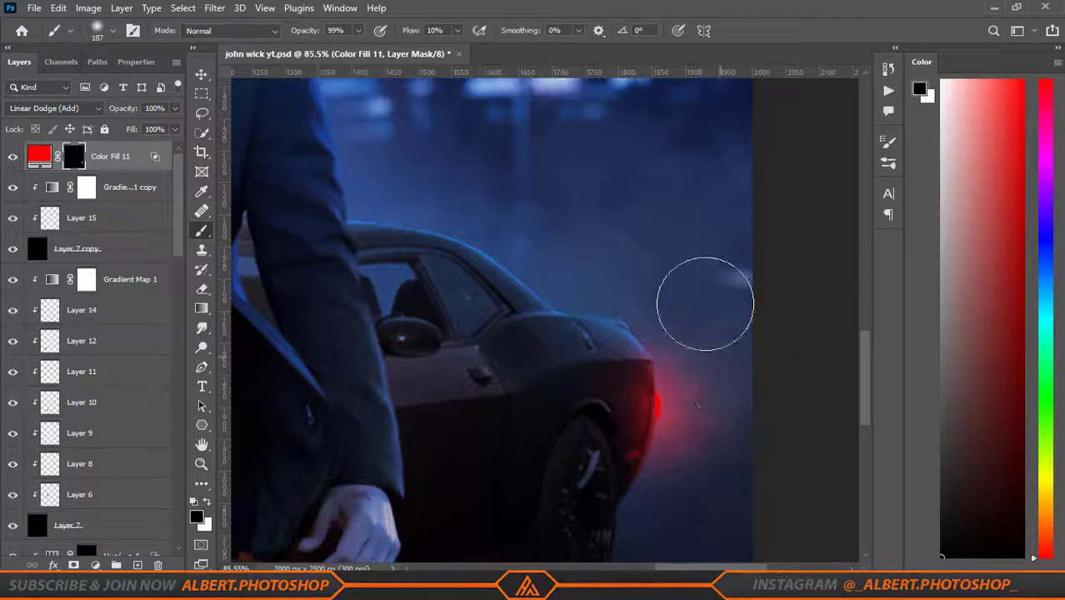
scroll(680, 406, "down", 3)
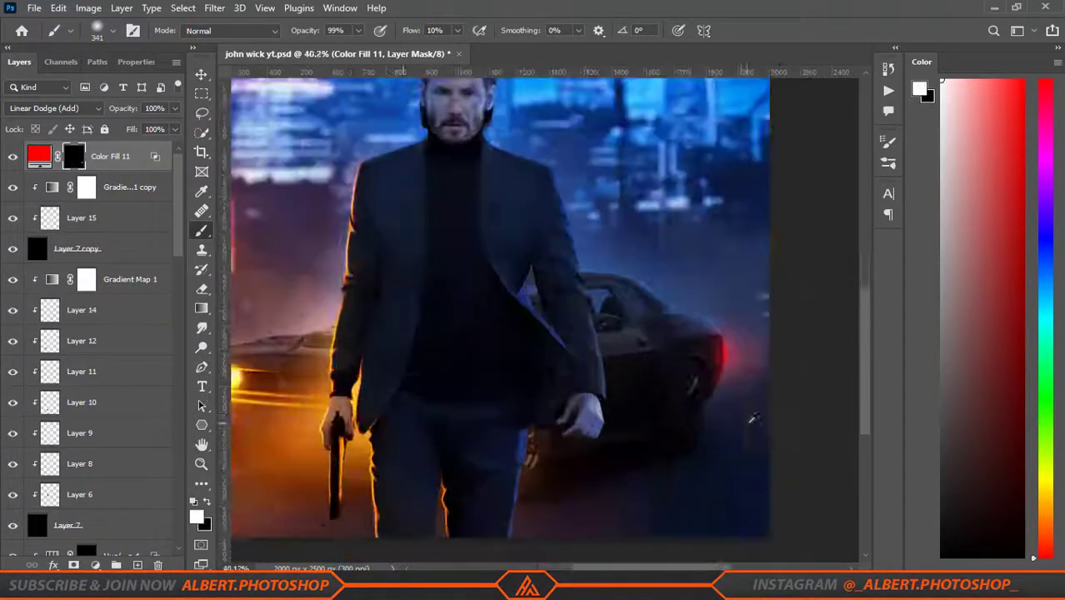
scroll(71, 377, "down", 5)
scroll(71, 377, "down", 5)
scroll(637, 422, "down", 2)
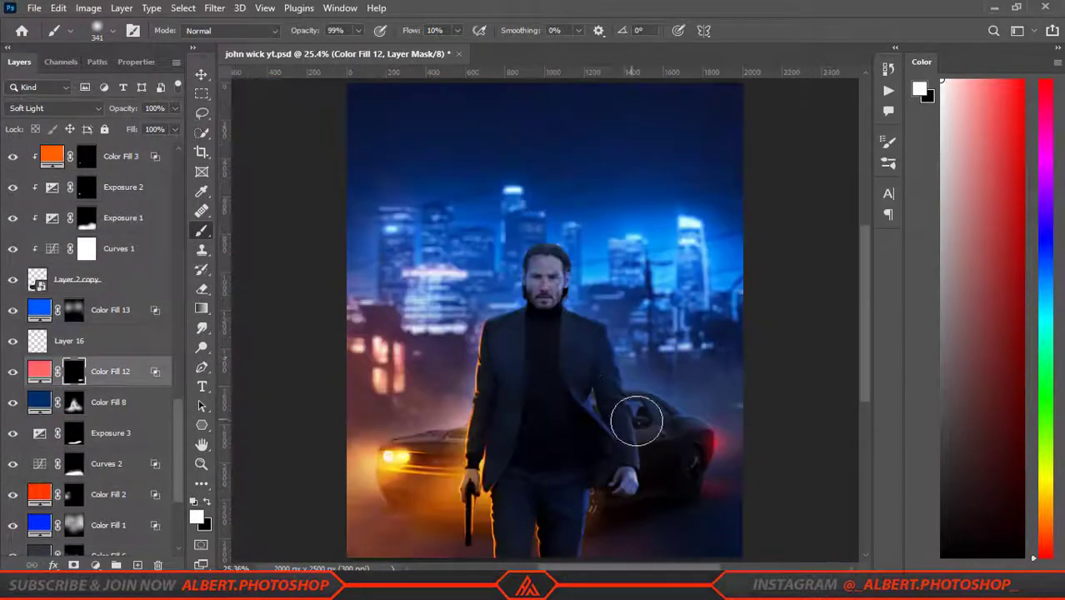
scroll(98, 179, "up", 10)
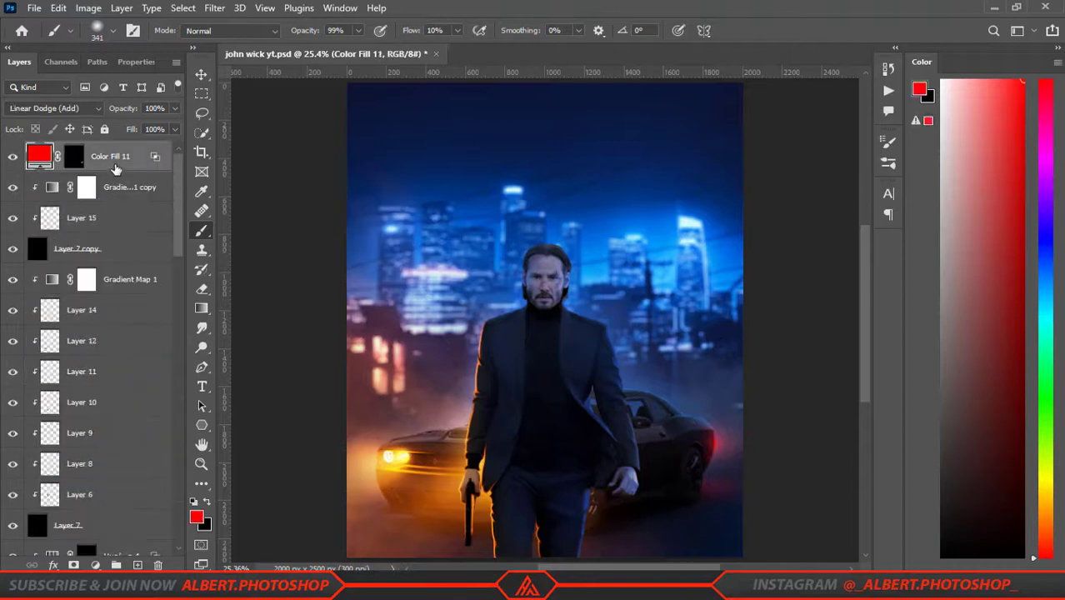
Step: Duplicate Color Fill 11, delete its mask, set Blend If Underlying Layer and add a black mask
key("ctrl+j")
left_click_drag(79, 158, 98, 171)
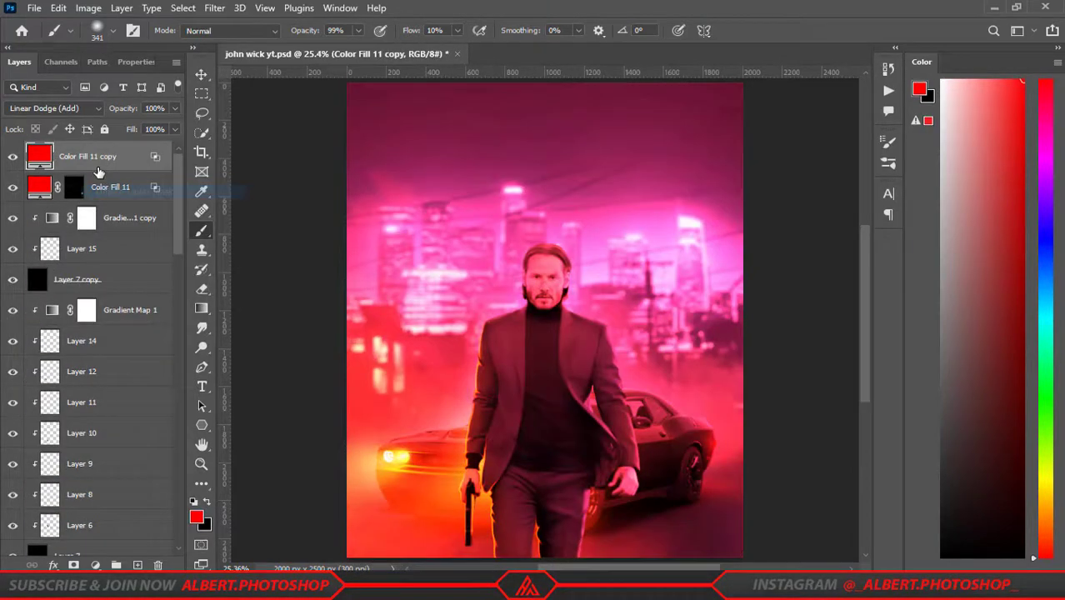
double_click(157, 185)
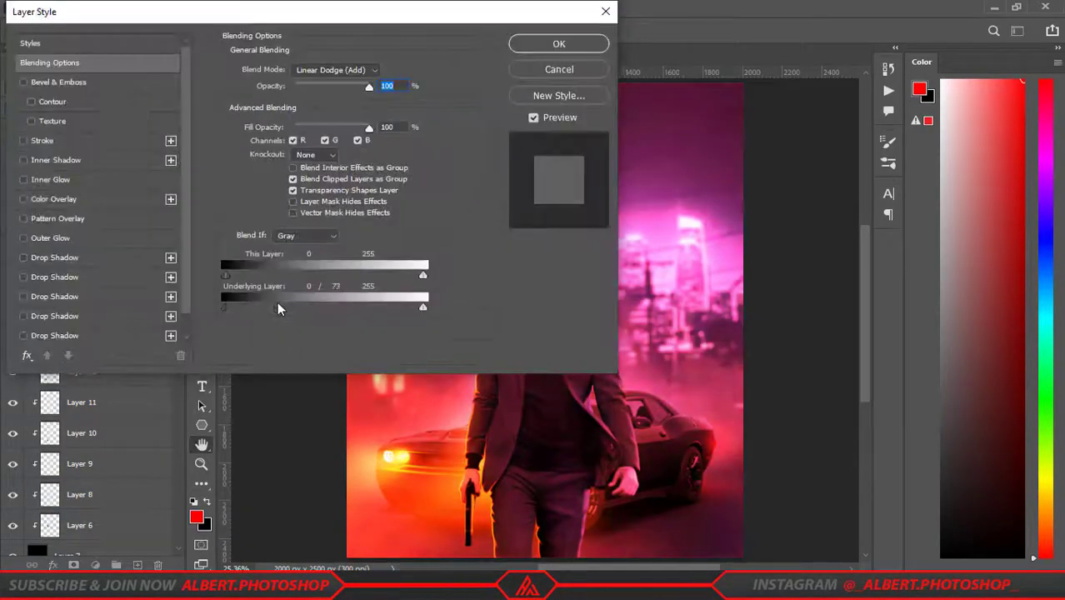
key("Return")
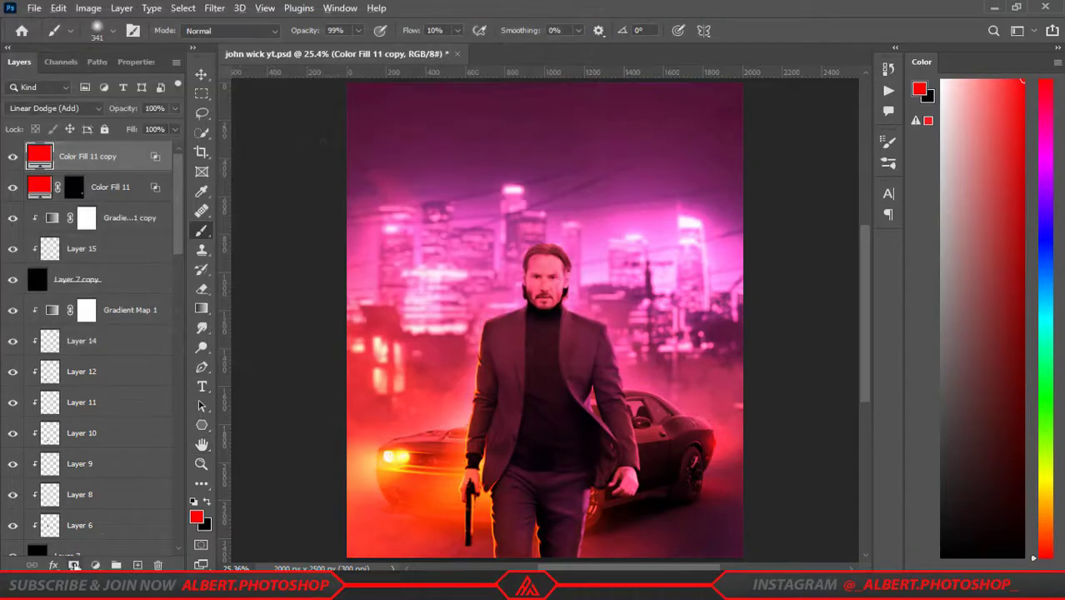
left_click(74, 565, "alt")
Step: Fit the whole composition in view and select the Hard Round brush from General Brushes
right_click(421, 266)
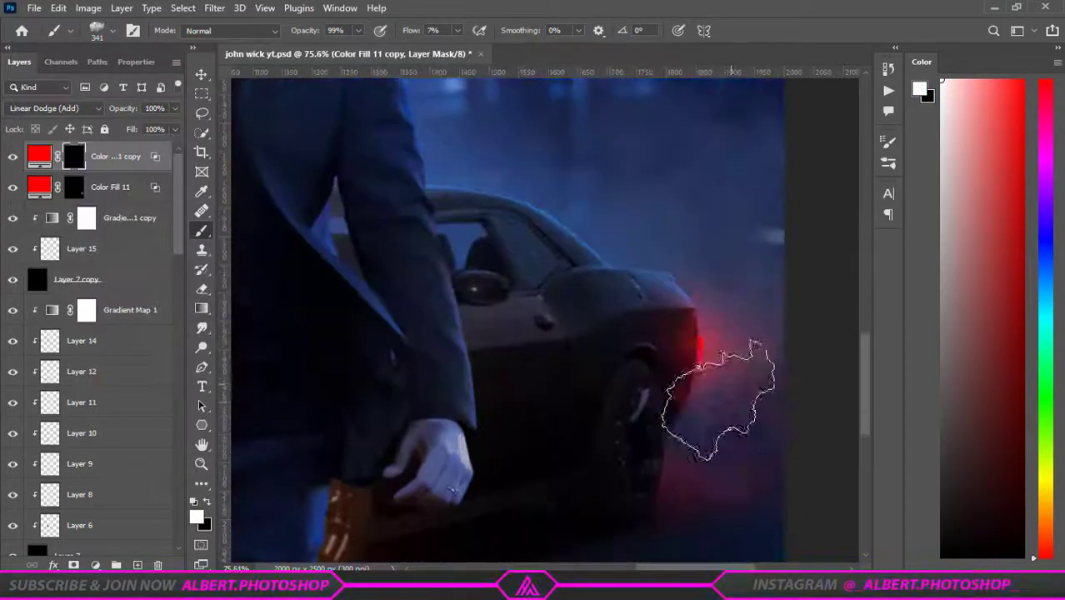
key("ctrl+0")
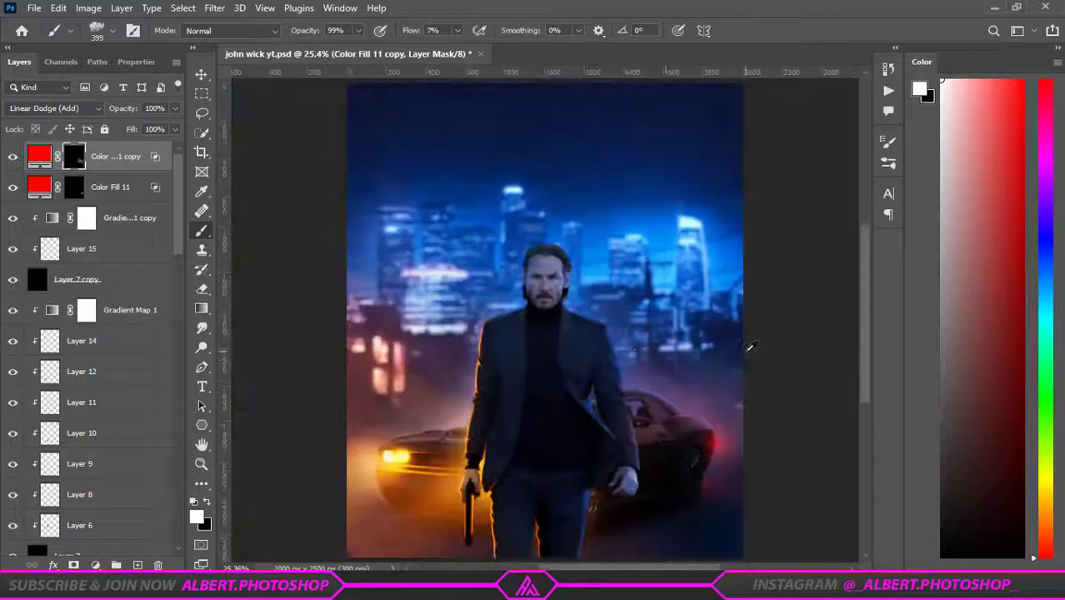
scroll(750, 362, "up", 3)
scroll(722, 337, "down", 3)
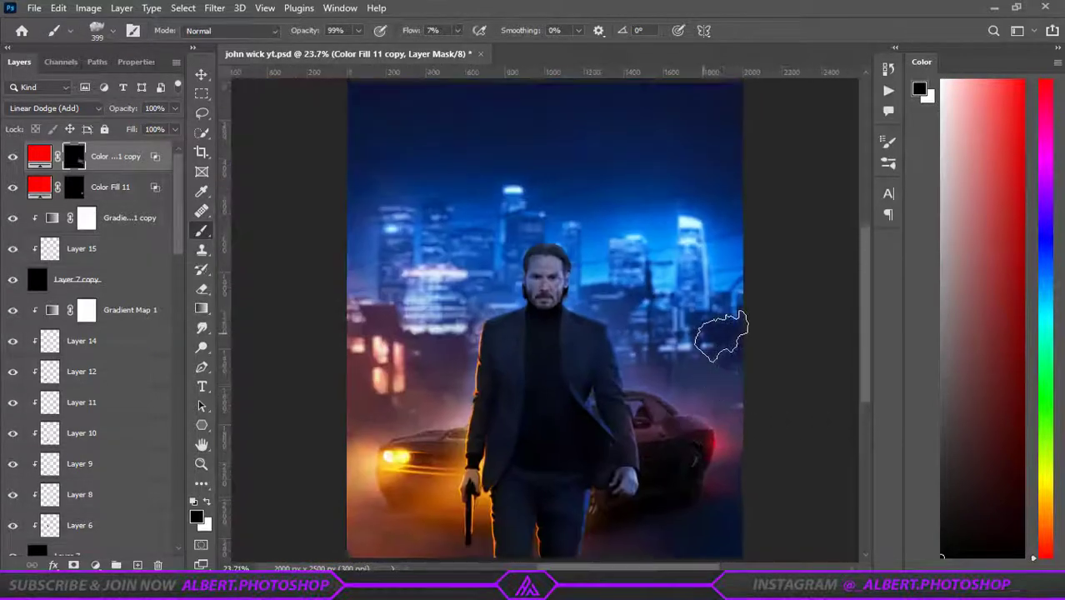
scroll(671, 433, "up", 5)
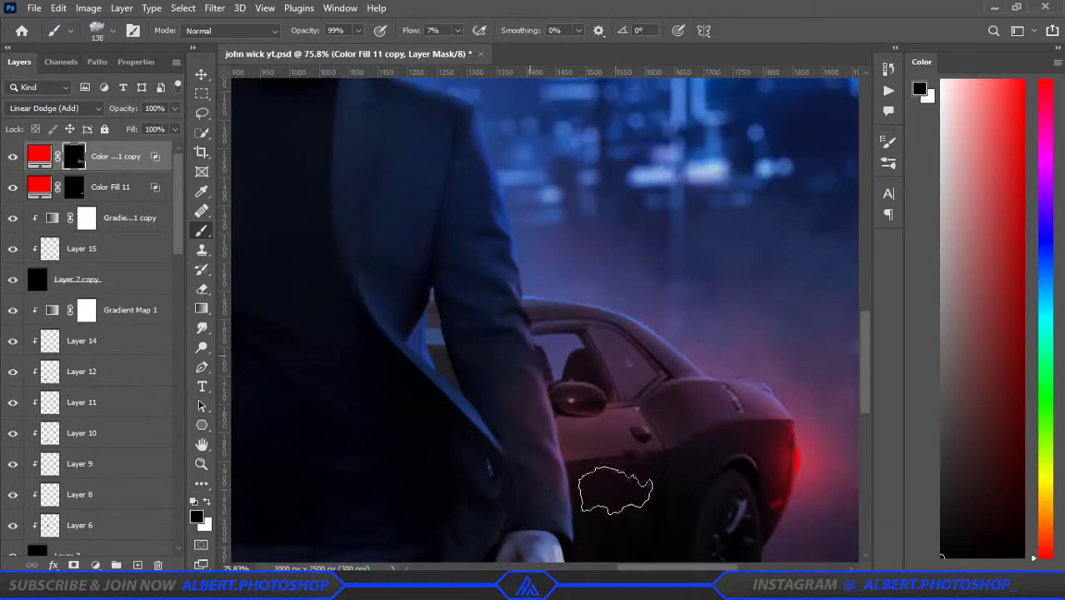
left_click(108, 30)
scroll(375, 334, "up", 3)
left_click(442, 226)
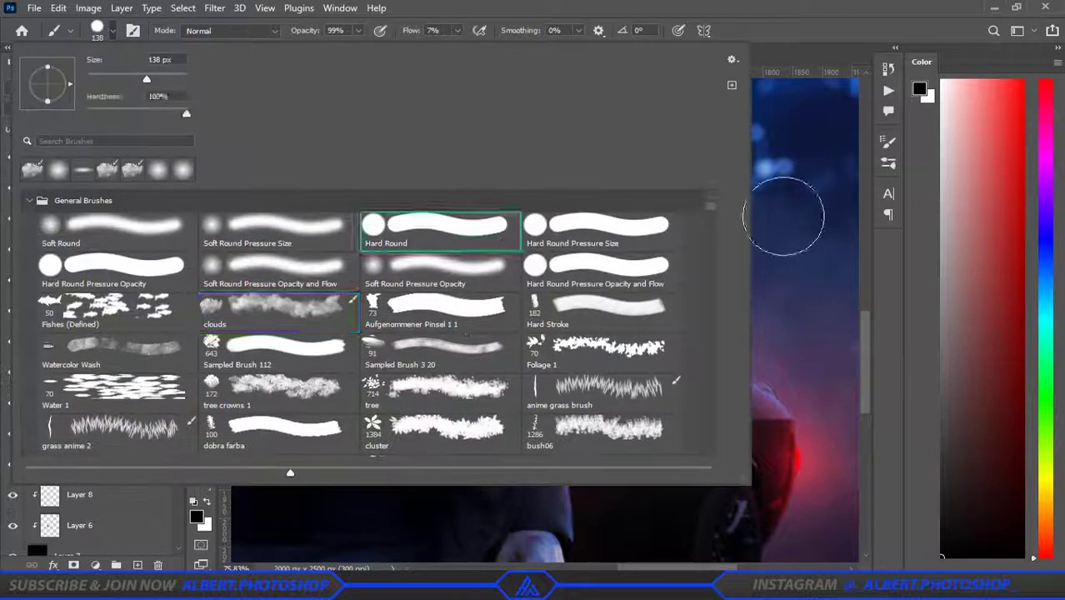
left_click(783, 214)
scroll(525, 305, "down", 2)
Step: Paint the second red glow over the car's door and rear
left_click_drag(747, 369, 666, 340)
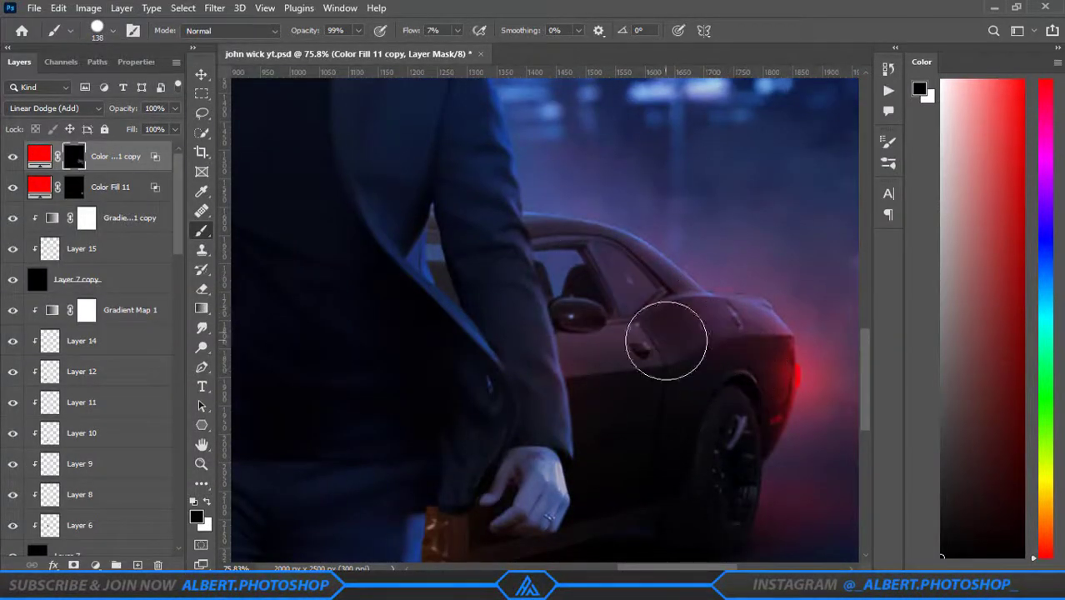
scroll(596, 387, "down", 5)
scroll(646, 410, "up", 3)
scroll(592, 380, "down", 2)
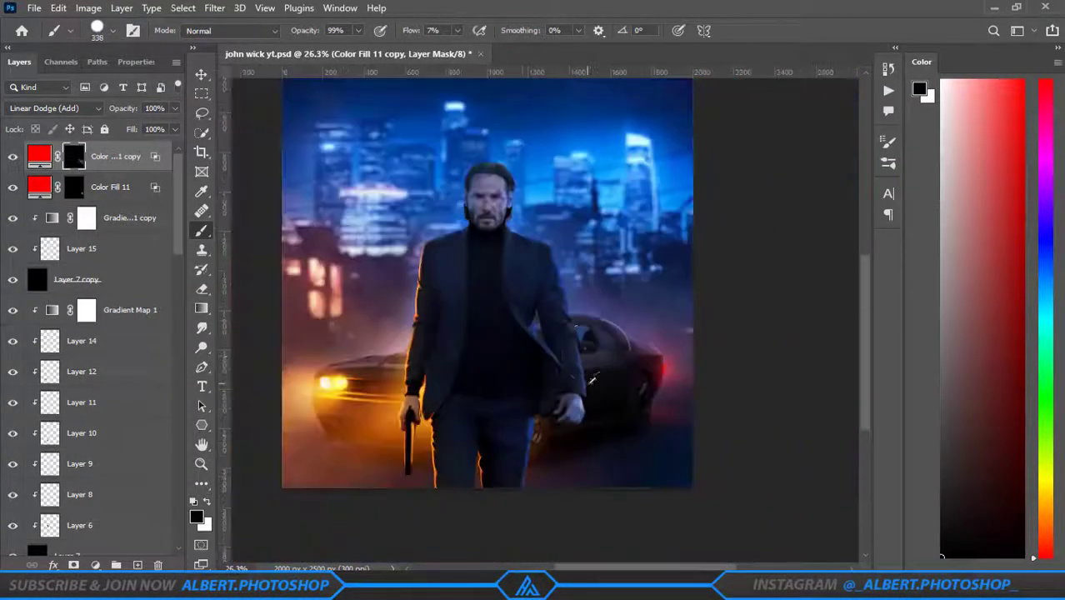
scroll(595, 397, "down", 1)
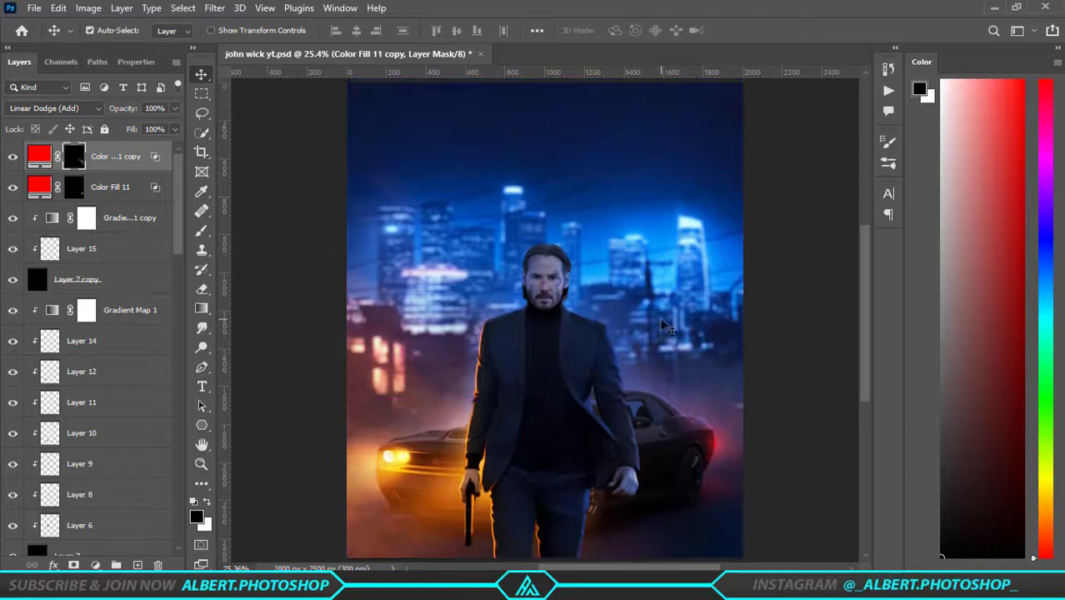
scroll(589, 413, "down", 2)
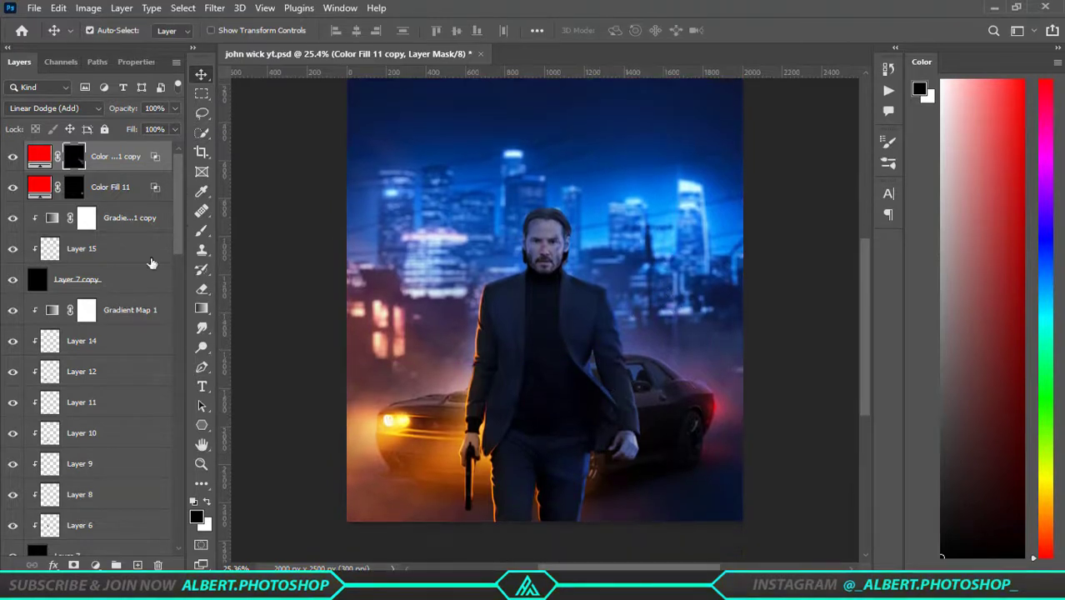
scroll(605, 367, "up", 2)
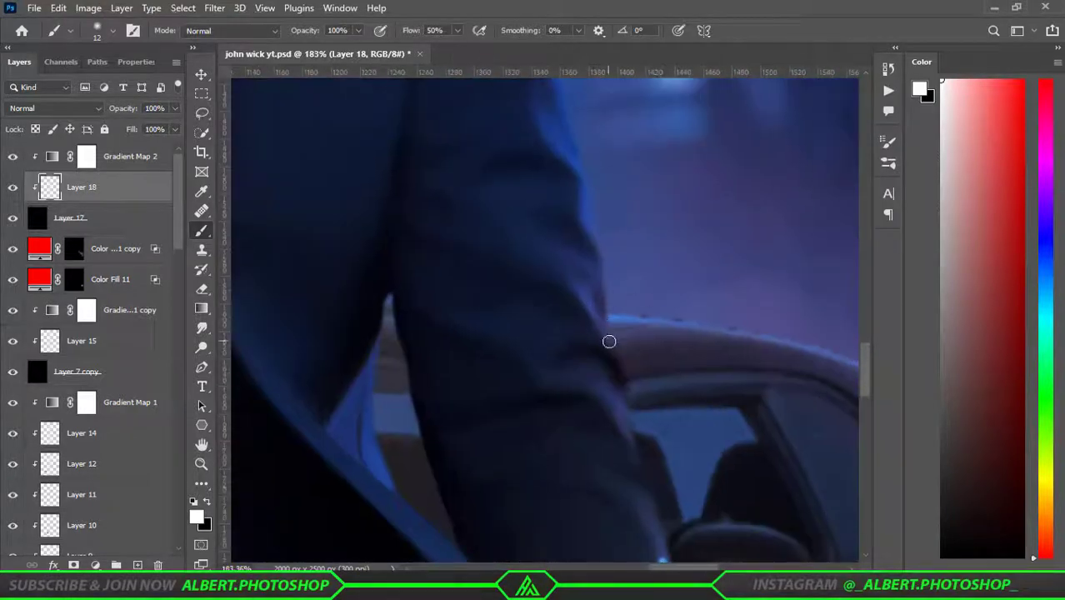
Step: Paint a blue rim stroke along the arm edge and soften it with the Smudge tool at 55%
left_click_drag(590, 234, 601, 280)
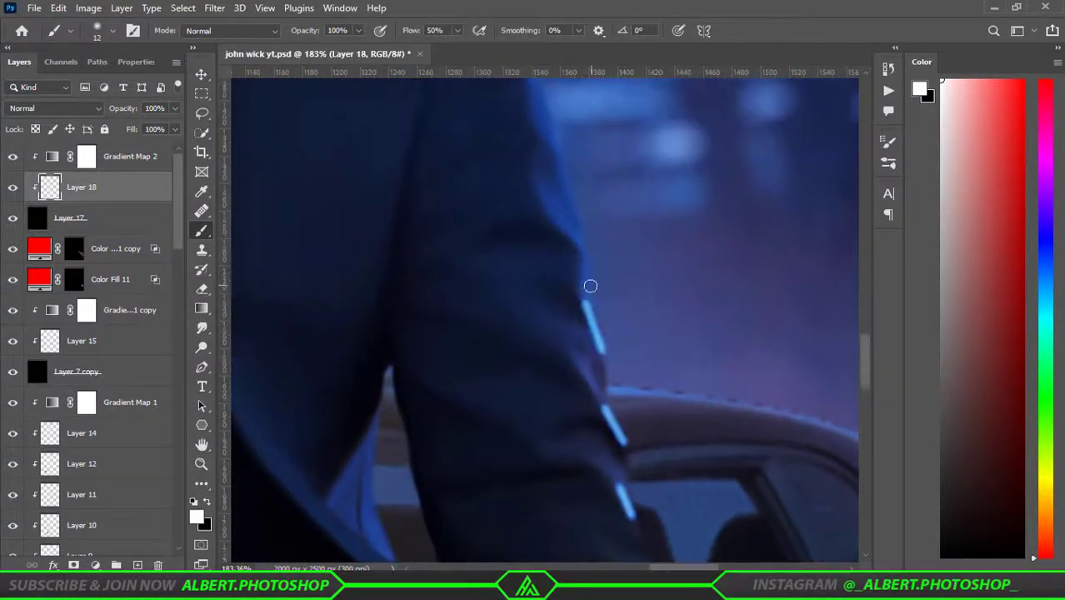
scroll(585, 249, "up", 3)
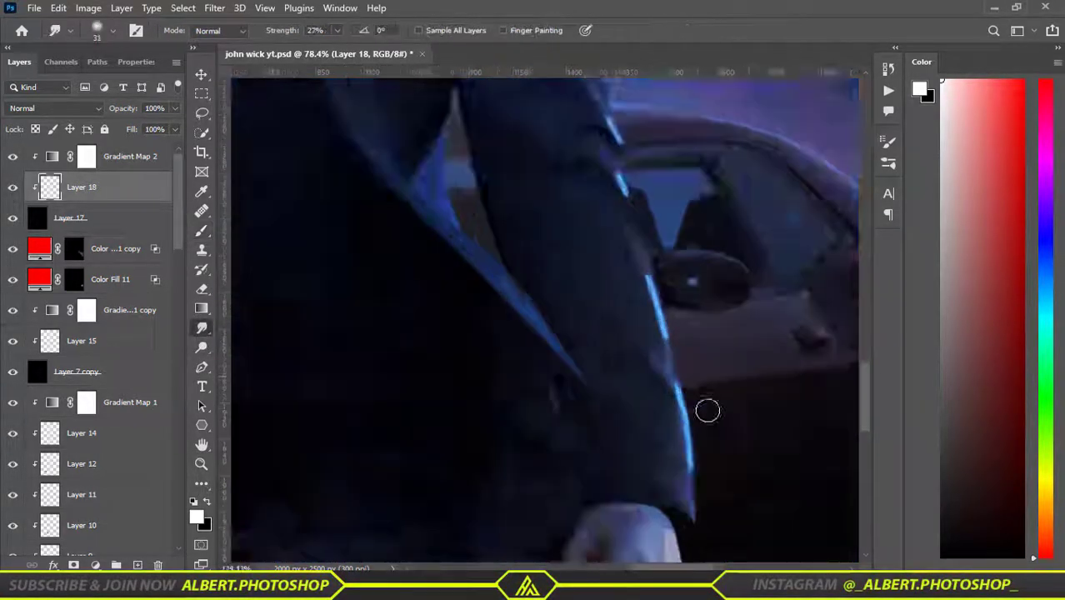
scroll(708, 411, "up", 5)
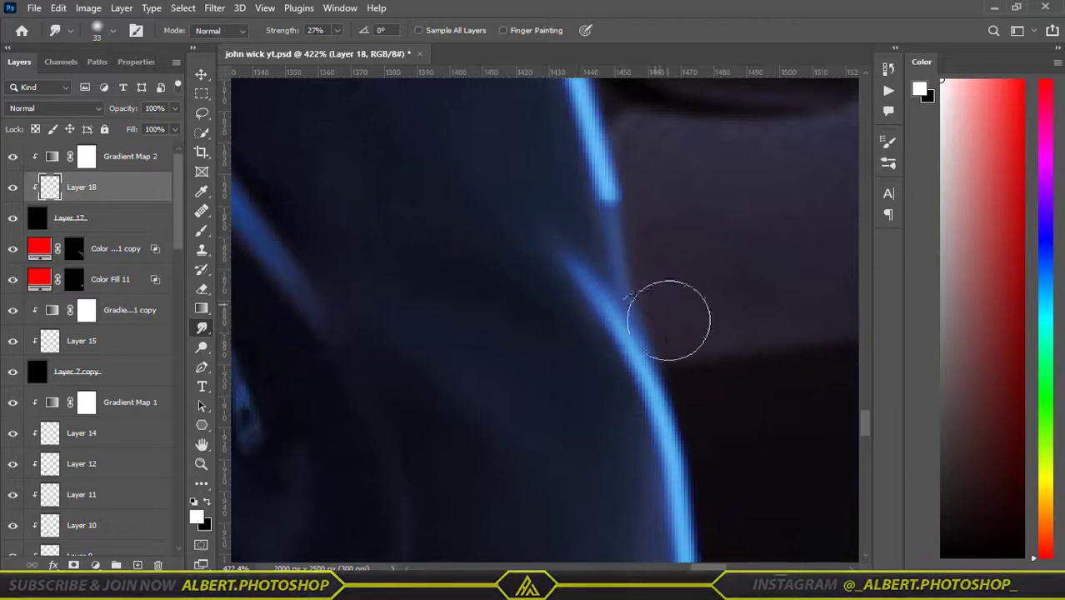
left_click_drag(671, 314, 613, 271)
key("5")
key("5")
scroll(675, 317, "down", 3)
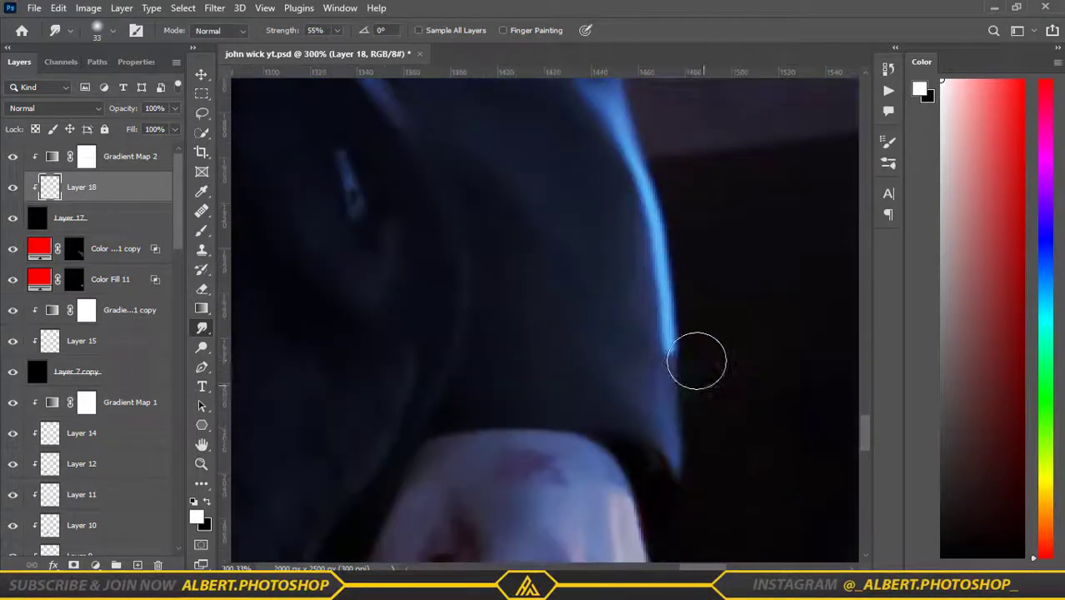
scroll(695, 445, "down", 4)
scroll(606, 338, "up", 5)
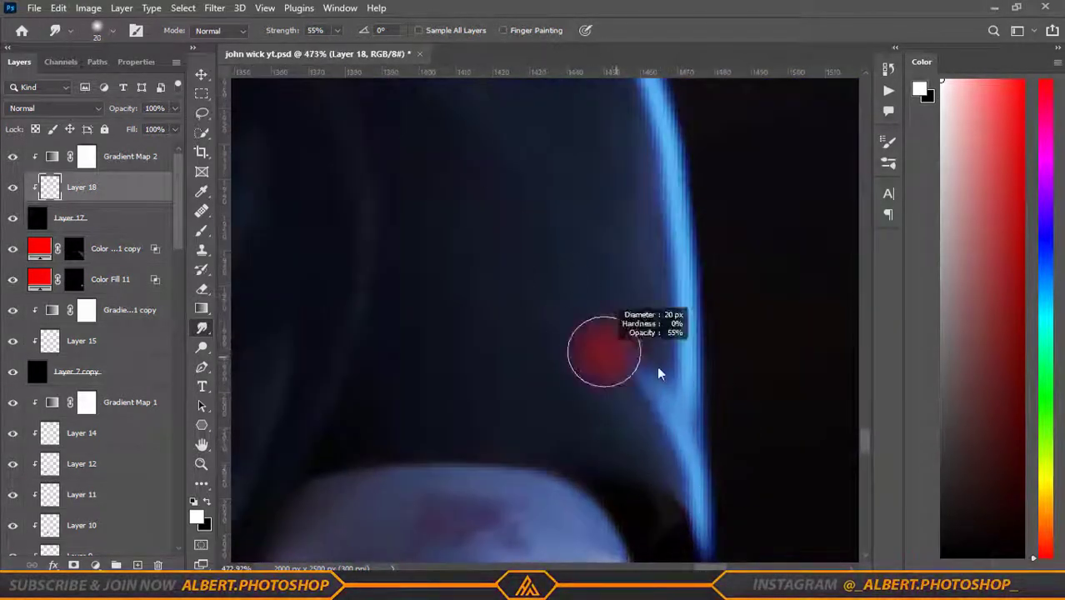
scroll(630, 487, "down", 5)
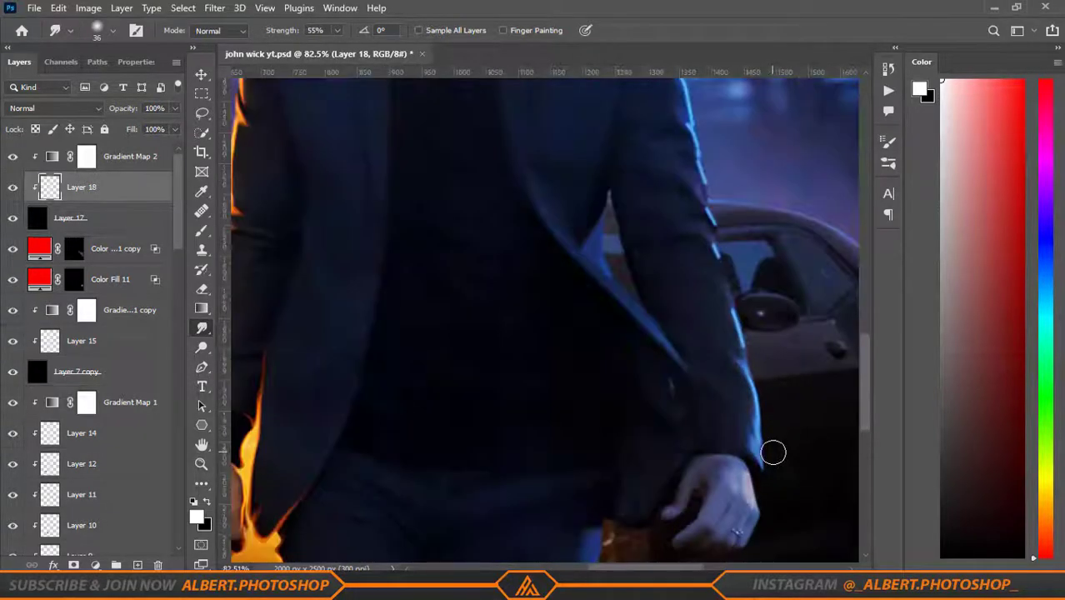
scroll(638, 435, "up", 4)
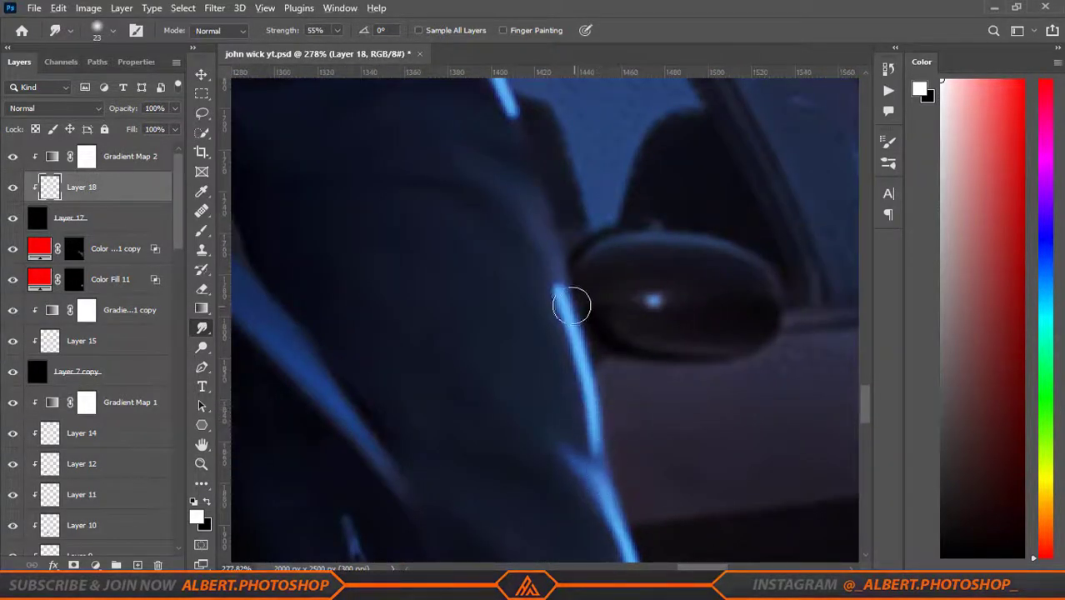
scroll(513, 142, "up", 3)
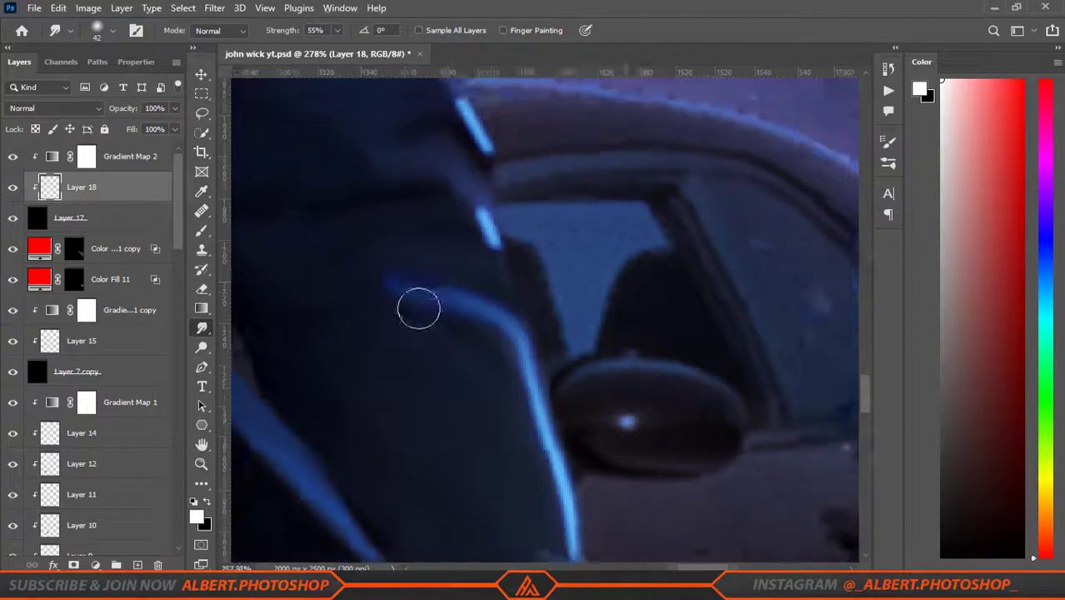
scroll(447, 350, "up", 2)
Step: Taper the top of the blue rim-light streak by smudging it up and to the left
left_click_drag(409, 235, 261, 218)
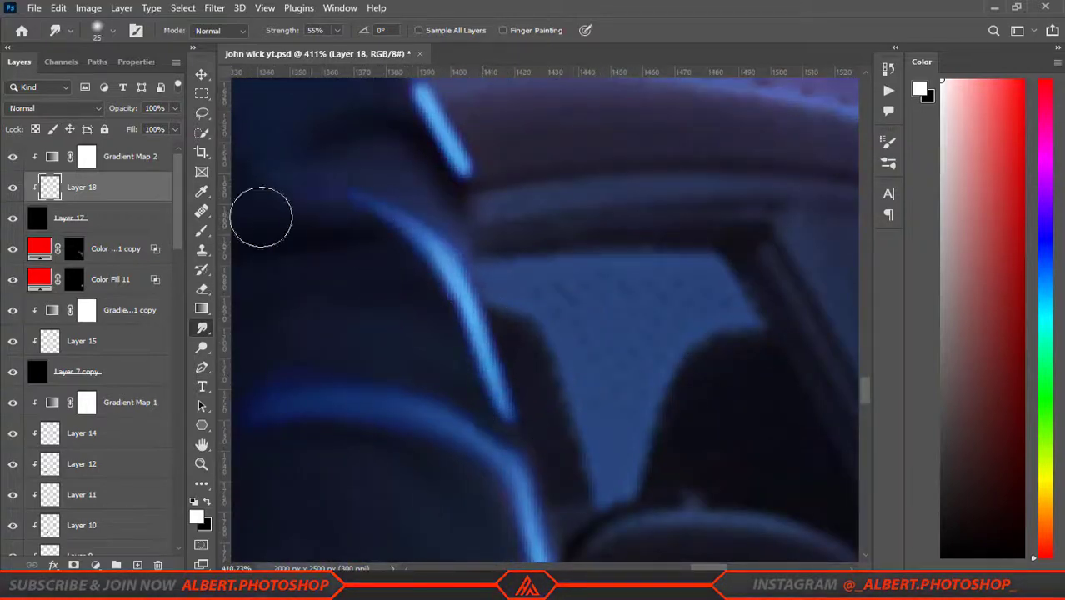
scroll(423, 262, "down", 3)
scroll(540, 412, "up", 2)
scroll(497, 420, "down", 1)
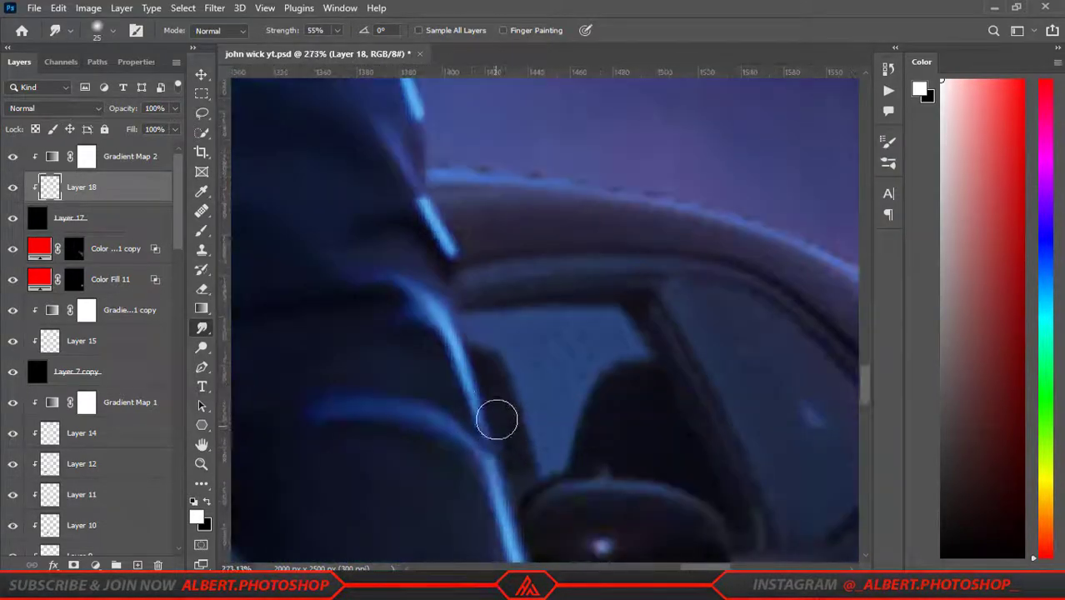
scroll(460, 428, "down", 3)
scroll(508, 473, "up", 3)
scroll(508, 474, "down", 1)
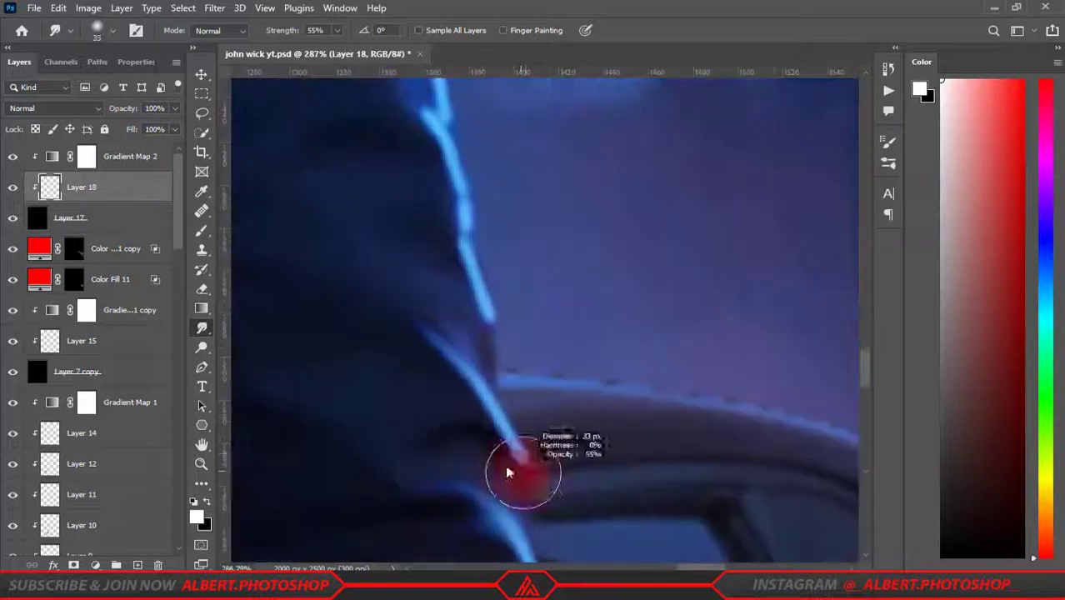
scroll(433, 441, "down", 3)
scroll(525, 418, "down", 1)
scroll(538, 342, "up", 4)
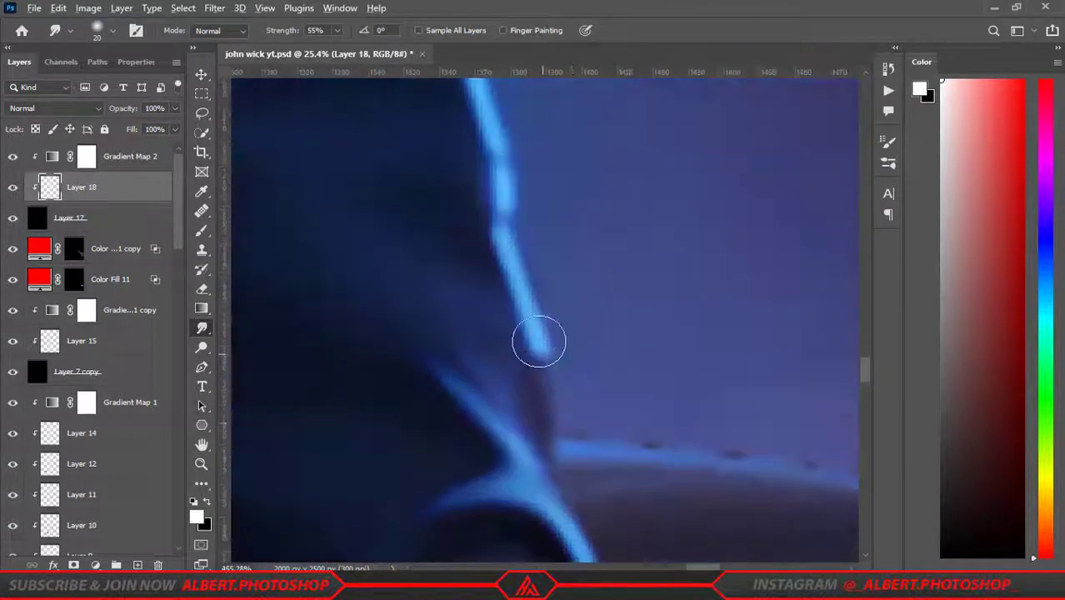
scroll(476, 226, "down", 2)
scroll(452, 386, "up", 2)
scroll(435, 356, "down", 3)
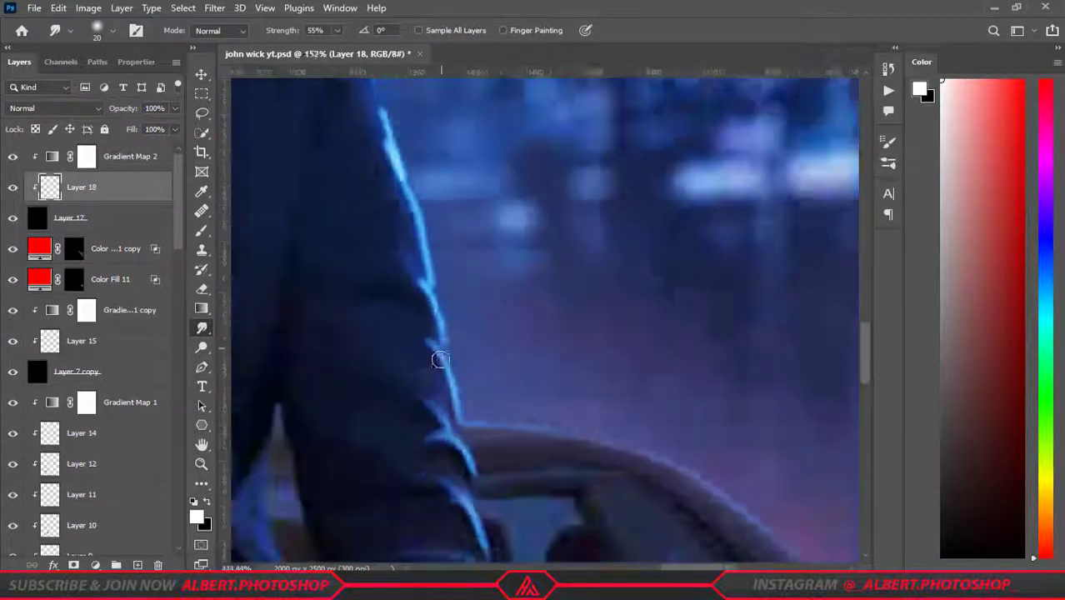
scroll(458, 352, "up", 3)
scroll(458, 352, "down", 3)
scroll(358, 294, "up", 1)
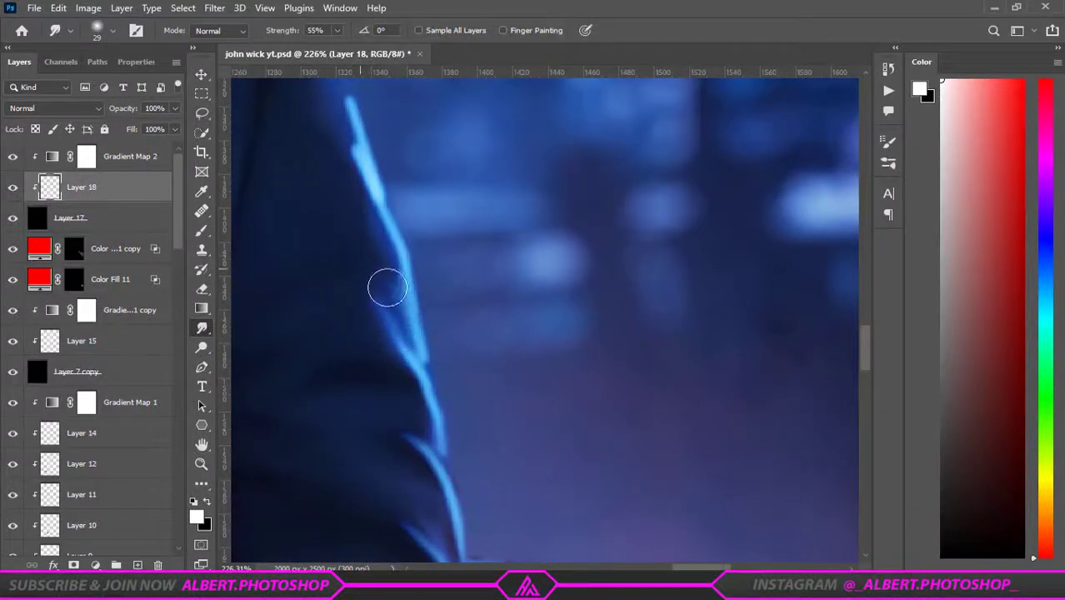
scroll(358, 259, "up", 3)
scroll(357, 186, "down", 2)
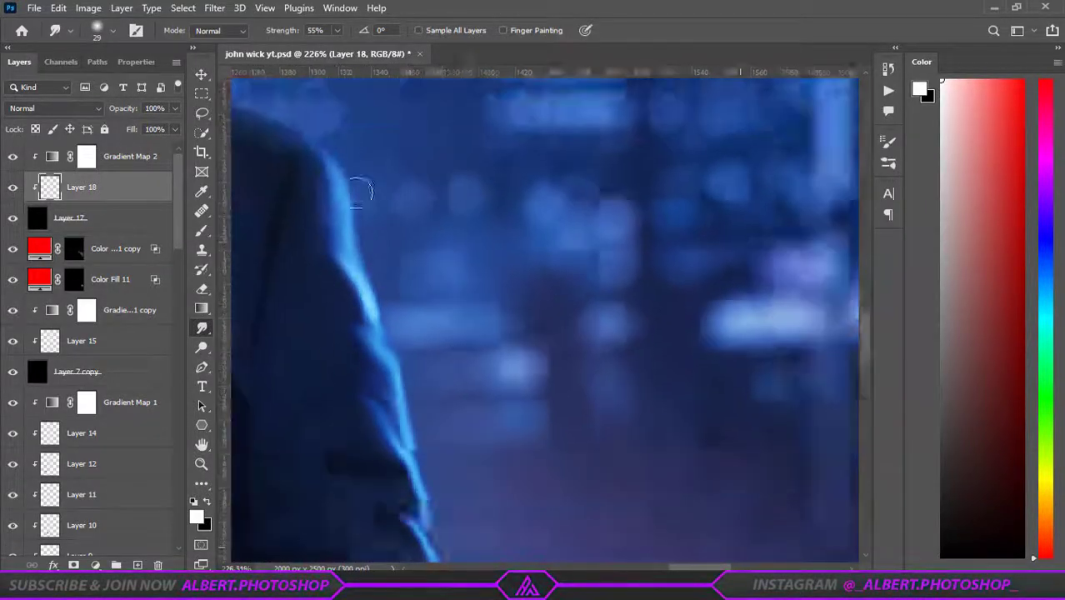
scroll(376, 215, "up", 2)
scroll(400, 233, "down", 3)
scroll(445, 257, "up", 3)
Step: Alternate Brush and Smudge to paint and blend more blue rim light on Layer 18
scroll(445, 257, "down", 5)
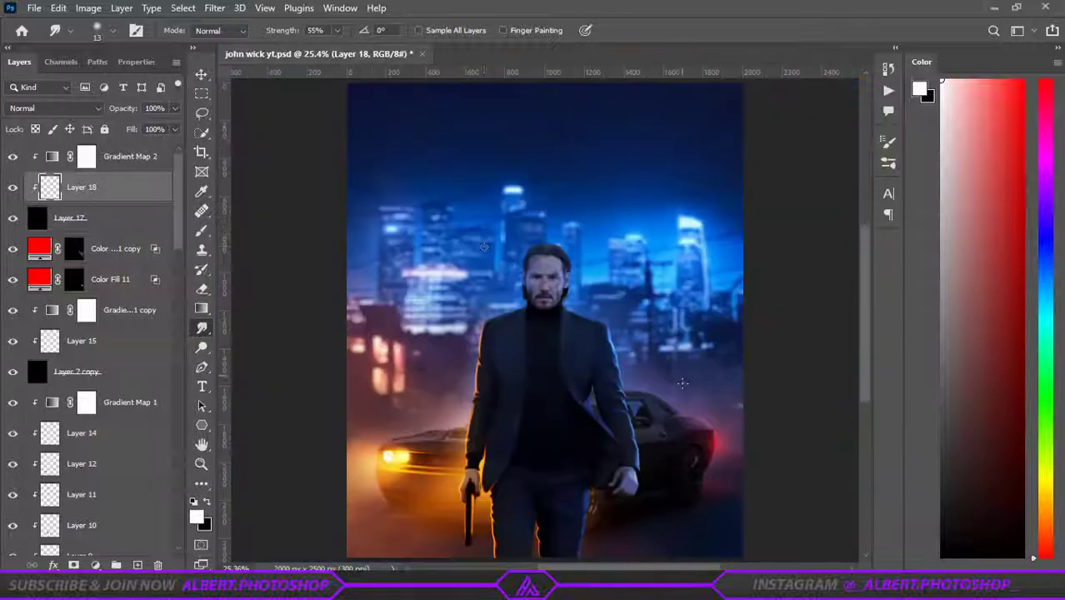
scroll(559, 352, "up", 5)
scroll(523, 383, "up", 3)
scroll(531, 275, "up", 1)
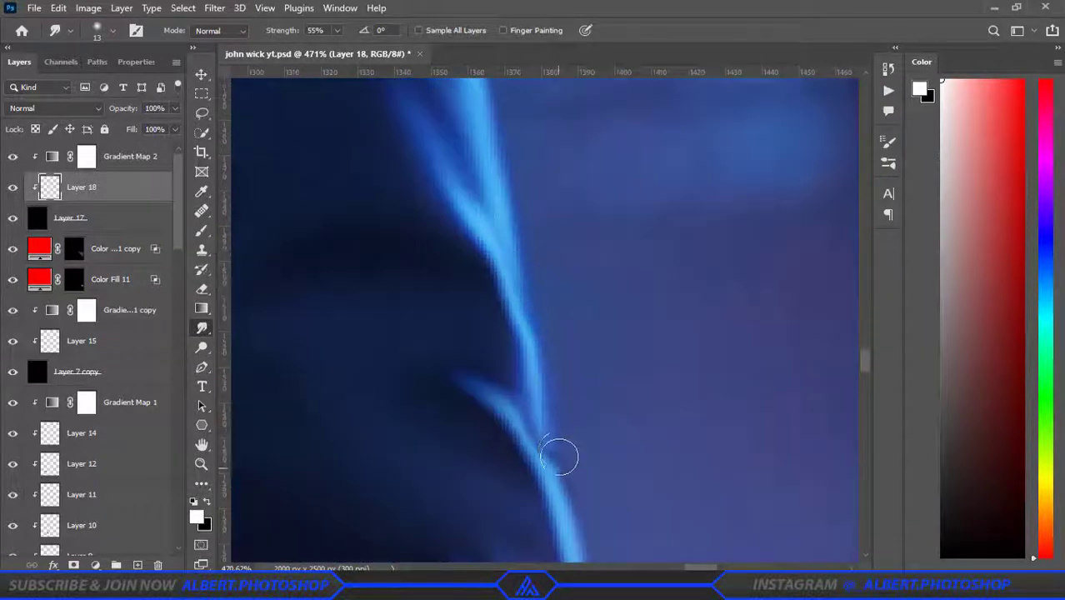
scroll(559, 457, "down", 2)
scroll(647, 370, "down", 3)
scroll(653, 440, "up", 4)
scroll(692, 333, "down", 2)
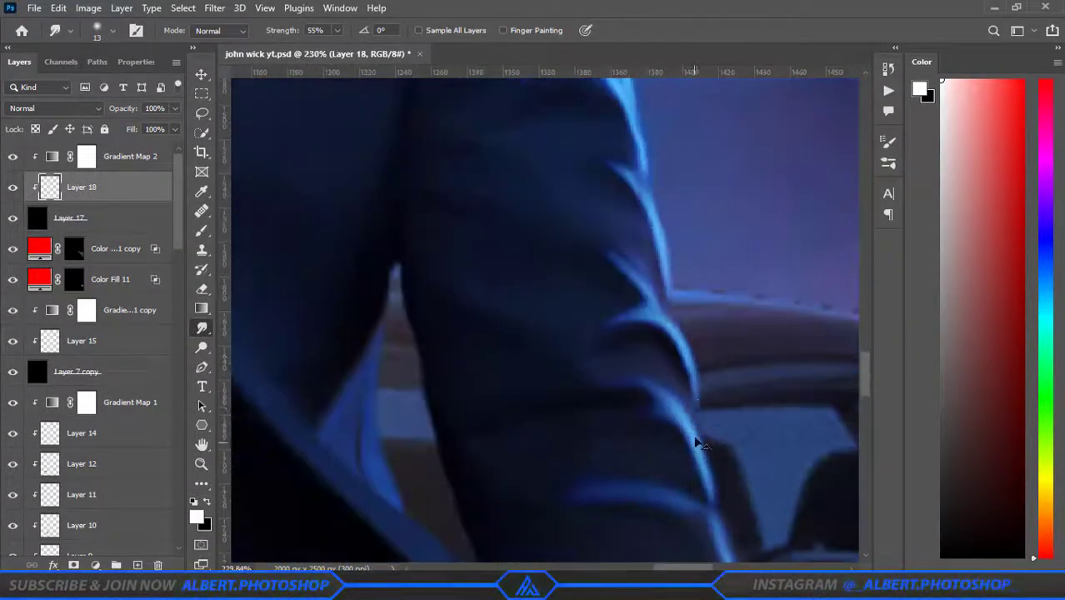
scroll(704, 413, "down", 2)
scroll(713, 381, "down", 2)
key("b")
scroll(697, 200, "up", 2)
scroll(628, 391, "up", 3)
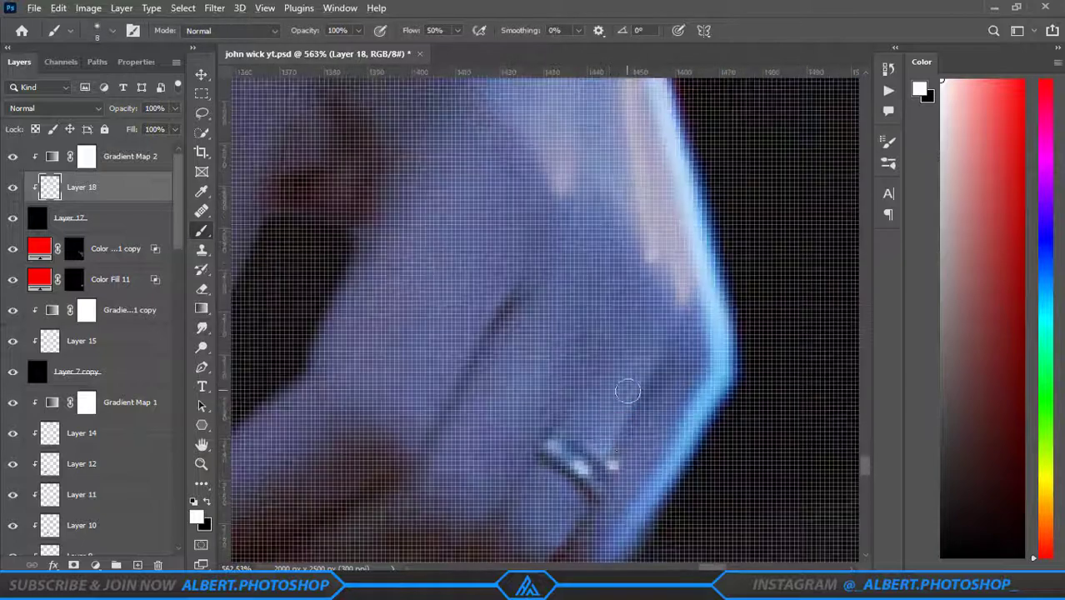
scroll(628, 391, "down", 3)
scroll(617, 392, "up", 3)
key("r")
scroll(536, 380, "down", 2)
scroll(566, 375, "down", 1)
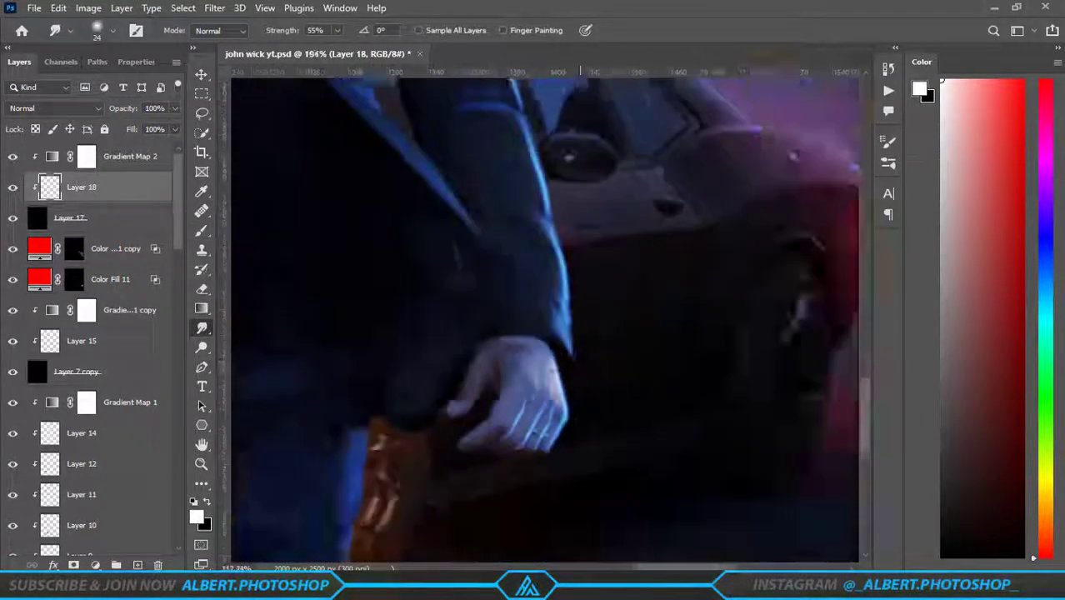
scroll(518, 435, "down", 1)
scroll(534, 383, "down", 2)
key("b")
scroll(553, 333, "up", 3)
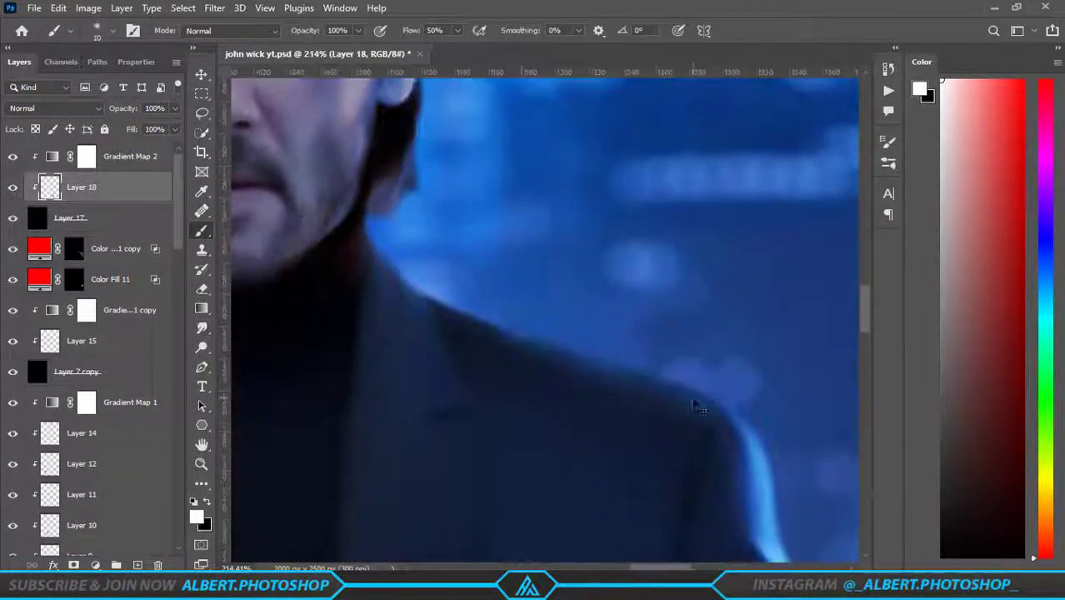
Step: Create Layer 19, then return to Layer 18 to paint more blue rim strokes
key("ctrl+shift+alt+n")
key("r")
scroll(750, 392, "up", 2)
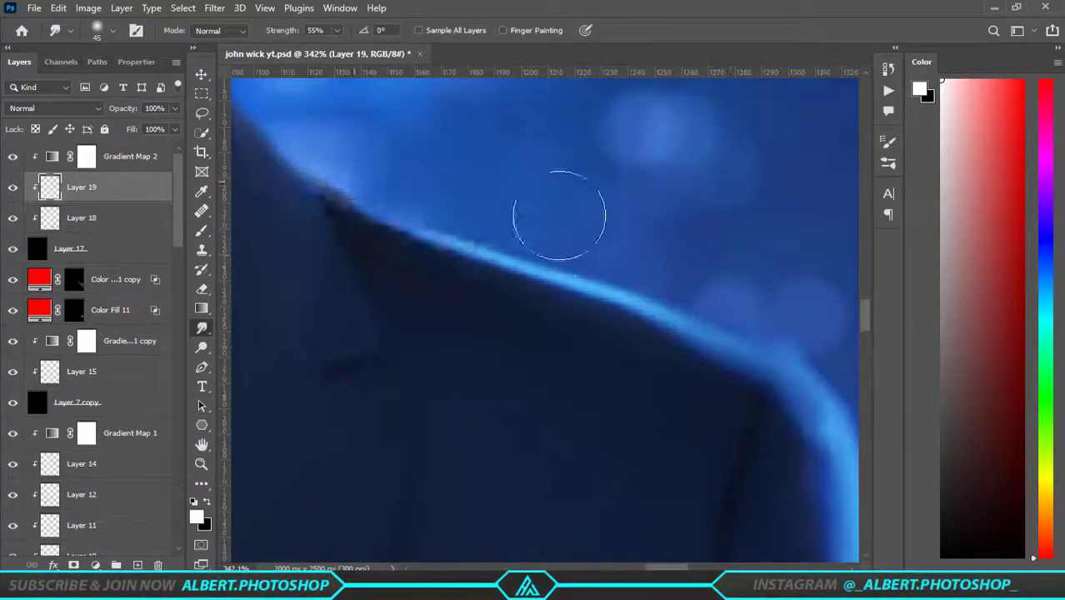
scroll(559, 215, "down", 4)
scroll(655, 281, "up", 3)
key("alt+bracketleft")
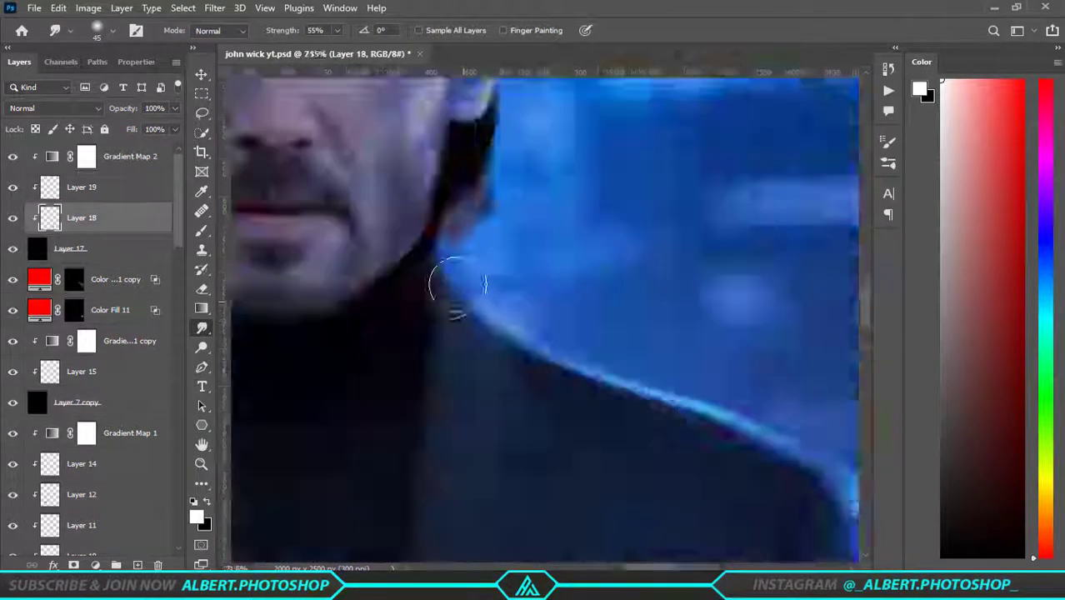
scroll(457, 286, "down", 2)
key("b")
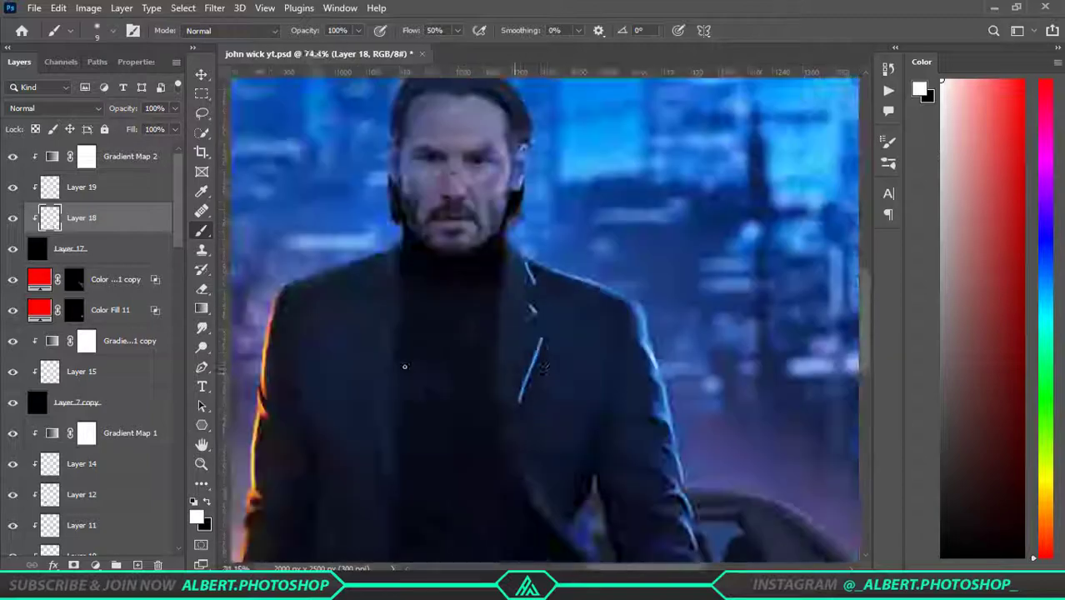
scroll(550, 259, "down", 5)
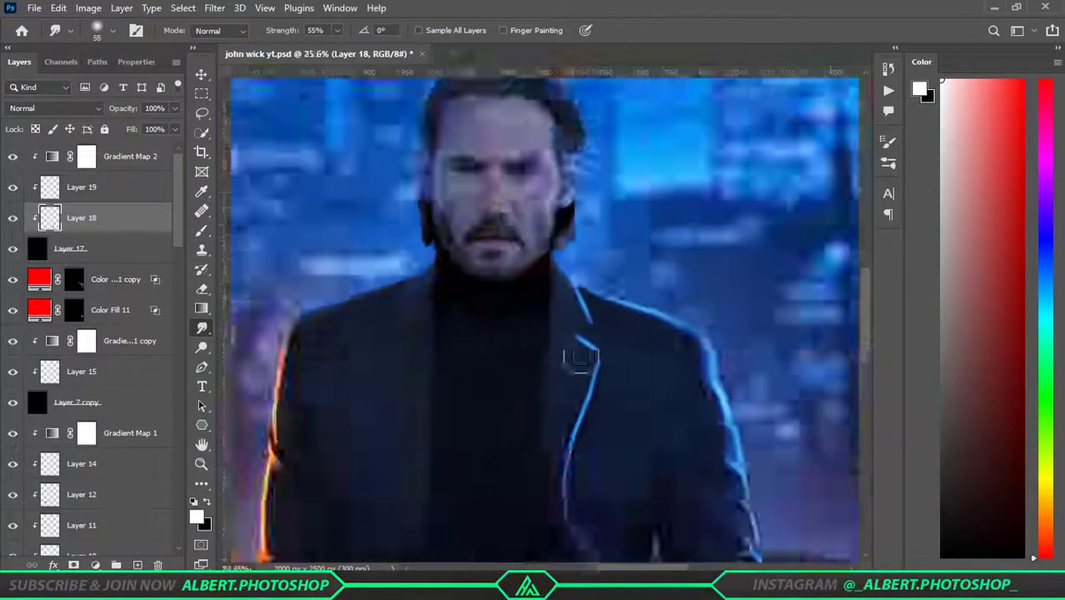
scroll(579, 496, "down", 5)
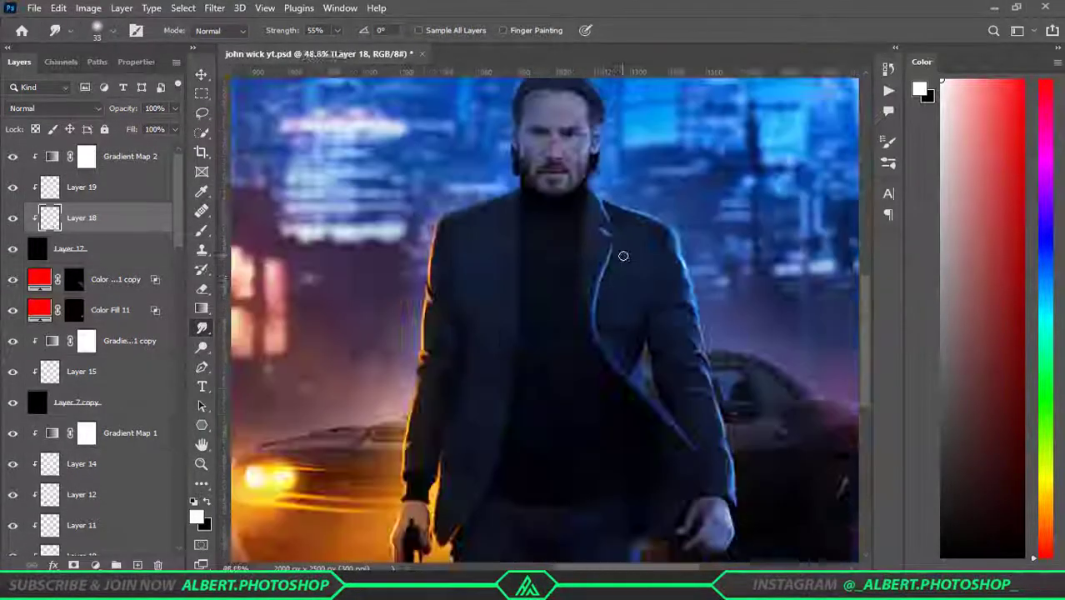
scroll(515, 324, "up", 5)
Step: On Layer 19, paint and smudge blue rim light along the shoulders, neck and lapel
key("alt+bracketright")
key("b")
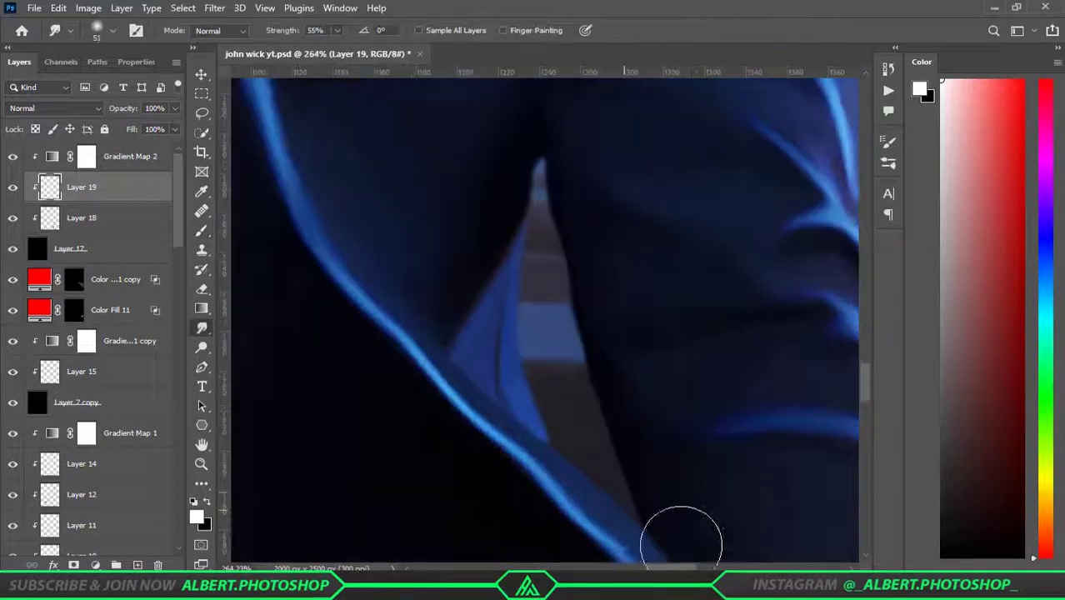
scroll(677, 541, "down", 4)
scroll(494, 440, "up", 5)
key("b")
scroll(493, 440, "down", 1)
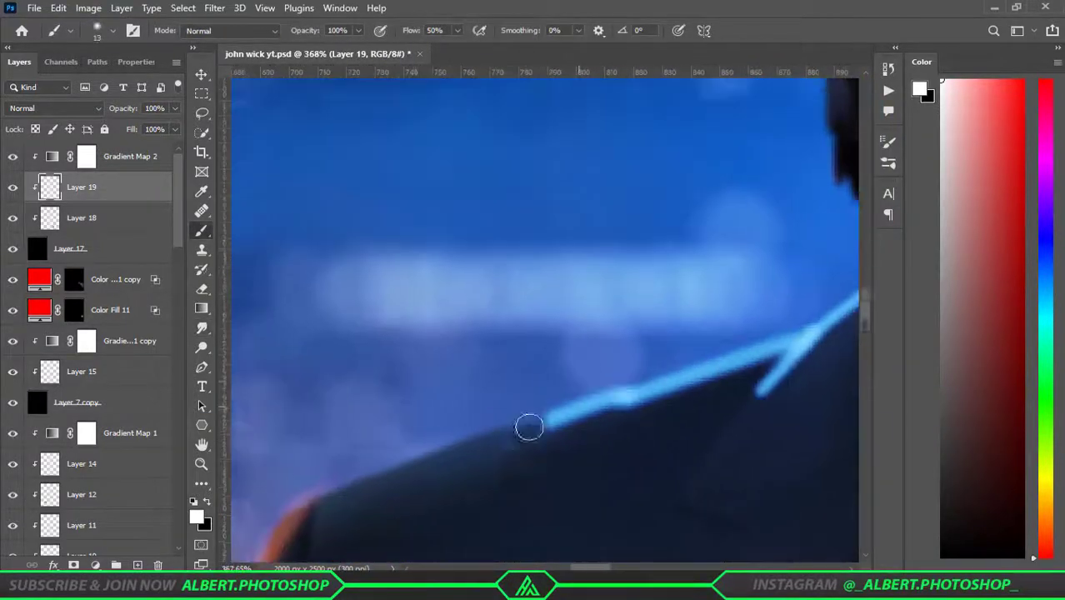
key("r")
scroll(629, 347, "down", 3)
scroll(475, 451, "down", 2)
scroll(497, 387, "up", 3)
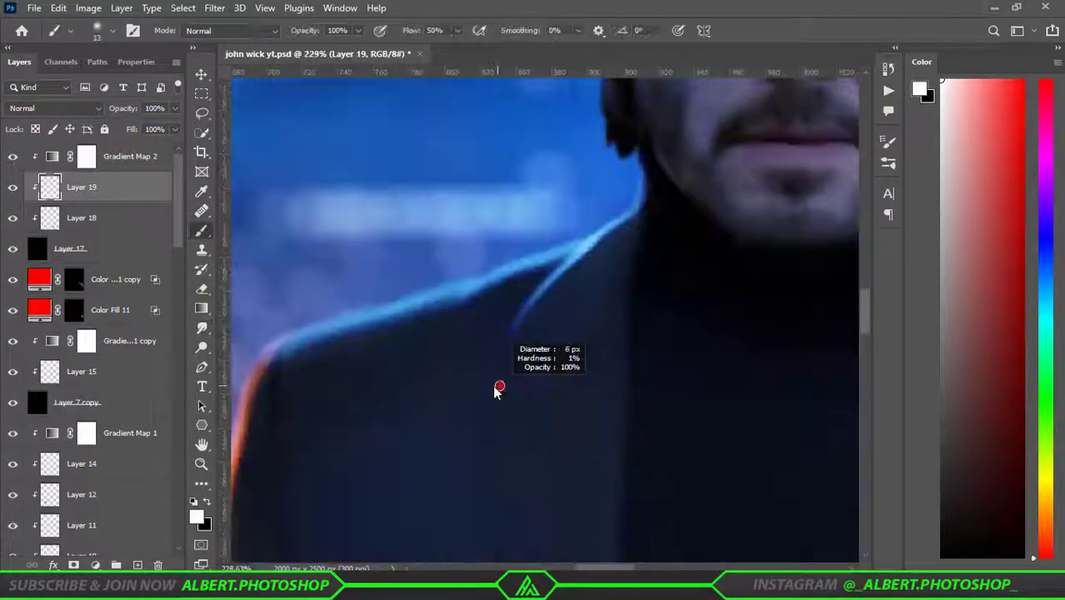
scroll(416, 490, "up", 2)
scroll(485, 354, "down", 5)
scroll(485, 353, "down", 2)
scroll(618, 381, "up", 3)
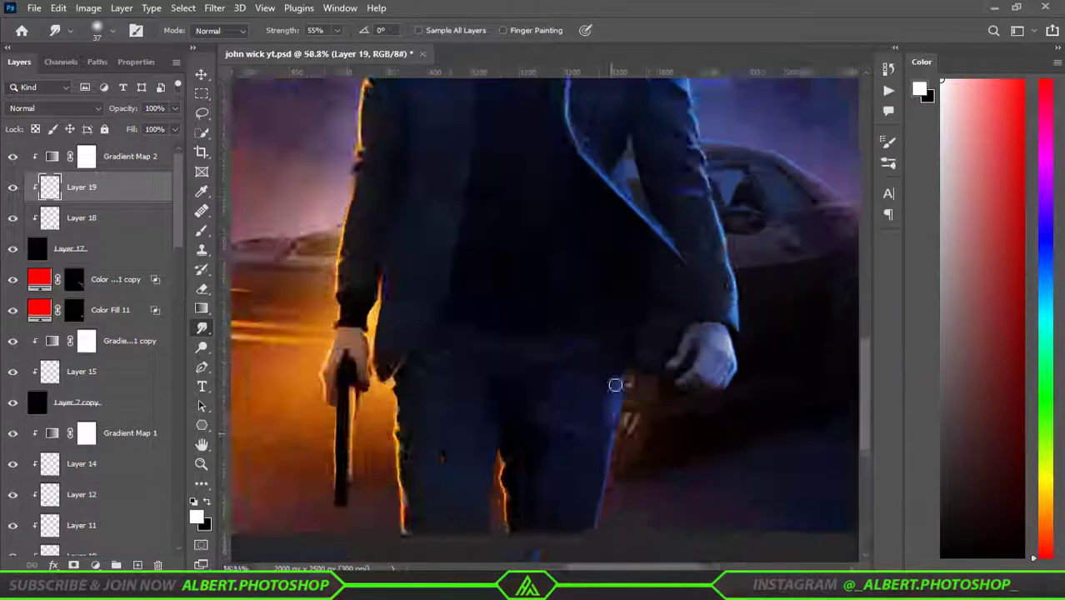
scroll(618, 381, "down", 3)
Step: Return to the Brush tool and swap the painting colour to black
key("b")
scroll(589, 409, "up", 5)
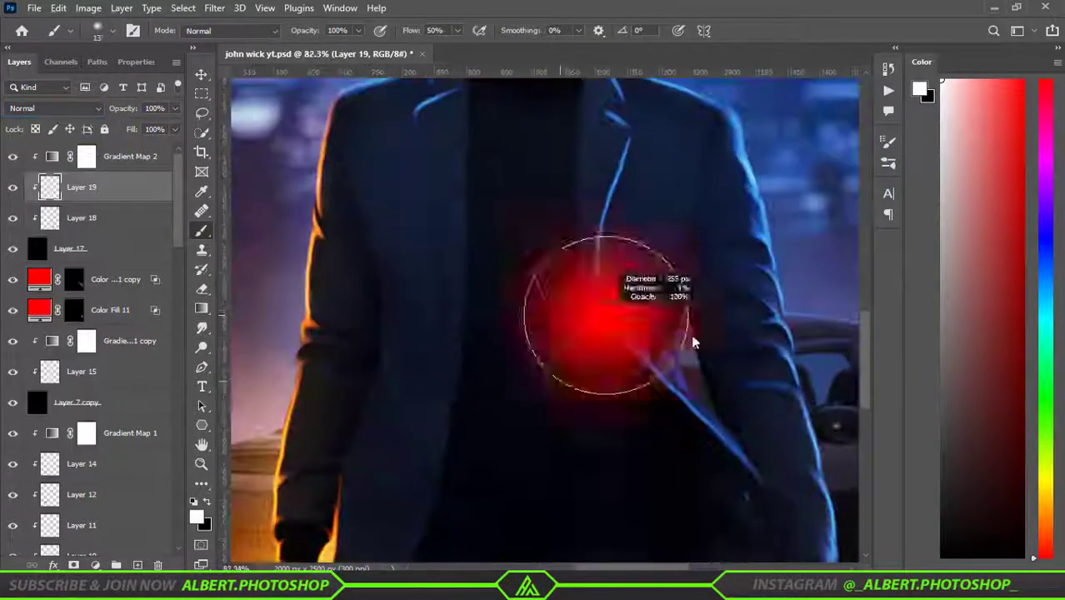
key("x")
scroll(518, 301, "down", 3)
scroll(687, 483, "up", 2)
scroll(687, 484, "down", 5)
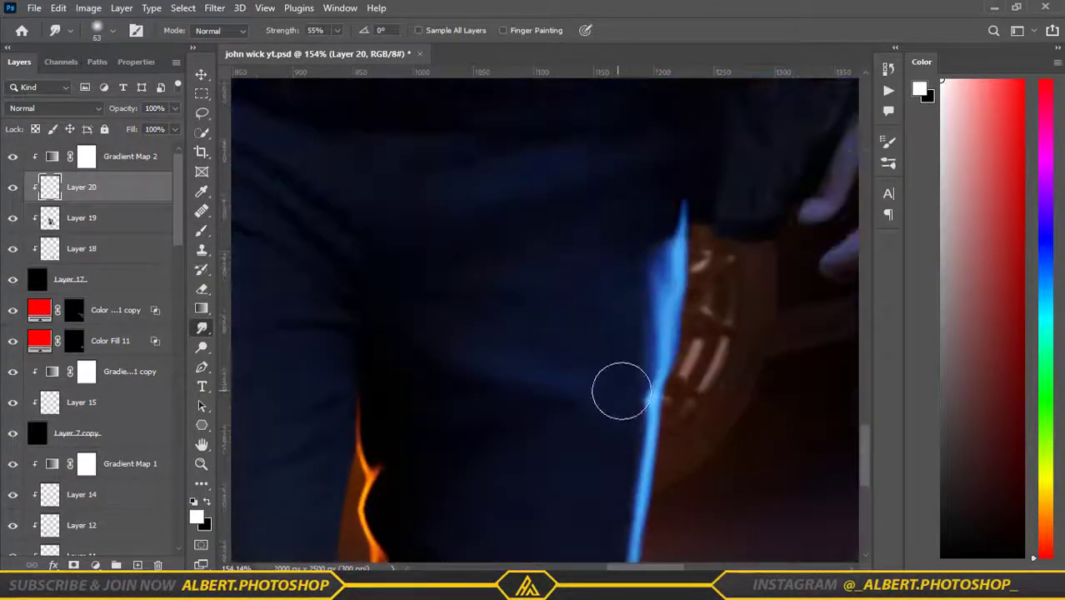
Step: Paint thin blue rim-light strokes along the trouser edge
scroll(621, 392, "down", 2)
scroll(599, 480, "down", 5)
scroll(468, 326, "up", 4)
key("b")
scroll(468, 326, "down", 2)
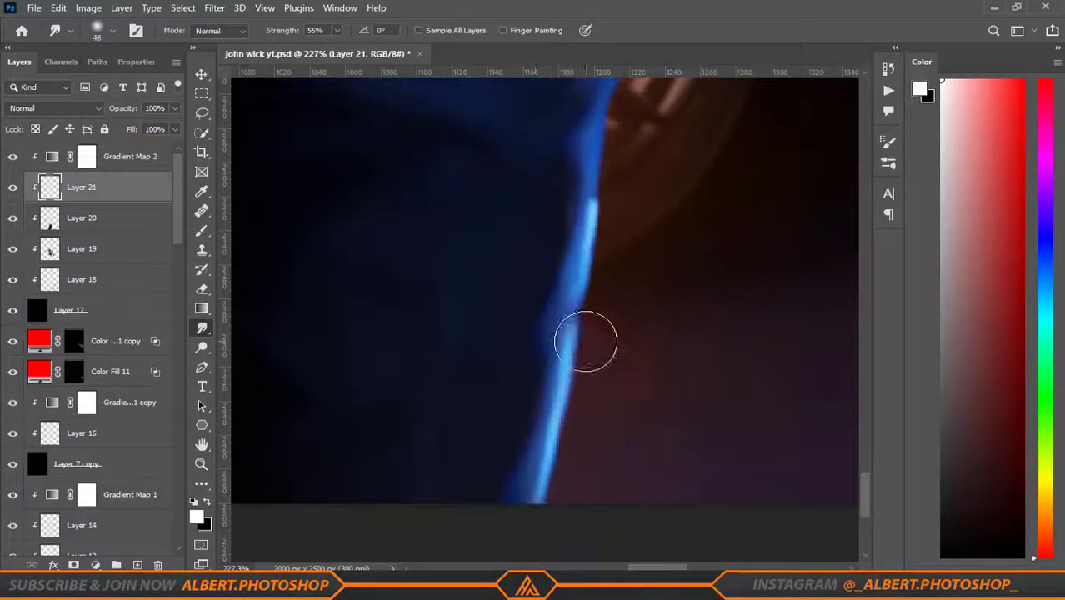
scroll(721, 131, "down", 5)
scroll(614, 172, "up", 4)
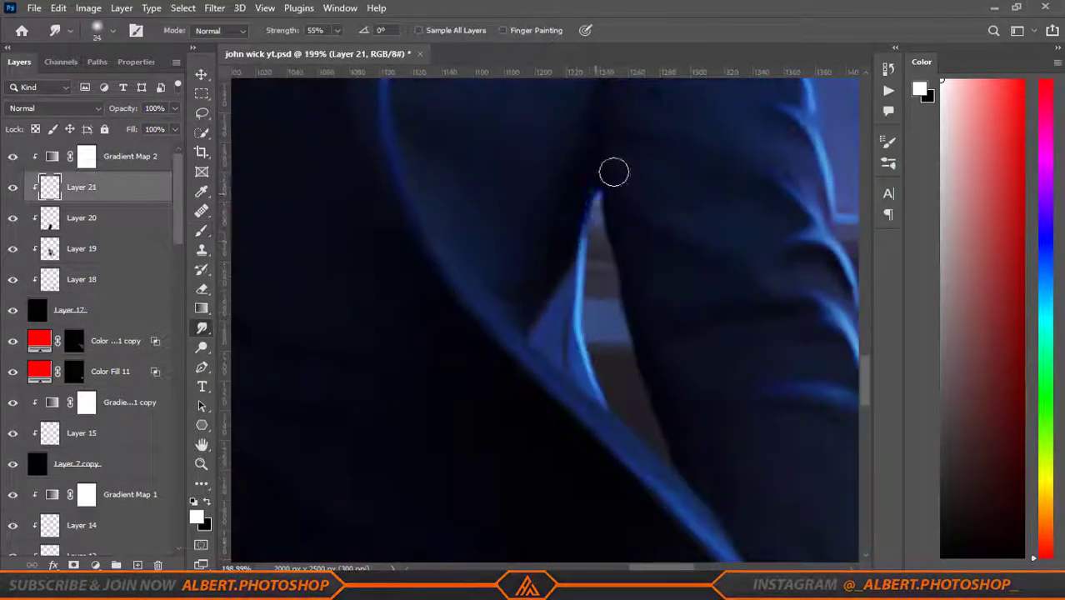
scroll(614, 173, "down", 5)
Step: Add blue strokes along the suit's inner folds, then swap the painting colour to black
key("b")
scroll(576, 322, "up", 5)
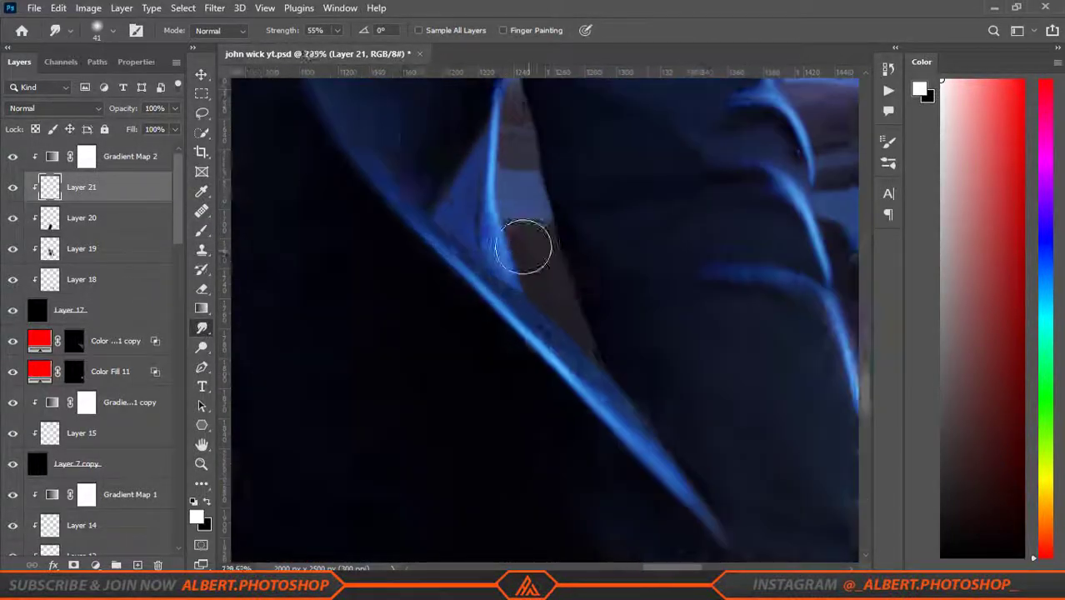
scroll(523, 238, "down", 5)
scroll(443, 312, "up", 3)
scroll(443, 312, "down", 2)
key("b")
scroll(563, 445, "up", 5)
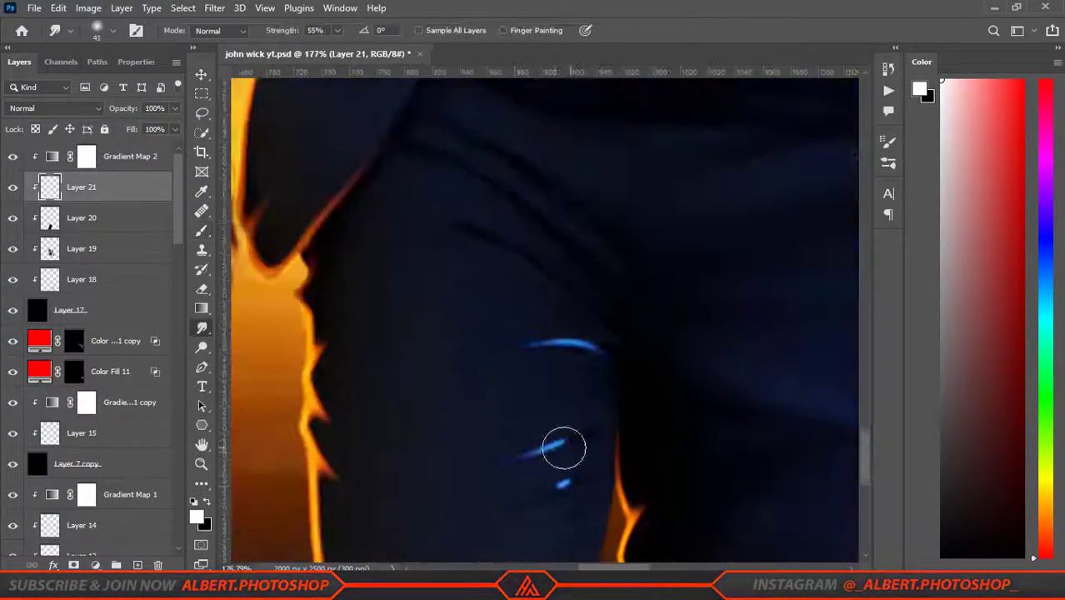
scroll(563, 445, "down", 5)
key("x")
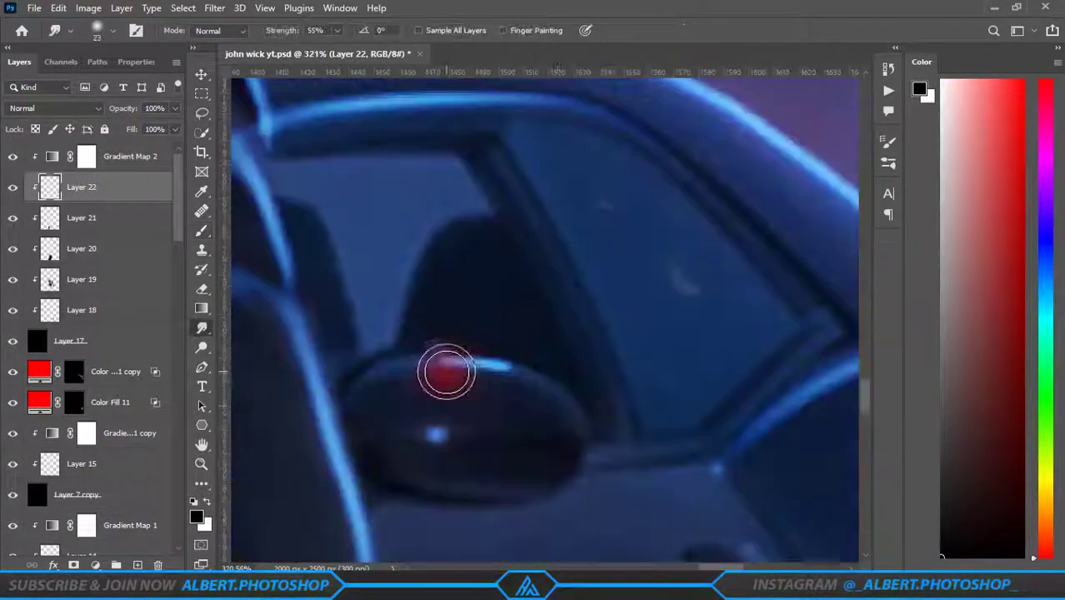
key("ctrl+0")
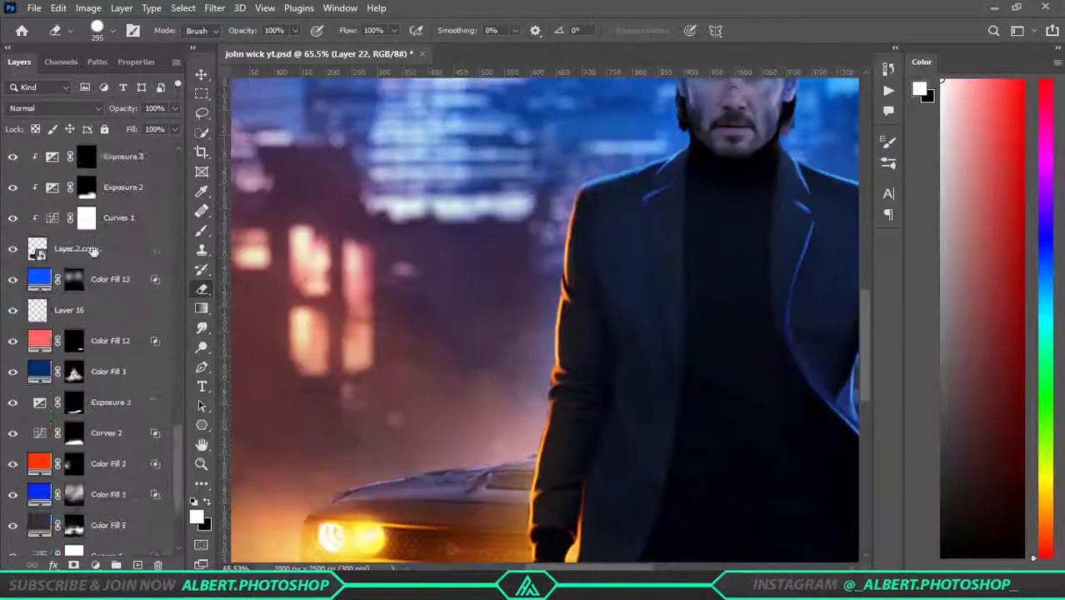
Step: Add a Curves adjustment layer from the adjustment layer menu
left_click(120, 370)
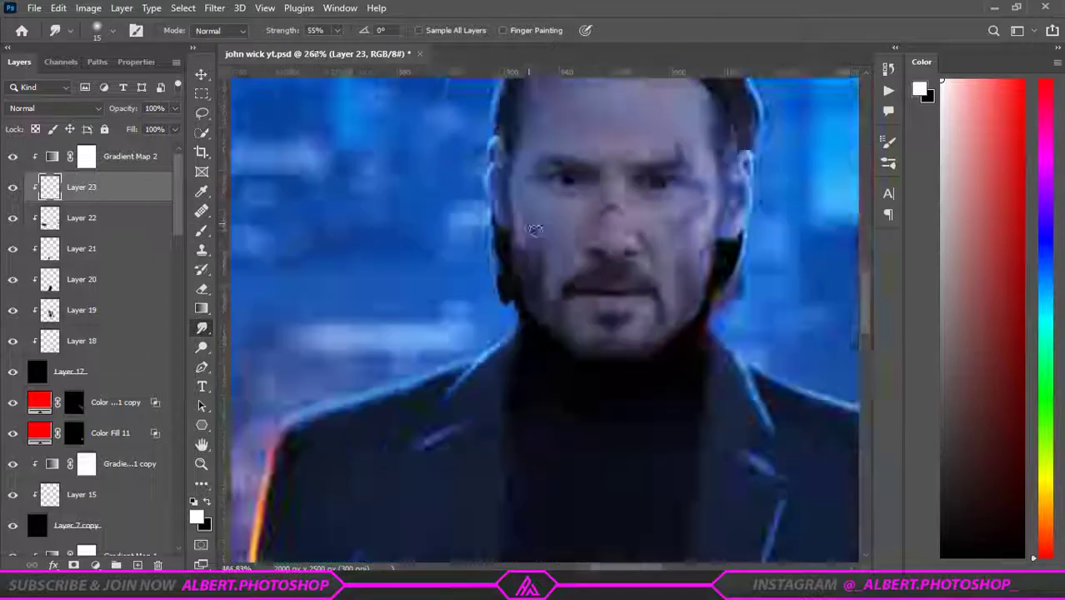
Step: Zoom between the full poster and the face to inspect the current face lighting
key("ctrl+0")
scroll(648, 477, "up", 3)
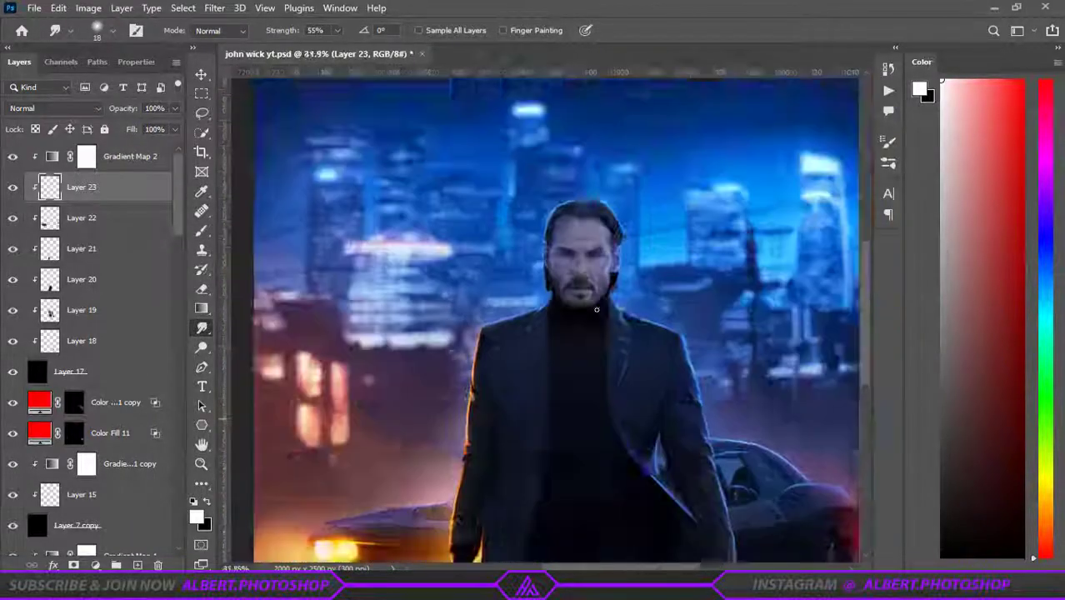
scroll(648, 478, "up", 3)
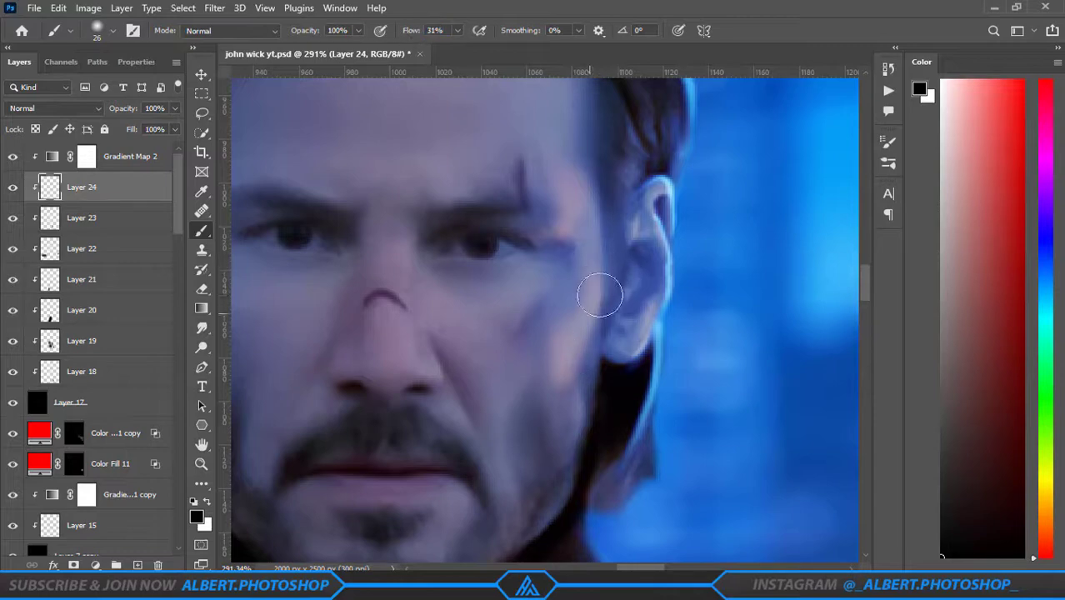
scroll(545, 427, "up", 3)
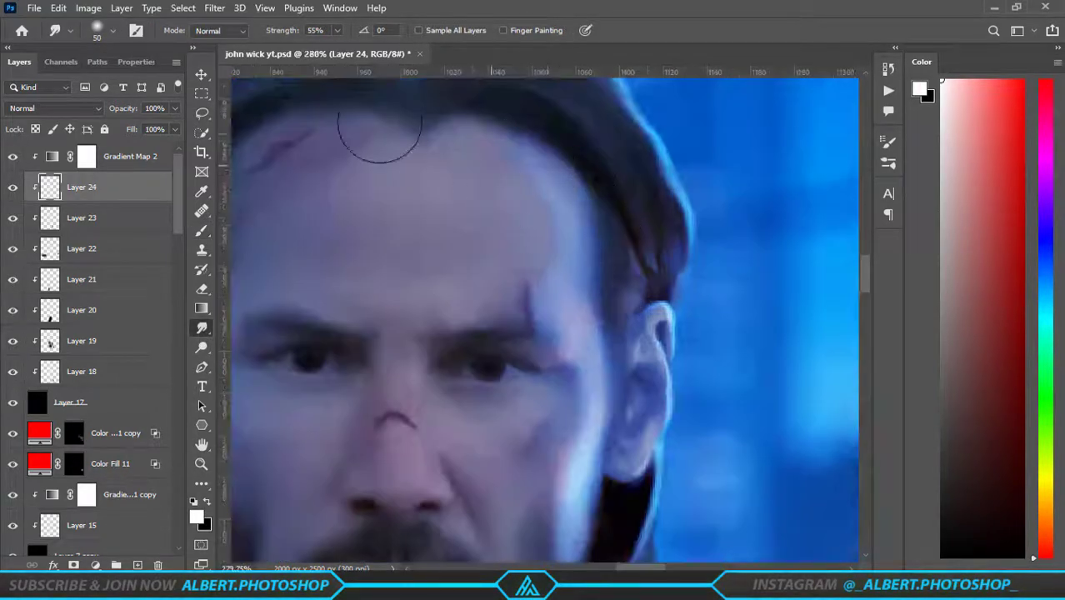
scroll(525, 430, "down", 3)
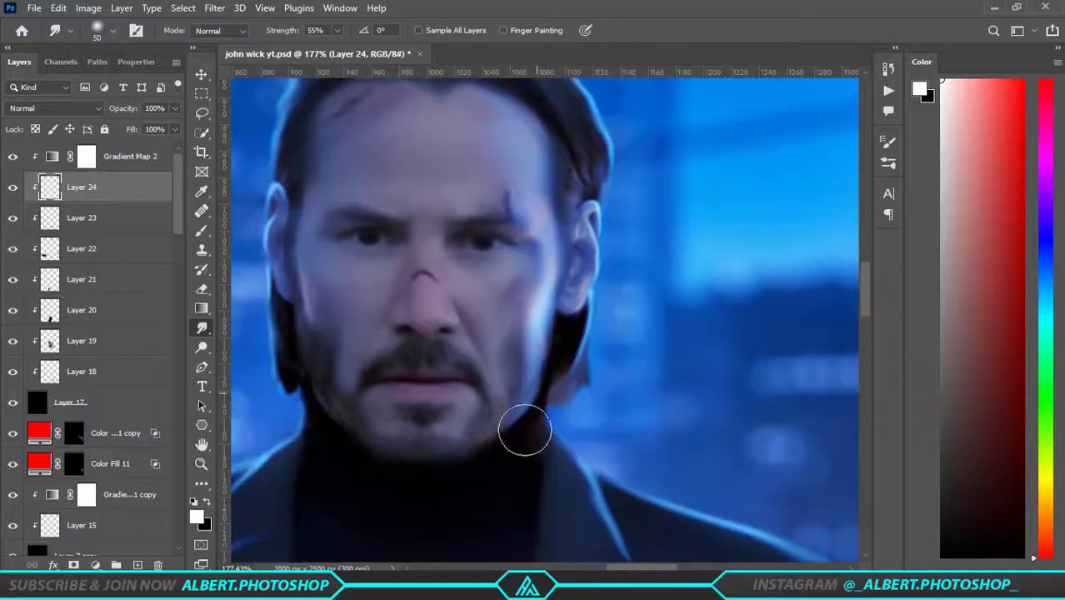
scroll(365, 481, "down", 5)
scroll(439, 414, "up", 6)
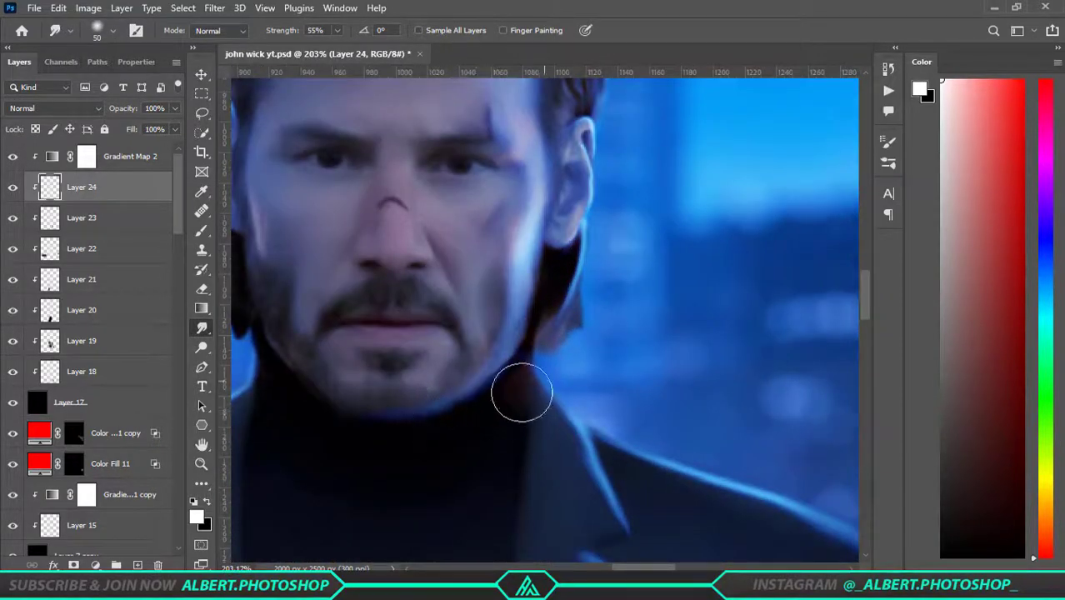
key("ctrl+0")
scroll(521, 308, "up", 5)
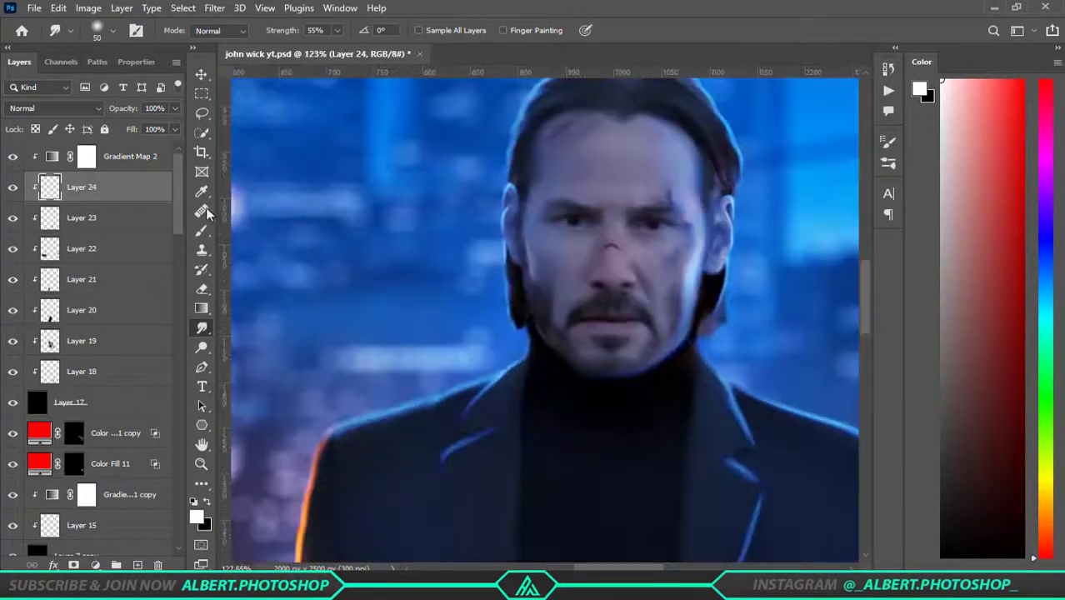
Step: Paint soft blue light along the cheek and jaw edges on Layer 24
key("b")
scroll(536, 252, "up", 2)
scroll(536, 252, "up", 1)
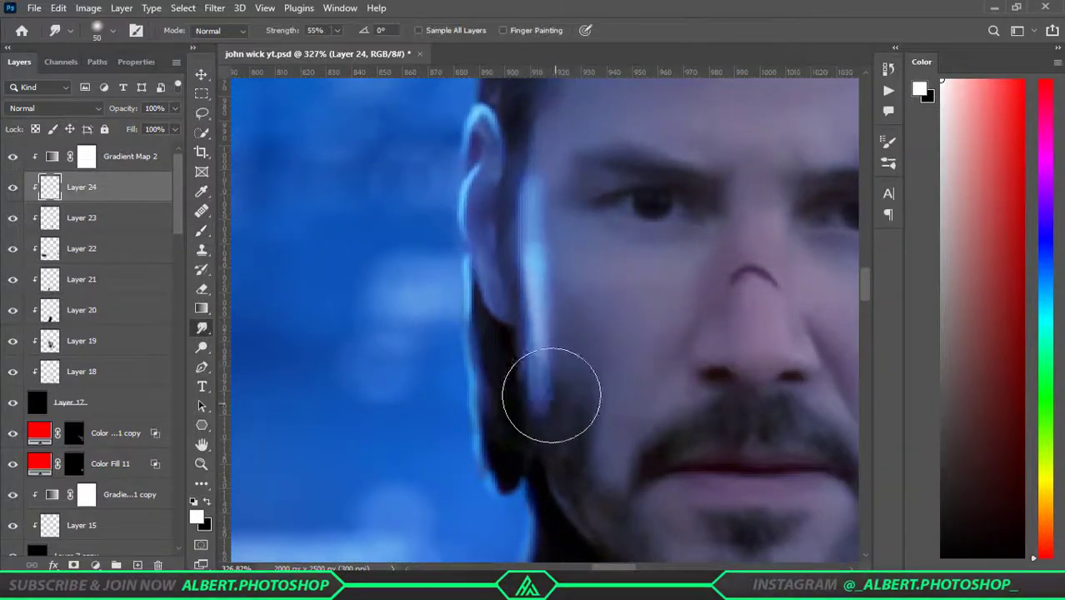
scroll(694, 309, "up", 3)
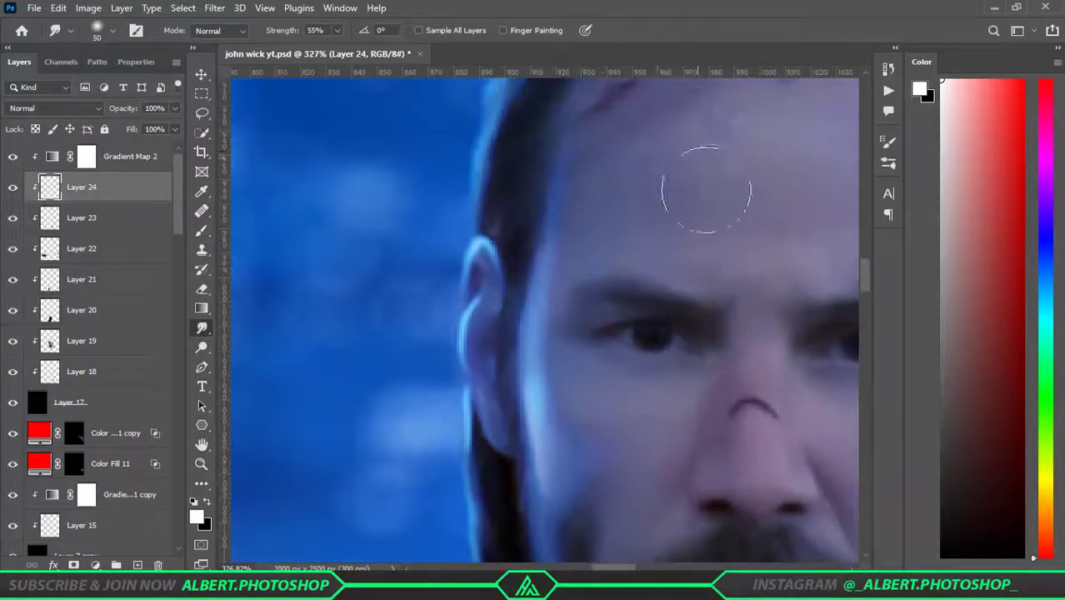
key("ctrl+0")
scroll(471, 287, "up", 3)
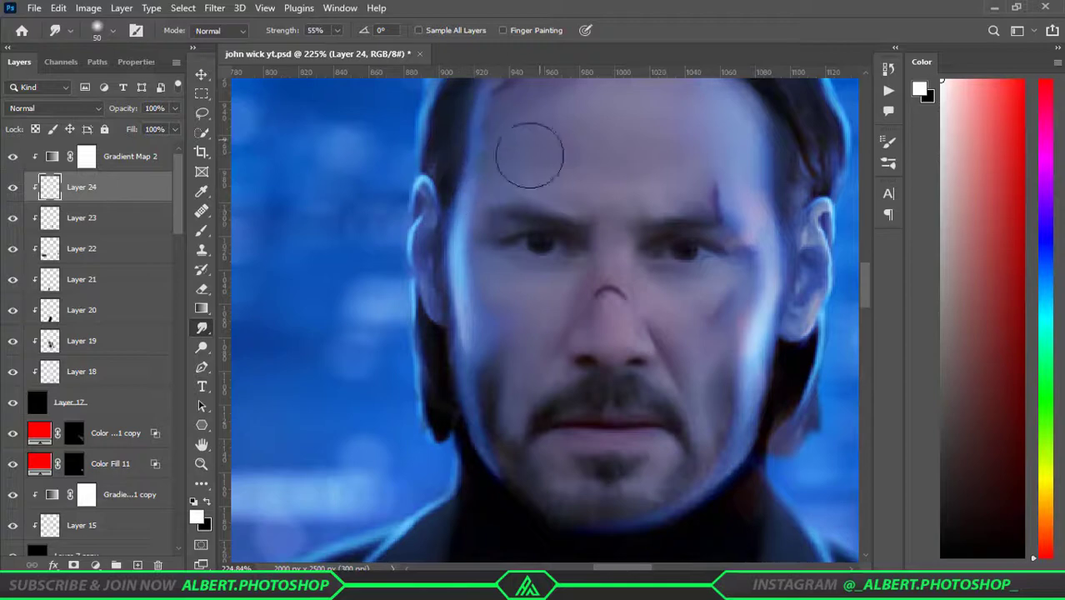
scroll(551, 366, "down", 3)
scroll(563, 469, "up", 2)
scroll(559, 433, "down", 5)
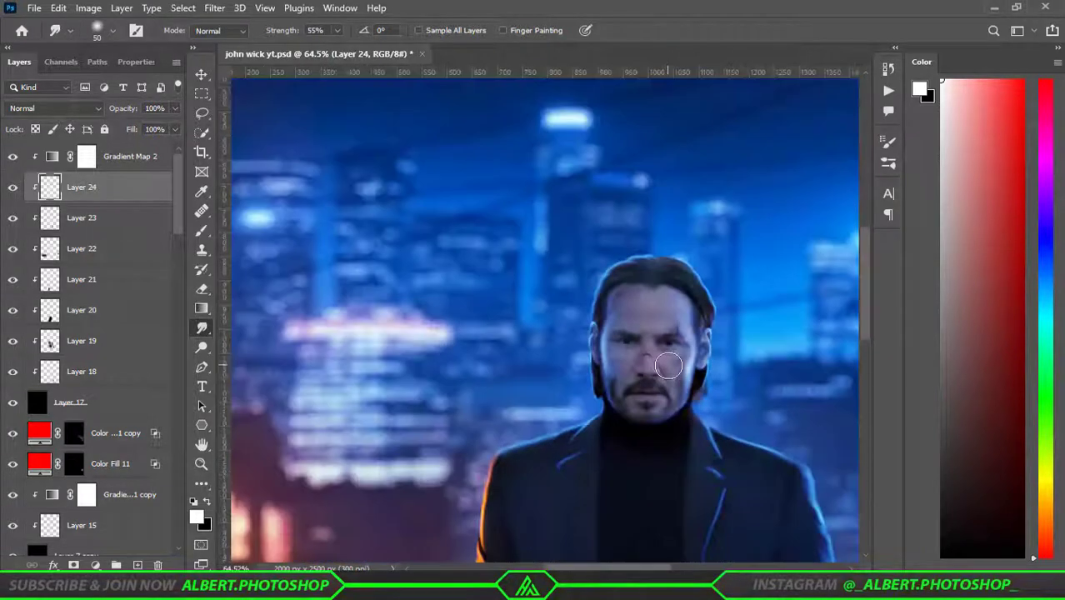
scroll(540, 372, "up", 7)
scroll(738, 310, "down", 5)
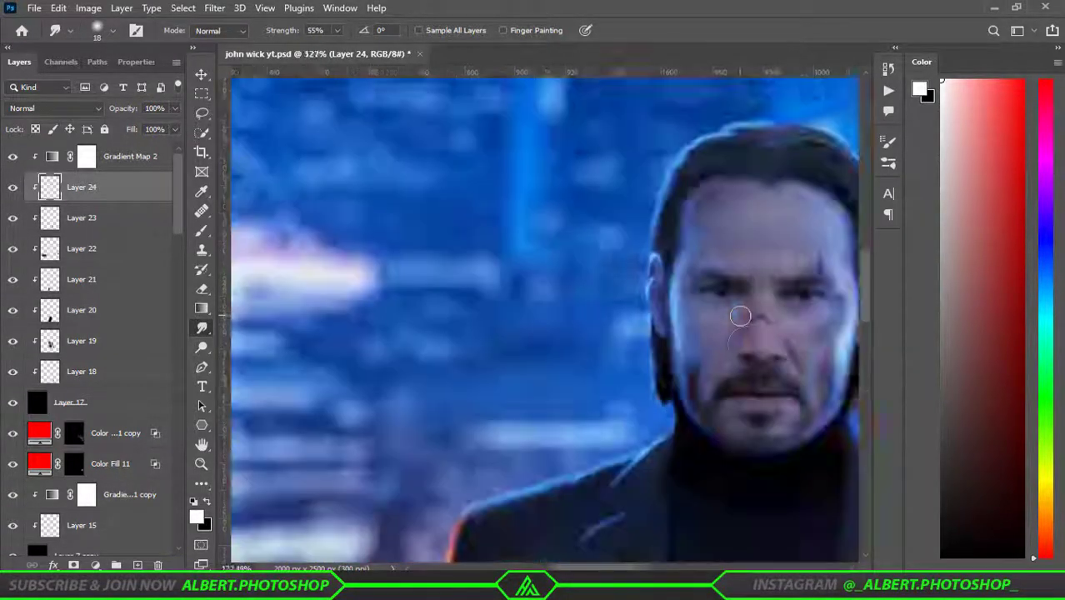
Step: Review the face lighting on the full poster and resume painting blue highlights
key("ctrl+0")
scroll(546, 283, "up", 3)
key("b")
scroll(546, 284, "up", 3)
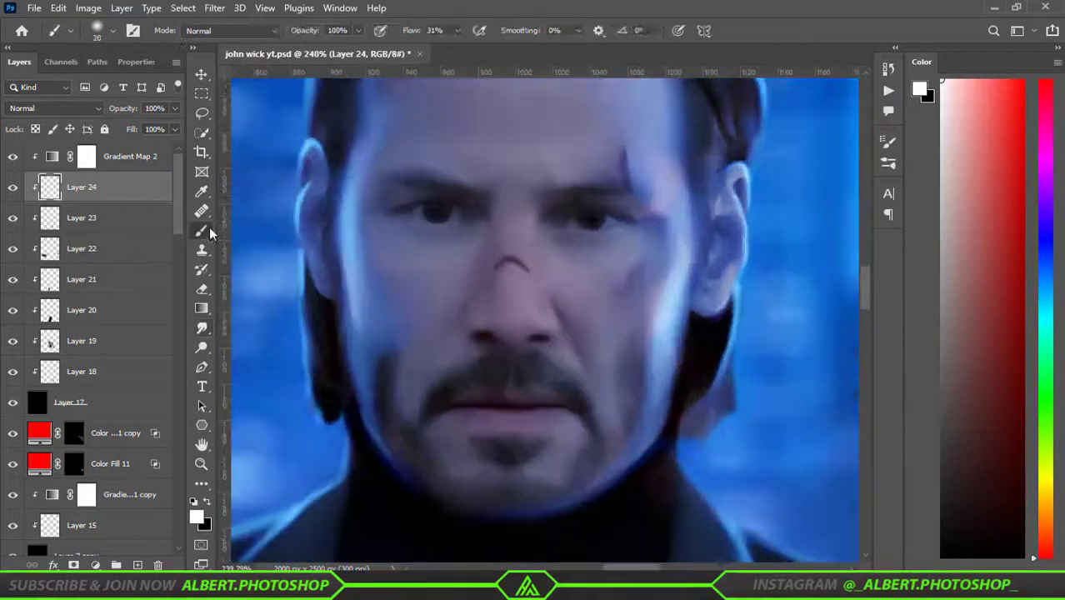
scroll(548, 285, "up", 1)
scroll(558, 341, "up", 2)
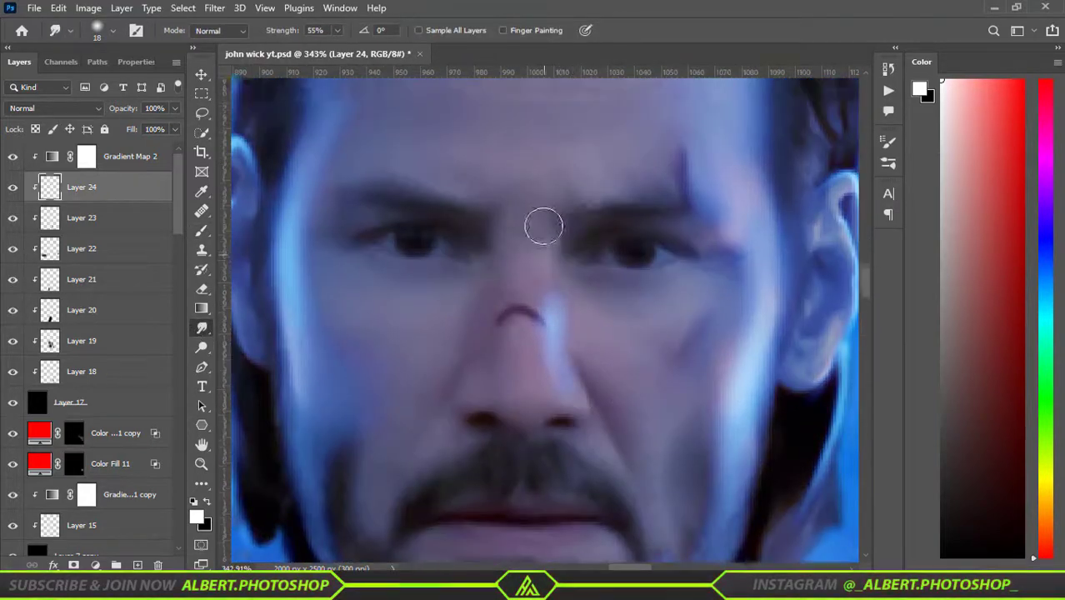
Step: Enlarge the brush and add blue light to the nose and ear edges
key("bracketright")
key("bracketright")
scroll(604, 263, "down", 3)
scroll(618, 372, "up", 3)
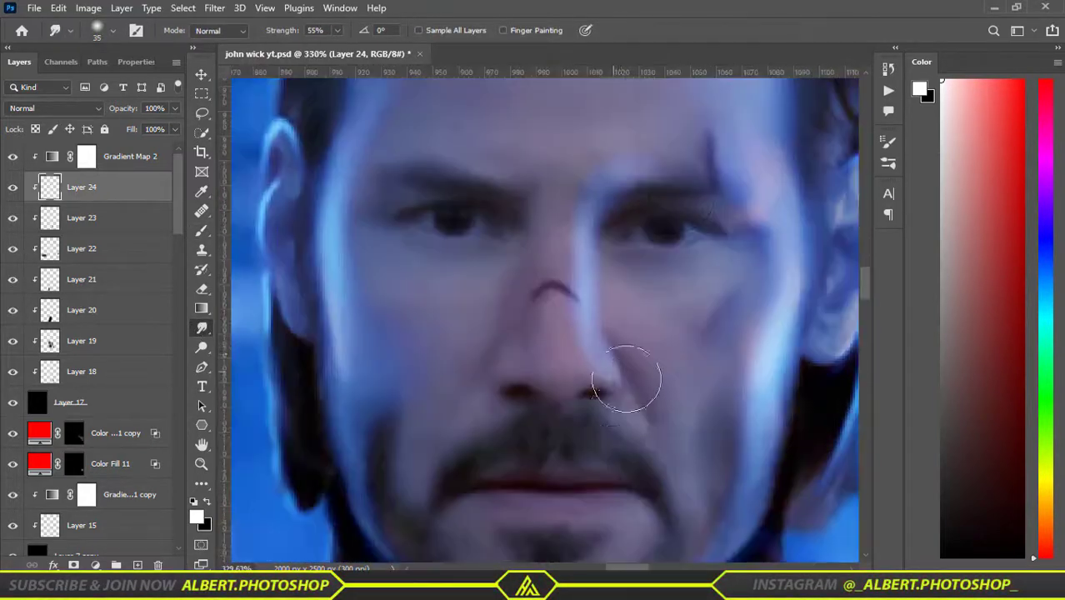
scroll(617, 373, "down", 5)
scroll(621, 367, "up", 5)
scroll(684, 384, "up", 2)
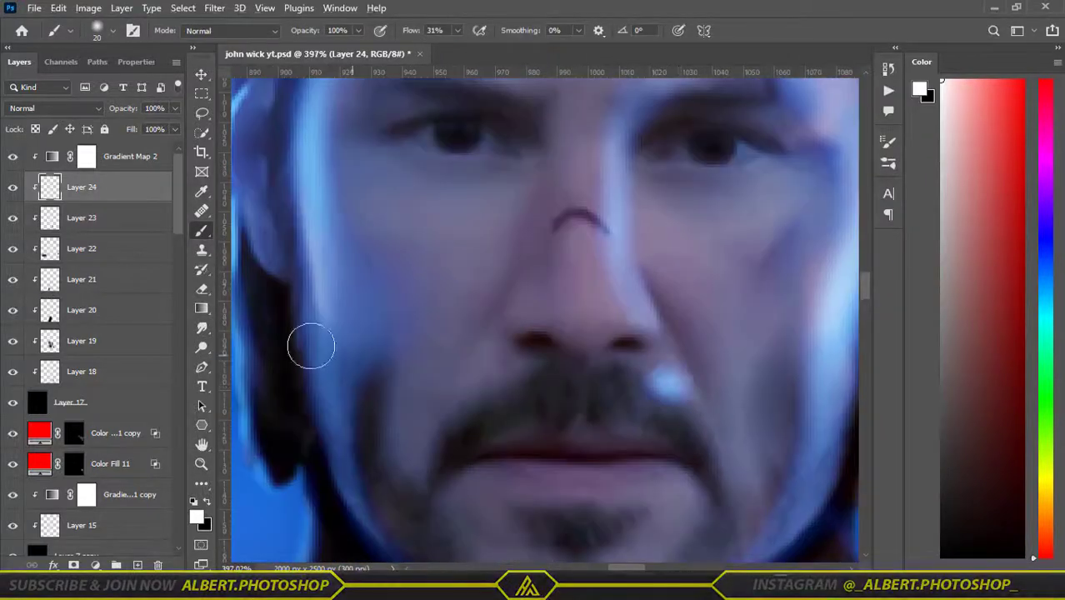
scroll(697, 419, "down", 4)
scroll(228, 260, "up", 4)
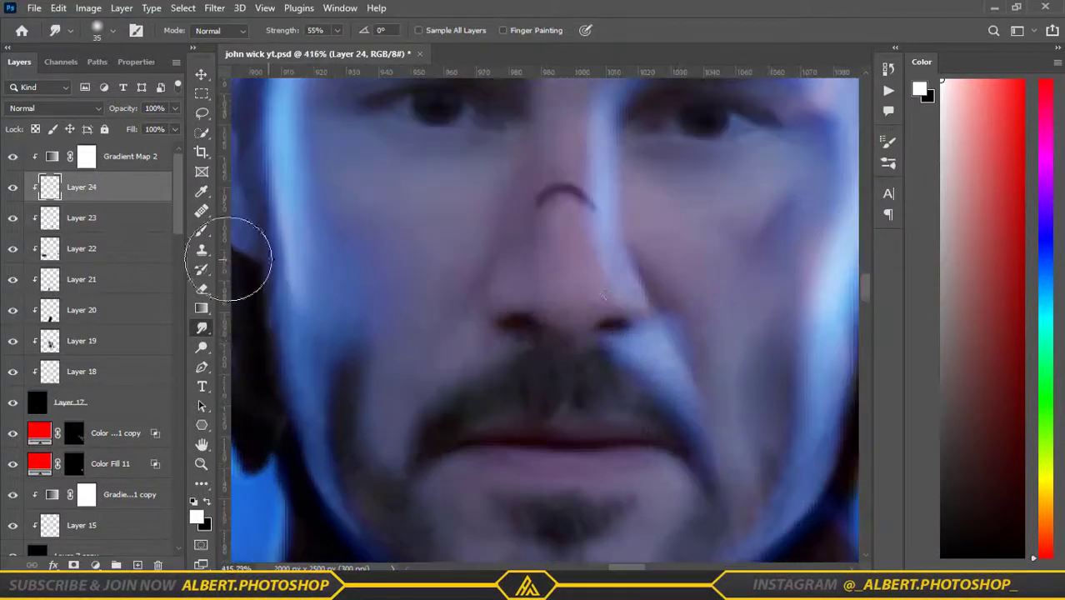
scroll(717, 326, "down", 3)
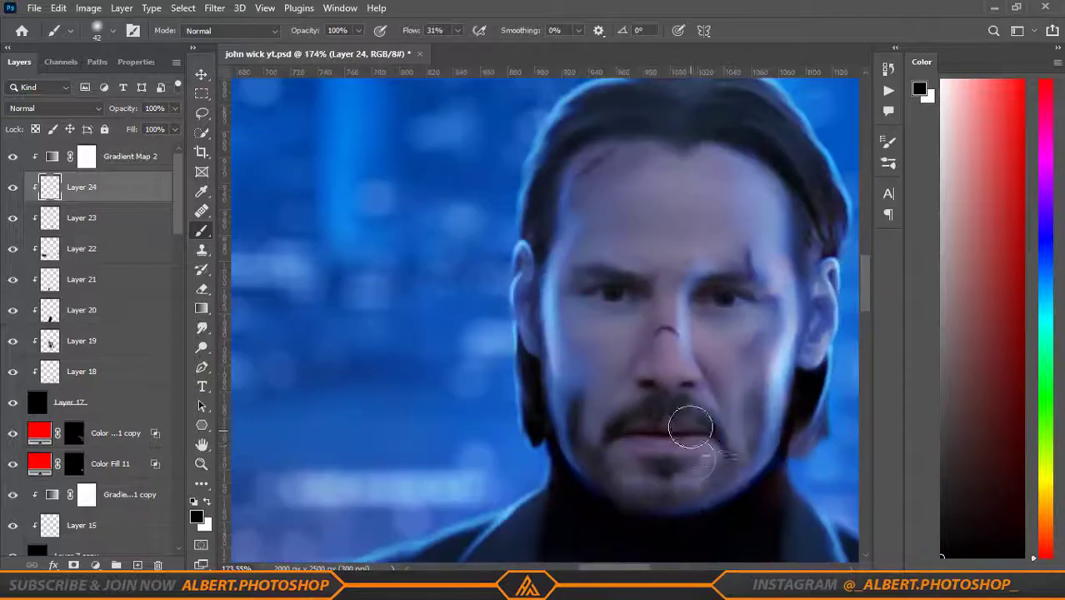
scroll(689, 424, "down", 3)
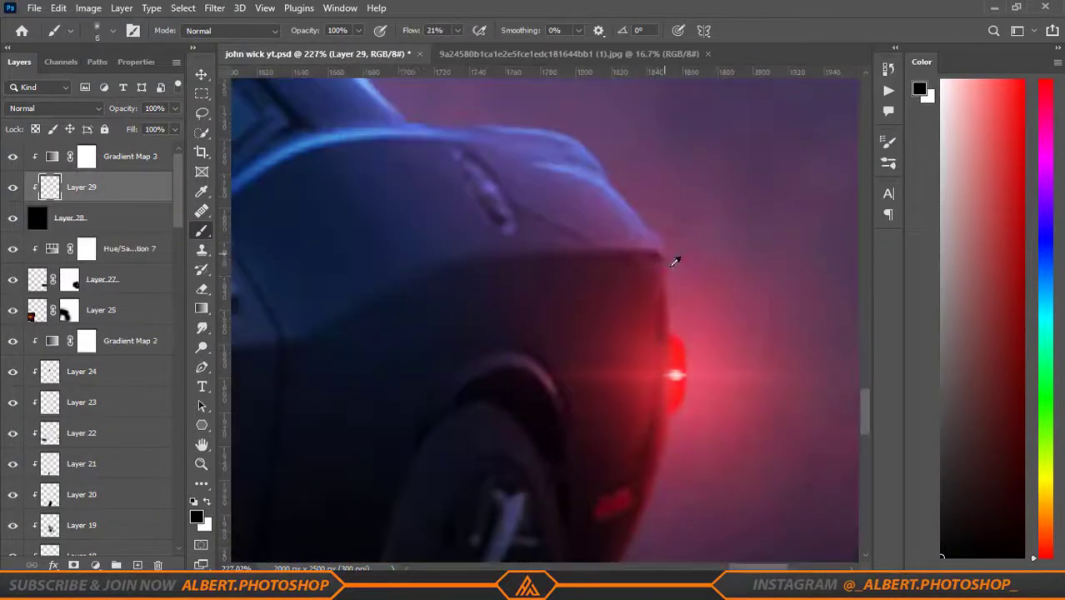
Step: Smudge the red glow outward around the car's tail light
scroll(649, 257, "down", 1)
scroll(655, 316, "down", 2)
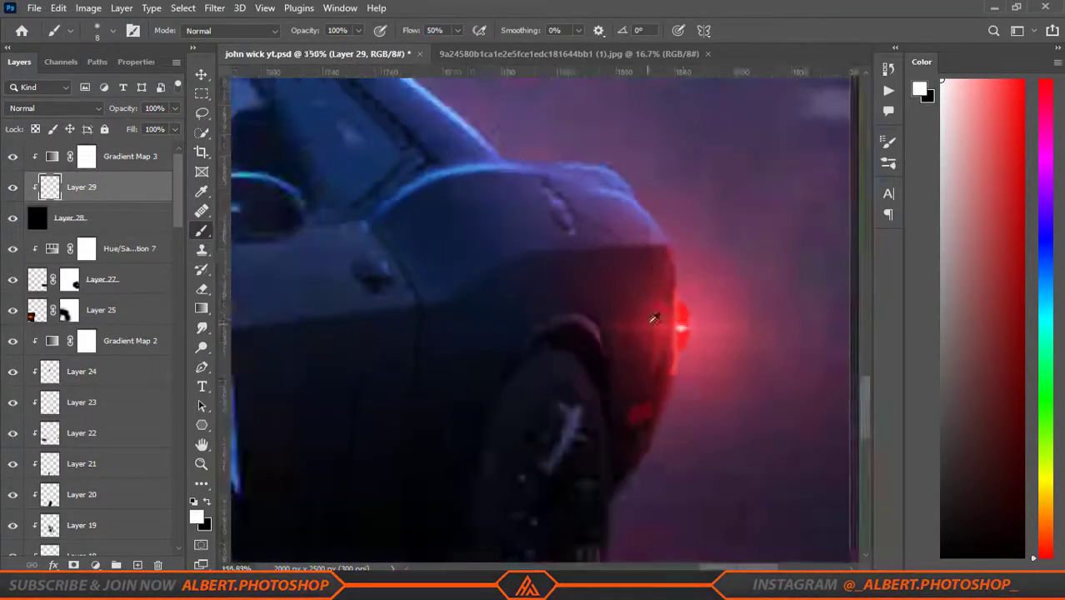
key("r")
scroll(576, 268, "up", 3)
scroll(576, 268, "down", 1)
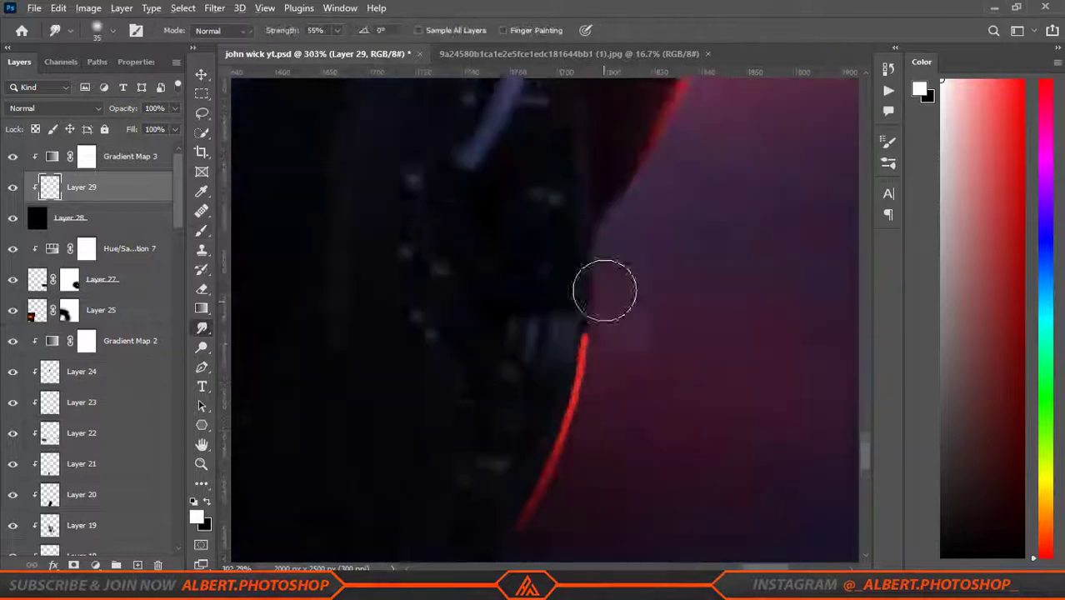
scroll(604, 287, "down", 2)
Step: Paint a small white hotspot on the tail light with a 5 px brush
key("b")
scroll(625, 315, "down", 2)
scroll(625, 314, "up", 5)
scroll(688, 201, "up", 3)
key("x")
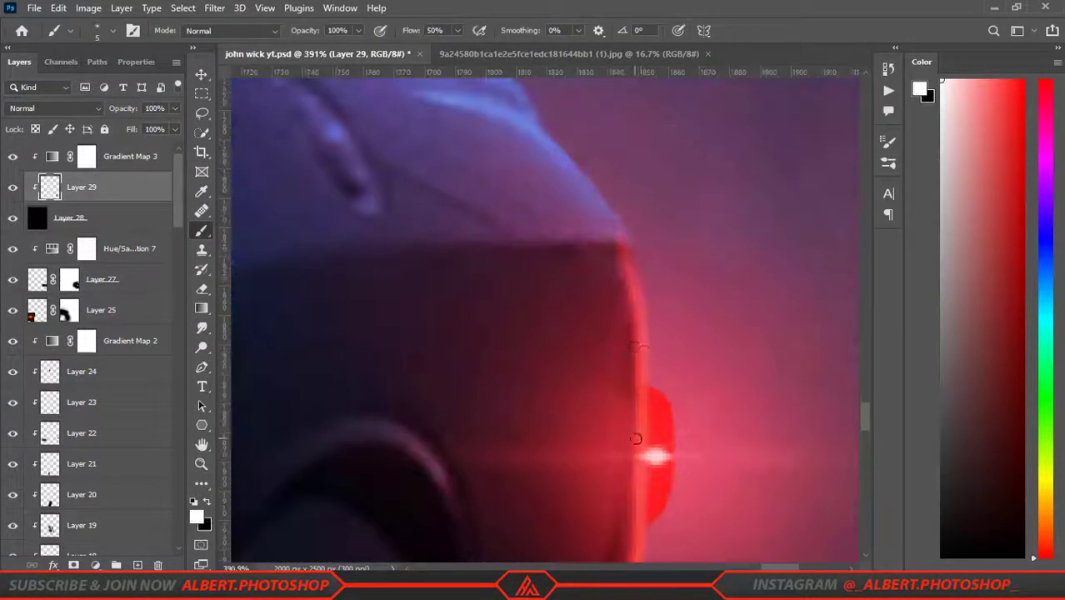
scroll(601, 207, "down", 2)
scroll(599, 197, "down", 2)
scroll(599, 198, "down", 3)
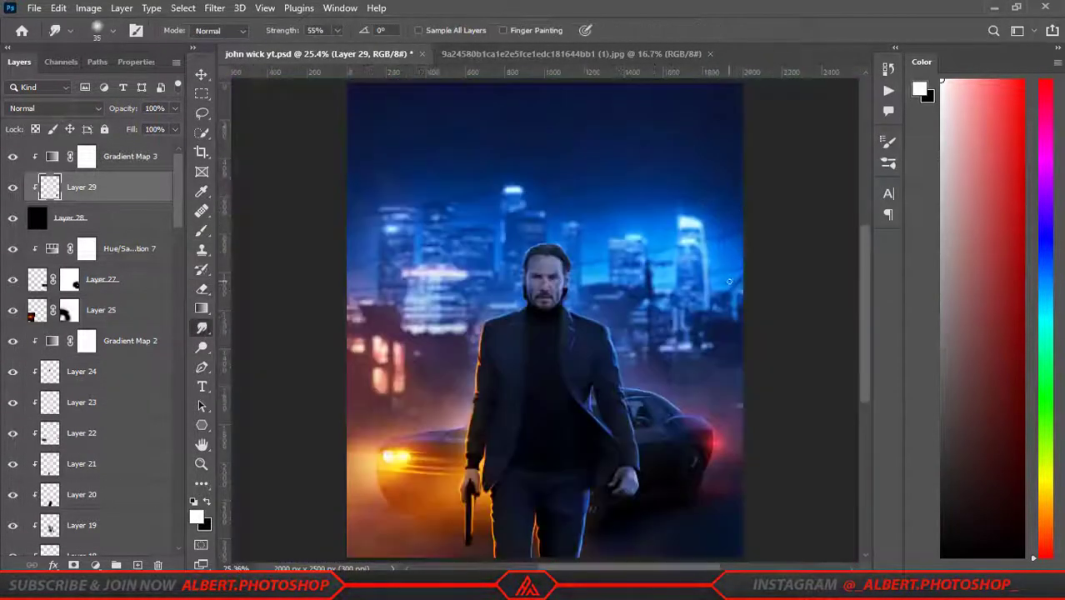
key("v")
key("ctrl+Tab")
Step: Drag the sparks image into the poster and shrink it with Free Transform
left_click_drag(307, 59, 498, 334)
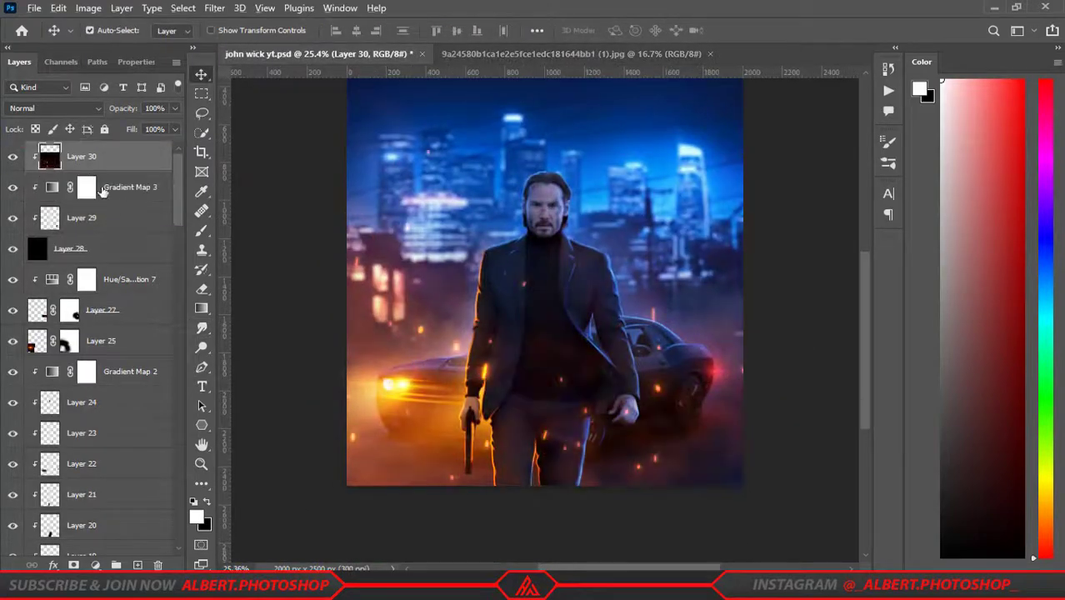
left_click_drag(802, 182, 675, 283)
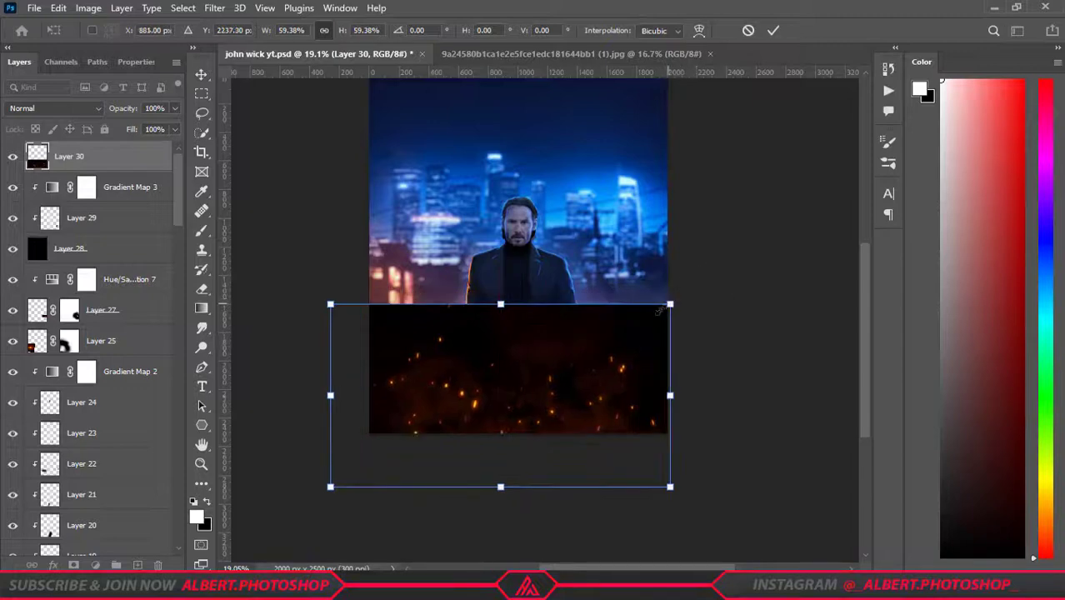
left_click_drag(692, 302, 631, 357)
key("Return")
left_click(54, 108)
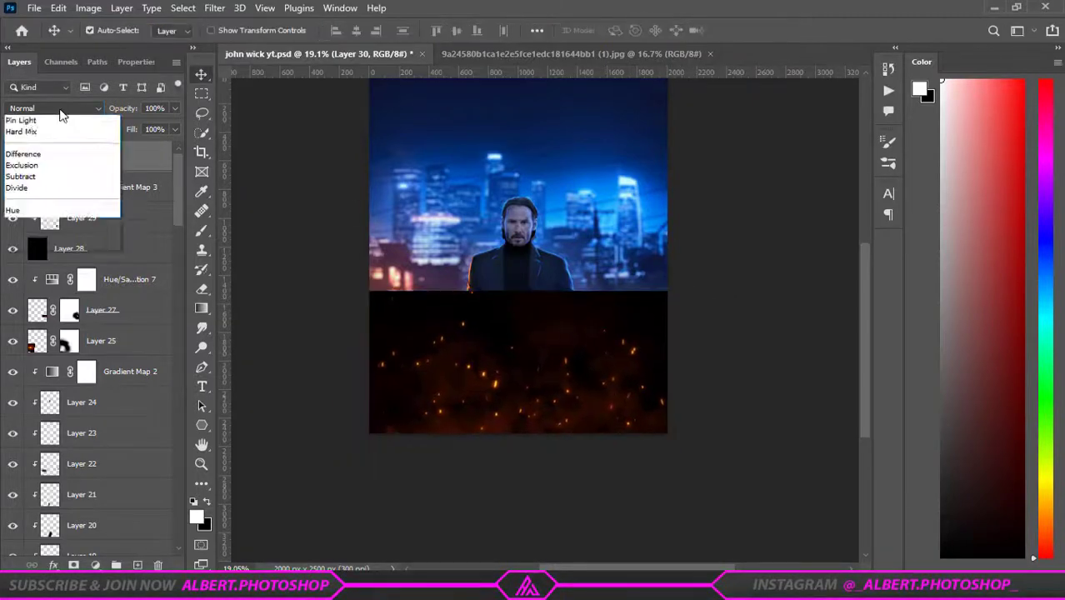
Step: Set the sparks layer to Screen, then tilt and stretch it across the lower poster
left_click(34, 166)
scroll(646, 365, "up", 2)
scroll(563, 500, "down", 2)
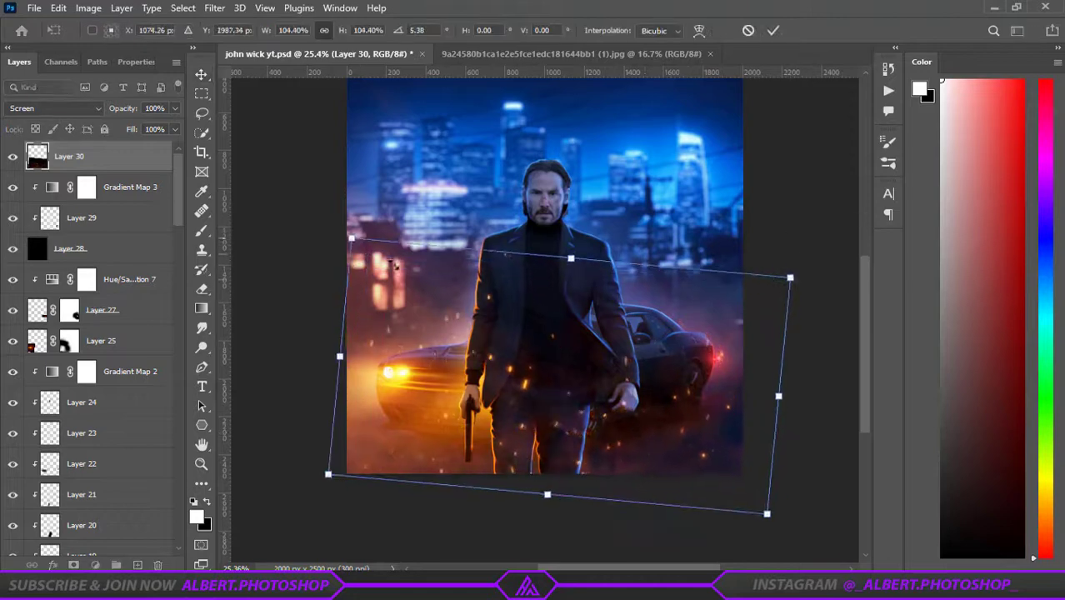
left_click_drag(775, 308, 671, 337)
left_click_drag(804, 265, 751, 268)
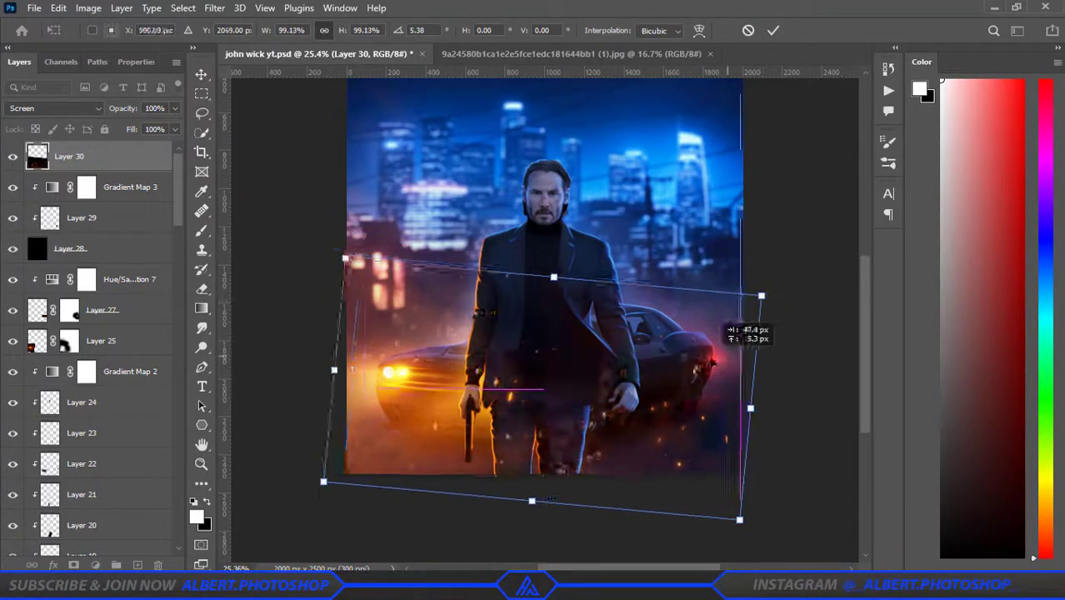
left_click_drag(335, 232, 362, 258)
left_click(774, 30)
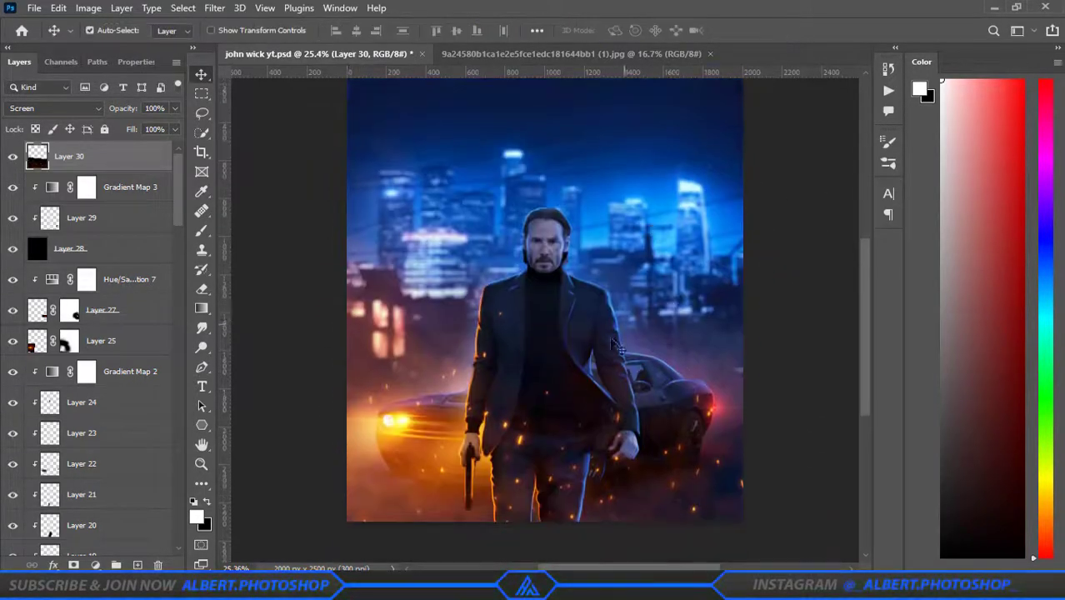
scroll(552, 298, "up", 3)
scroll(552, 297, "up", 3)
scroll(525, 342, "up", 3)
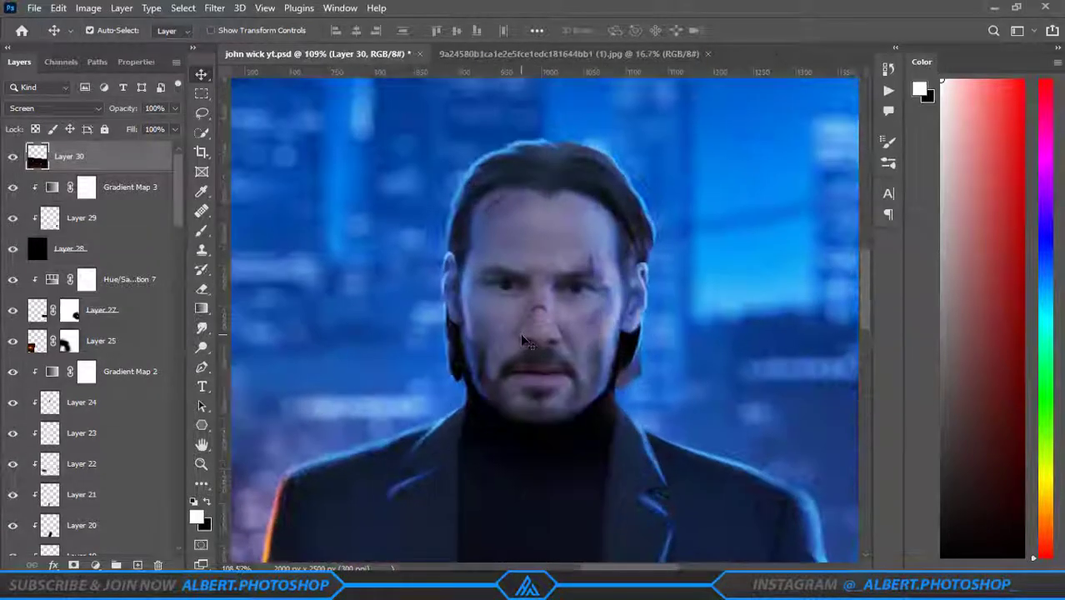
key("ctrl+0")
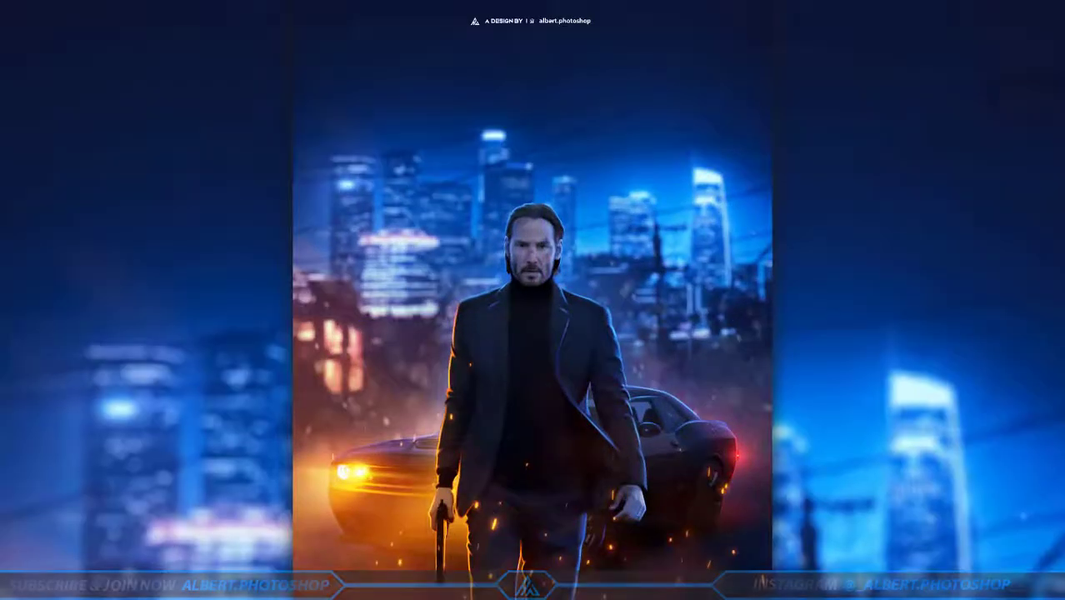